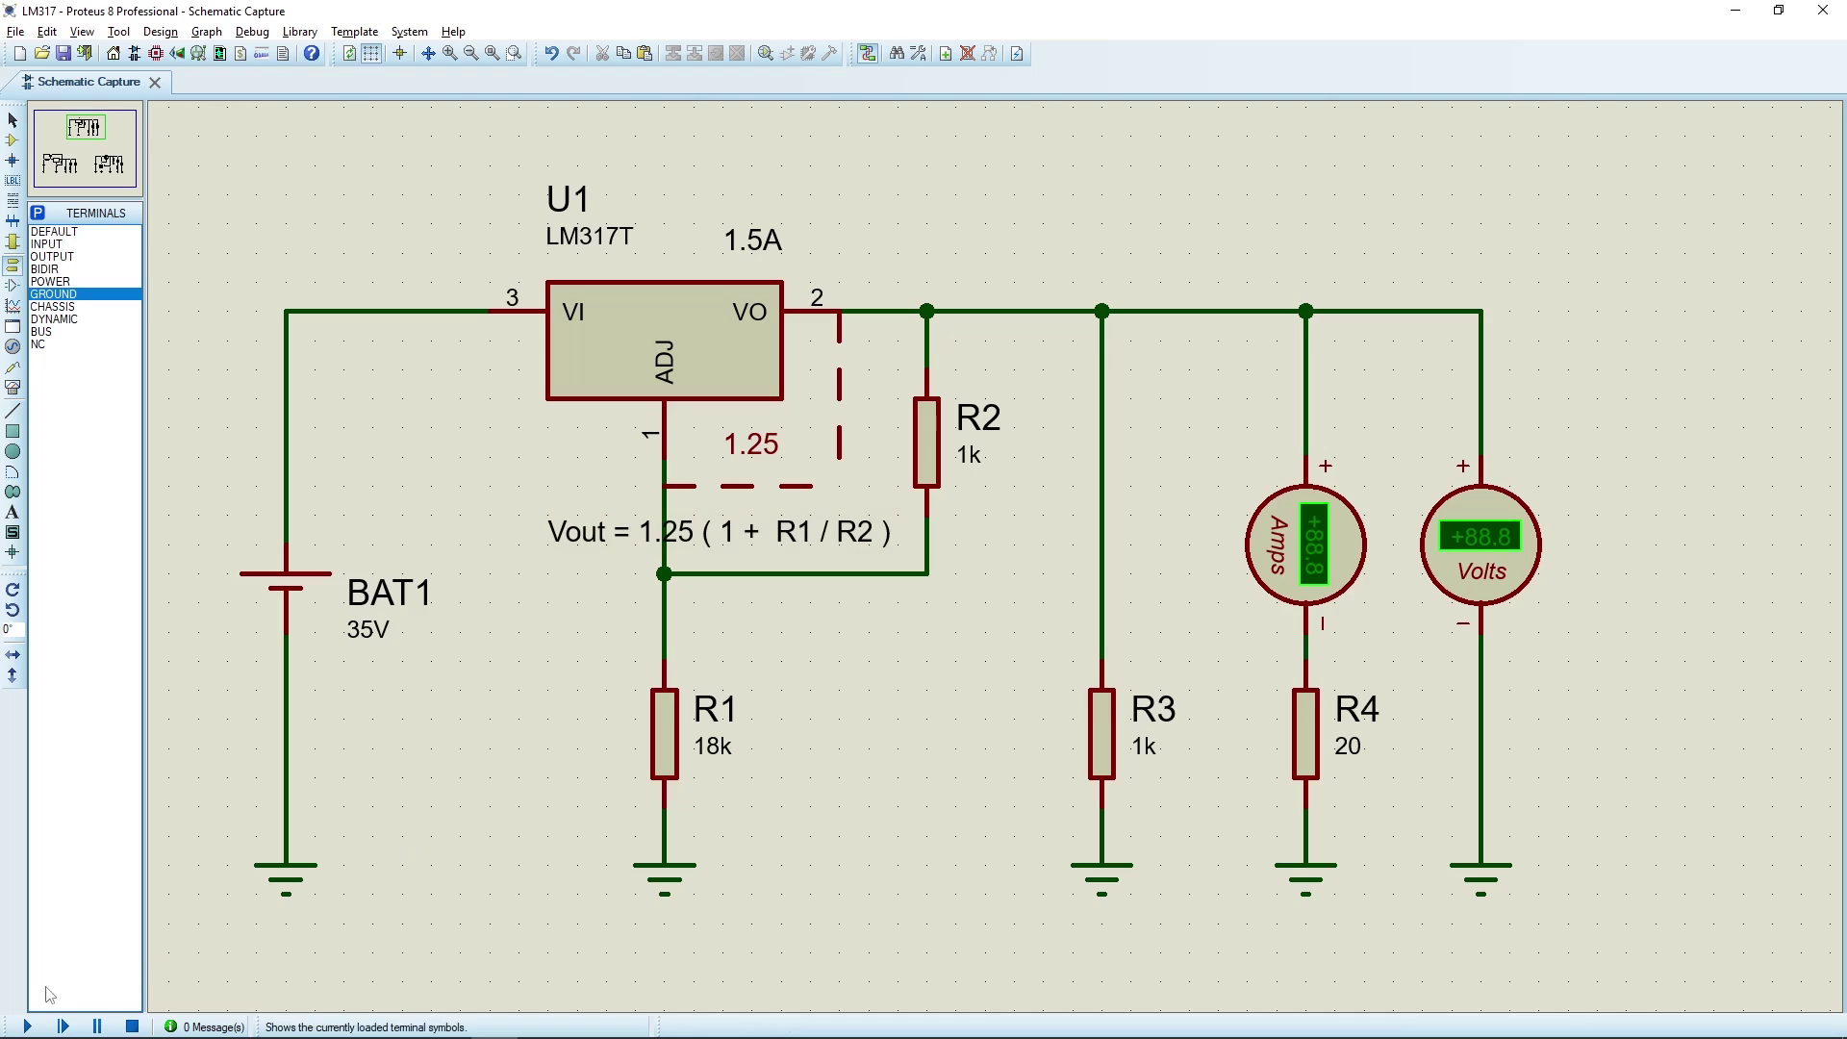
- Run the LM317T circuit simulation to check the ammeter and voltmeter readings, and stop it
click(29, 1028)
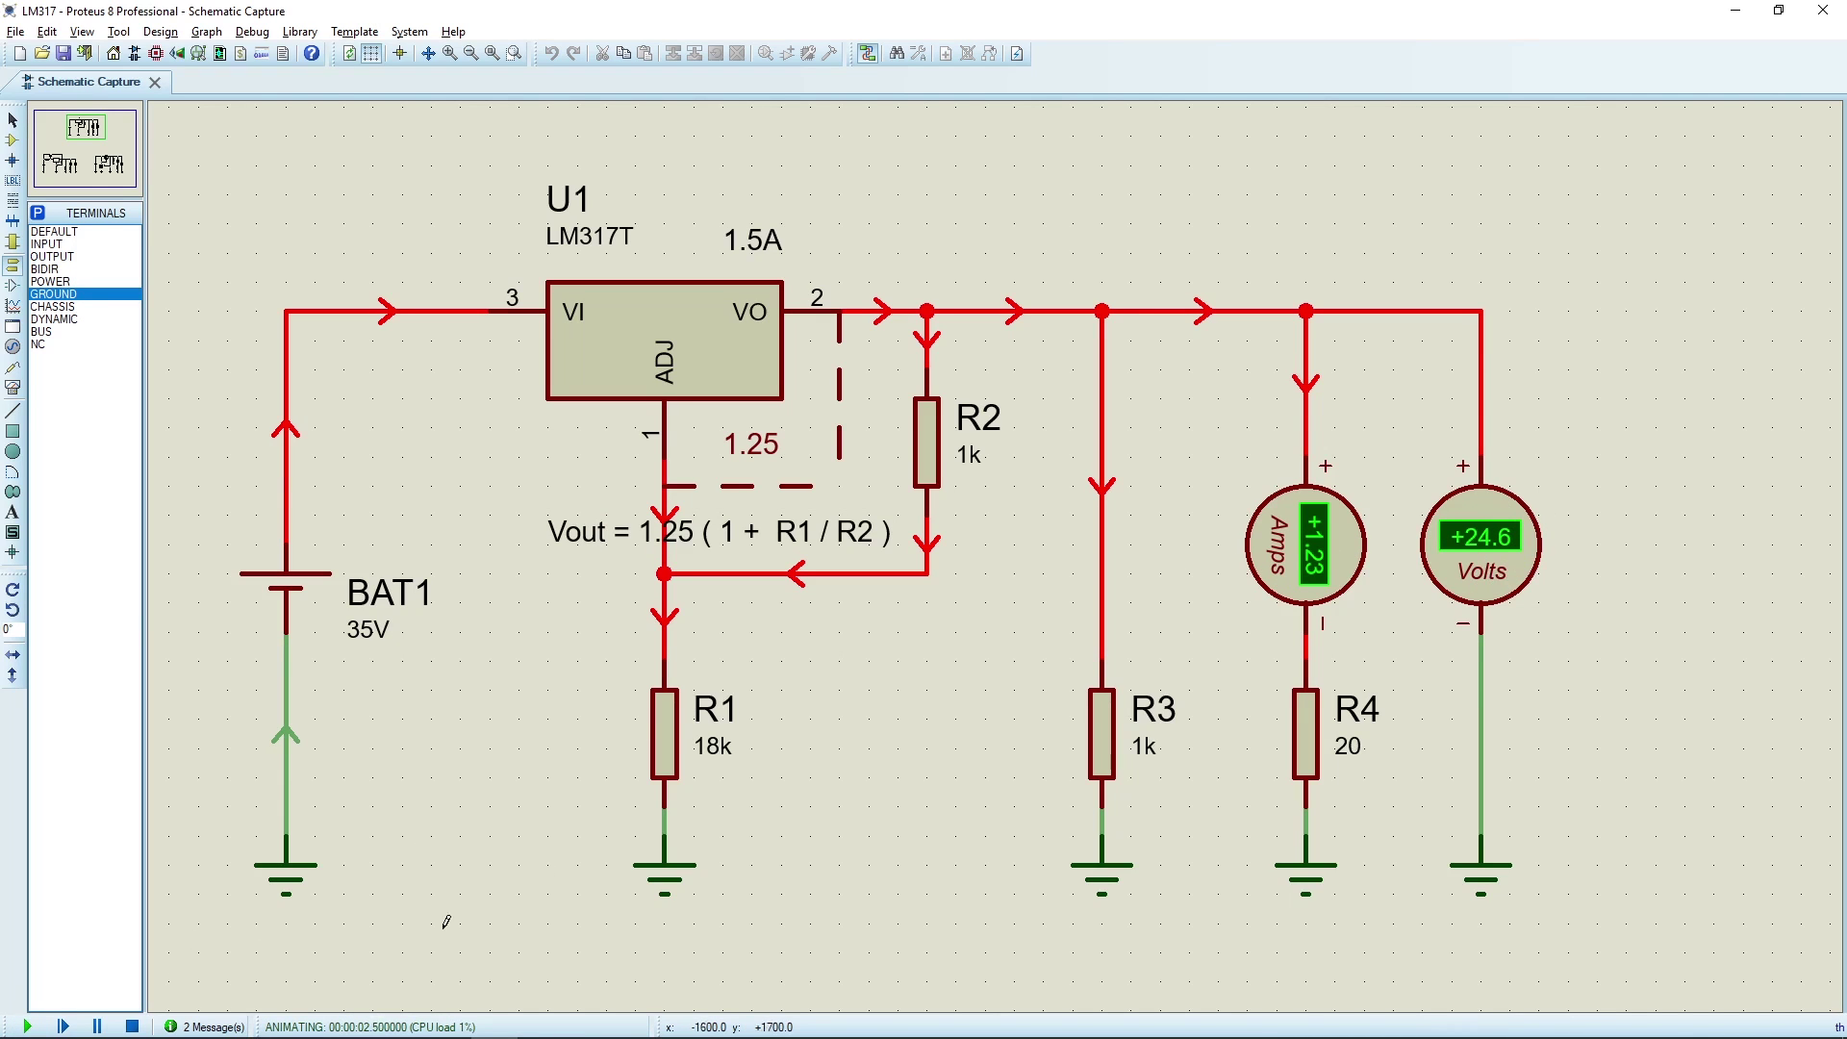
click(132, 1026)
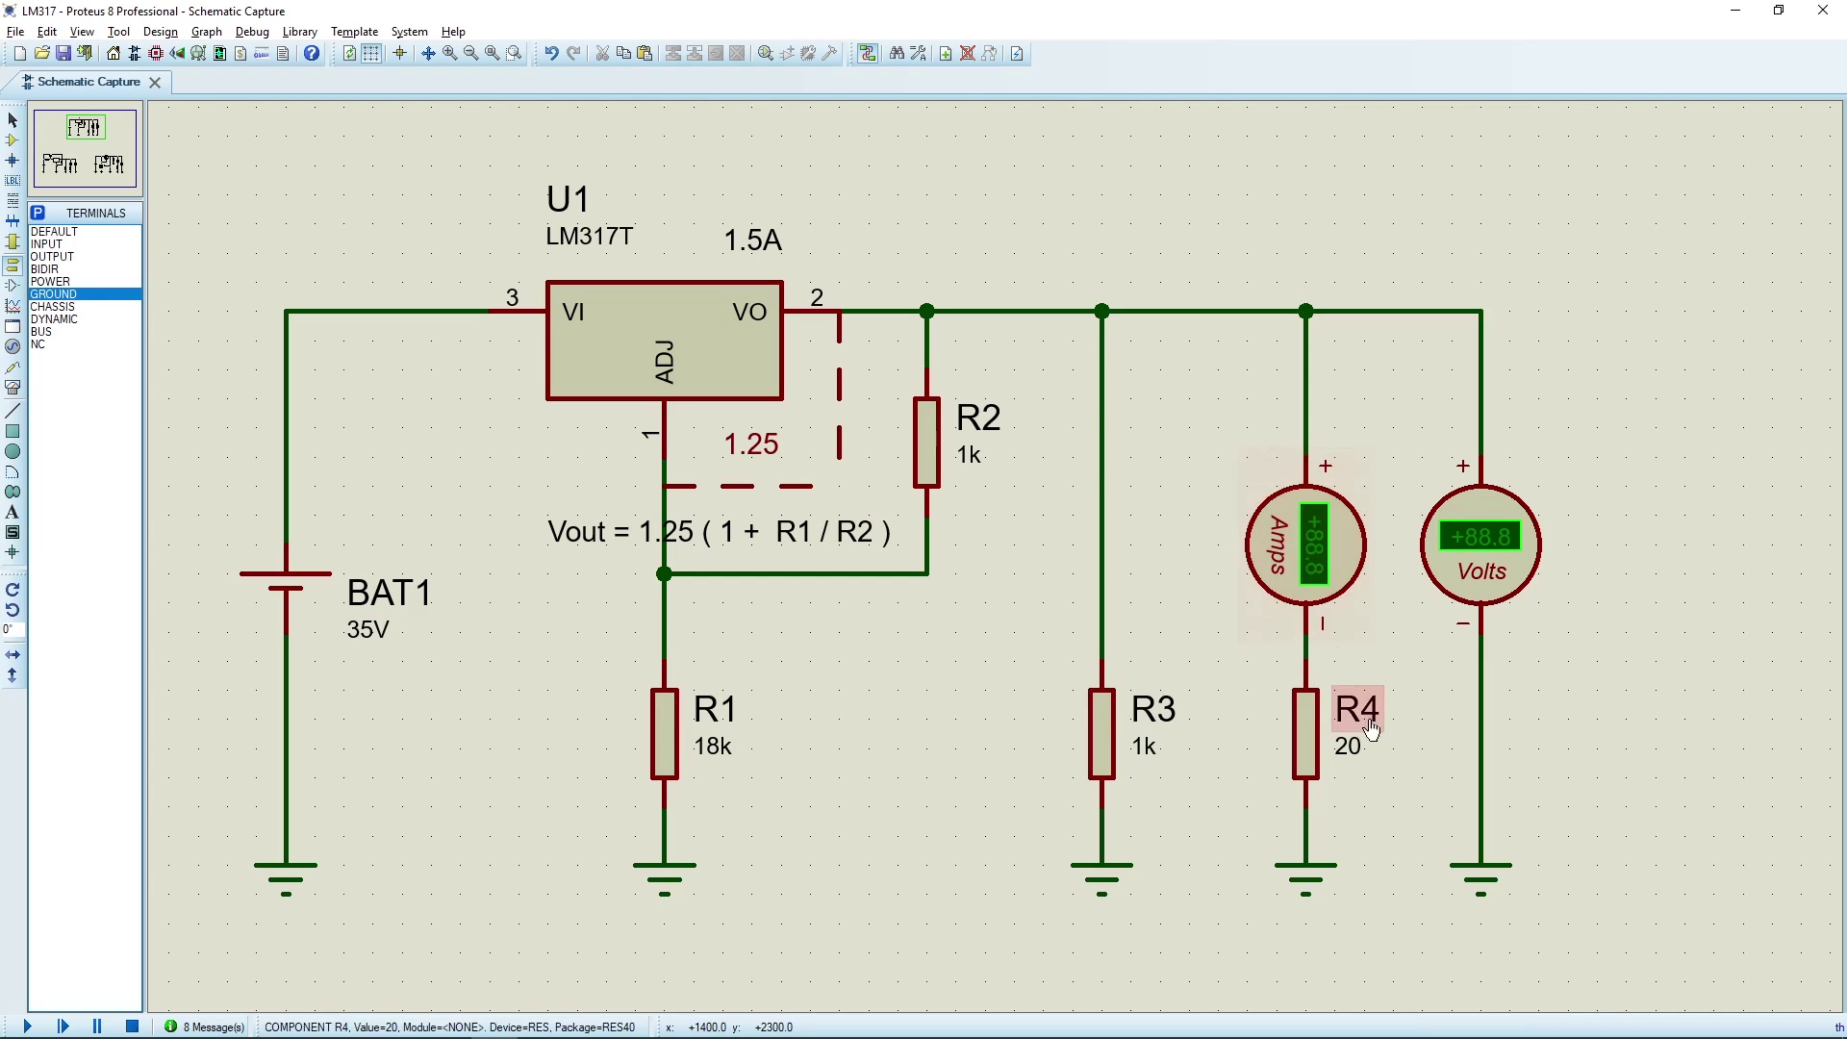
- Set load resistor R4 to 1000 and run the simulation briefly to check the load current and output voltage
double_click(1346, 750)
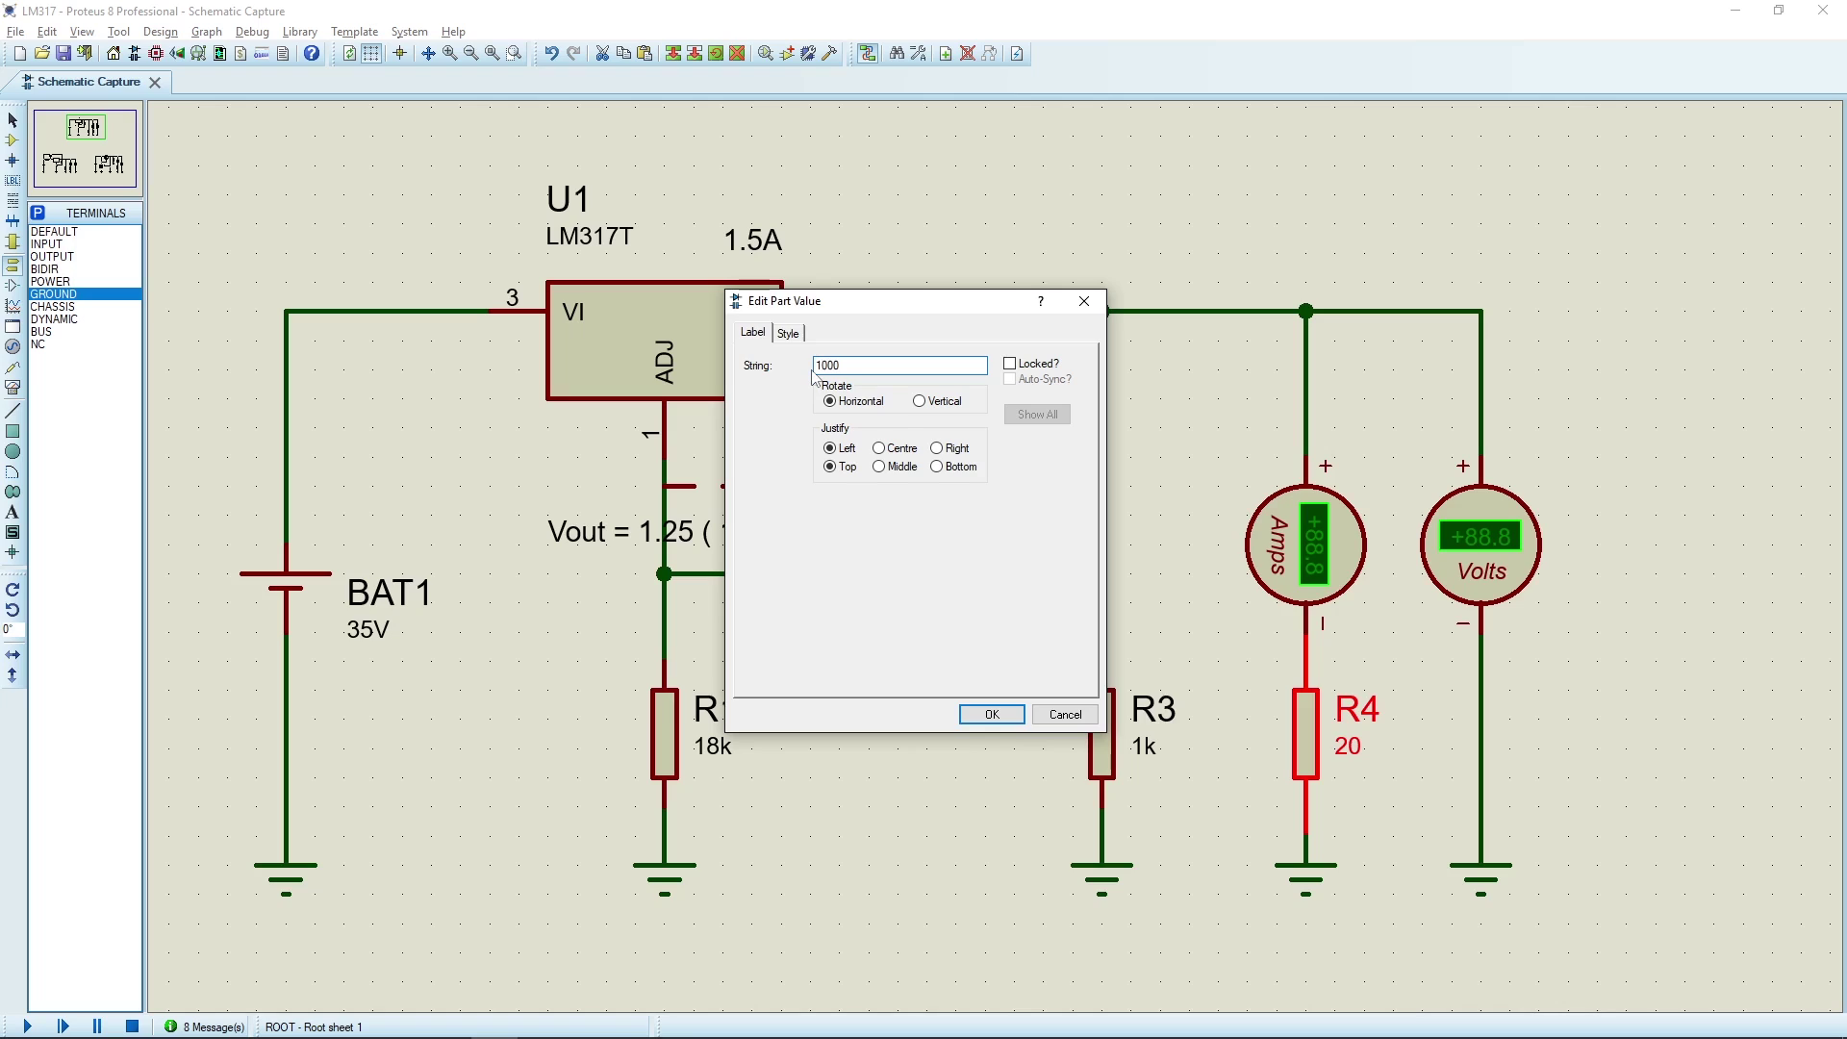
key(Return)
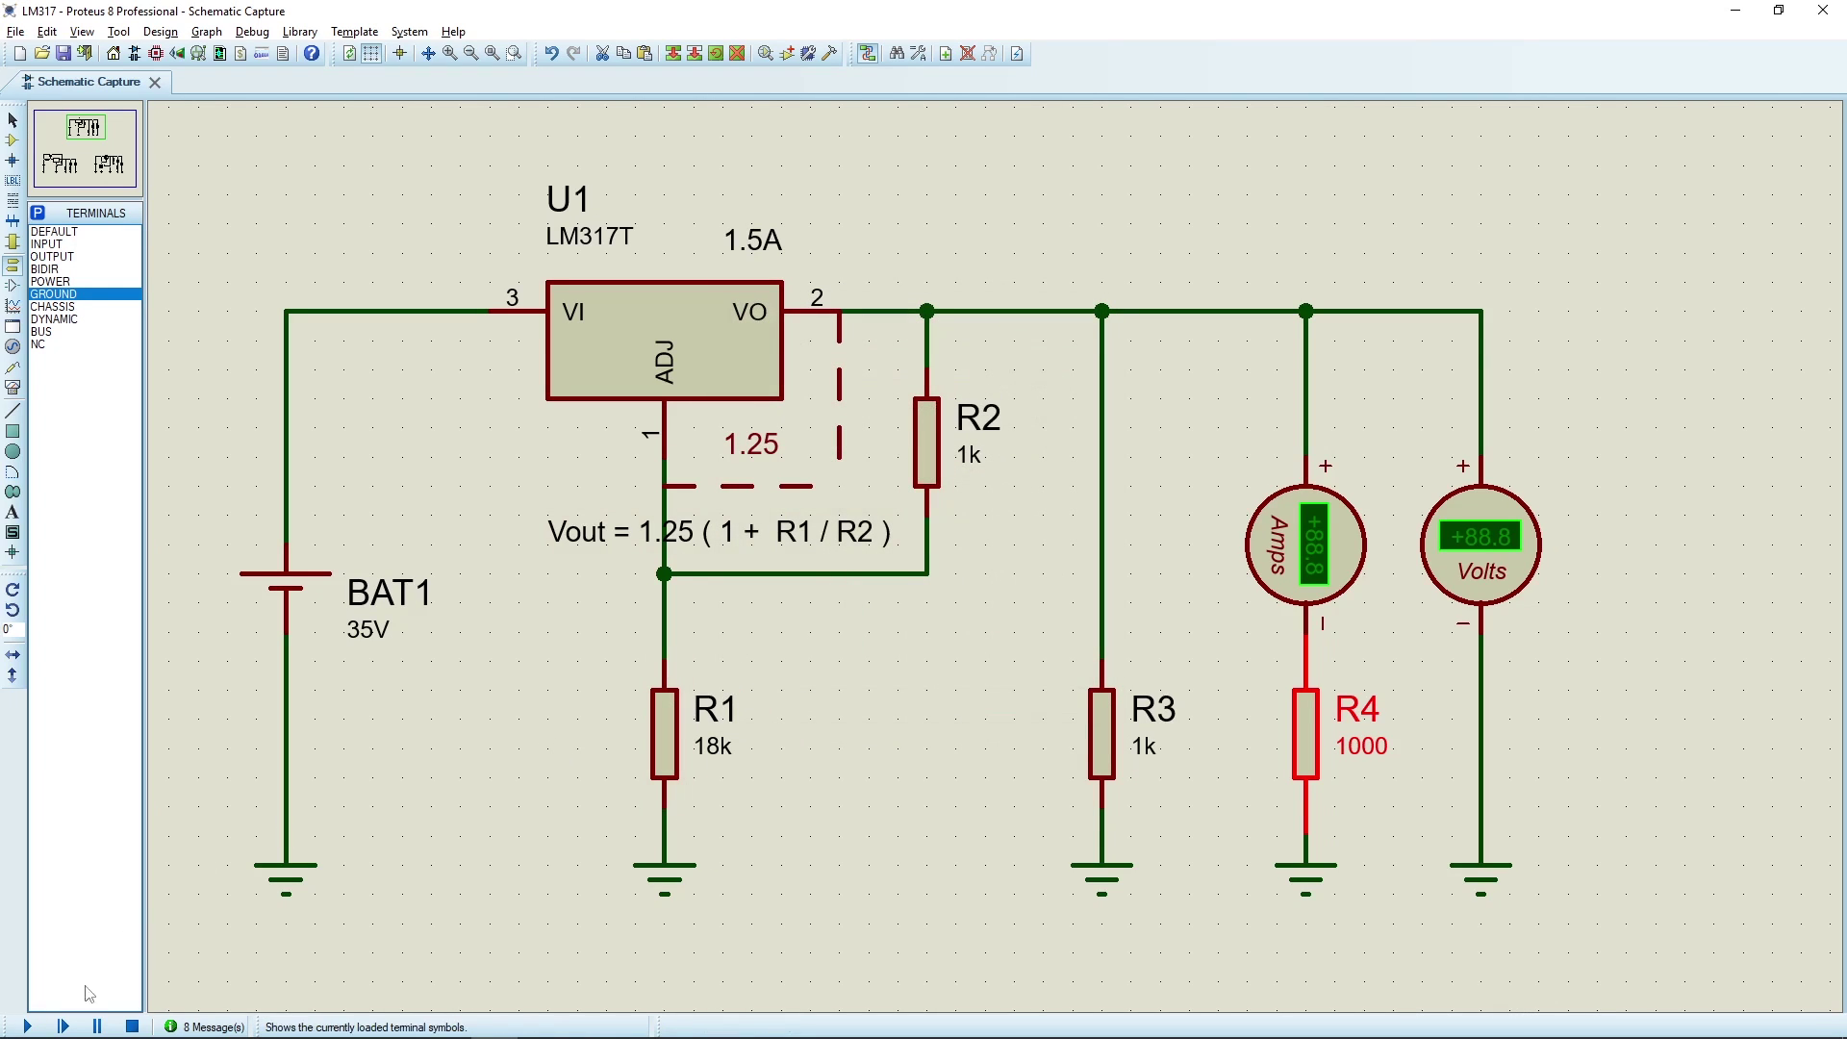
click(27, 1026)
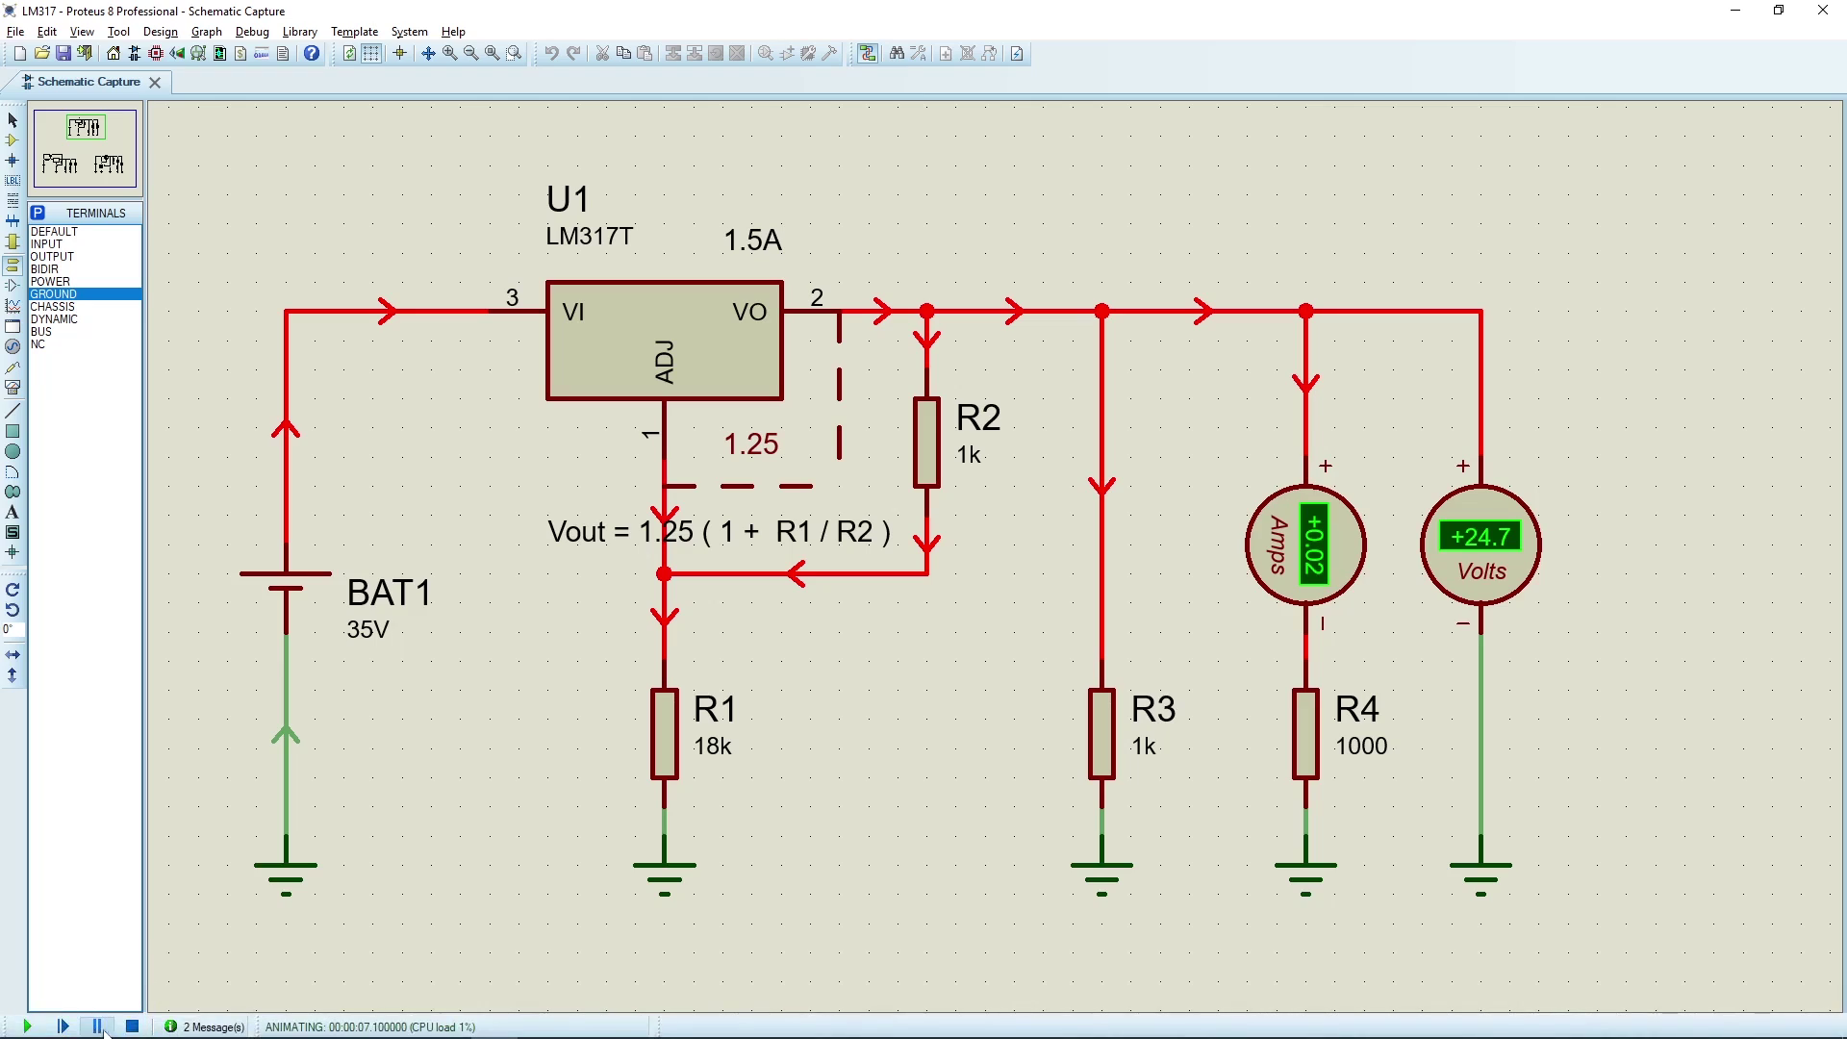
click(131, 1027)
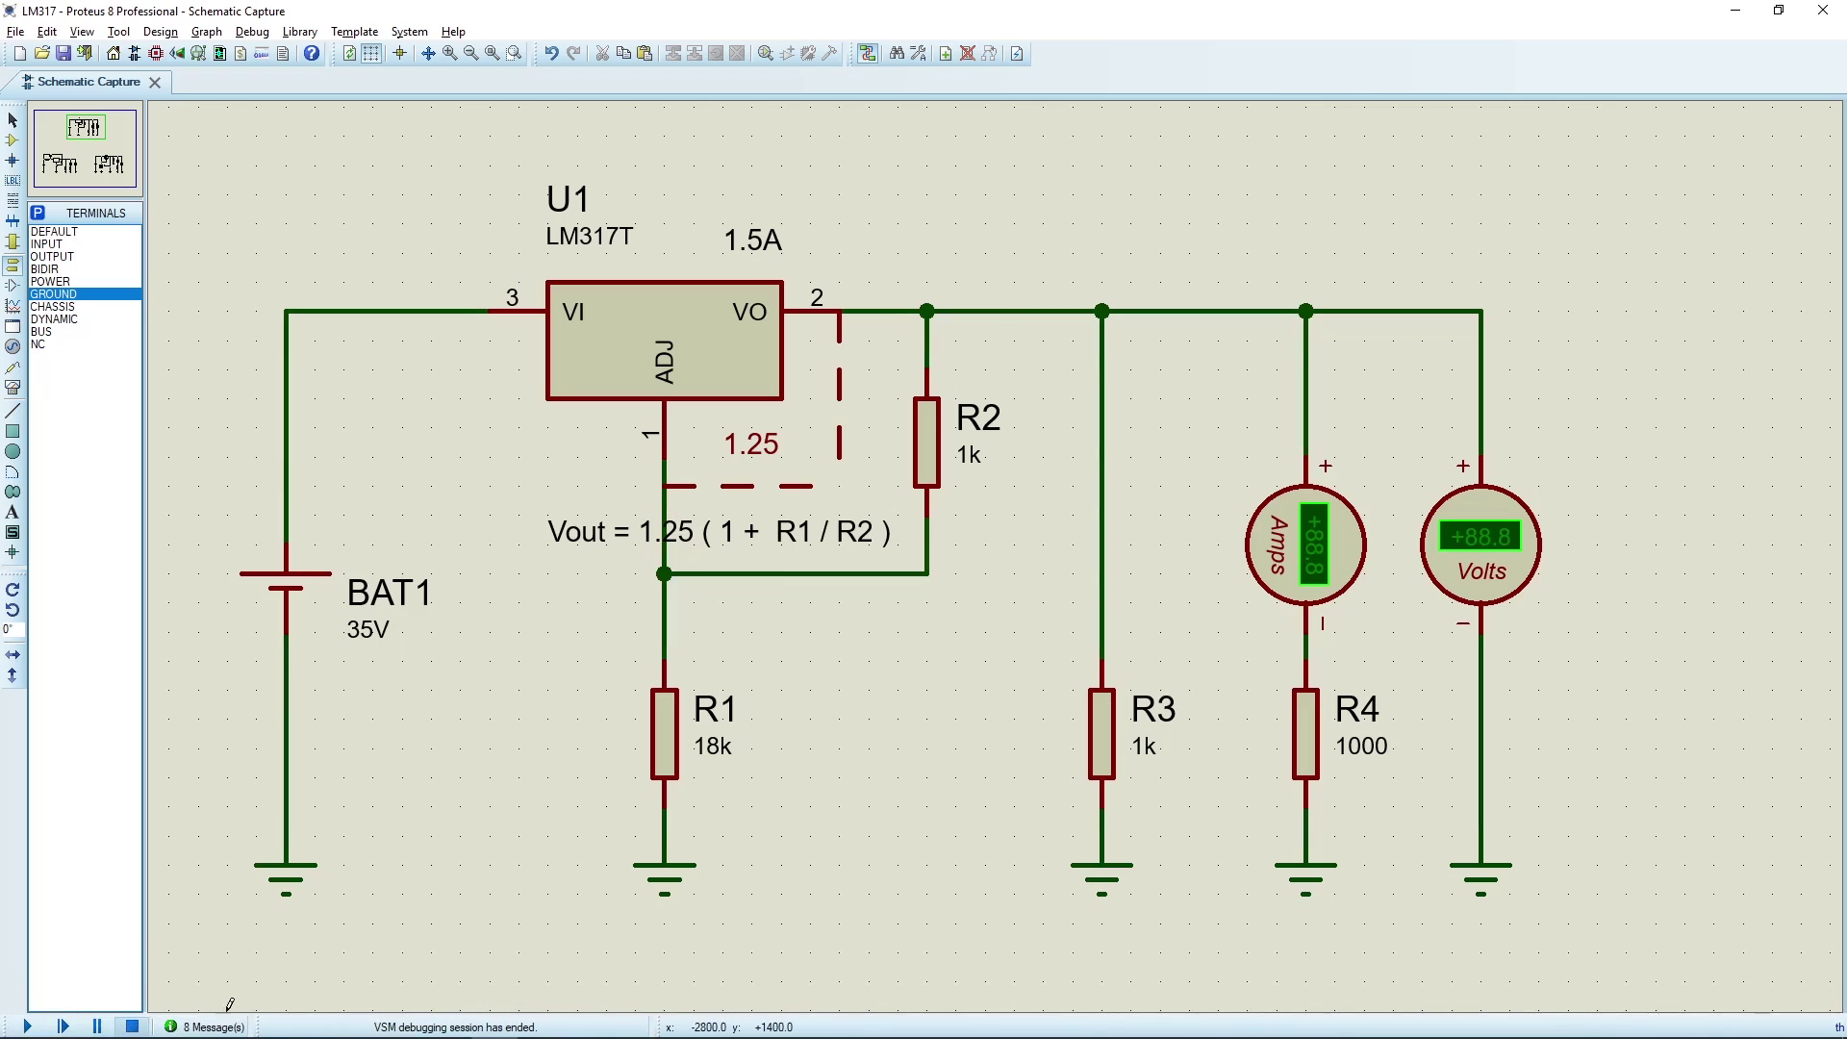
- Set R4 to 100, simulate the circuit to compare the load current with the regulator's current rating, and stop the simulation
double_click(1359, 755)
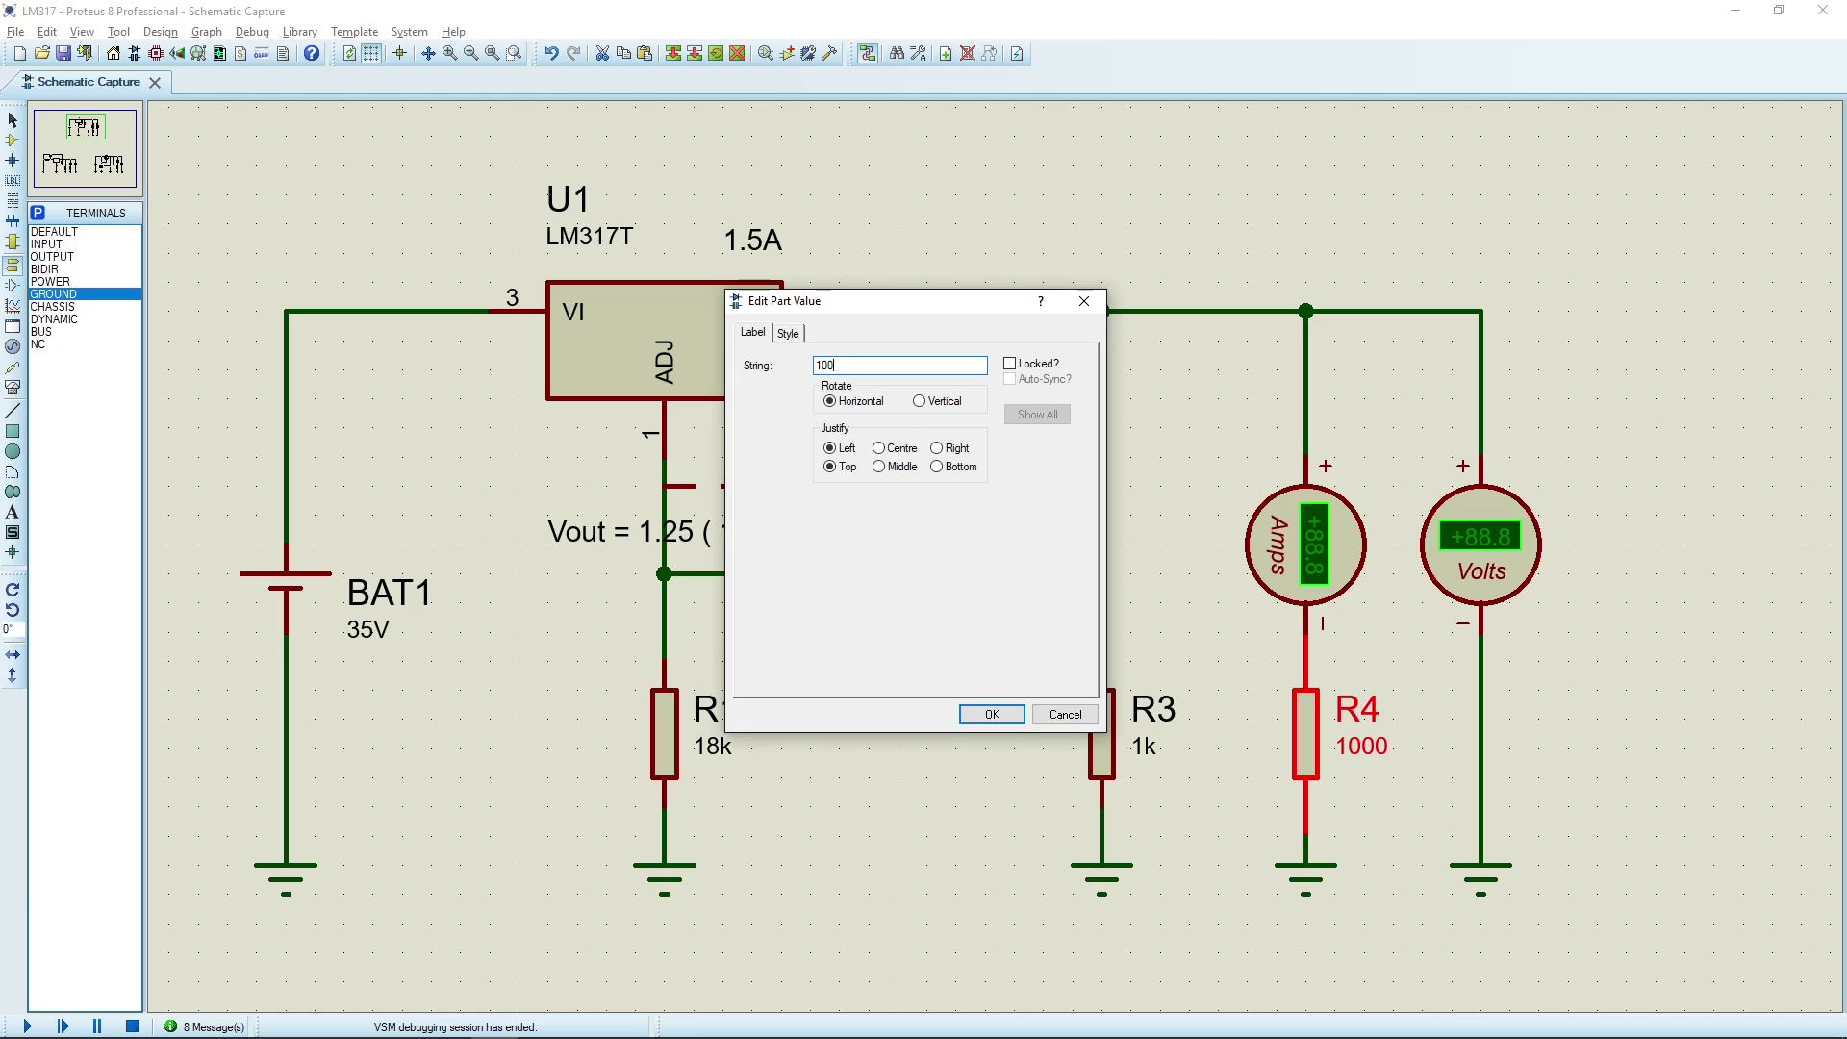
key(Return)
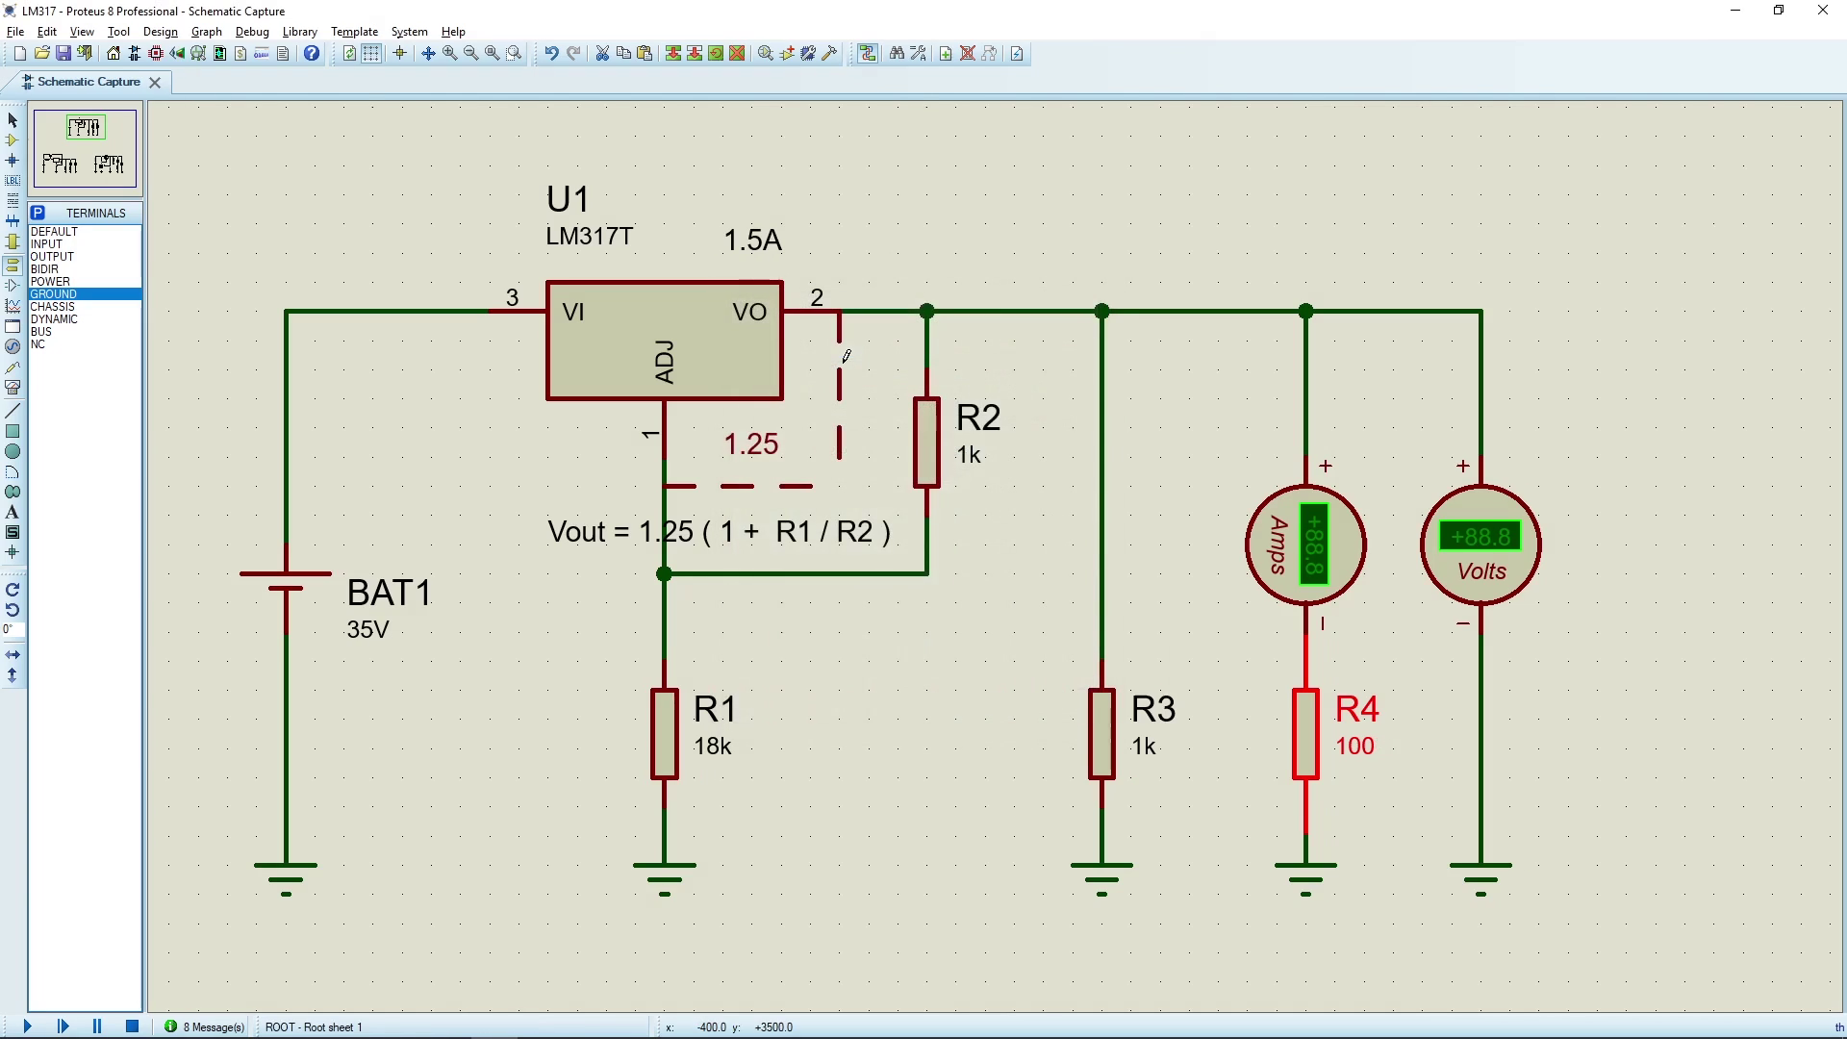
click(25, 1026)
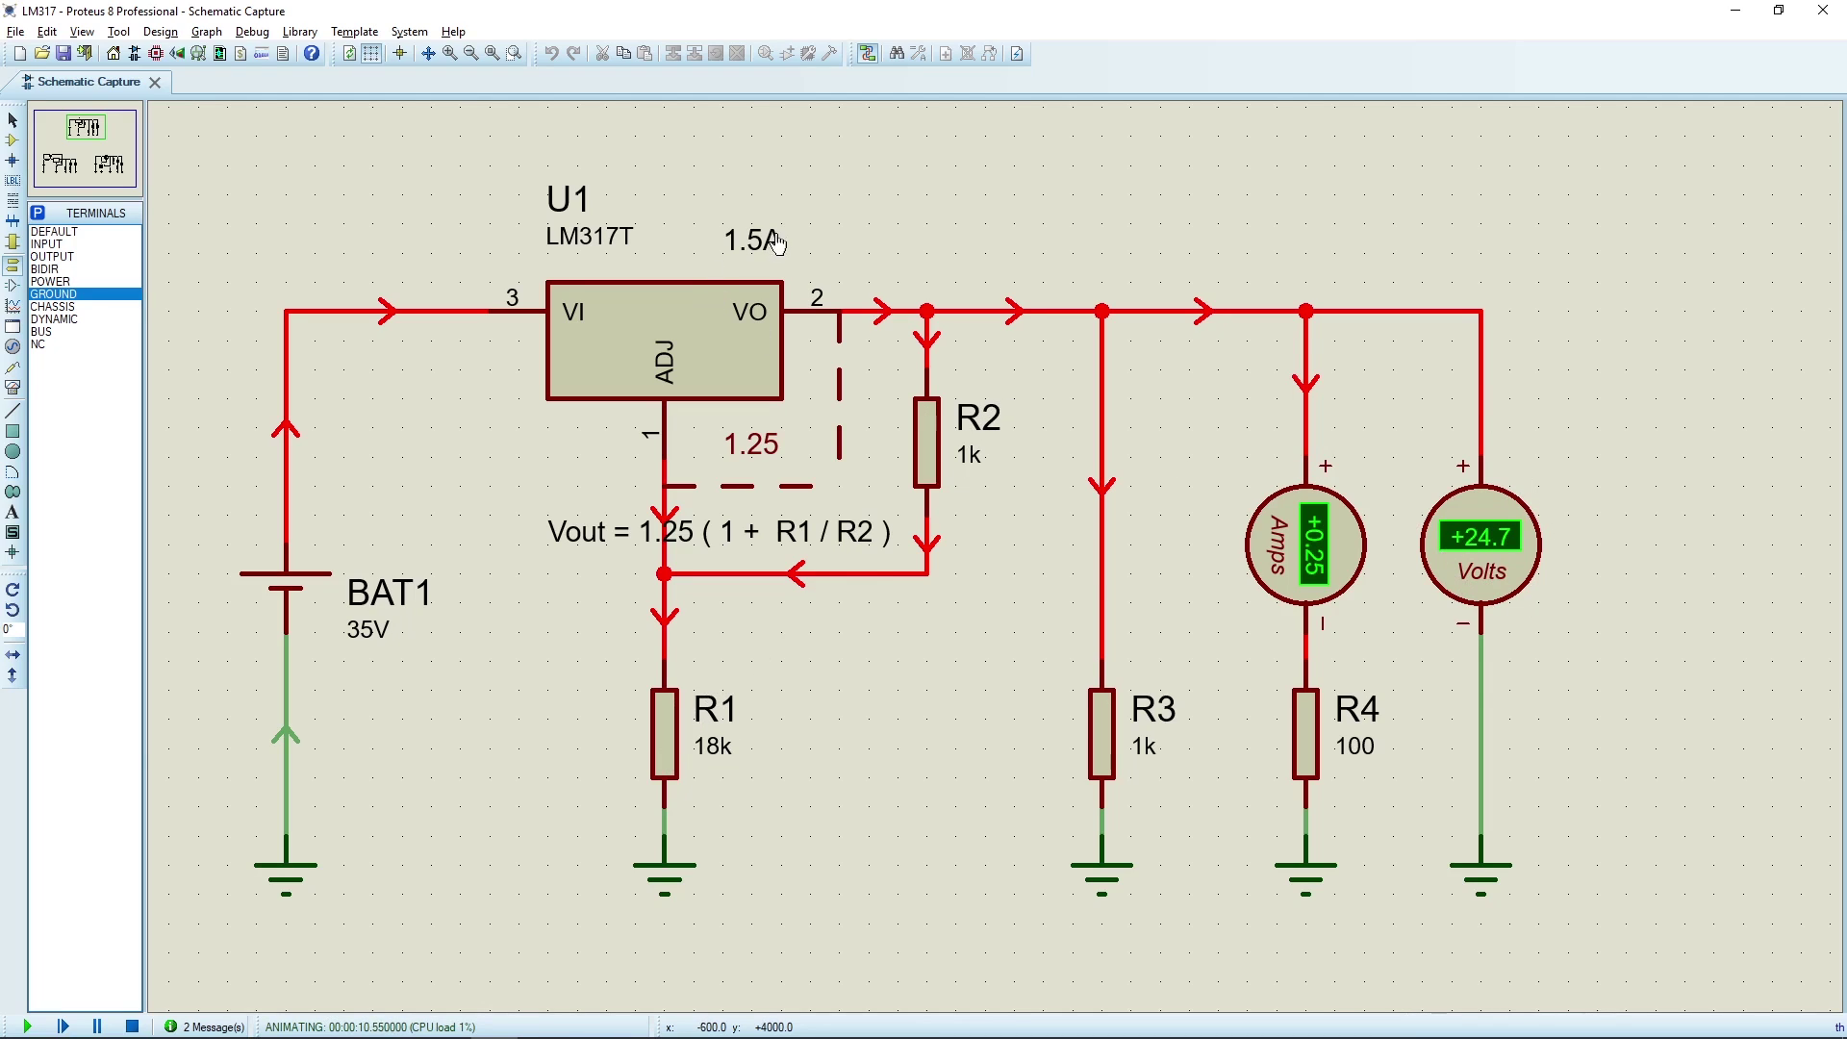
scroll(777, 243, up, 2)
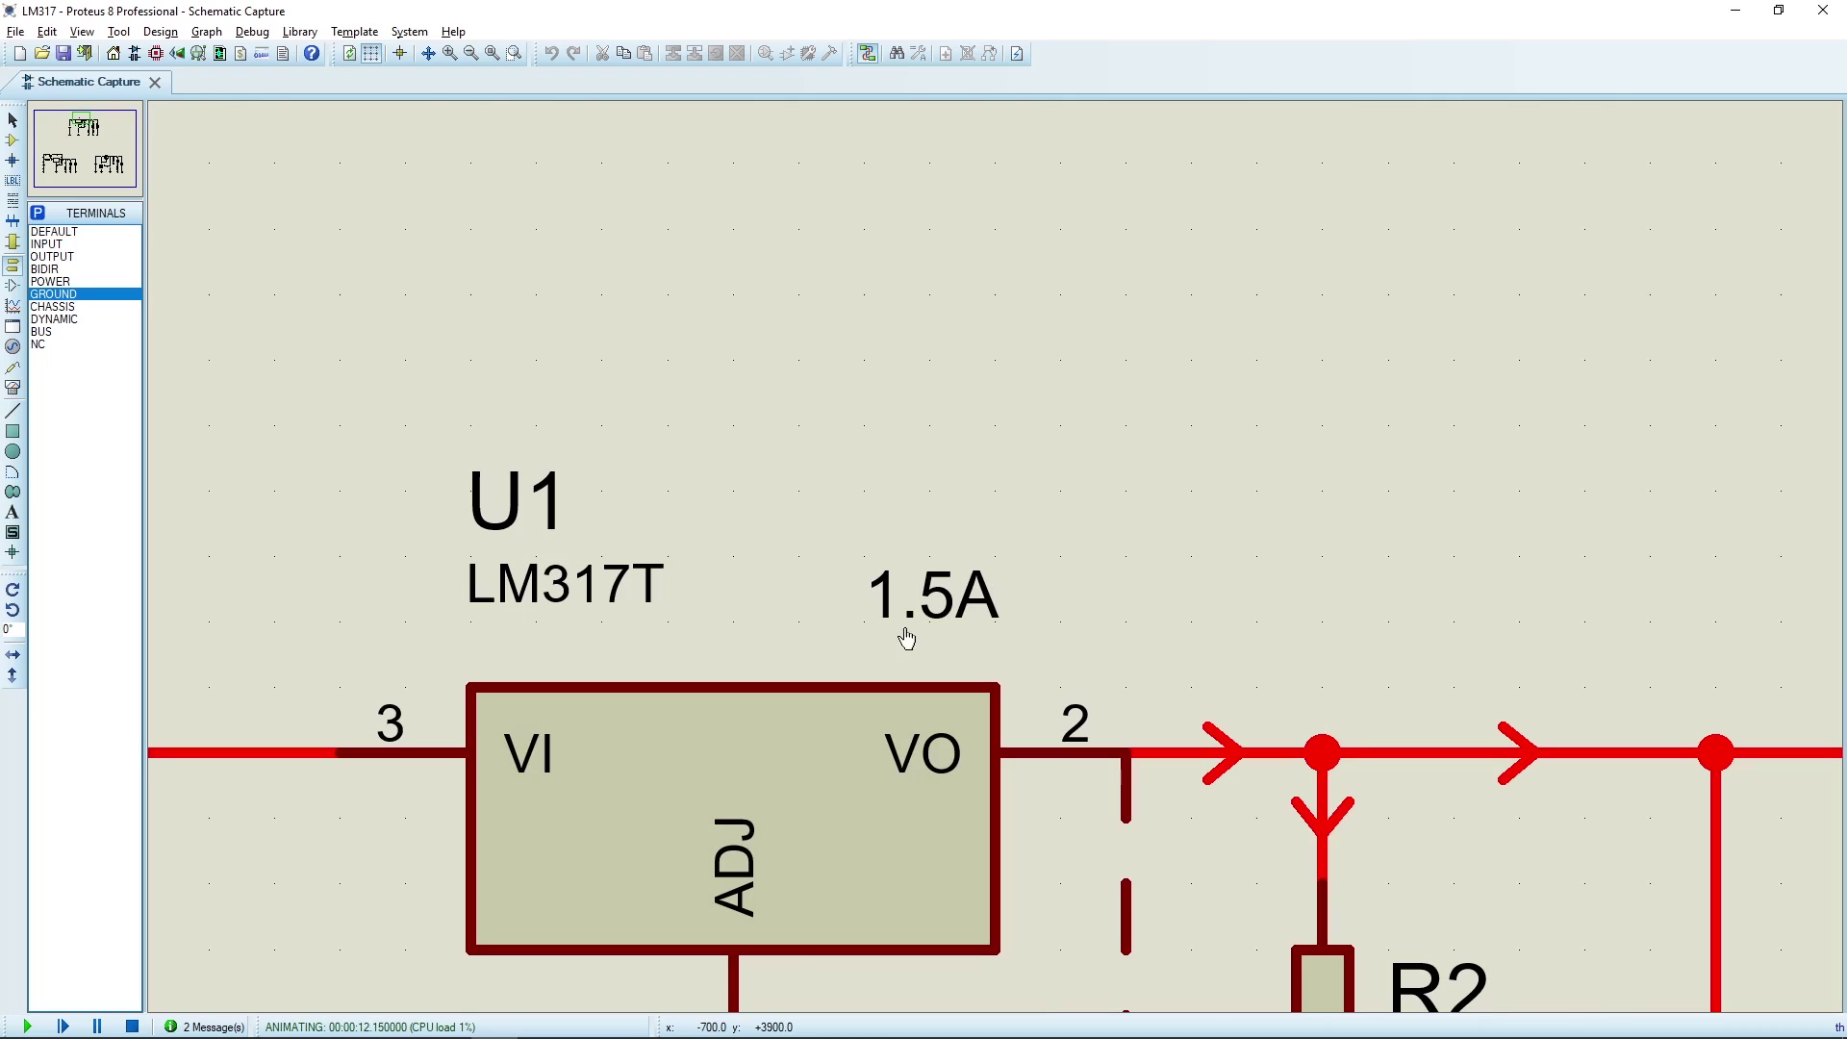
scroll(925, 631, down, 2)
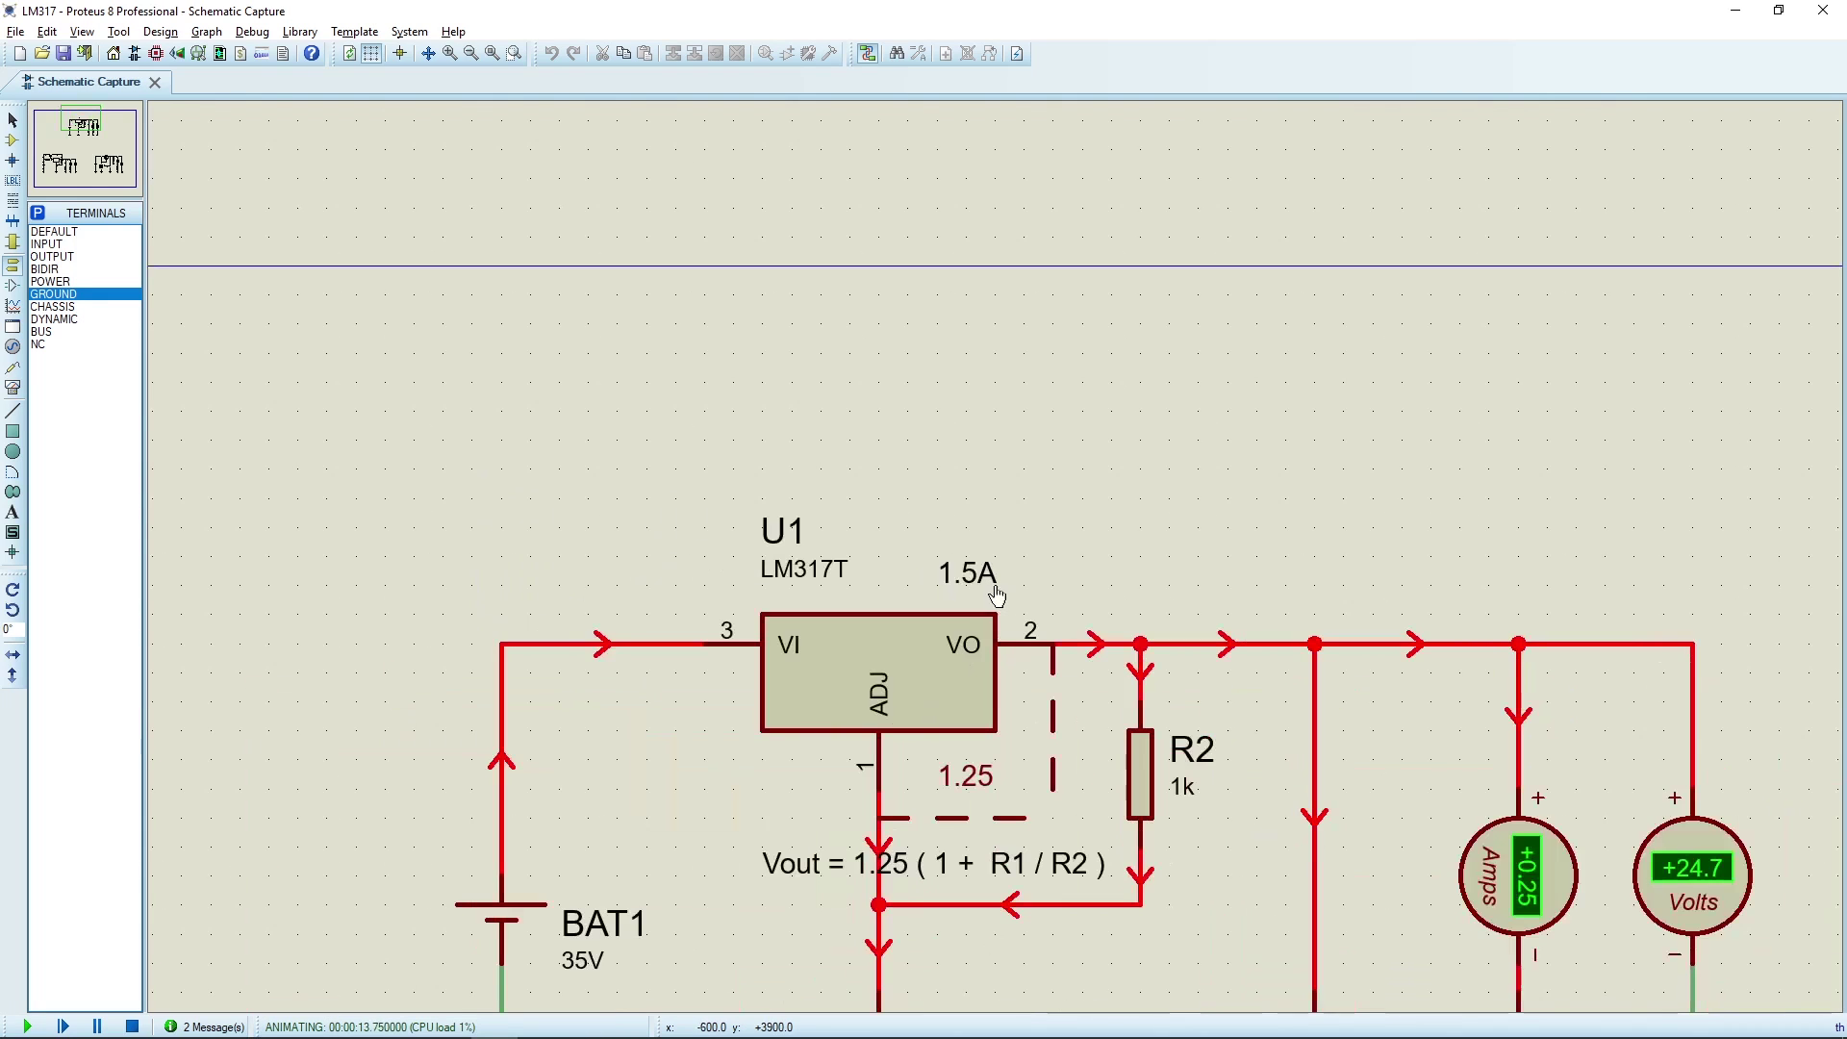
mouse_move(962, 518)
mouse_down()
mouse_move(873, 398)
mouse_move(873, 419)
mouse_up()
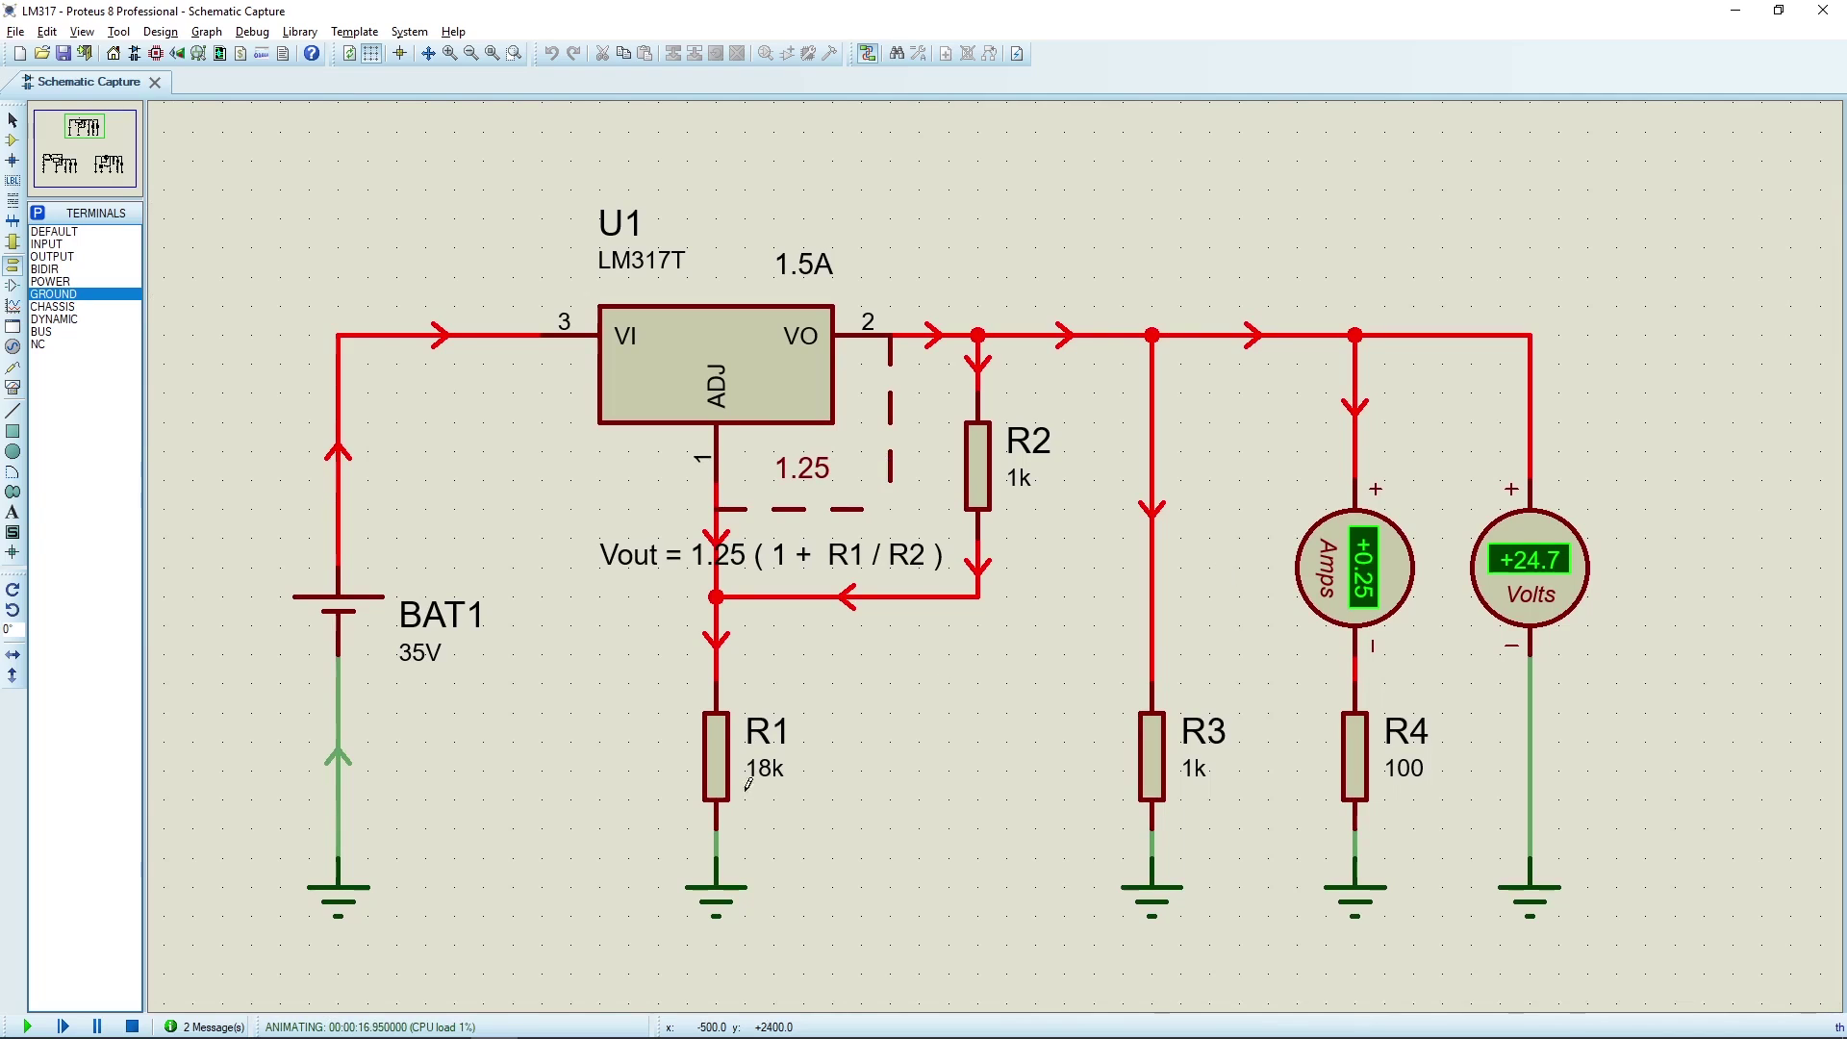
click(132, 1027)
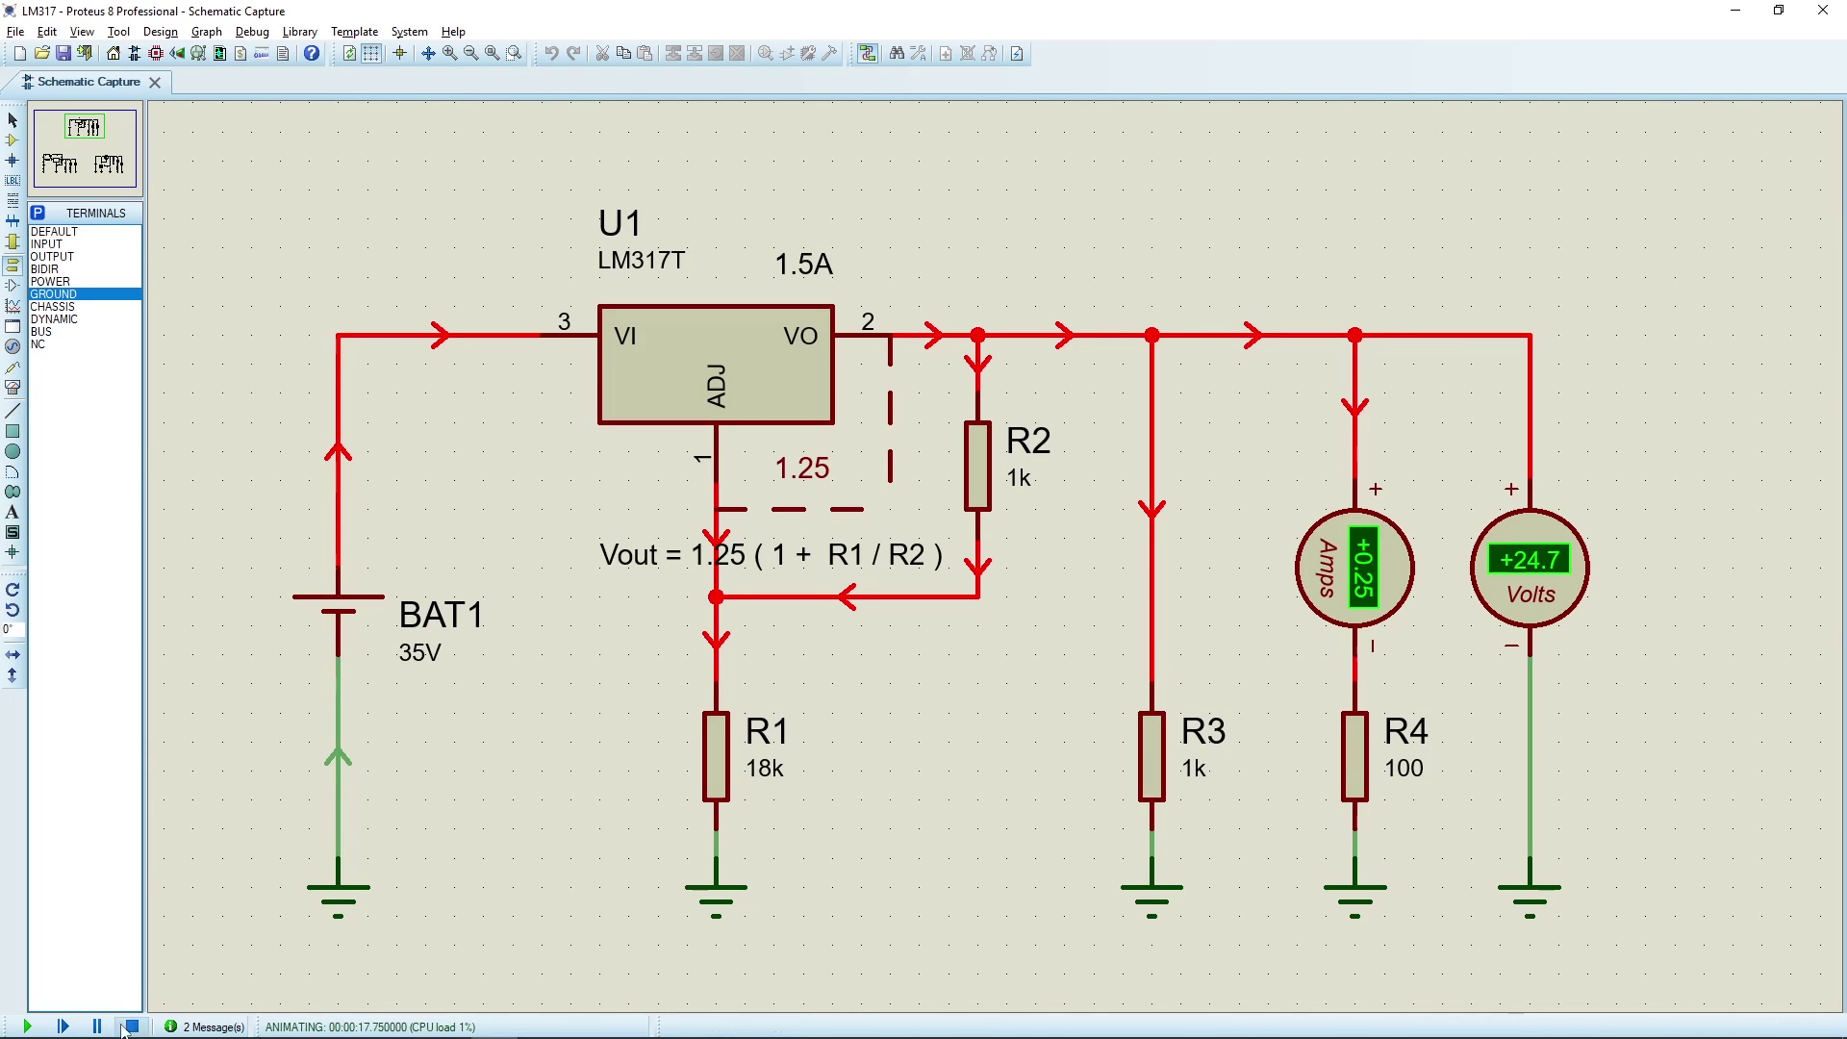
- Set R4 back to 20, run the simulation to check both meters, and stop it
double_click(1405, 772)
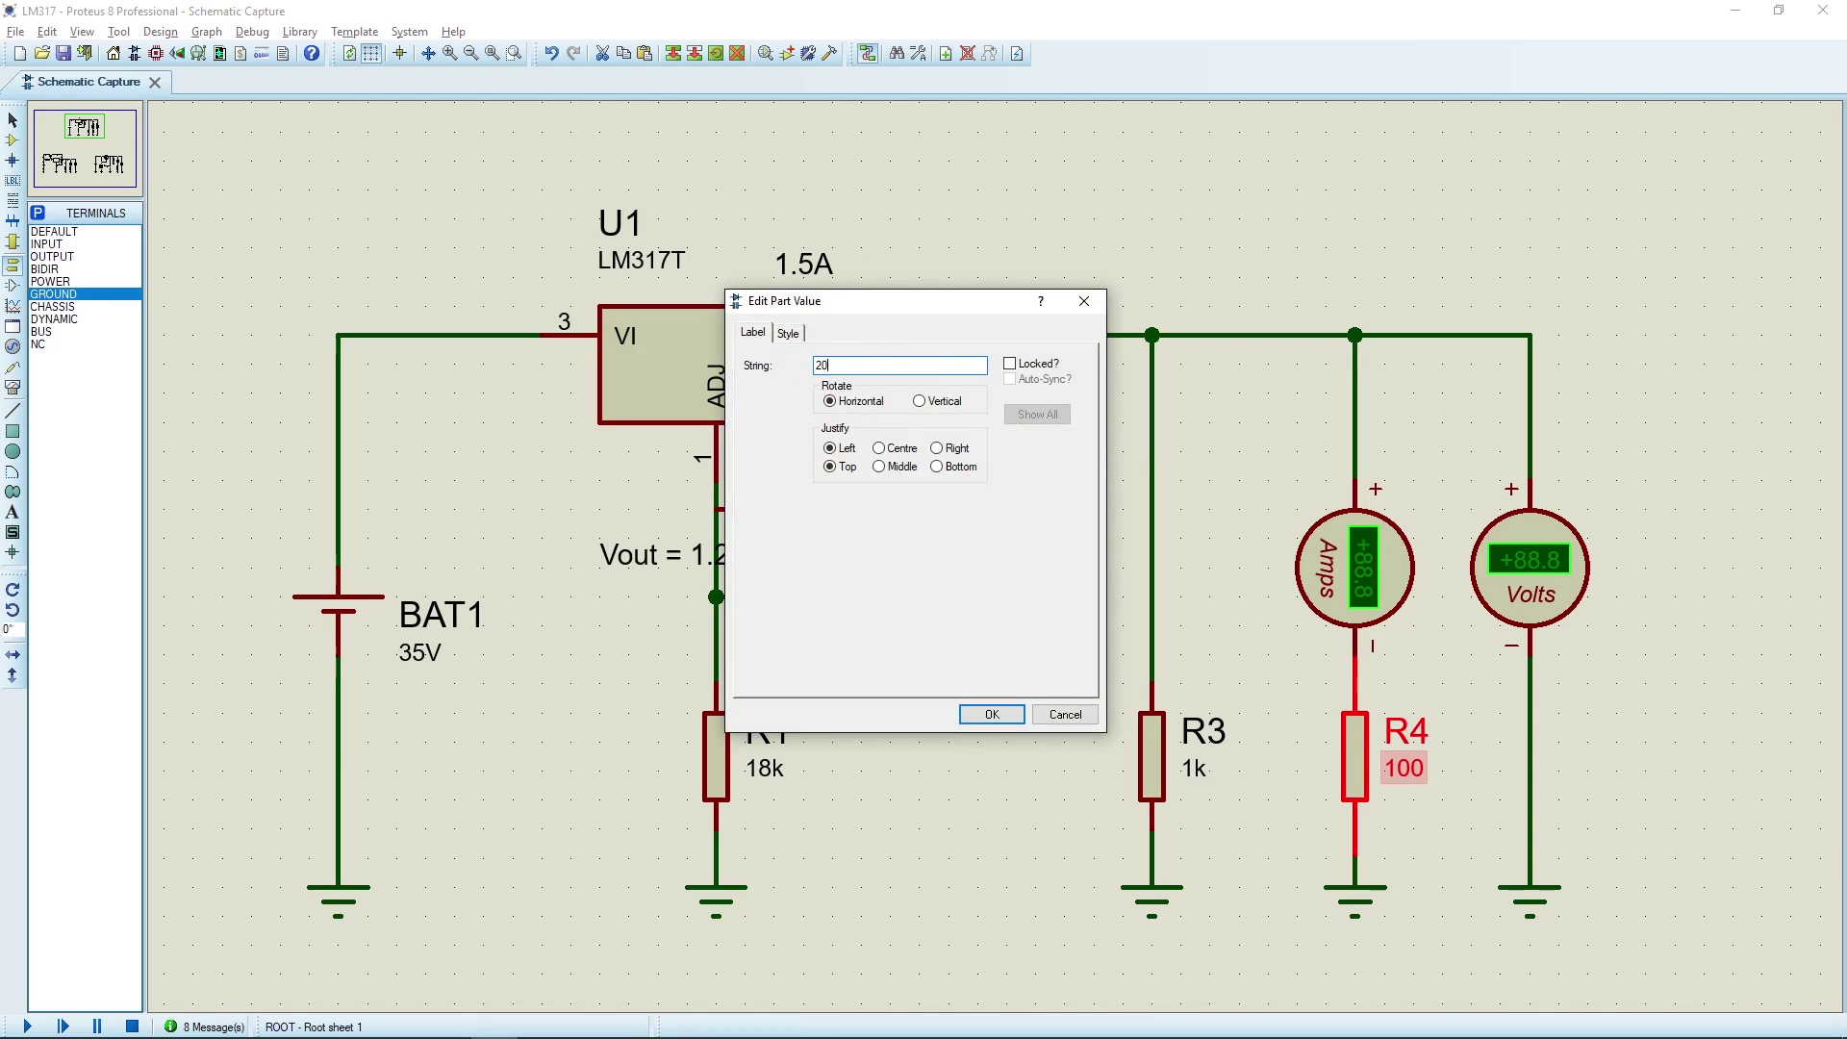
key(Return)
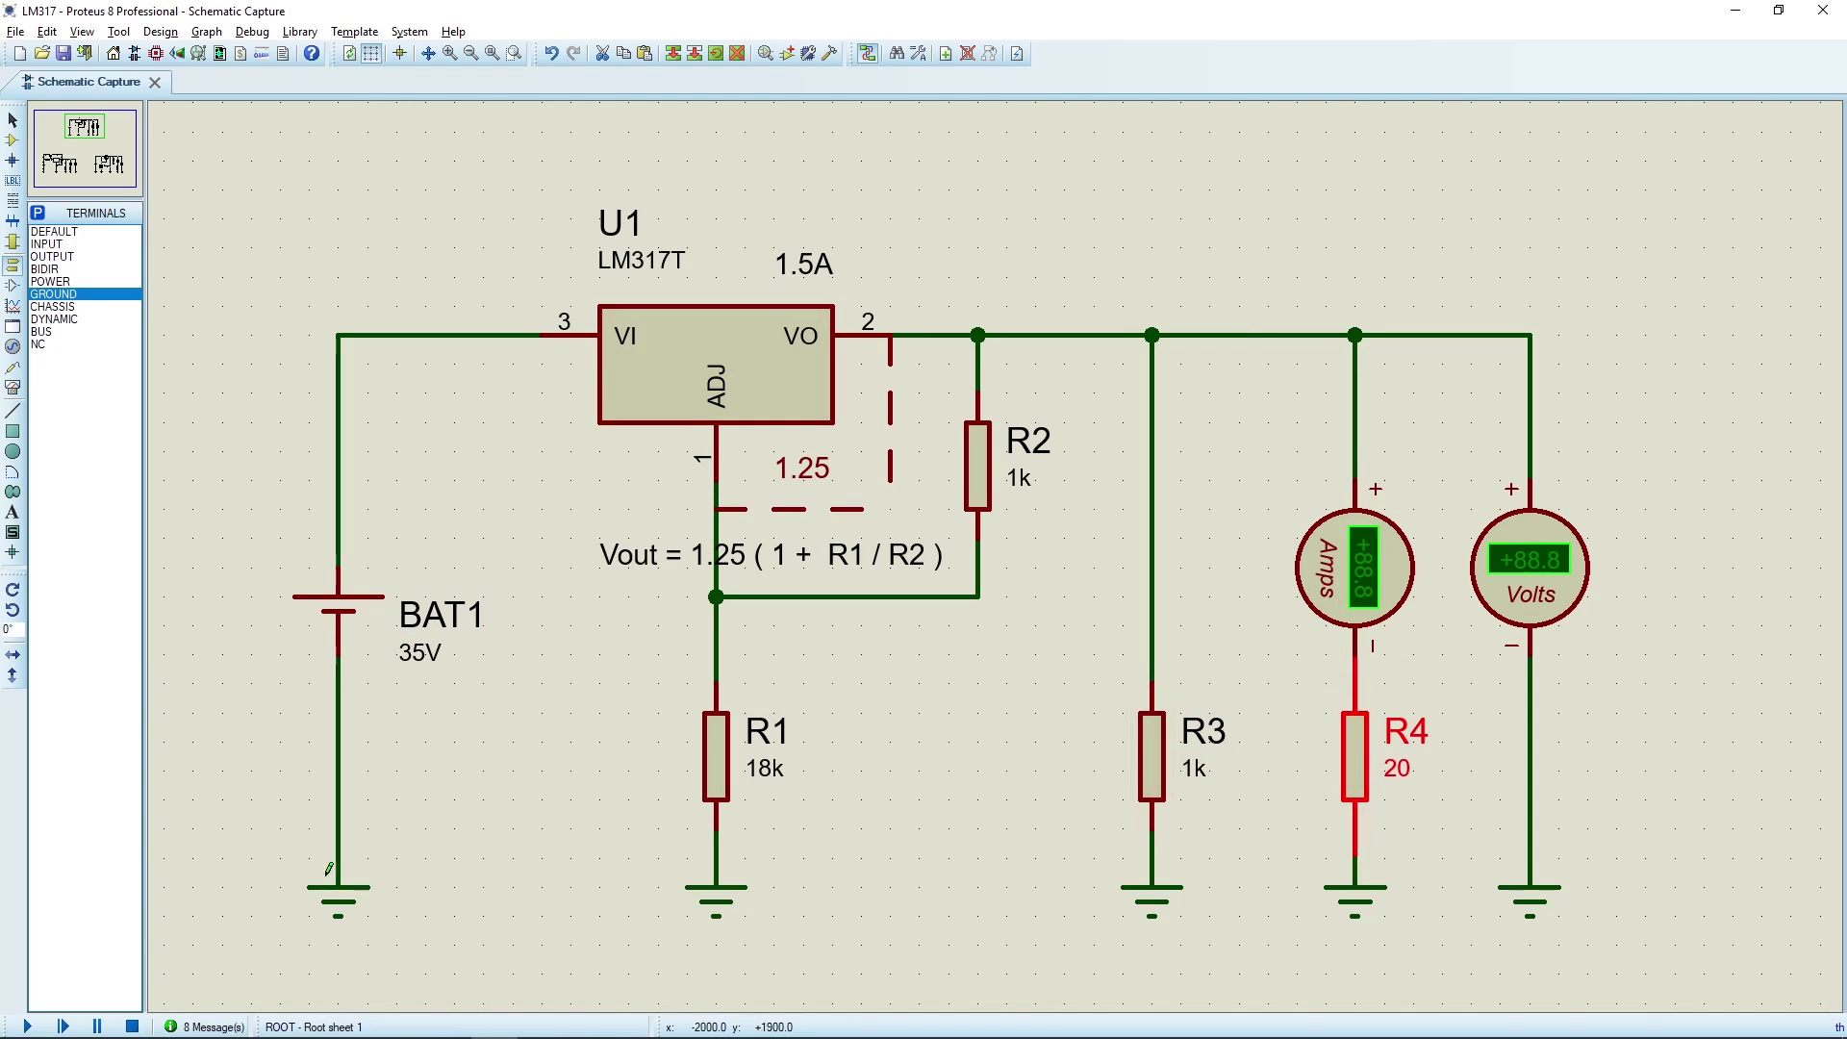
click(26, 1027)
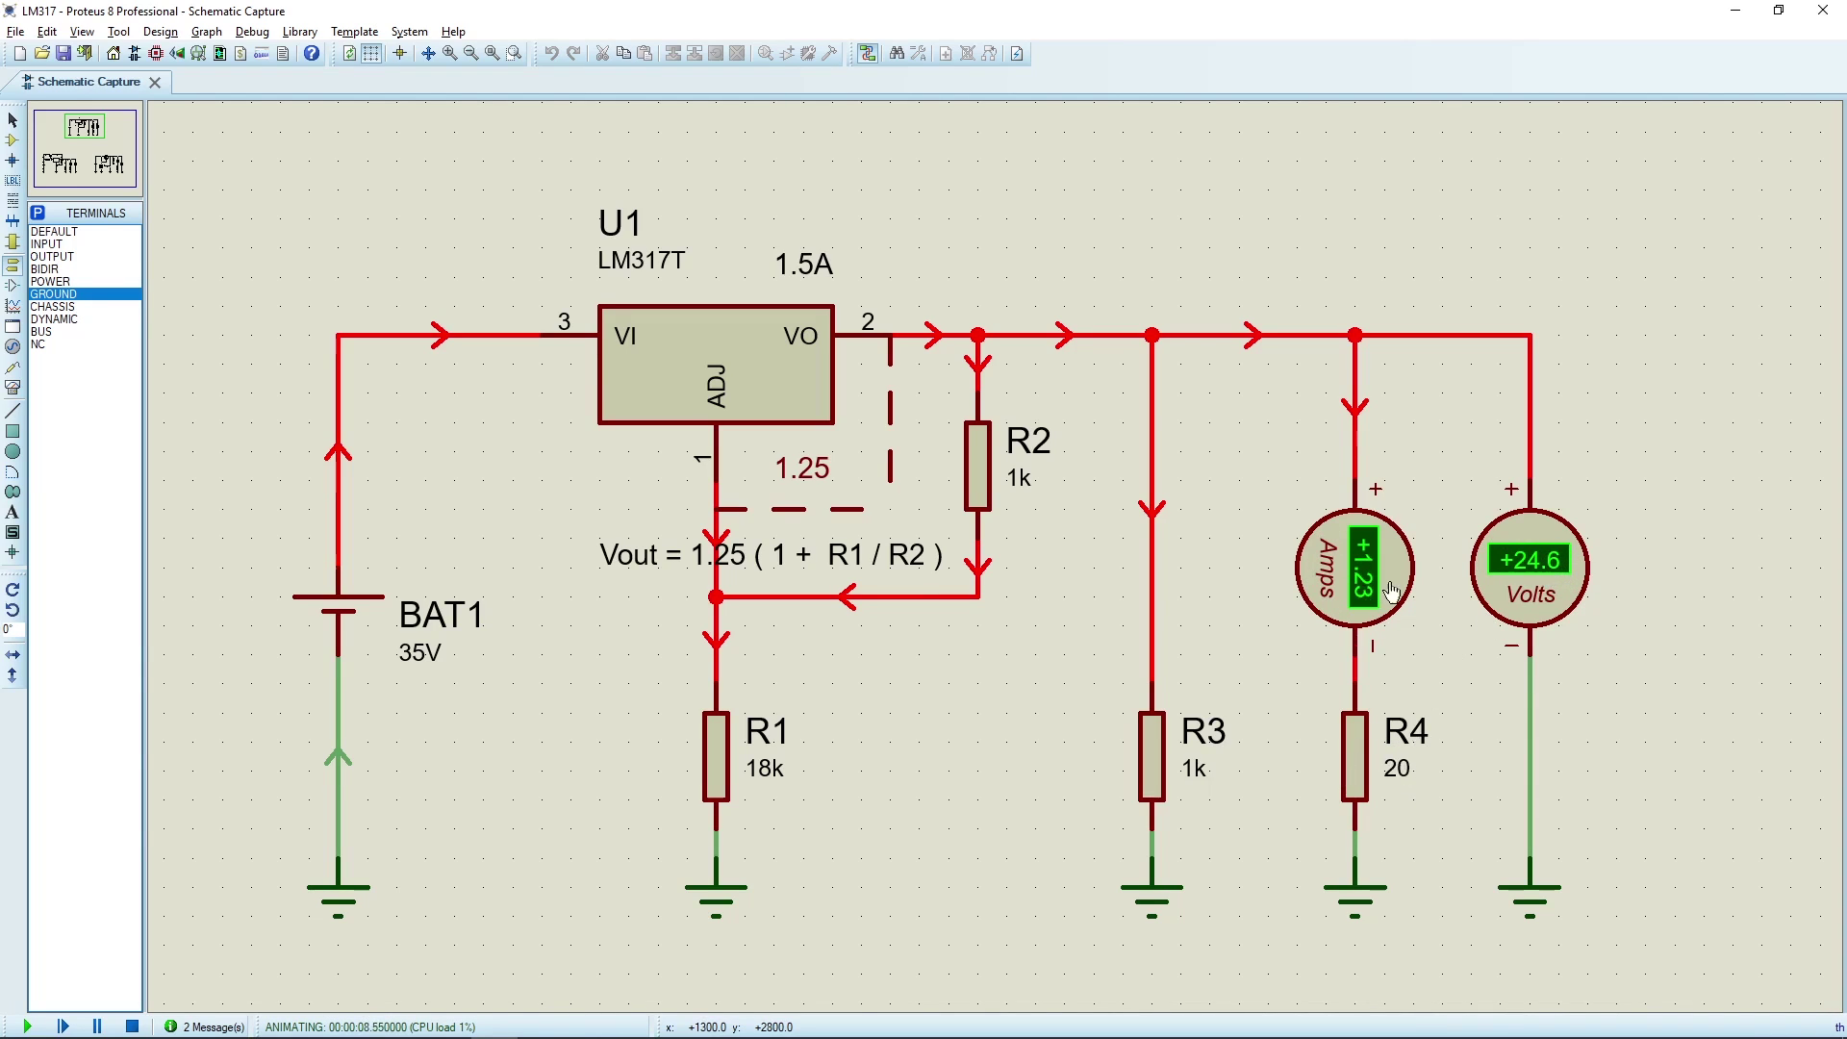
click(133, 1026)
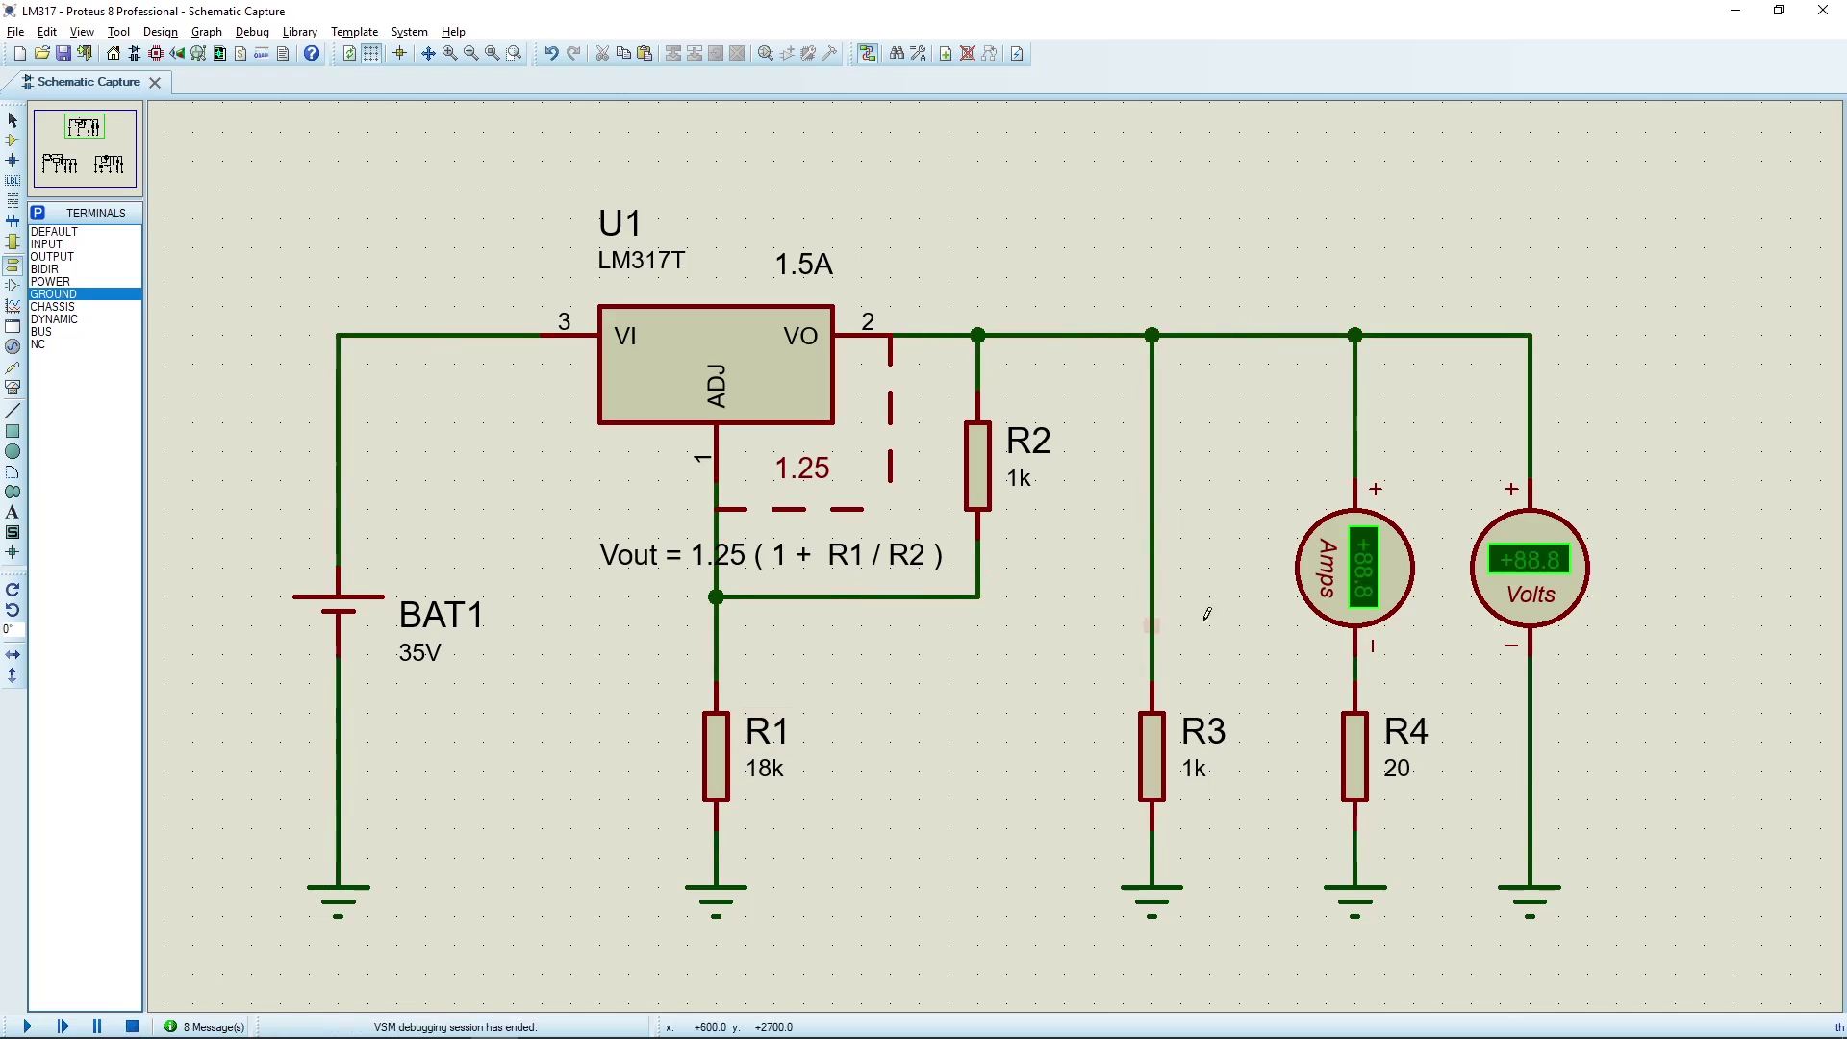
- Set R4's resistance to 15 and start the simulation
double_click(1352, 774)
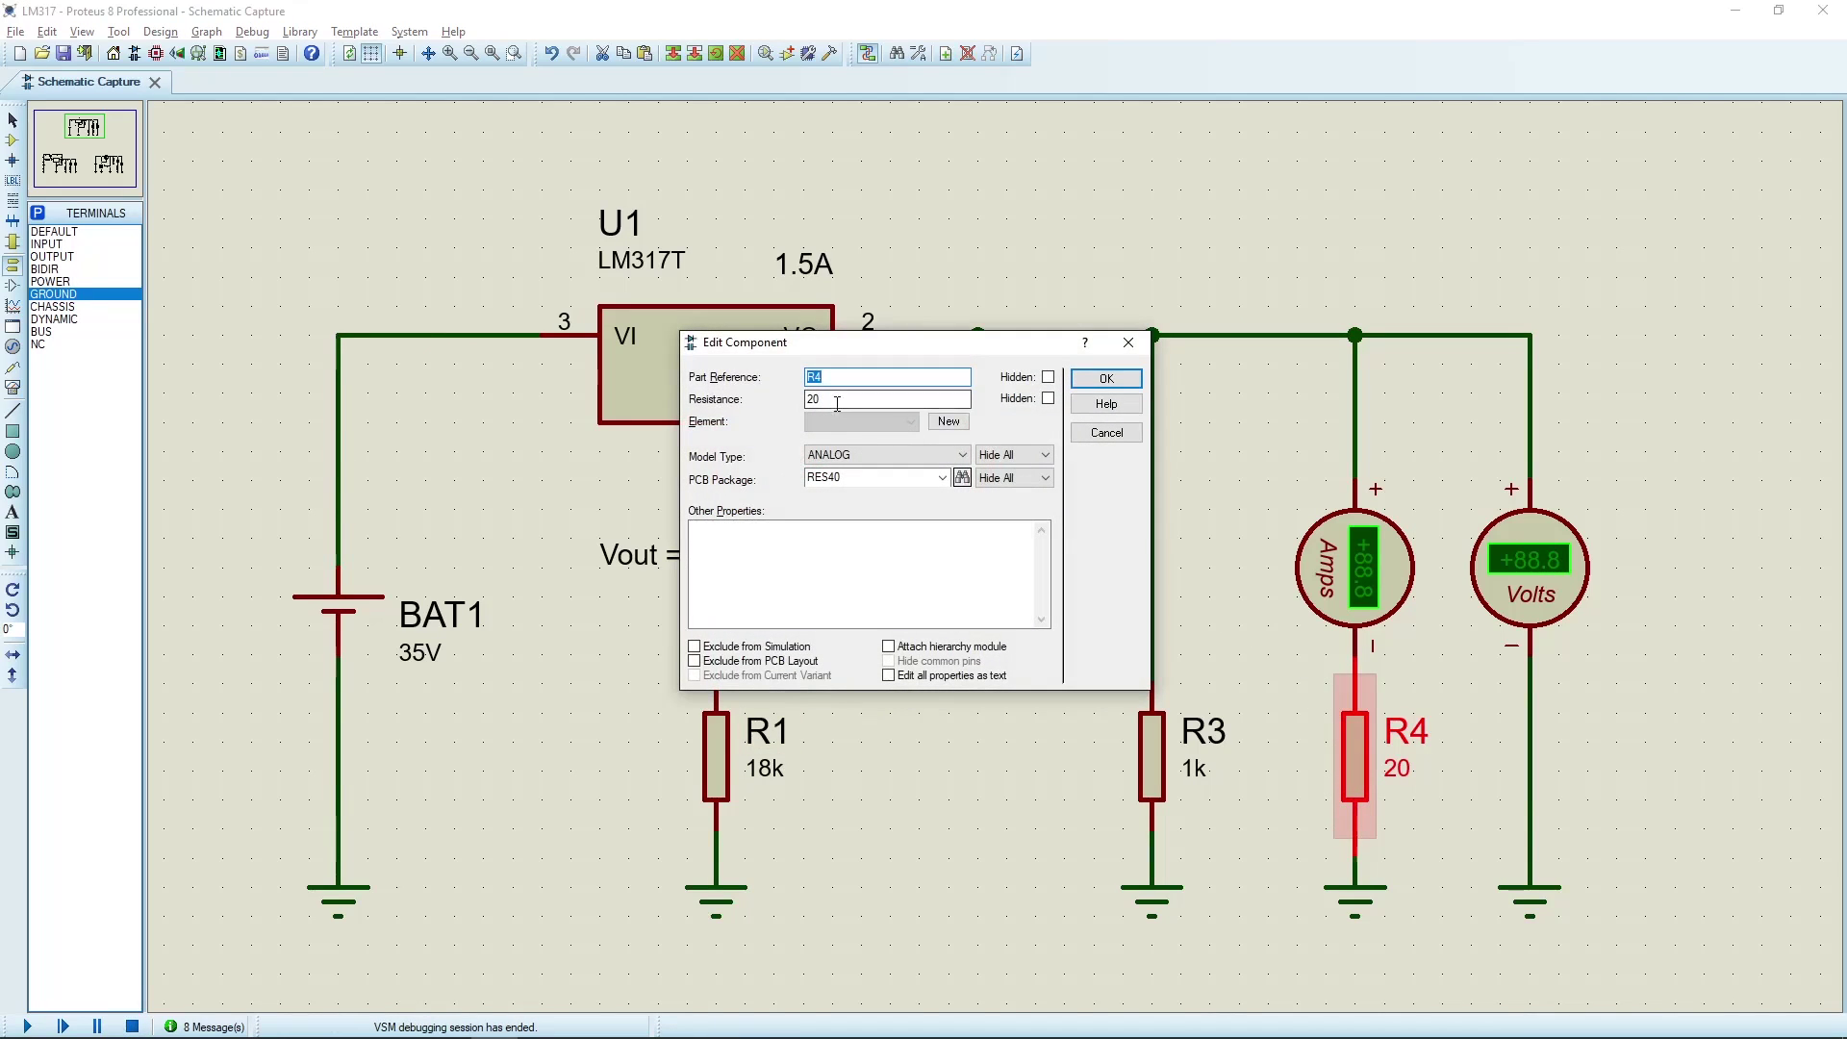
key(Tab)
text(15)
key(Return)
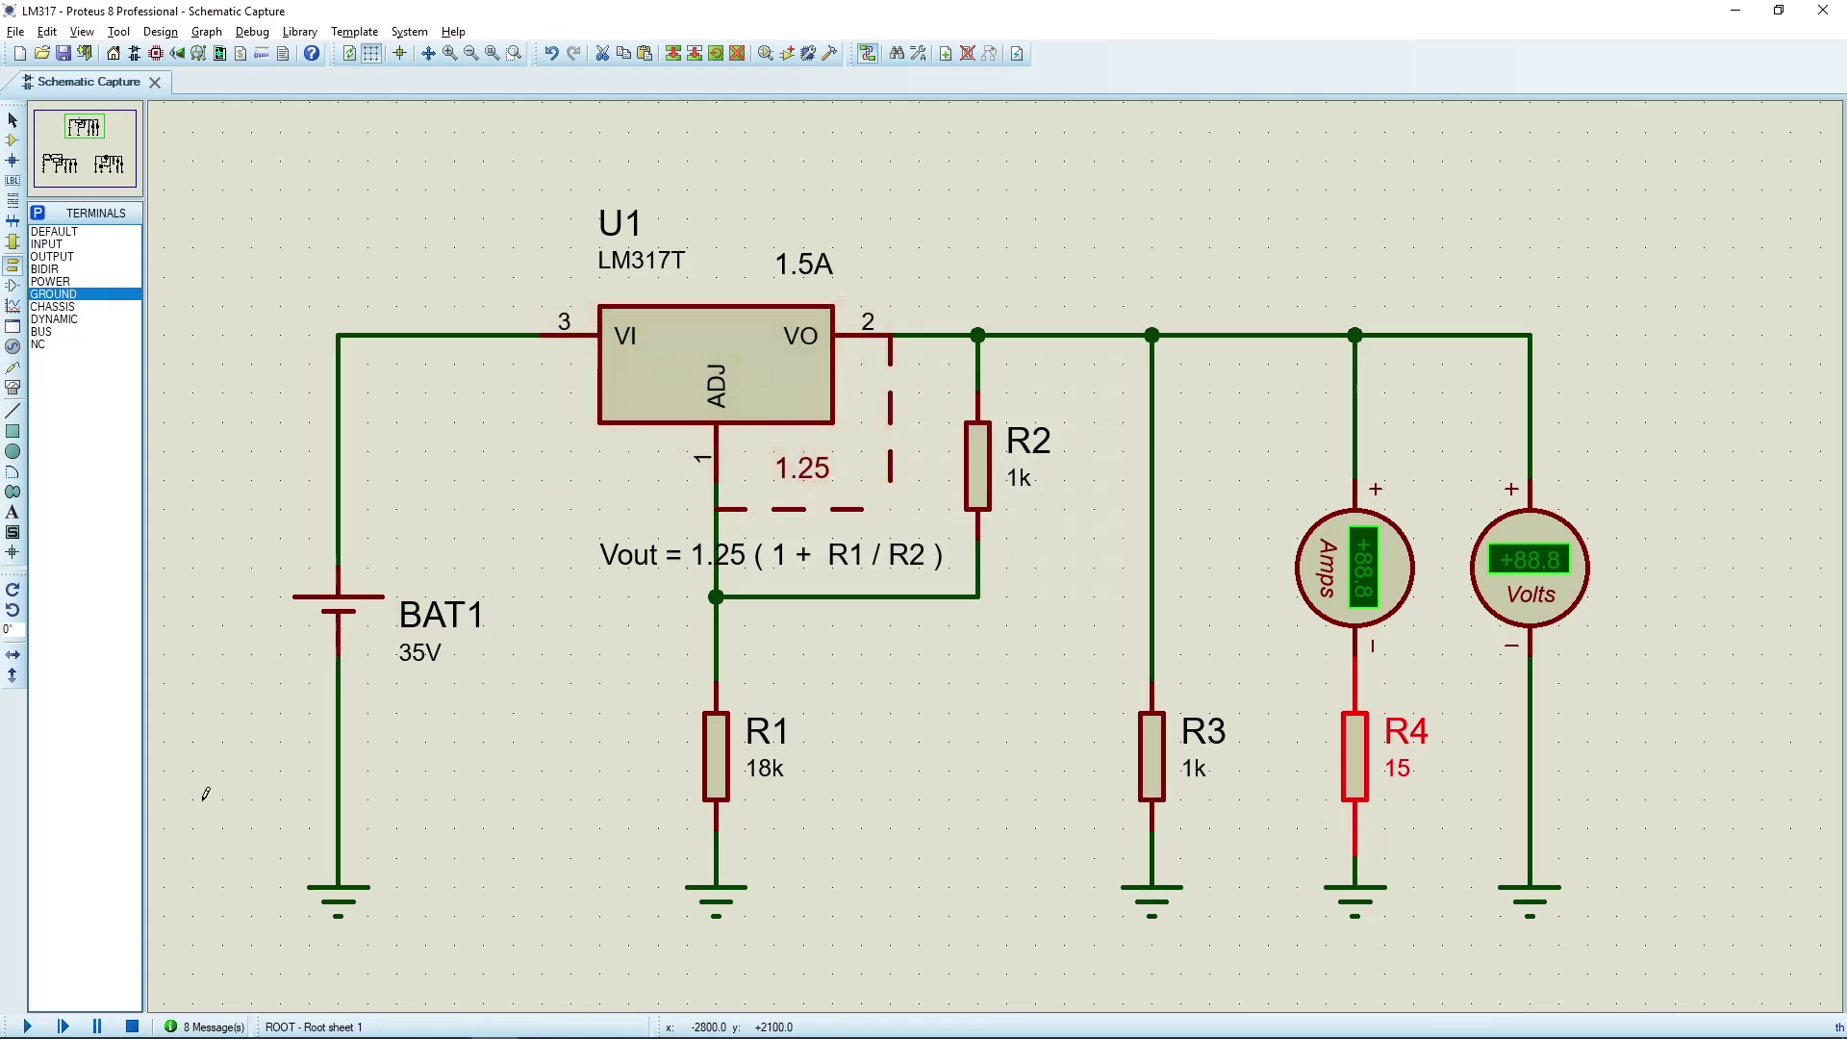
click(34, 1026)
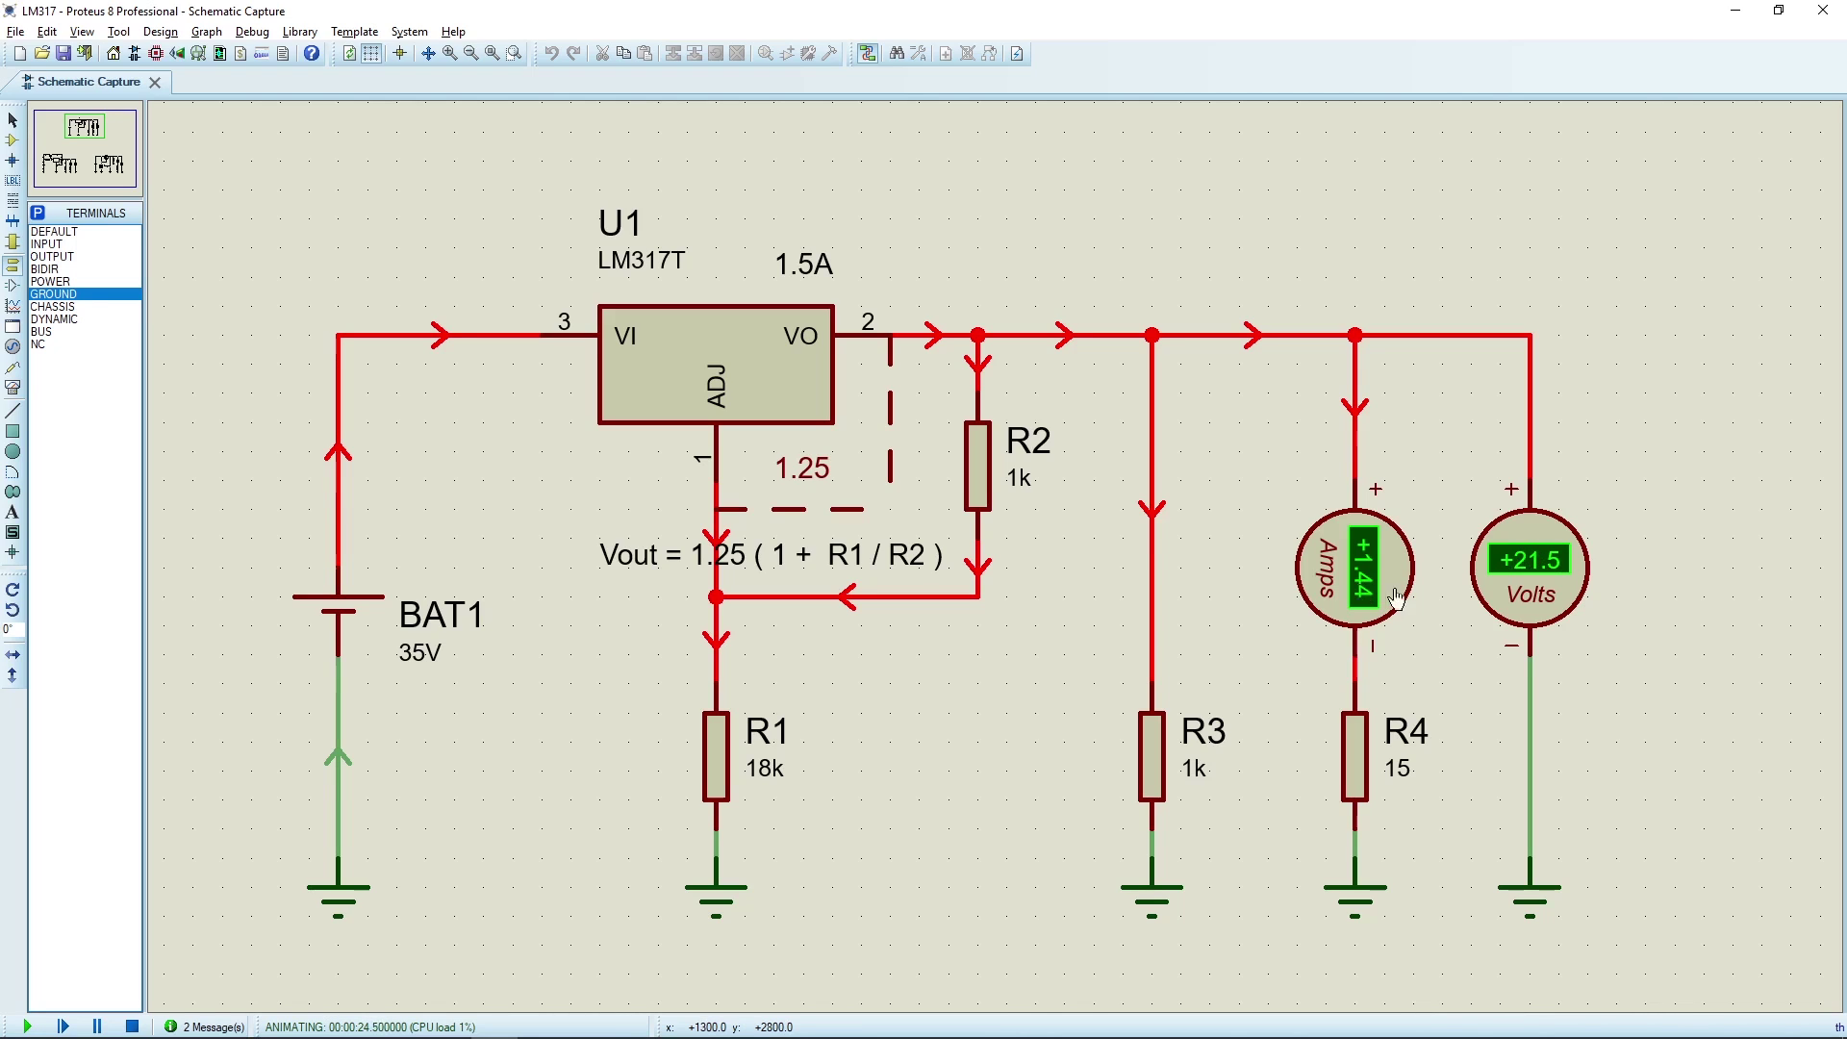
- Examine the meter readings against the current rating noted above U1, and stop the simulation
scroll(988, 525, down, 1)
scroll(991, 548, up, 1)
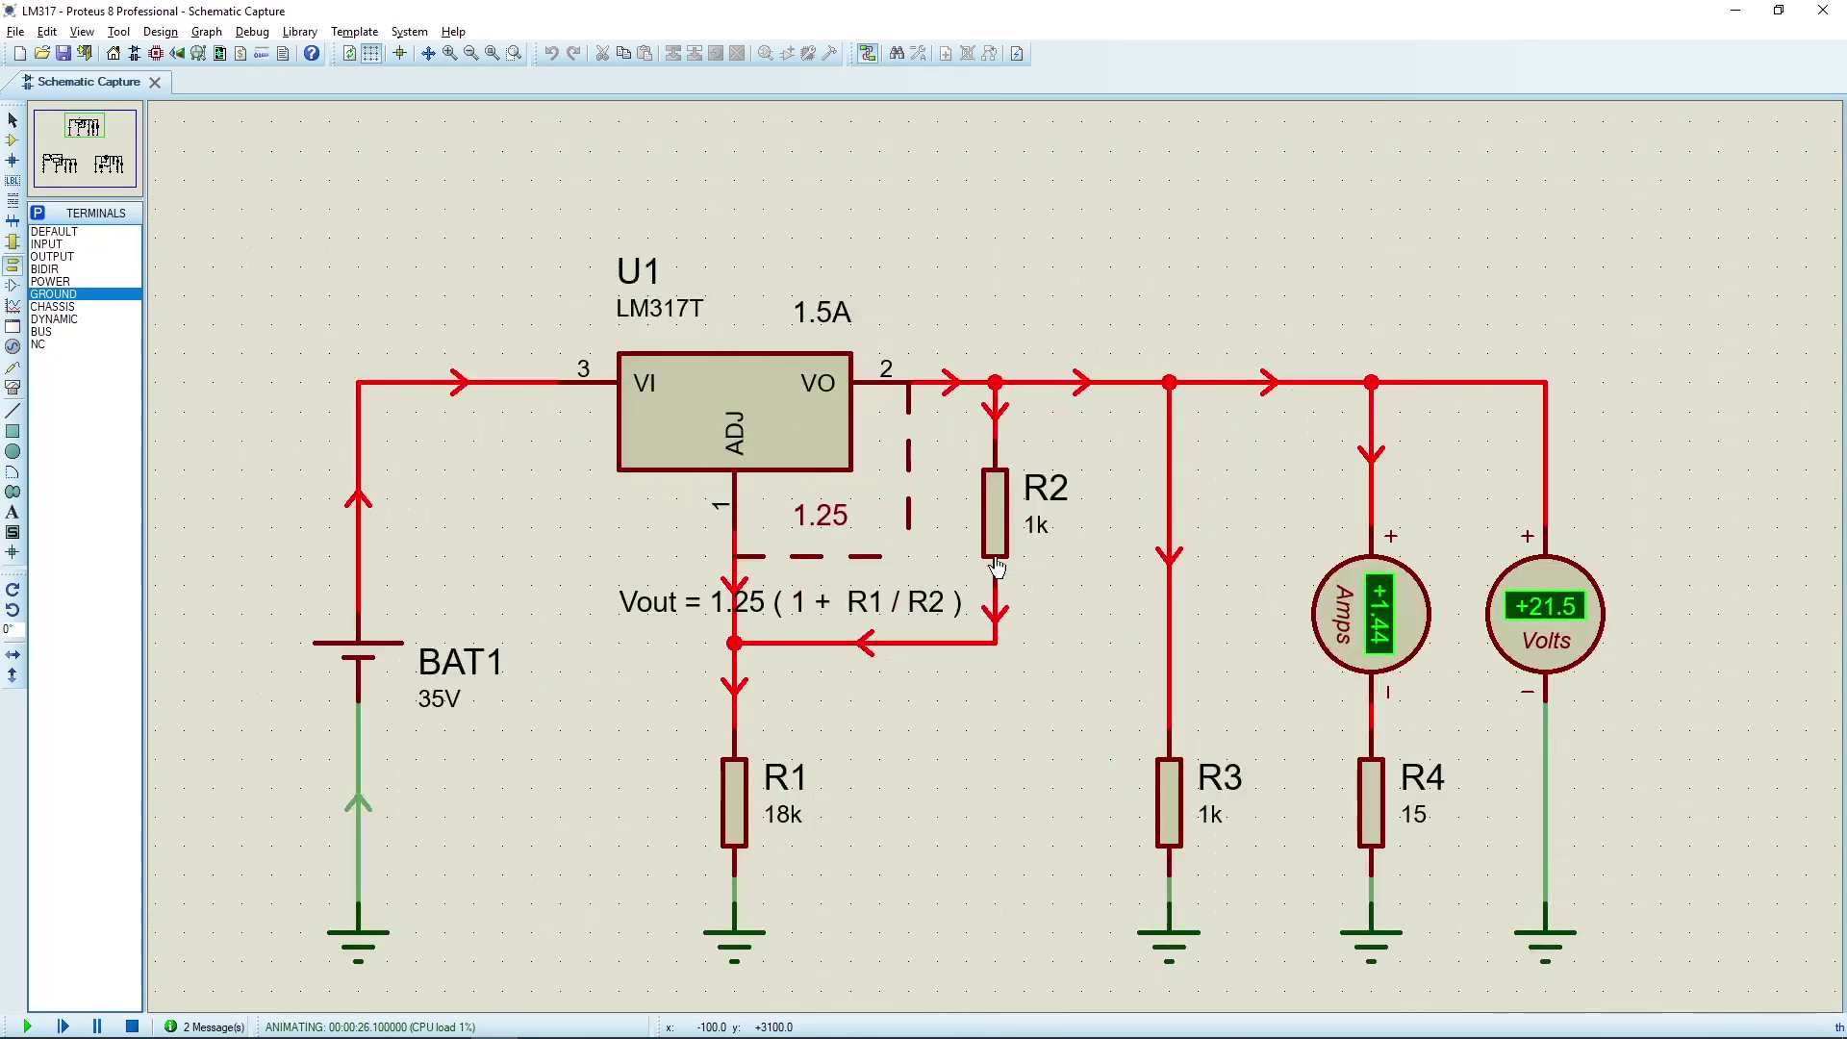
middle_click(991, 597)
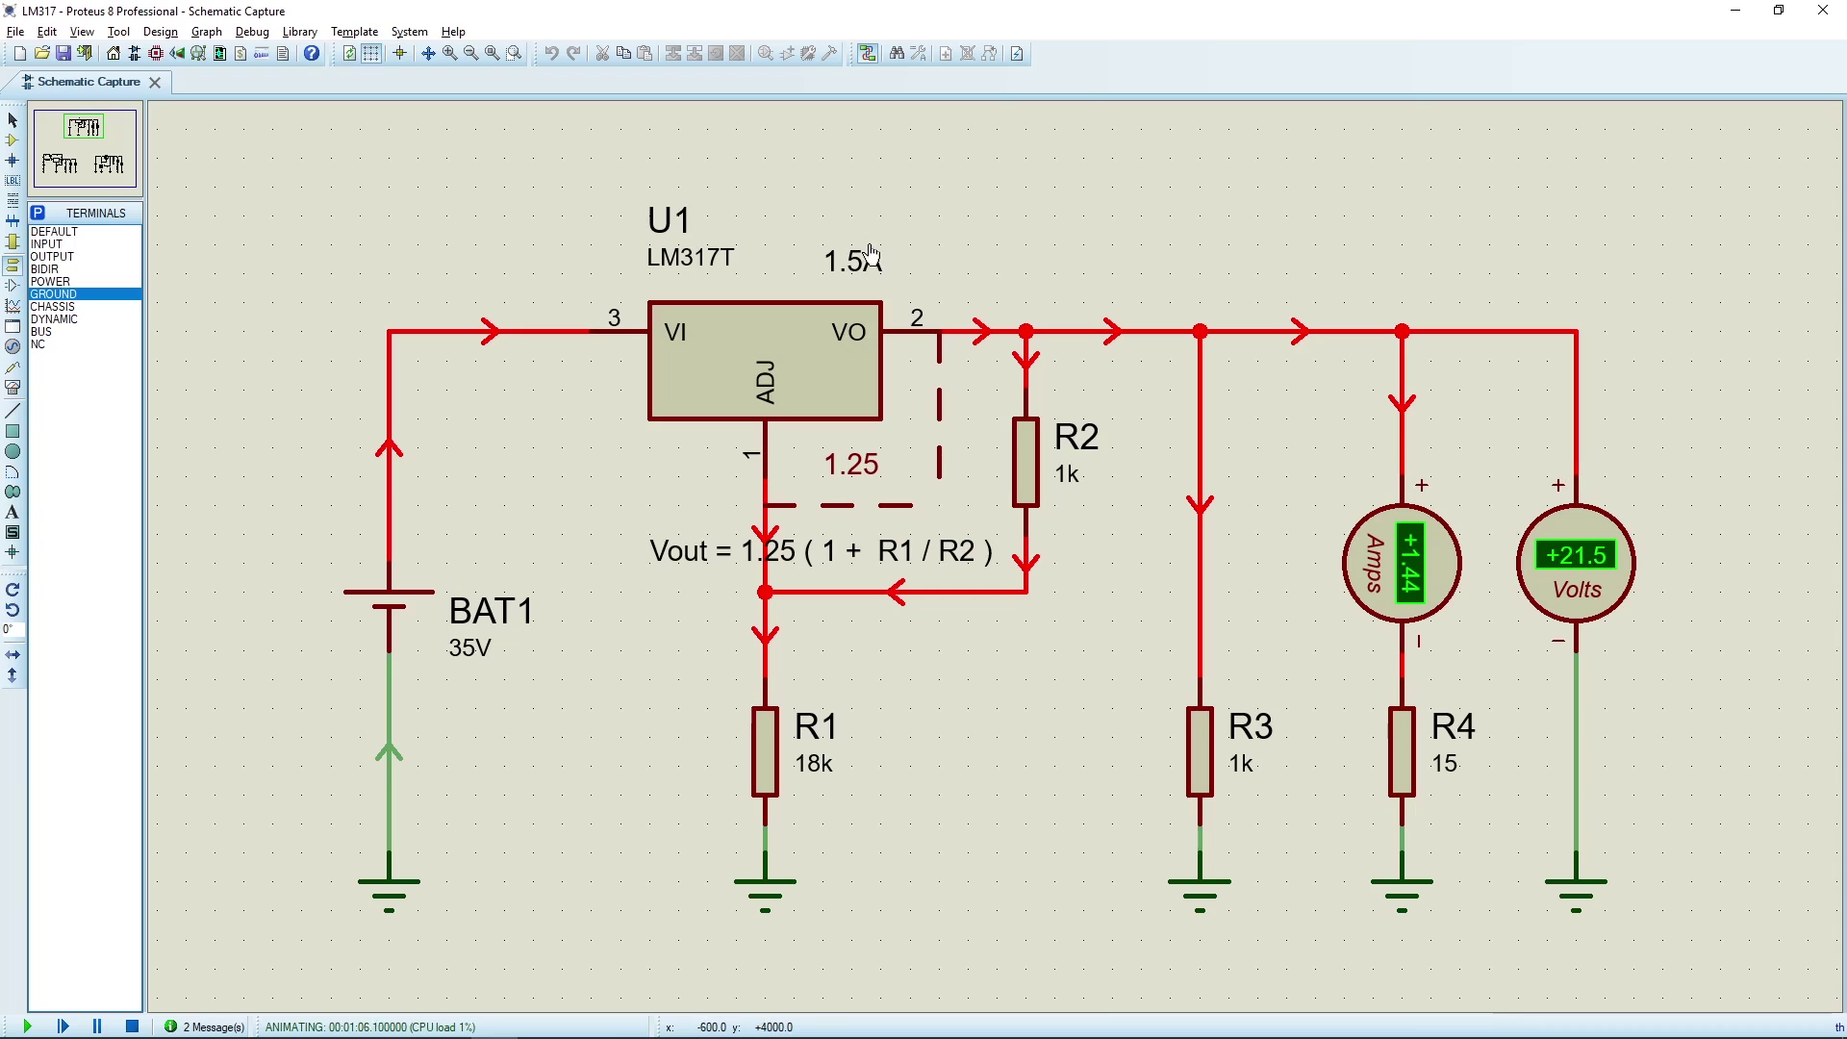
scroll(839, 282, up, 2)
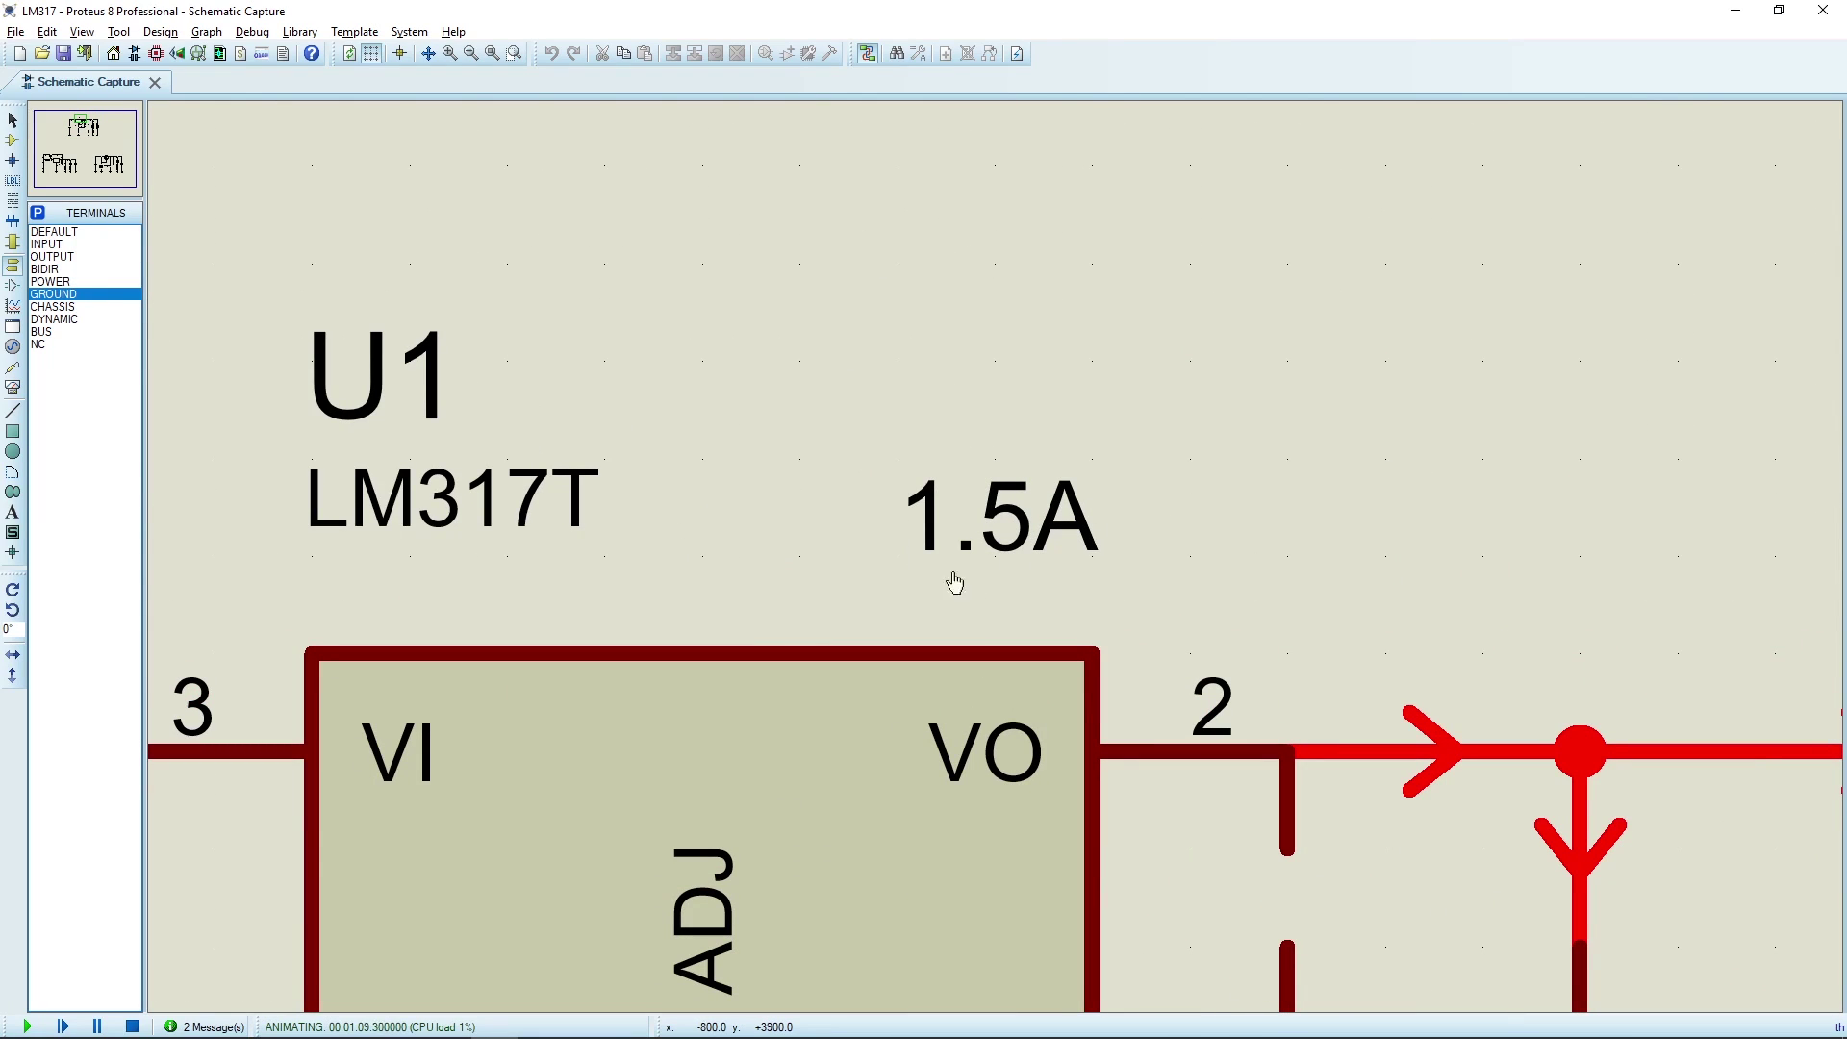
scroll(973, 586, down, 3)
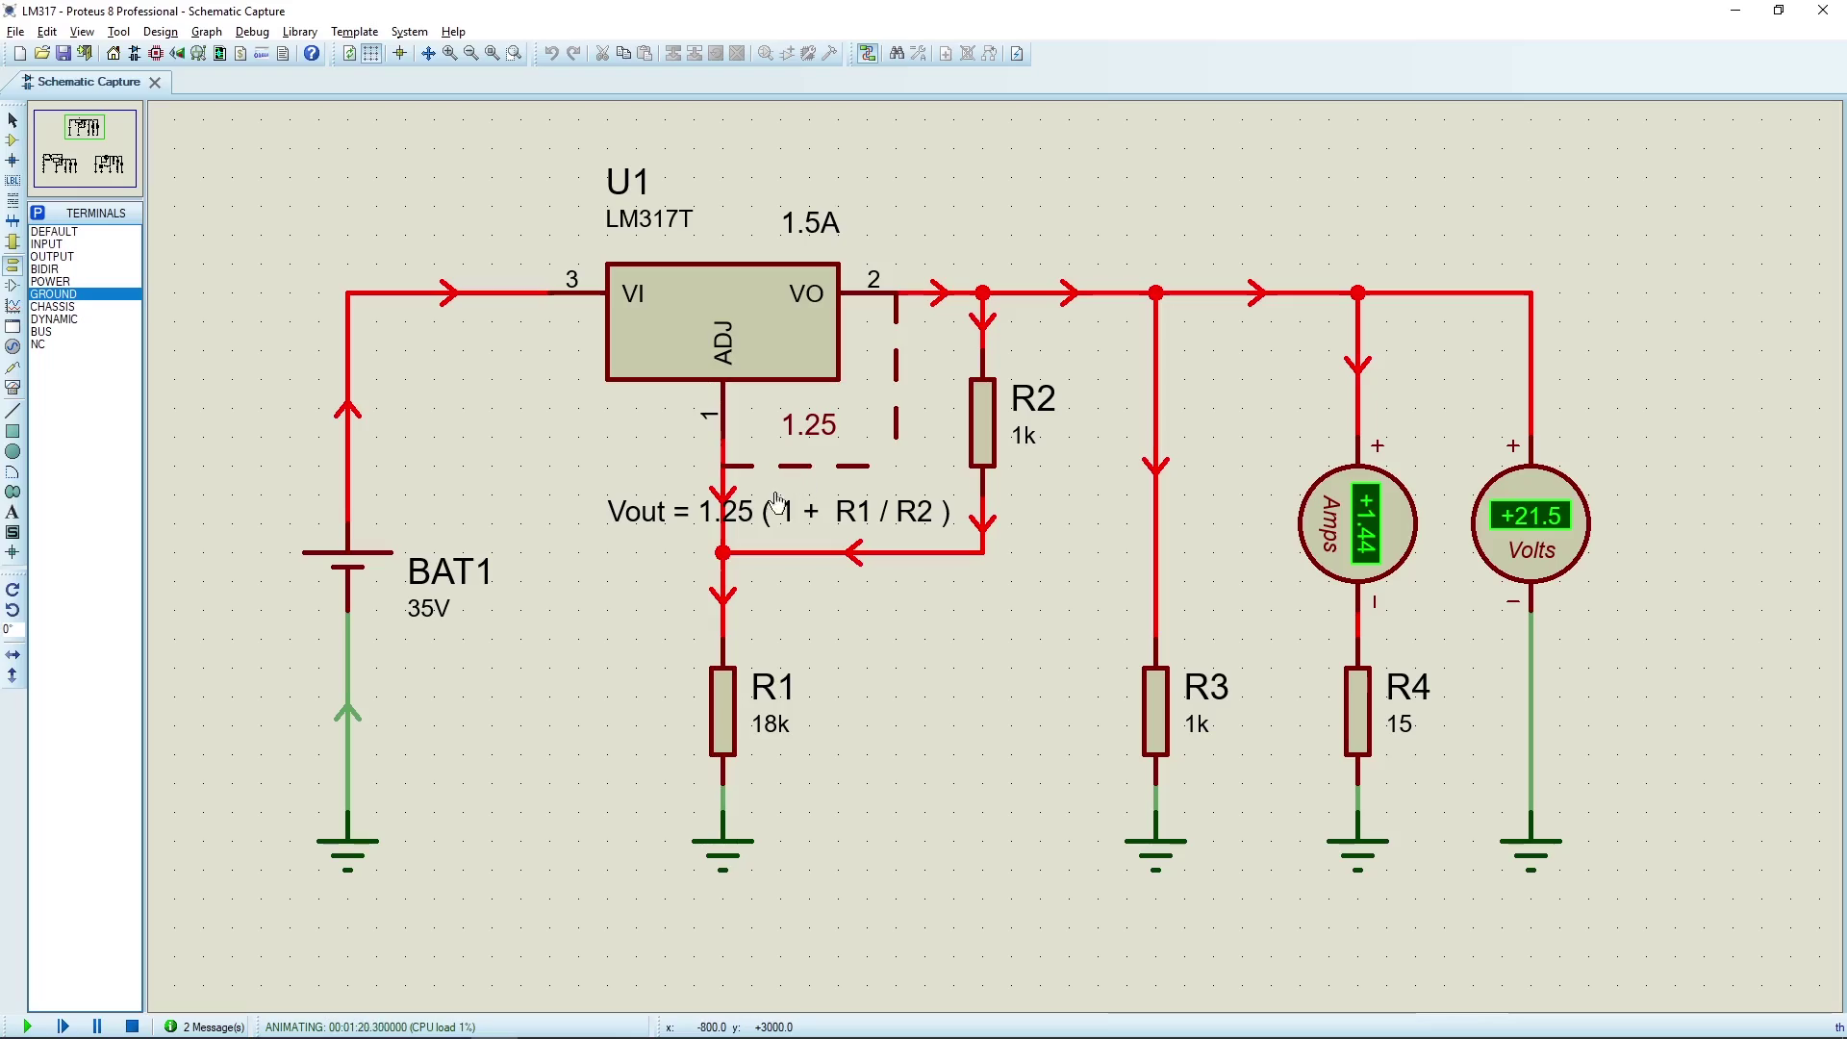
click(132, 1026)
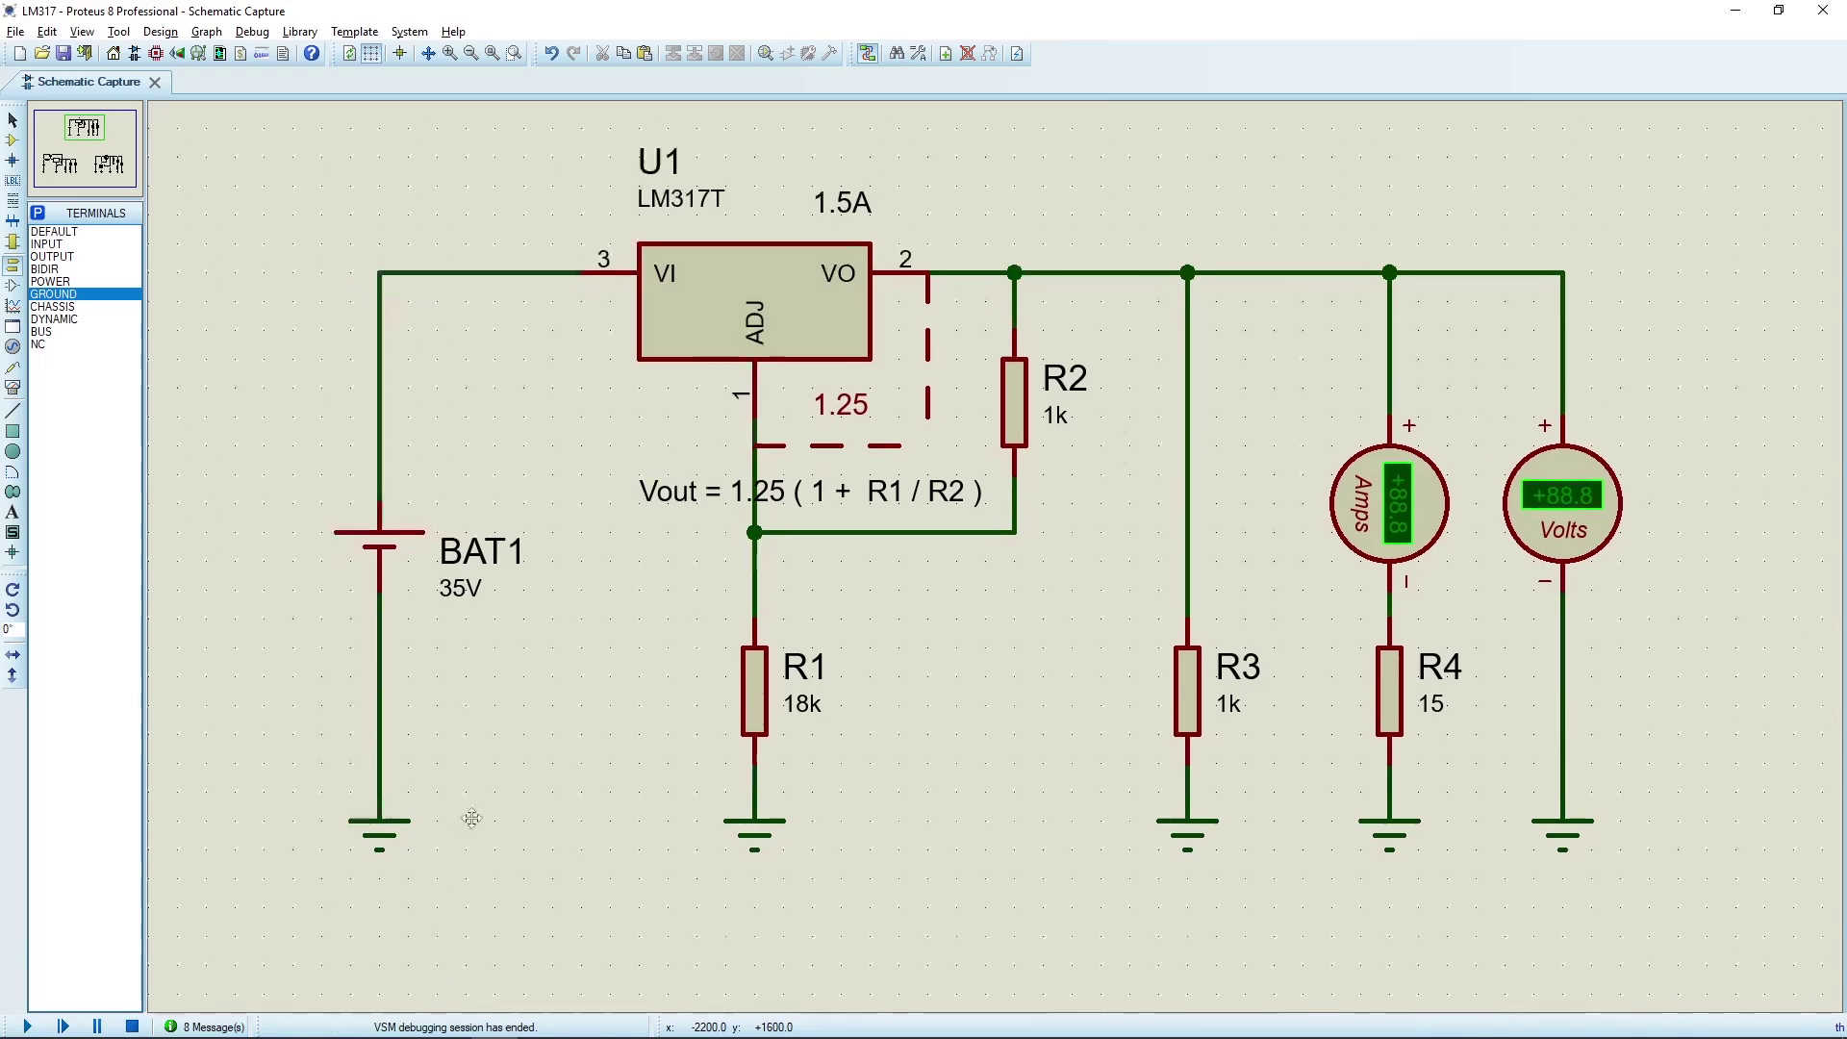
- Examine the second LM317T circuit with the TIP127 transistor, including its output voltage formula and resistors R5 and R6
drag(471, 817, 983, 572)
drag(647, 804, 1106, 193)
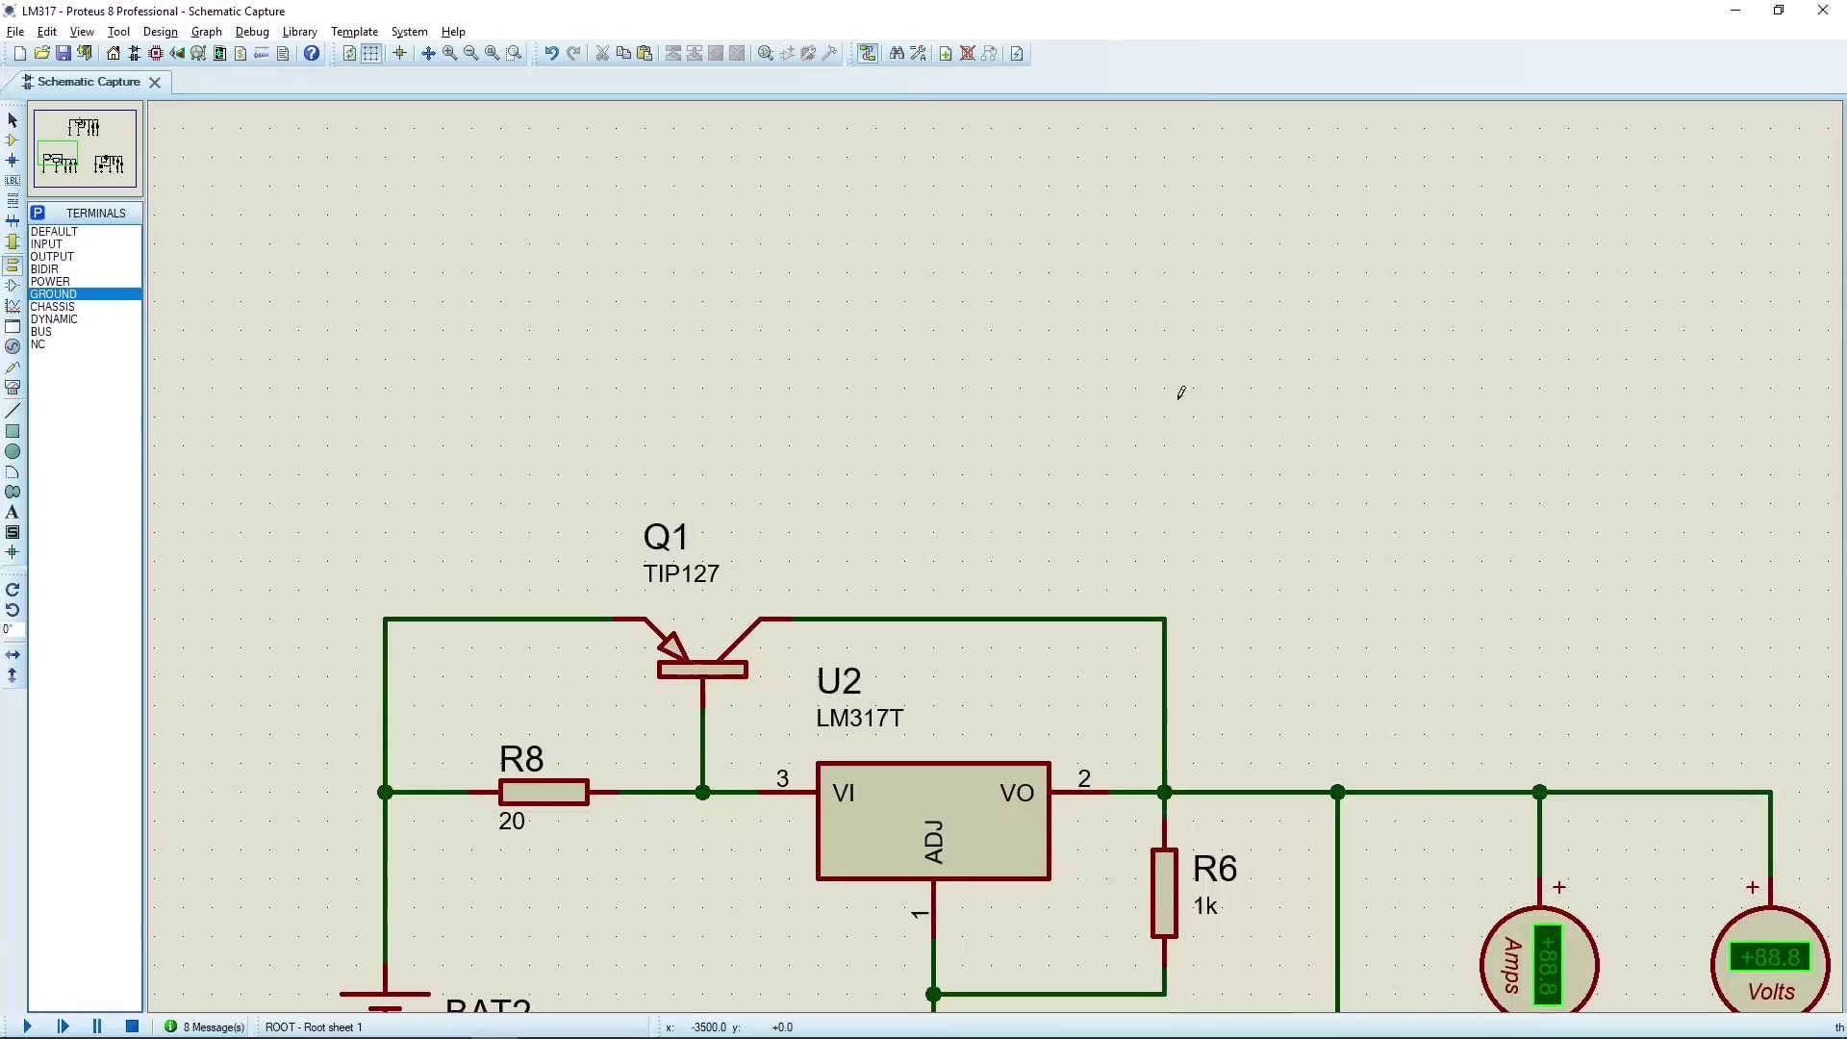
mouse_move(1181, 392)
mouse_down()
mouse_move(1109, 330)
mouse_move(1088, 239)
mouse_move(1122, 260)
mouse_move(1363, 761)
mouse_move(1183, 388)
mouse_move(1237, 416)
mouse_up()
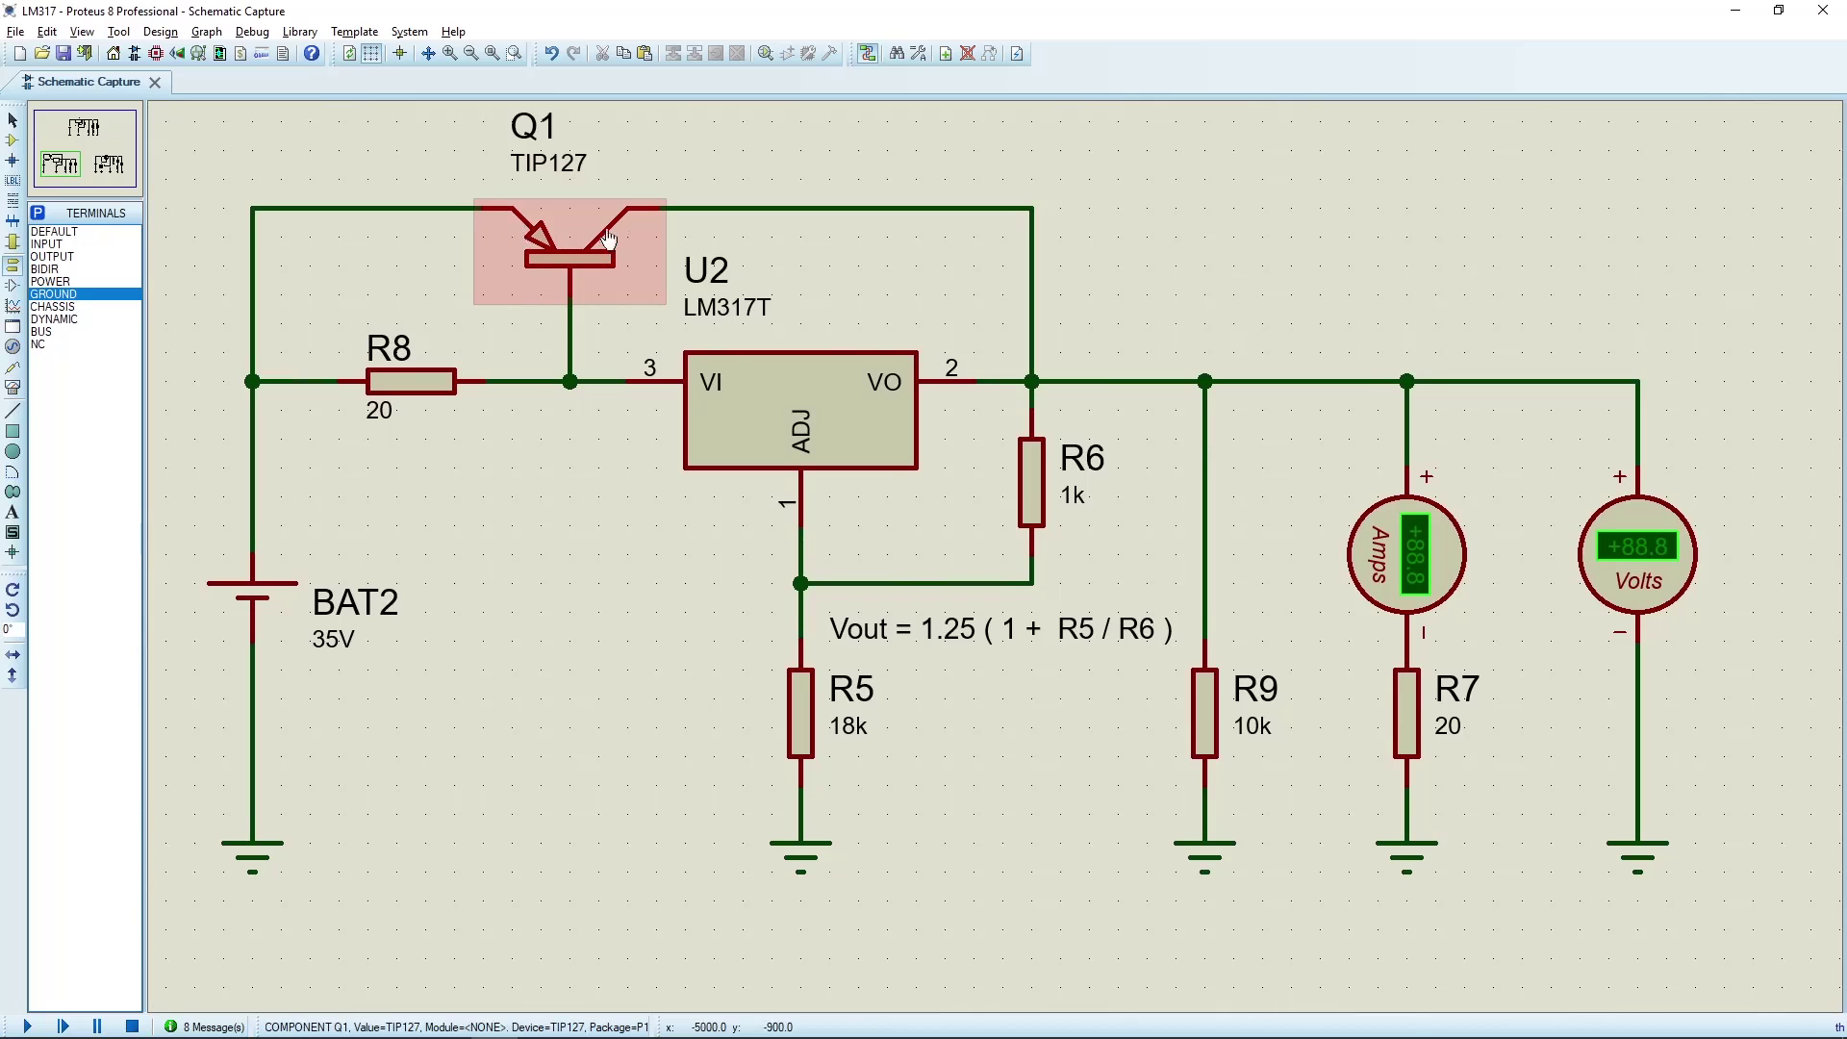
drag(608, 239, 651, 330)
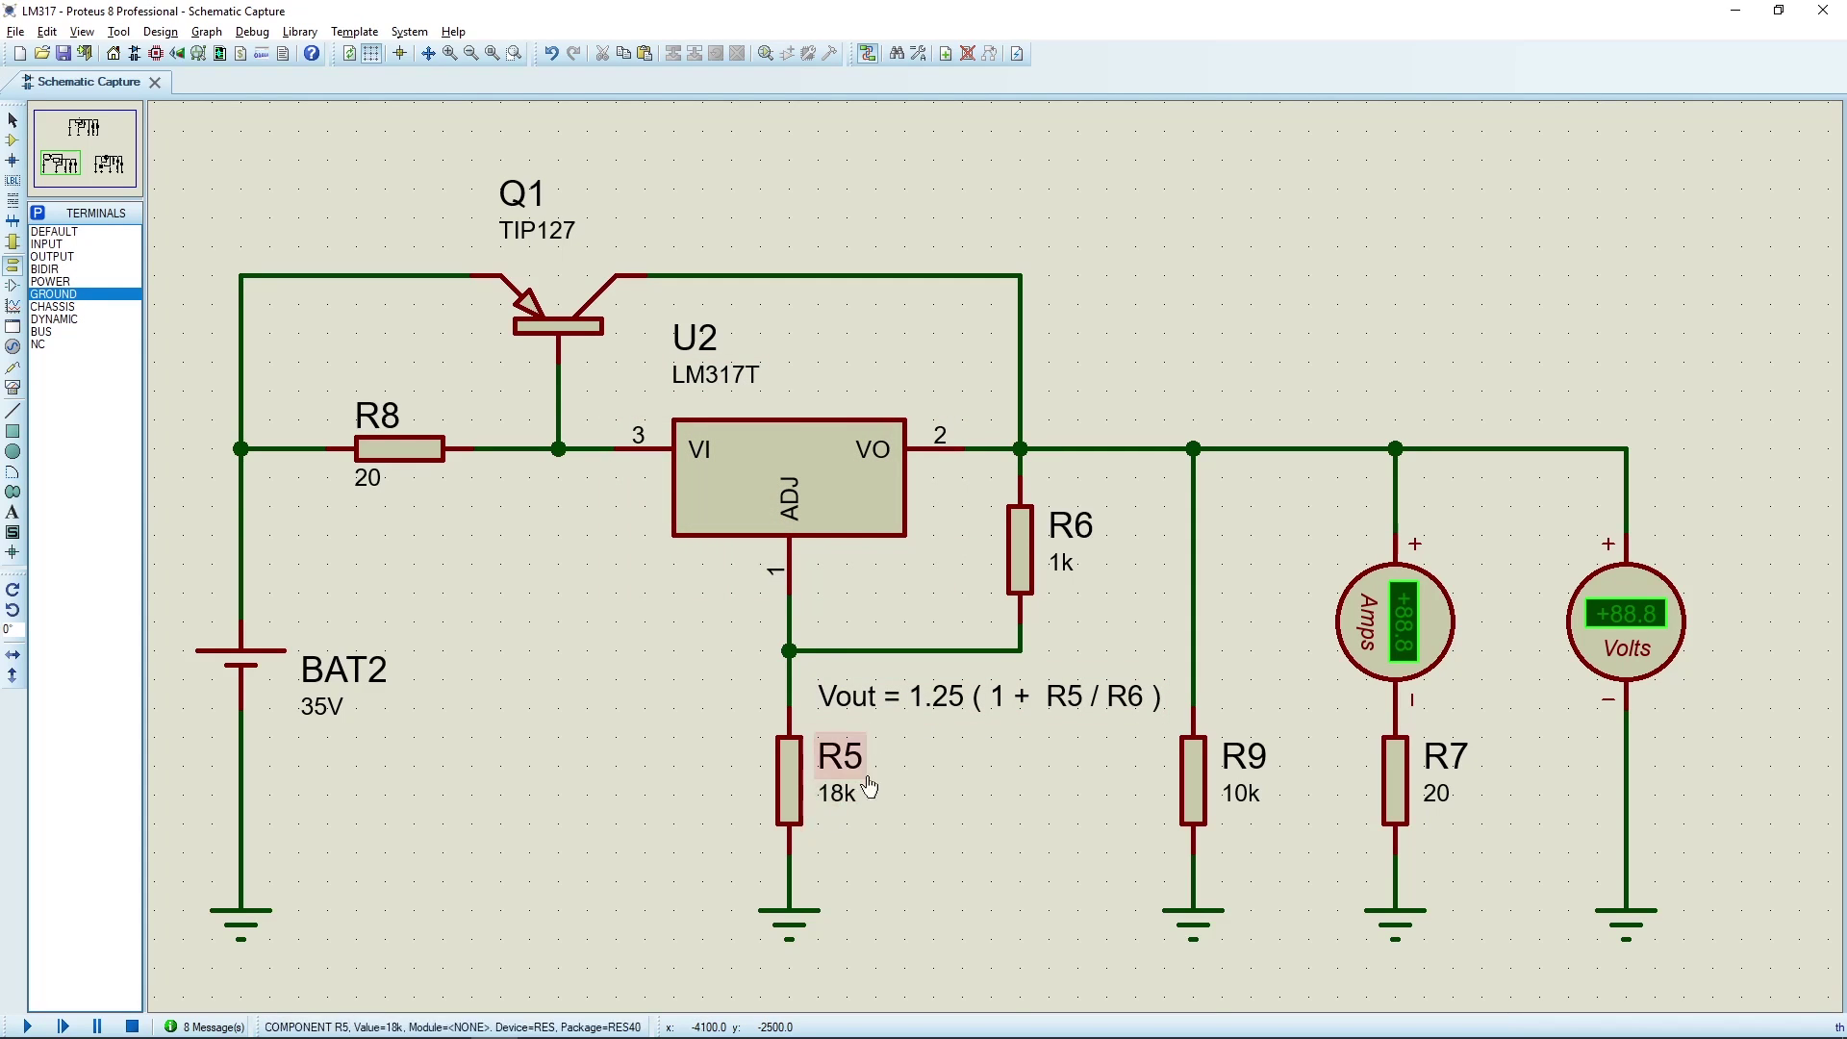
scroll(907, 791, up, 2)
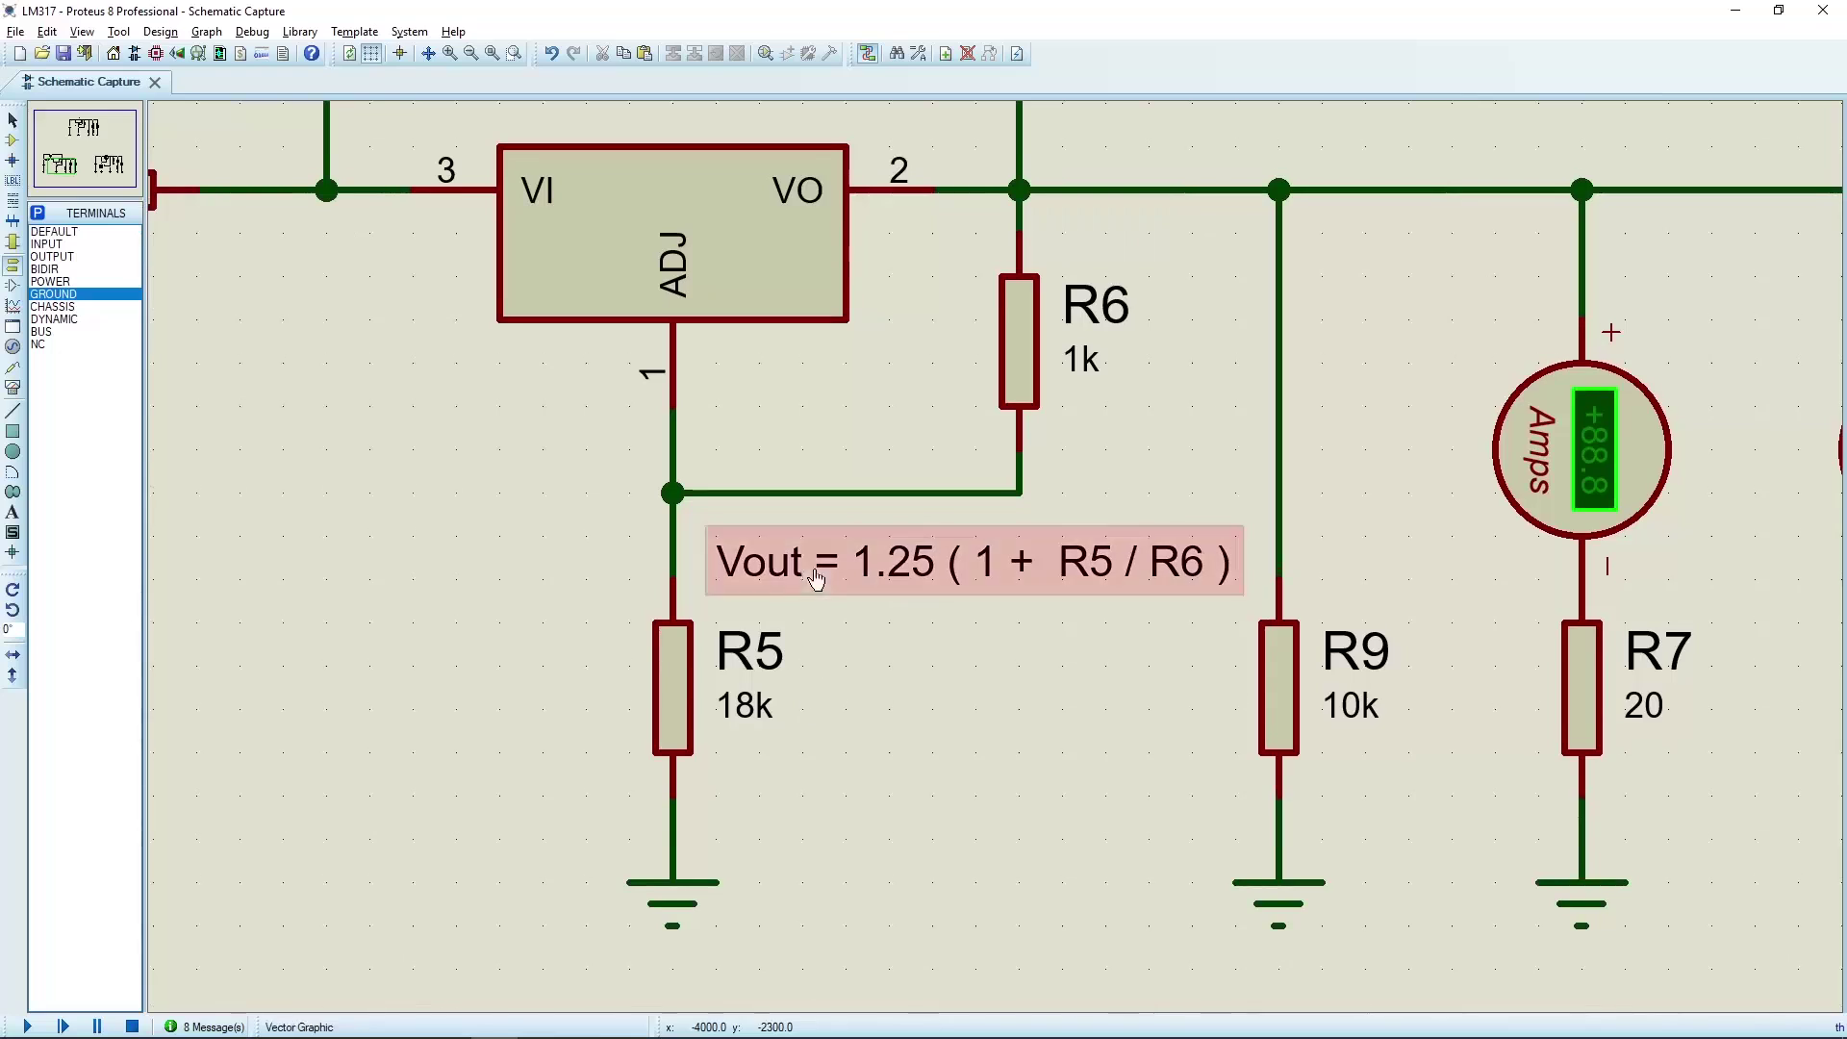
middle_click(850, 625)
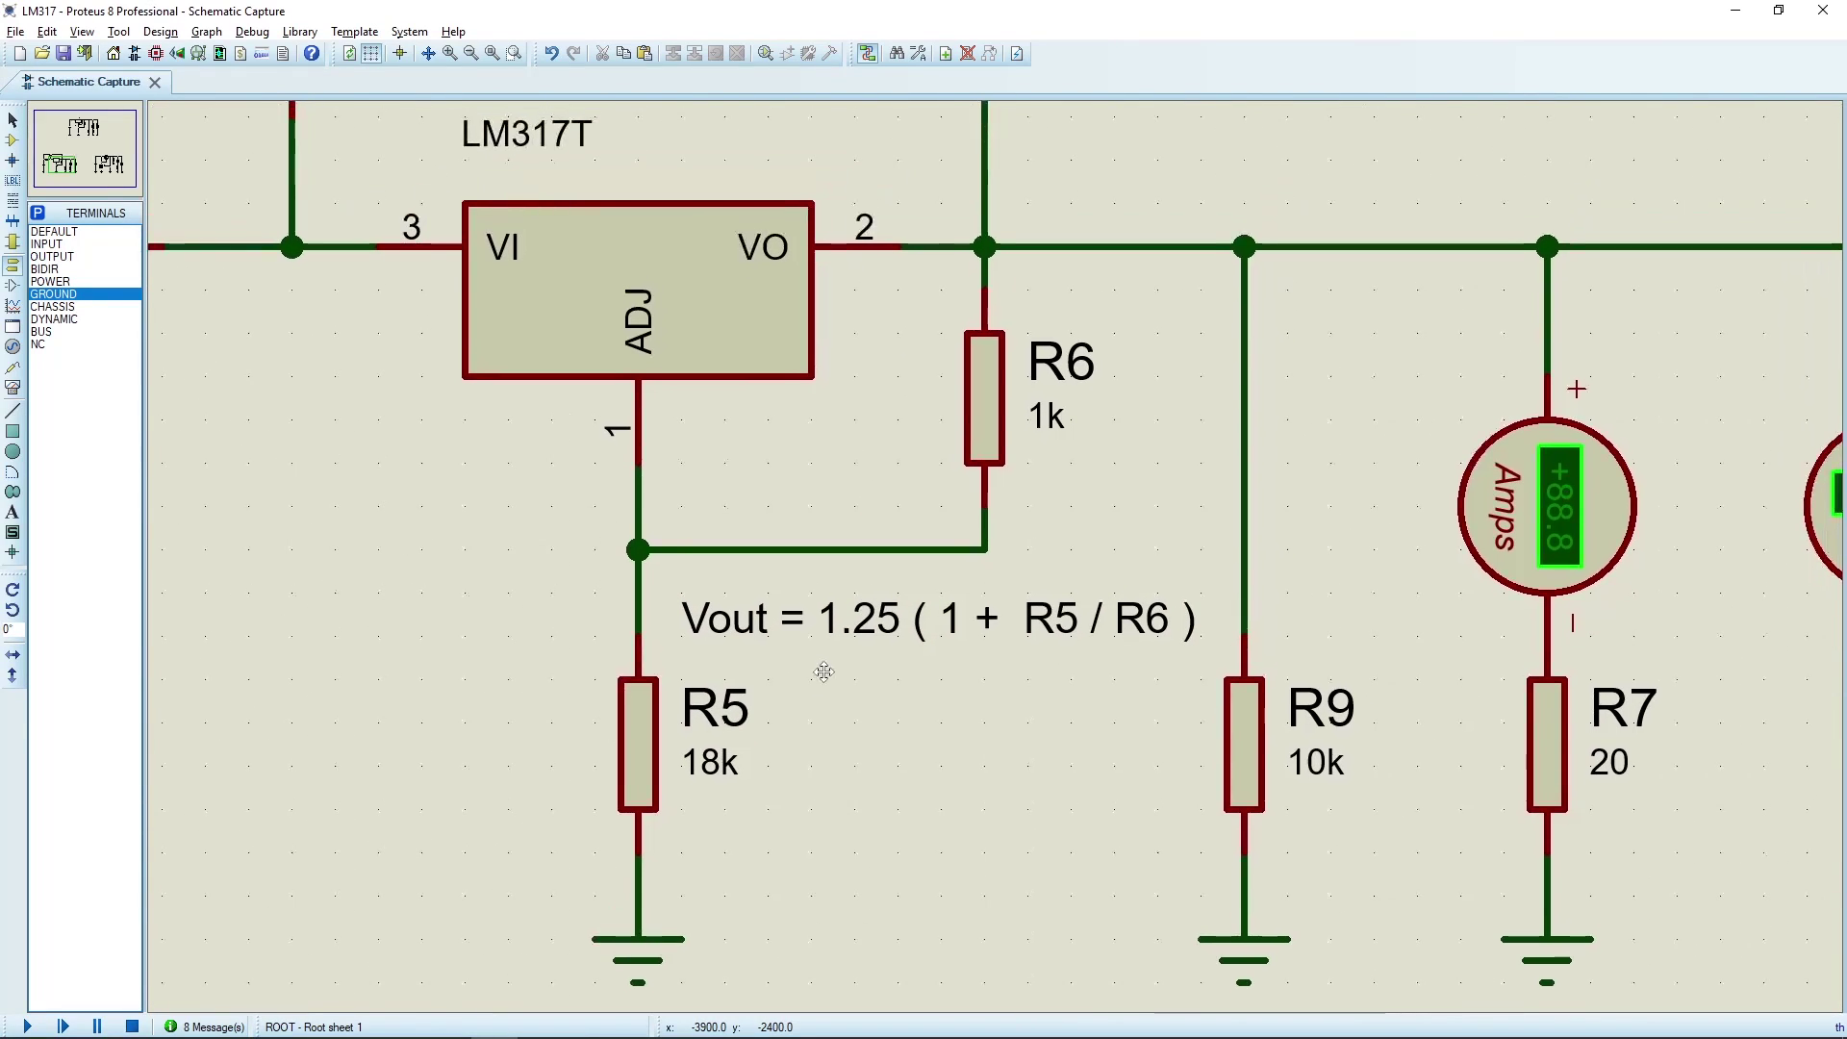
click(820, 670)
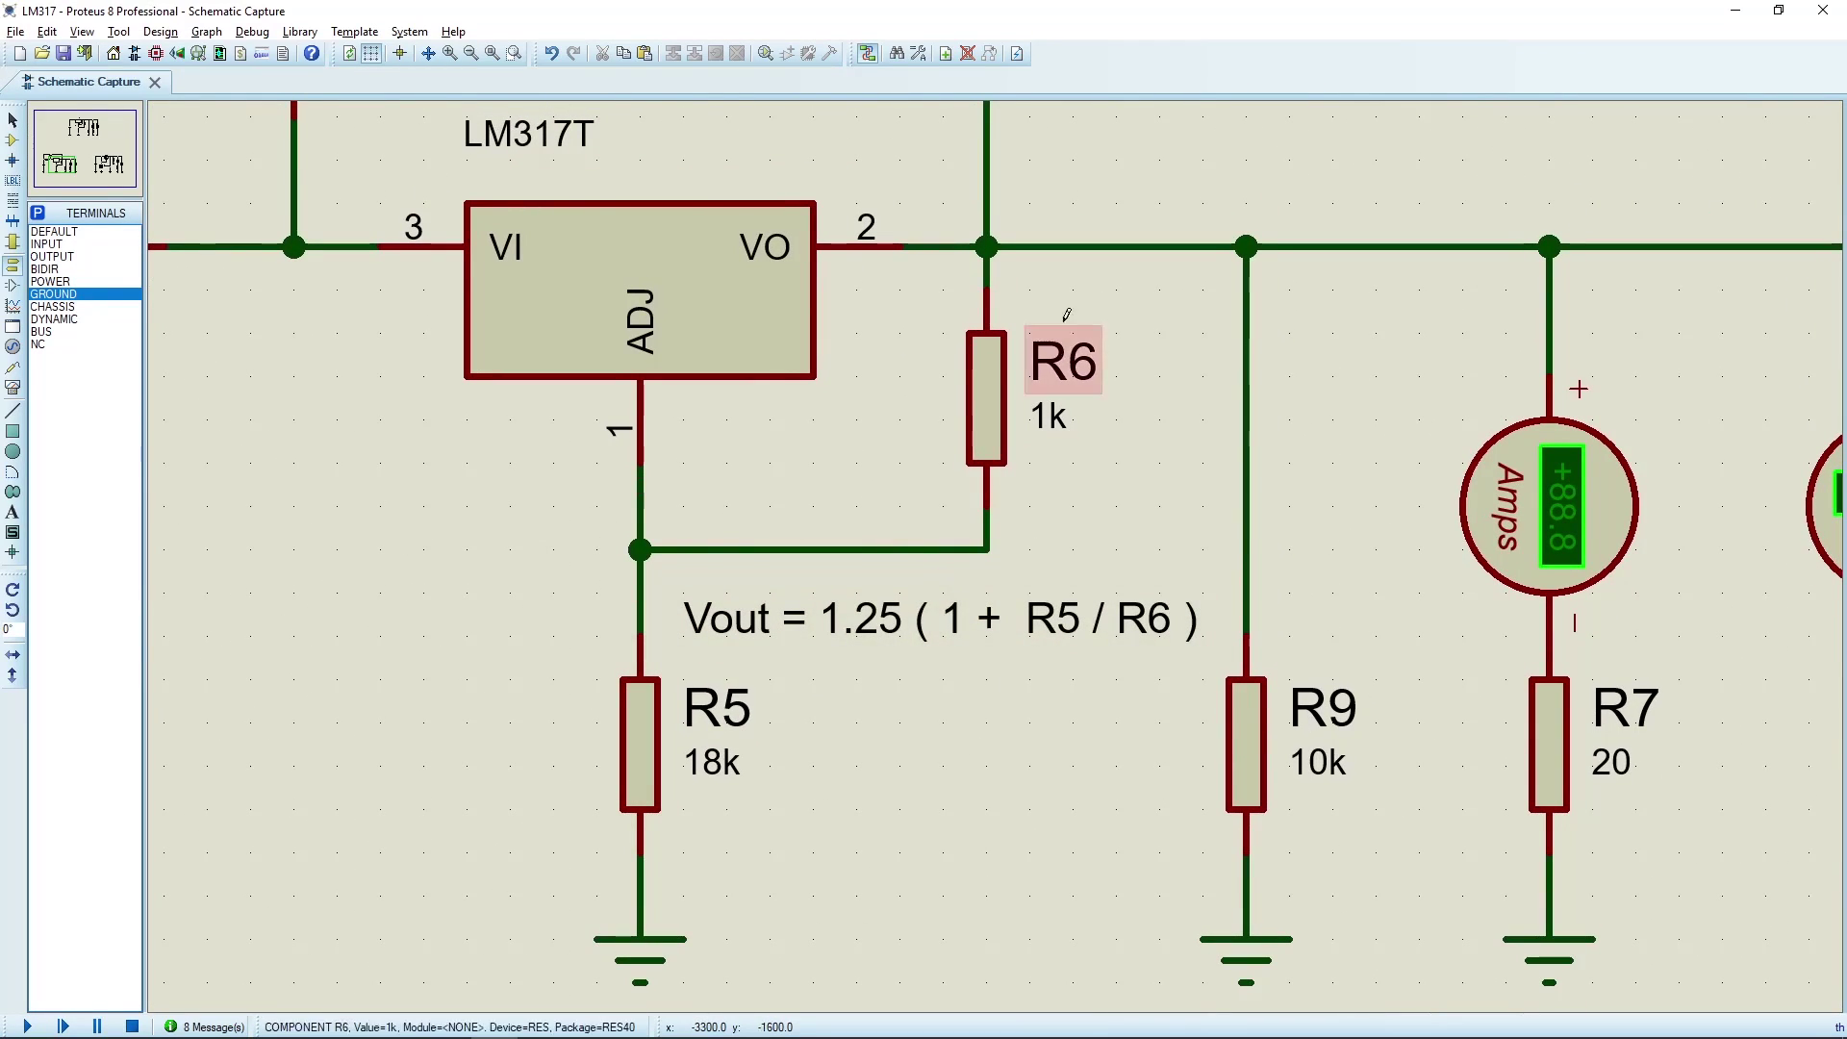
scroll(996, 554, down, 1)
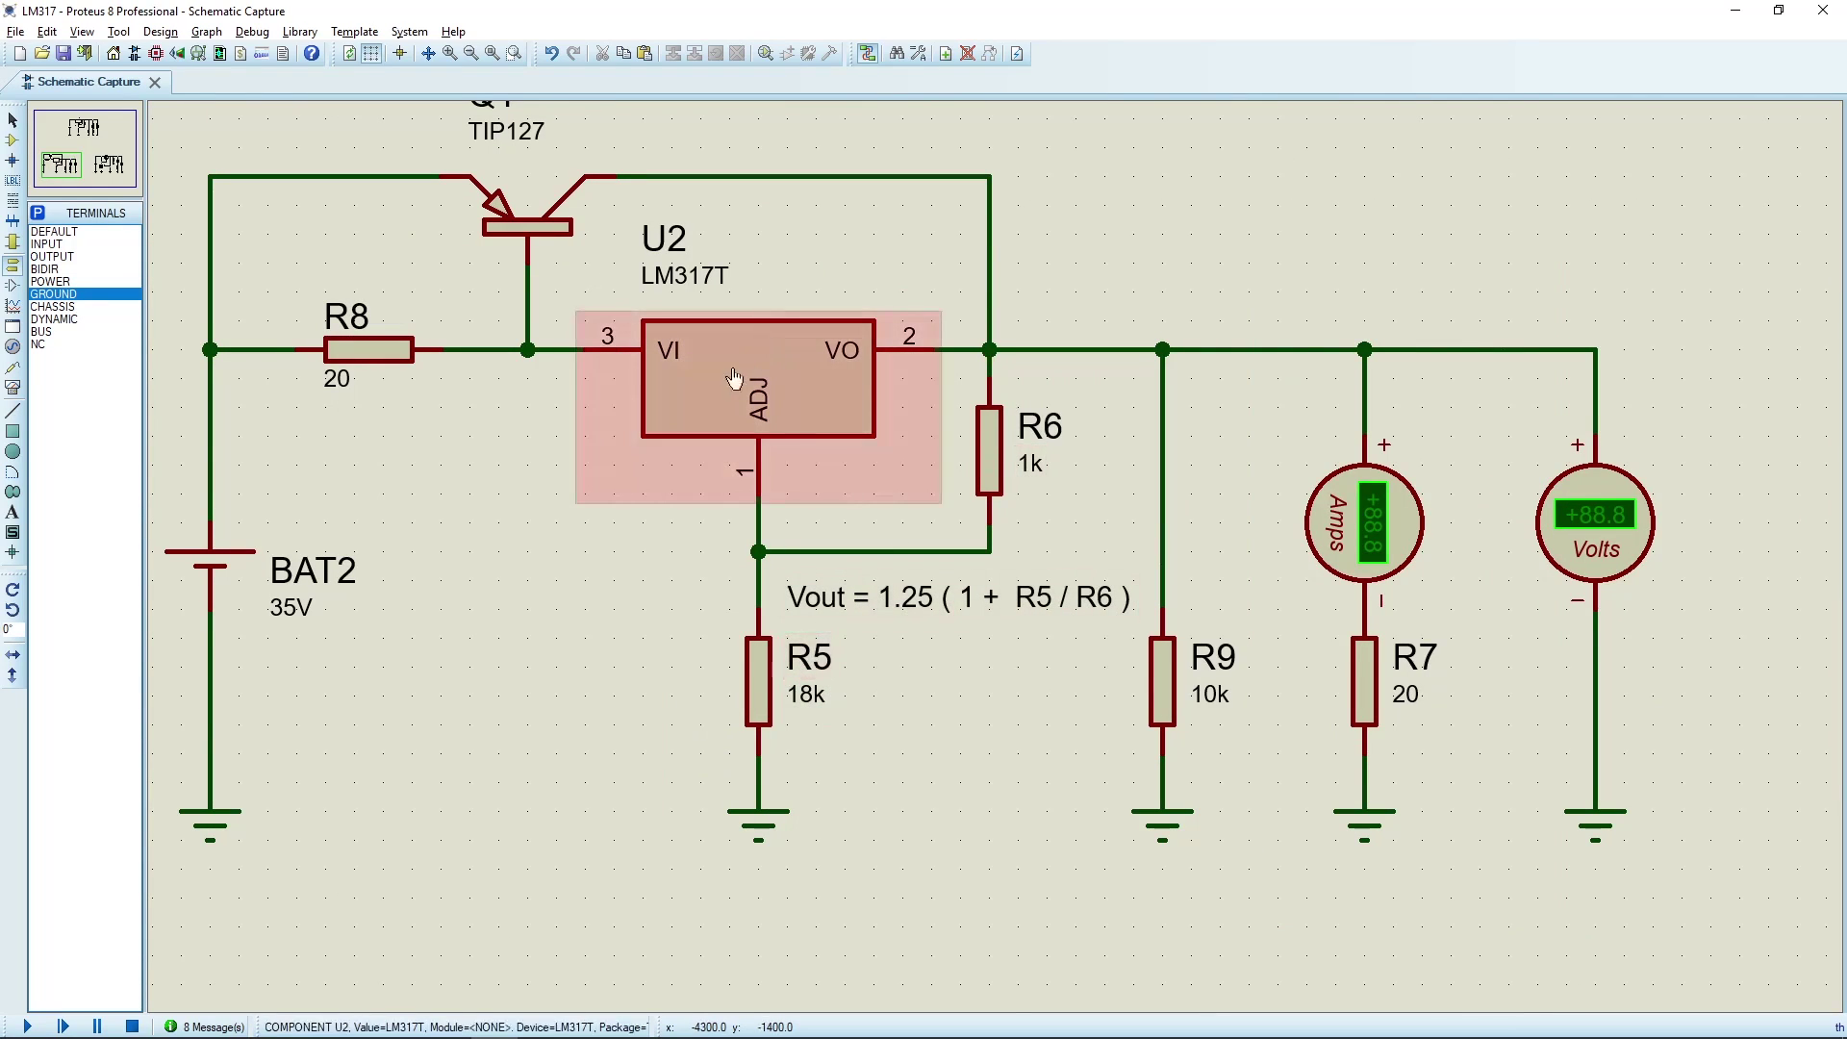
- Set load resistor R7 in the TIP127 circuit to 25 and clear the selection
double_click(1406, 697)
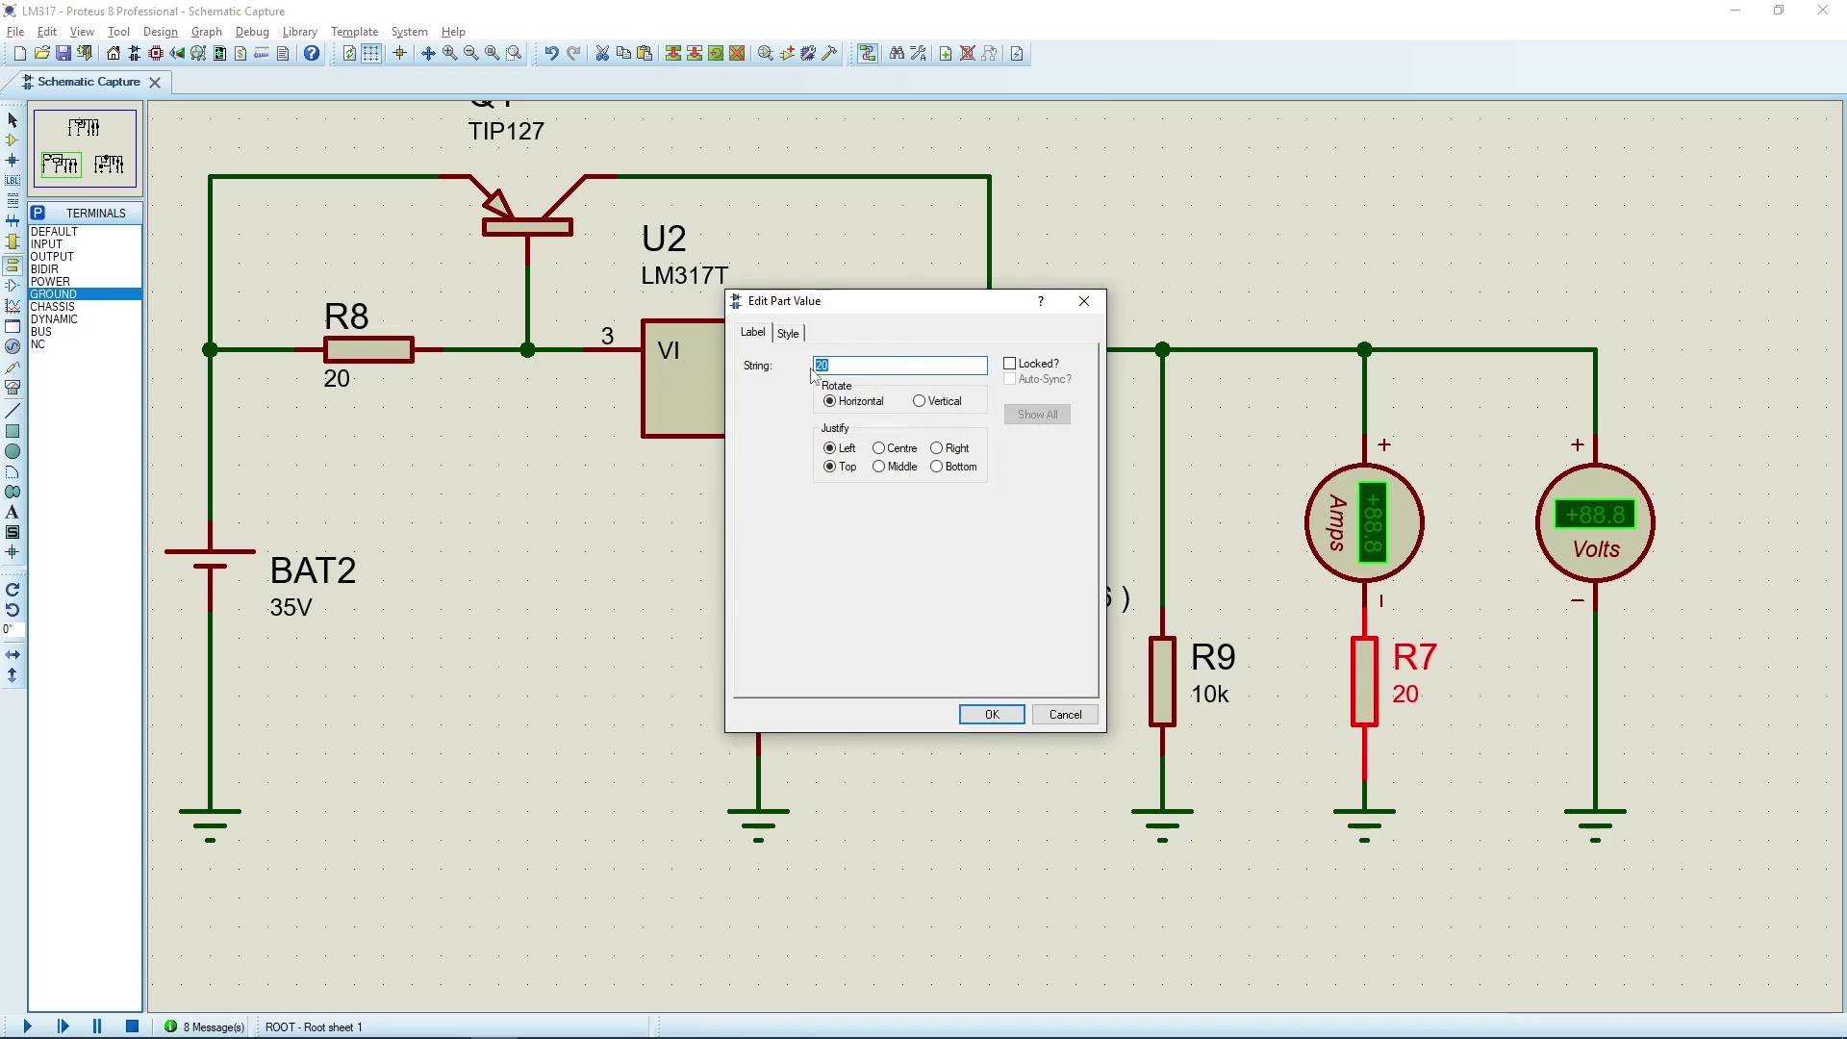
key(Return)
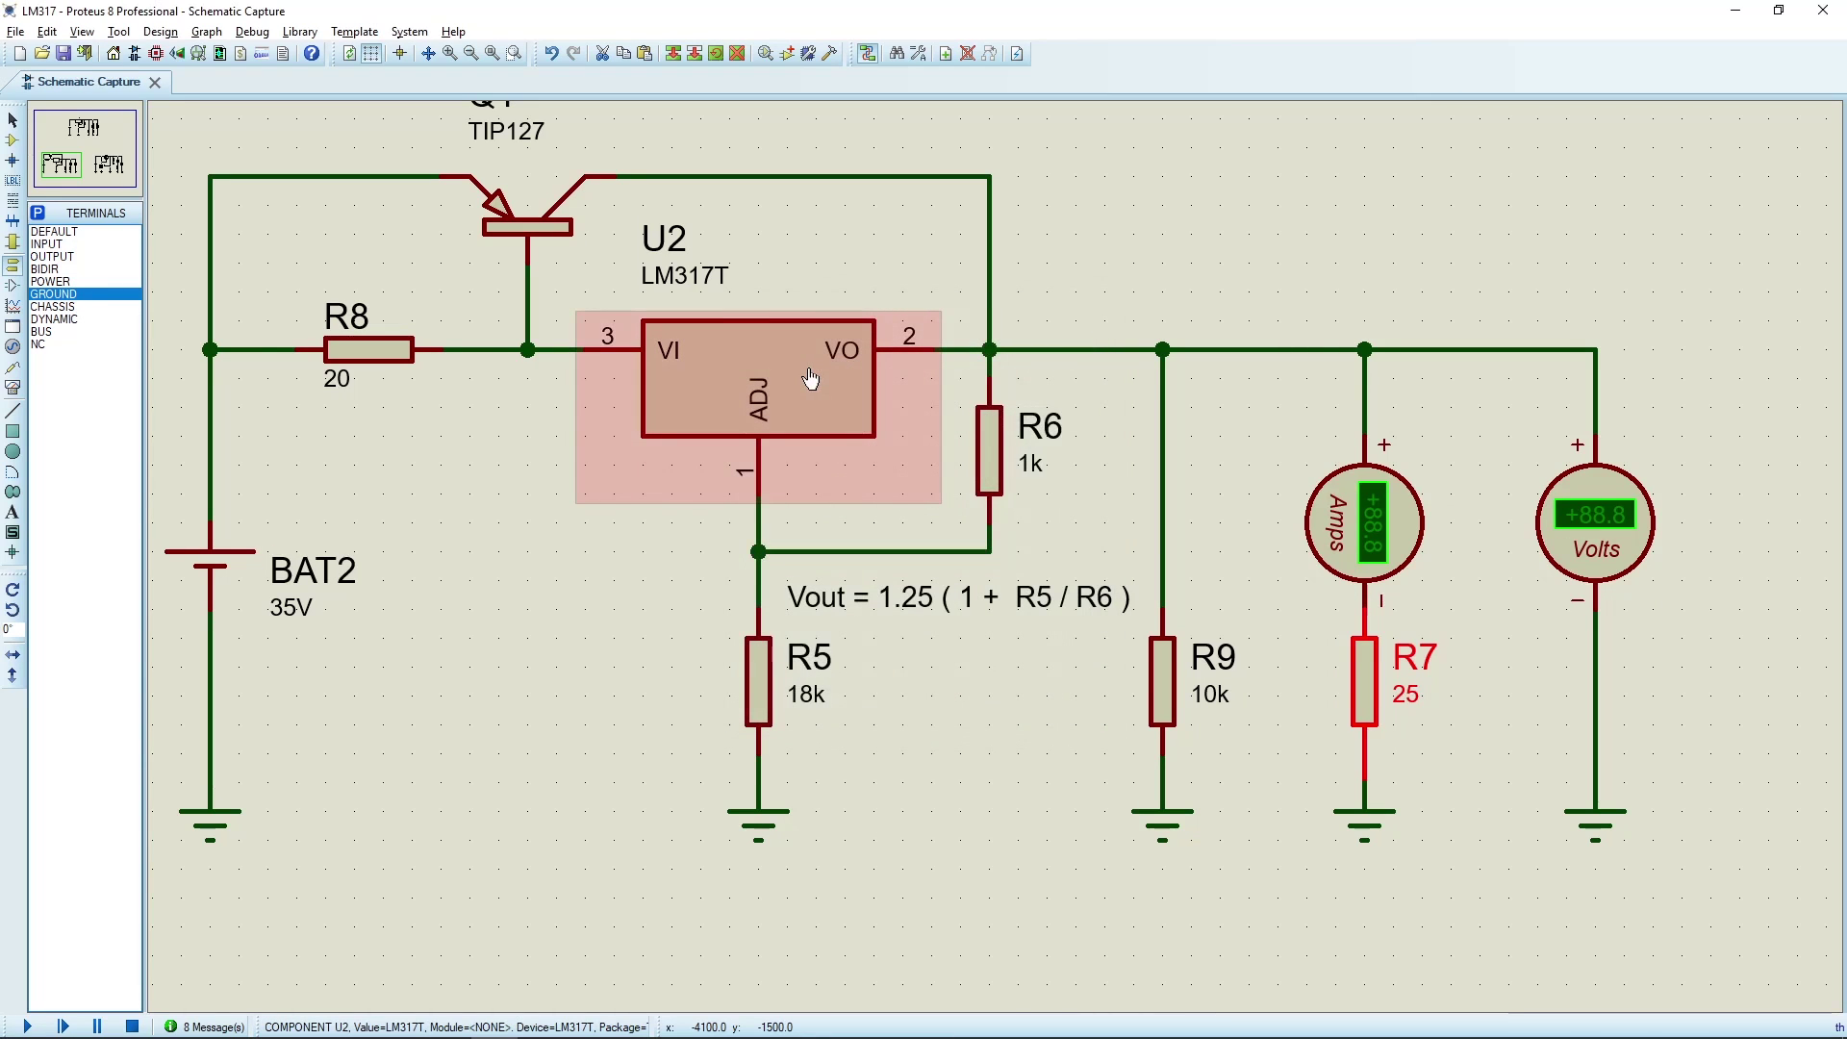
click(1232, 606)
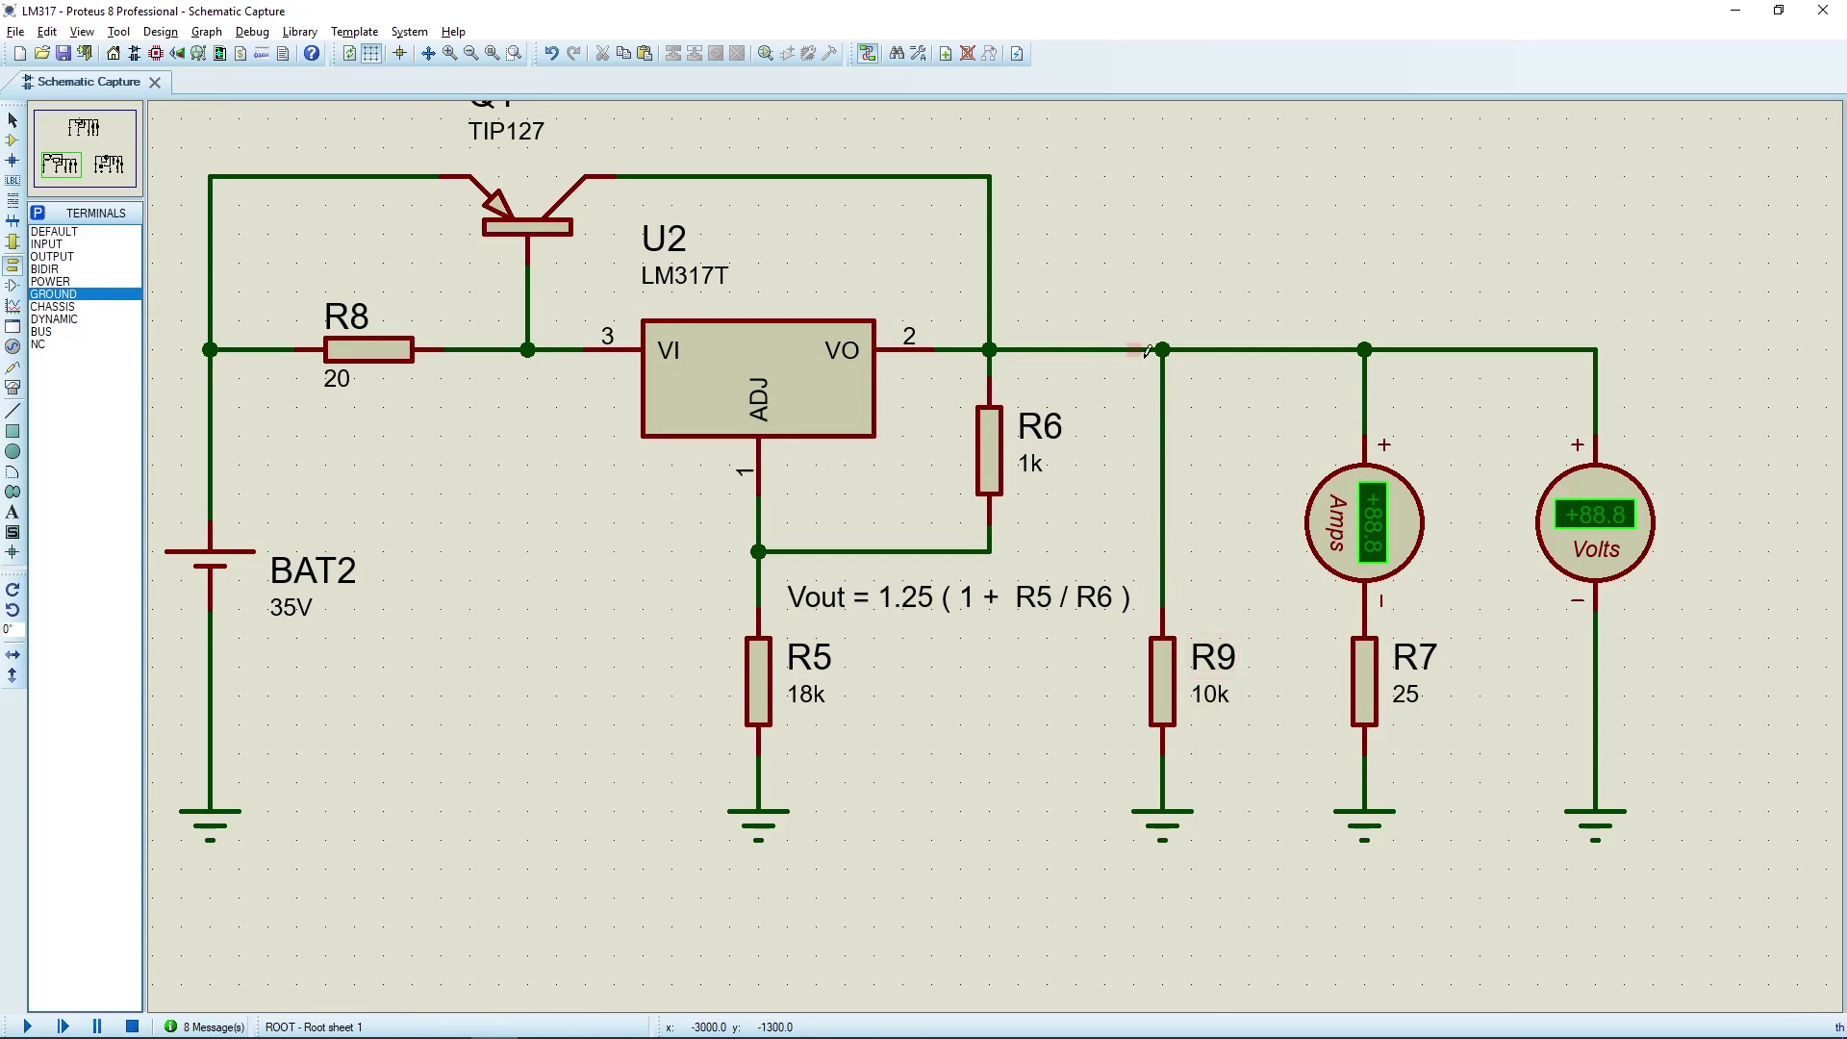
- Compare the basic LM317T circuit with the TIP127 circuit, and simulate the TIP127 circuit to check its meters before stopping the run
middle_click(1156, 405)
click(1205, 783)
scroll(1124, 616, down, 2)
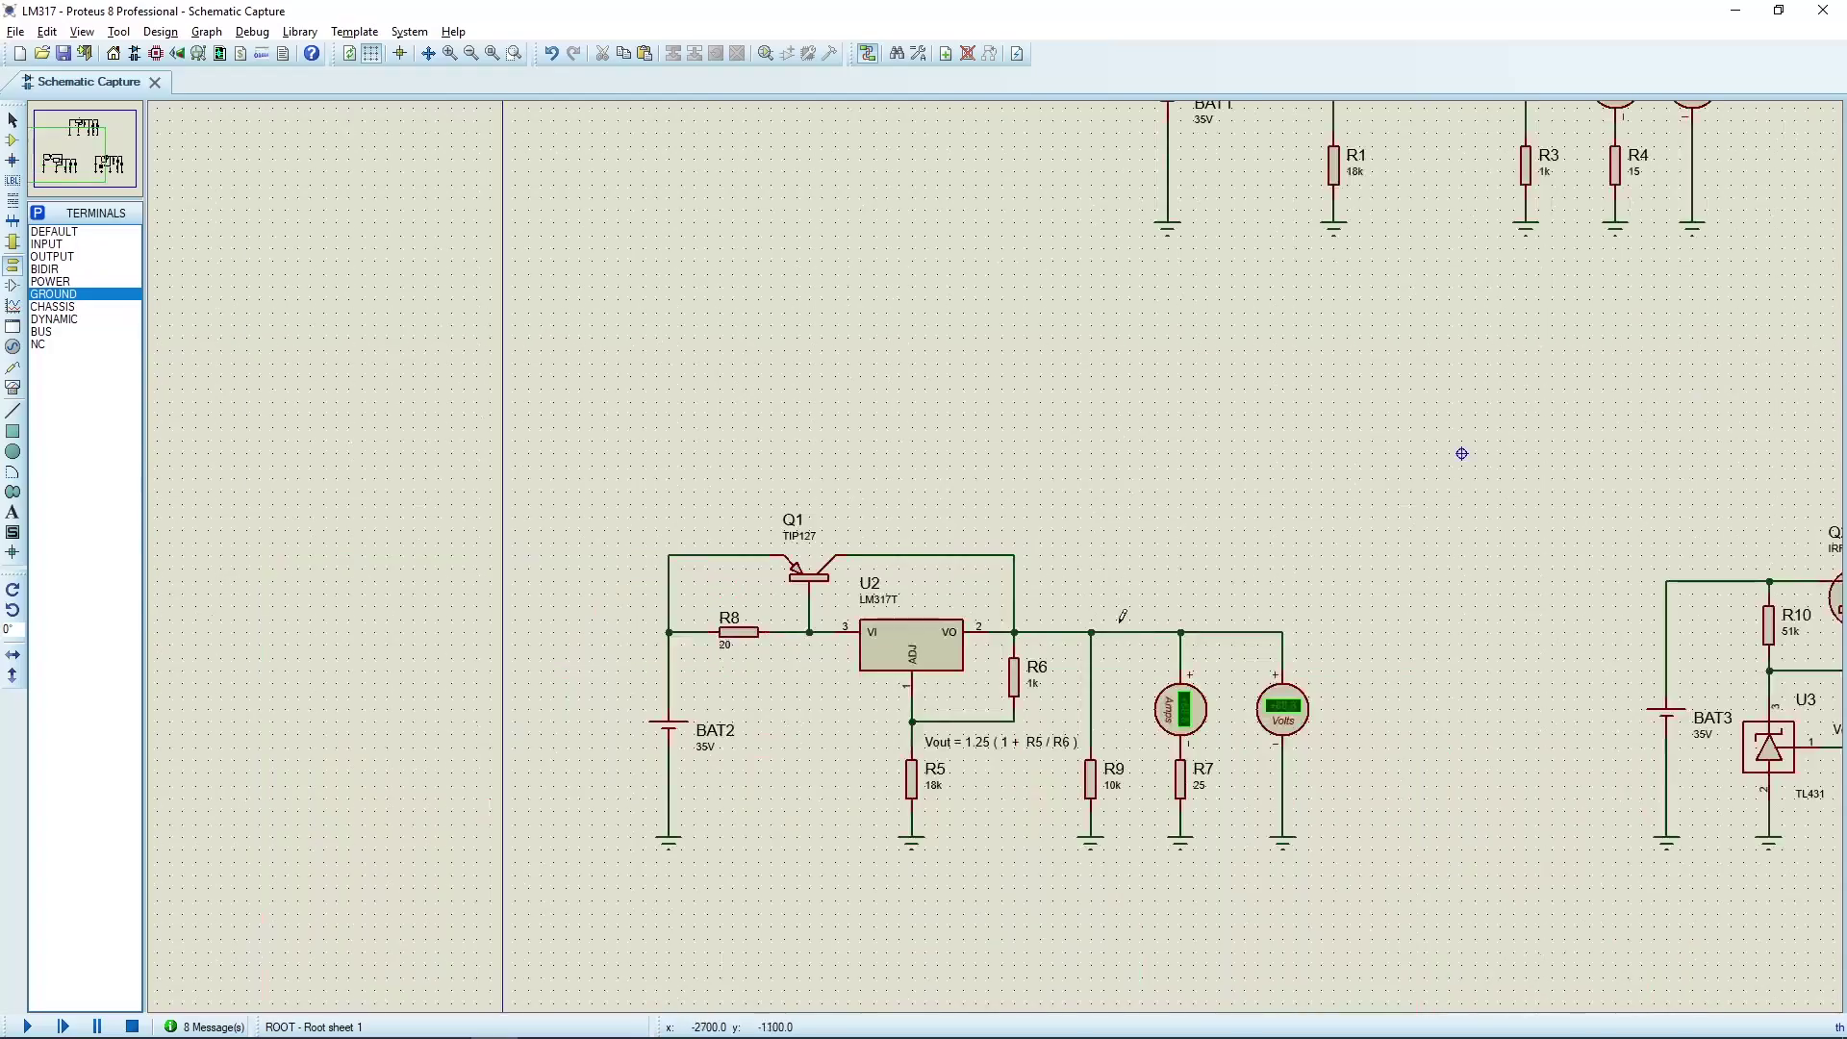
middle_click(1220, 384)
click(819, 807)
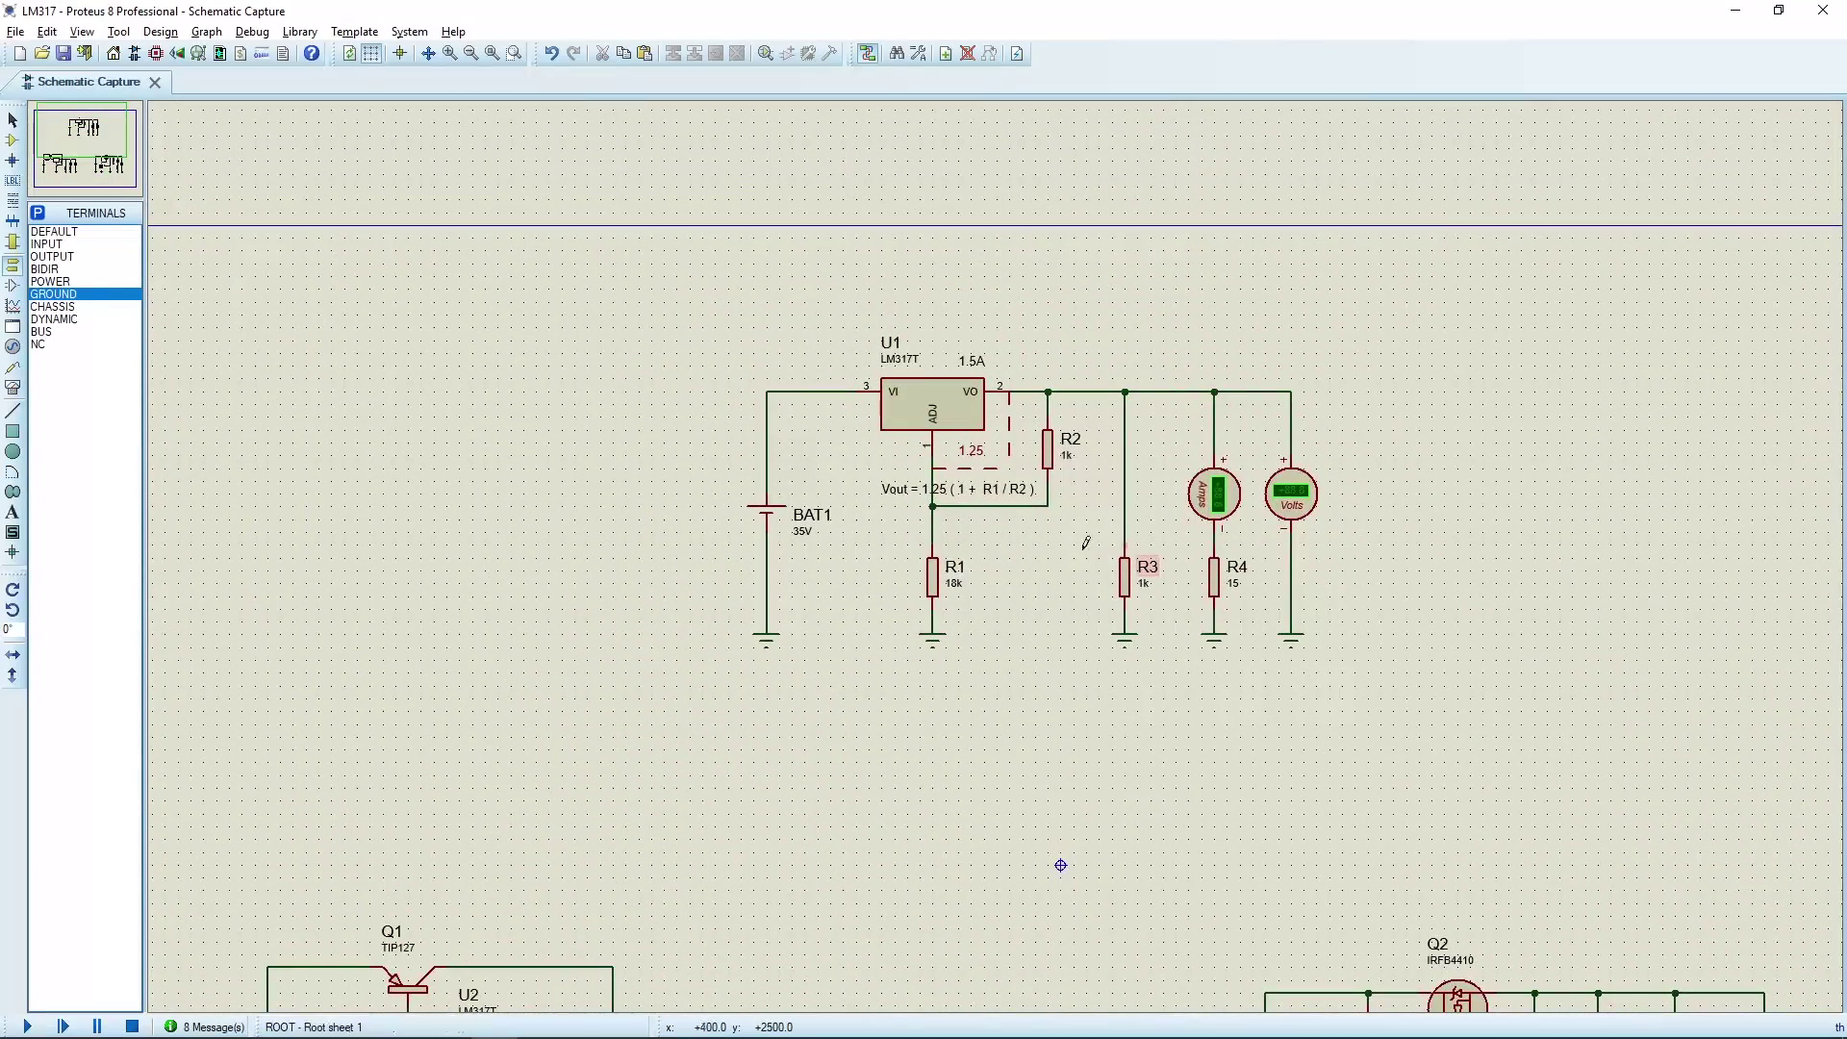
middle_click(722, 822)
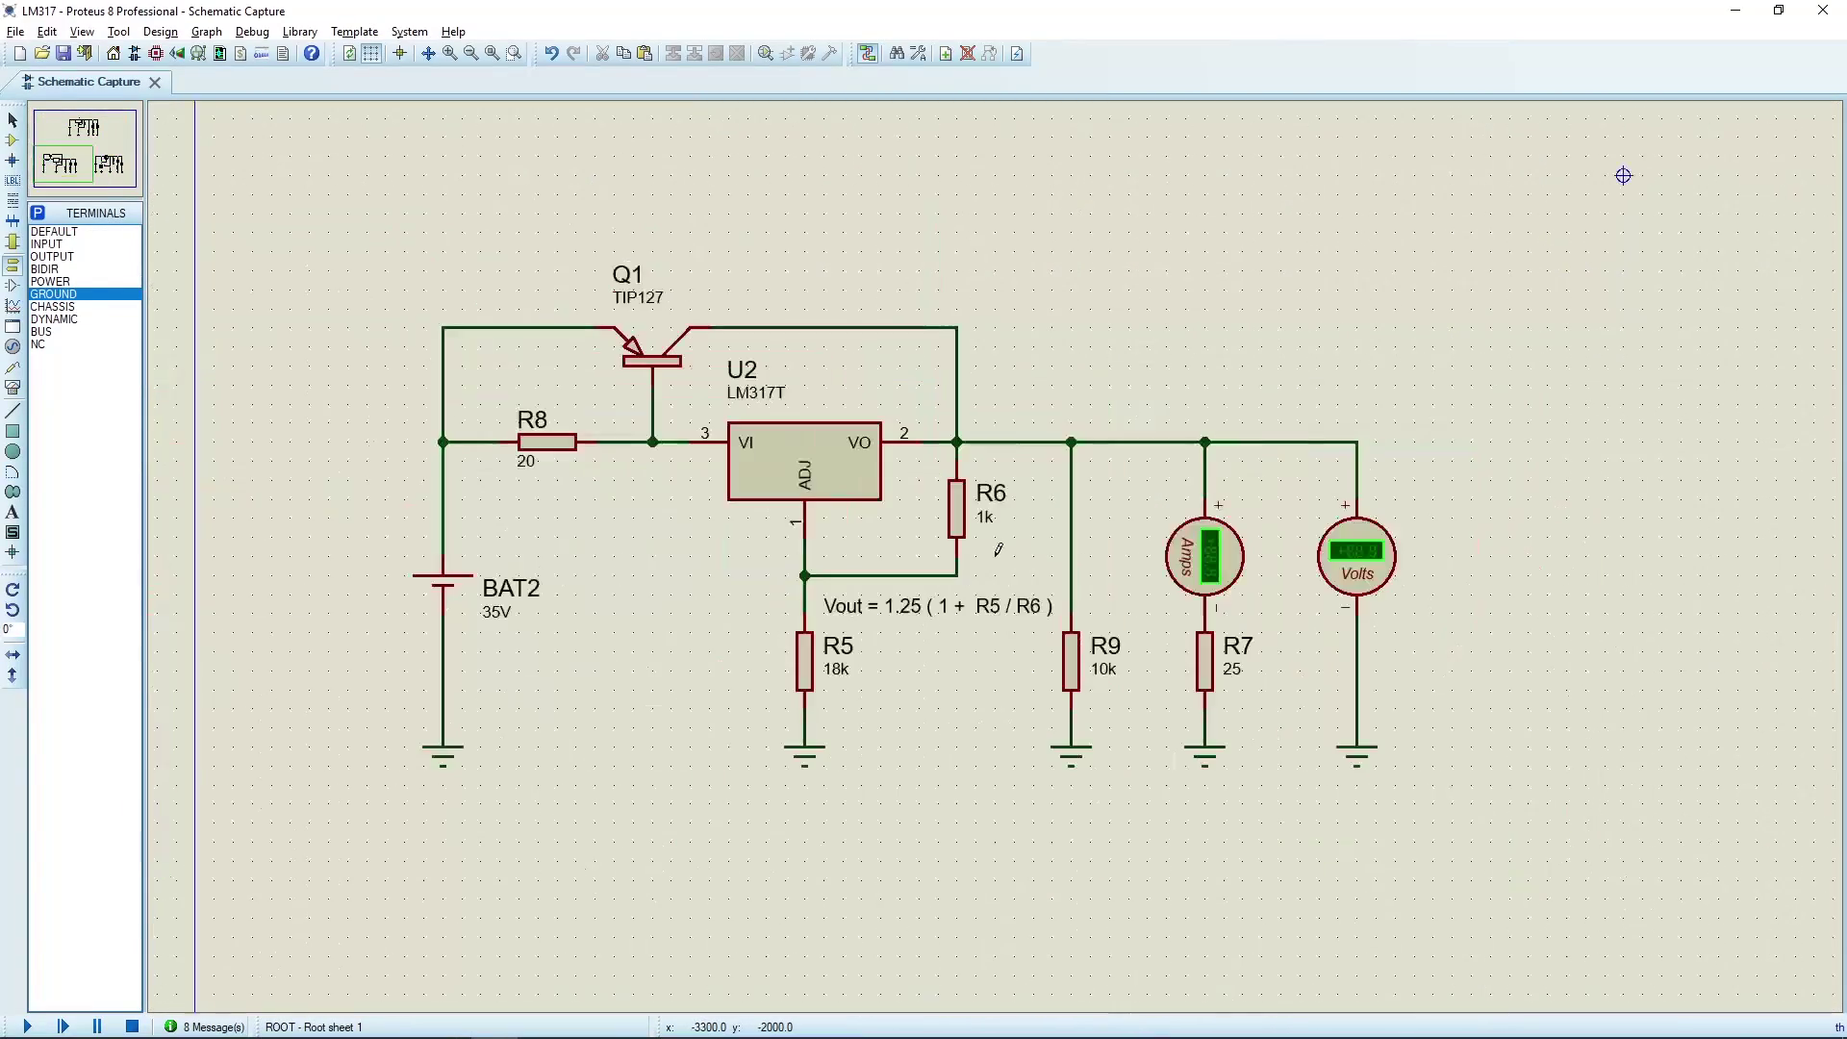
scroll(996, 549, up, 3)
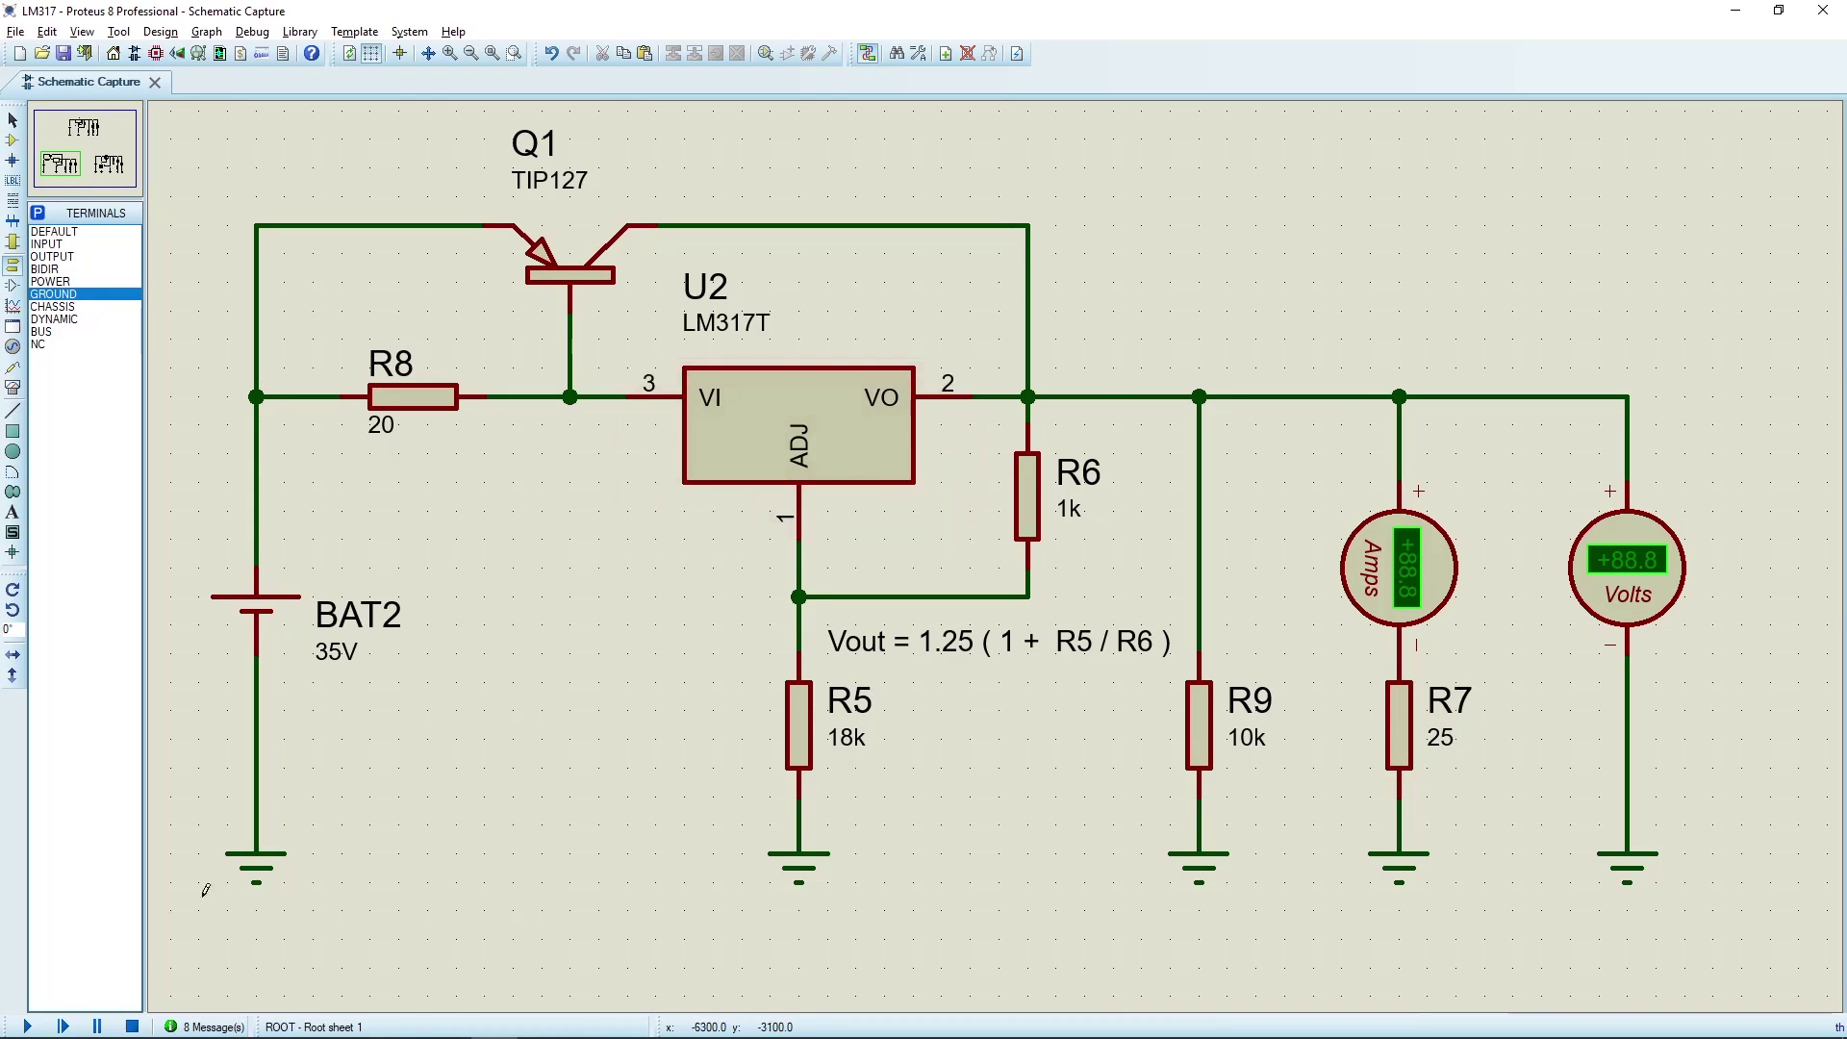
click(27, 1026)
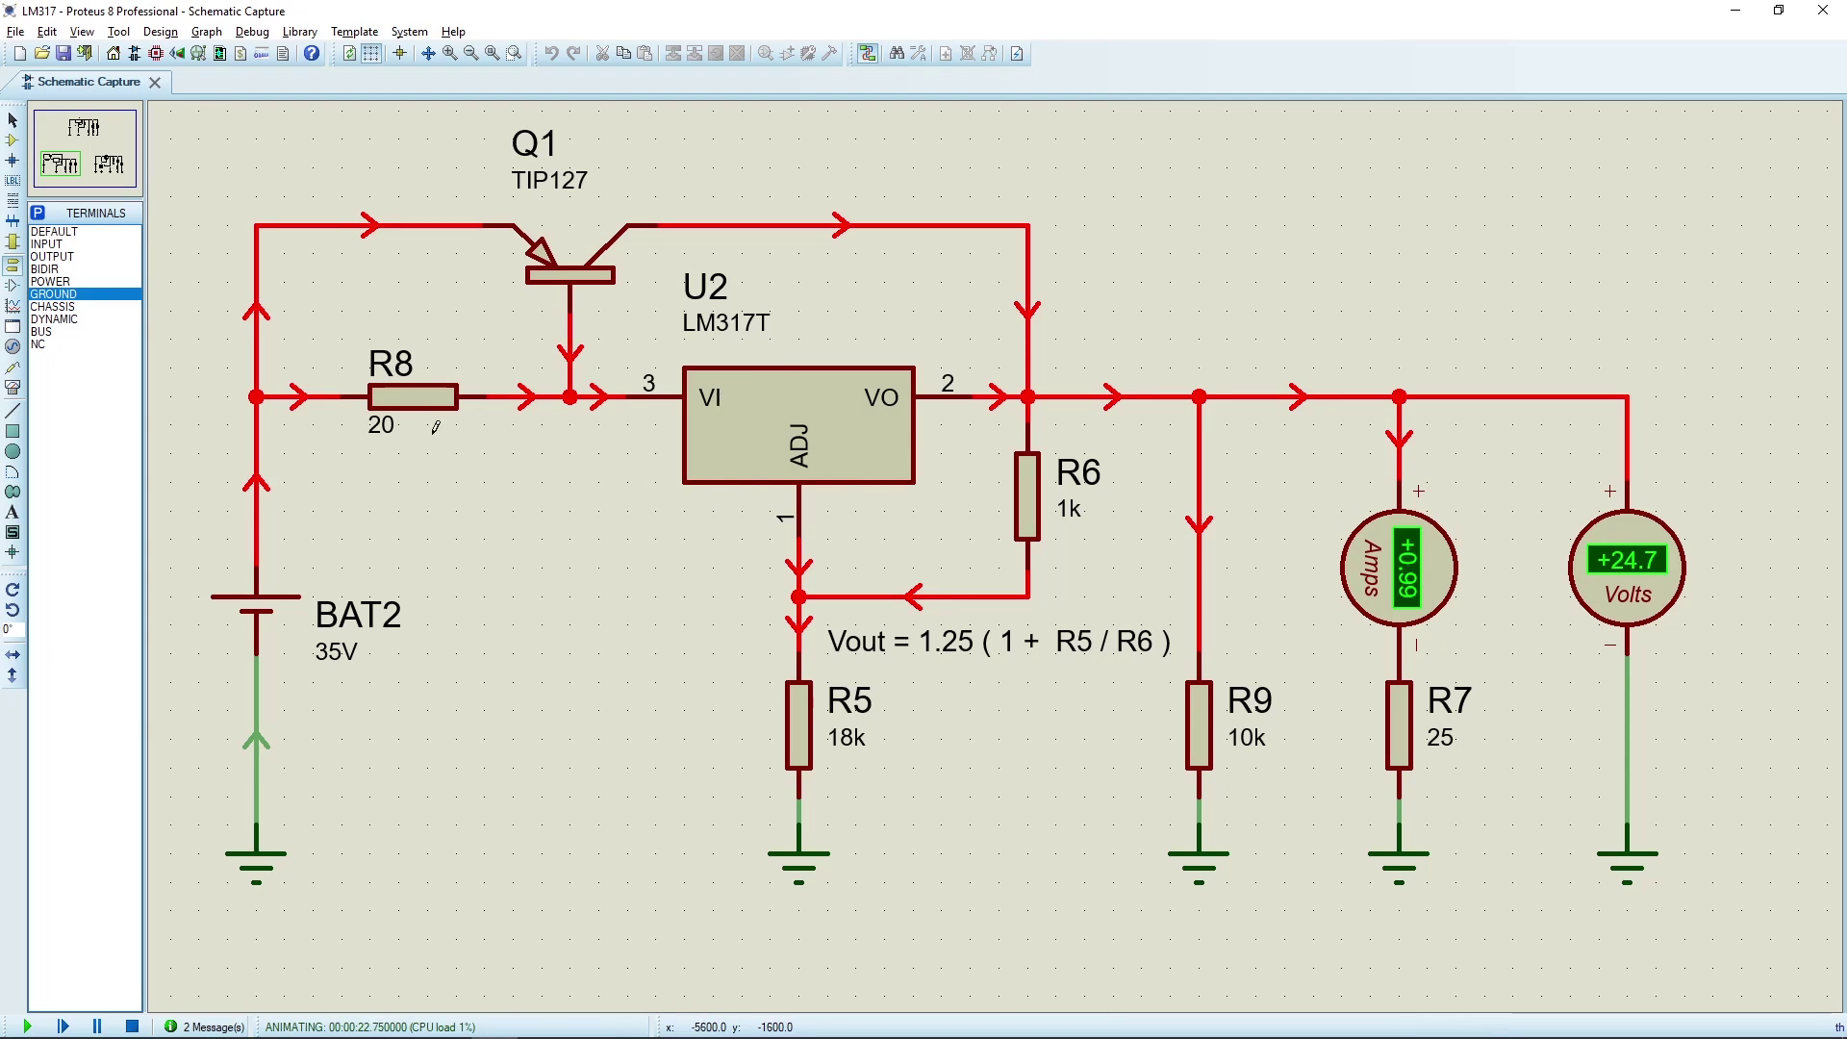
click(133, 1026)
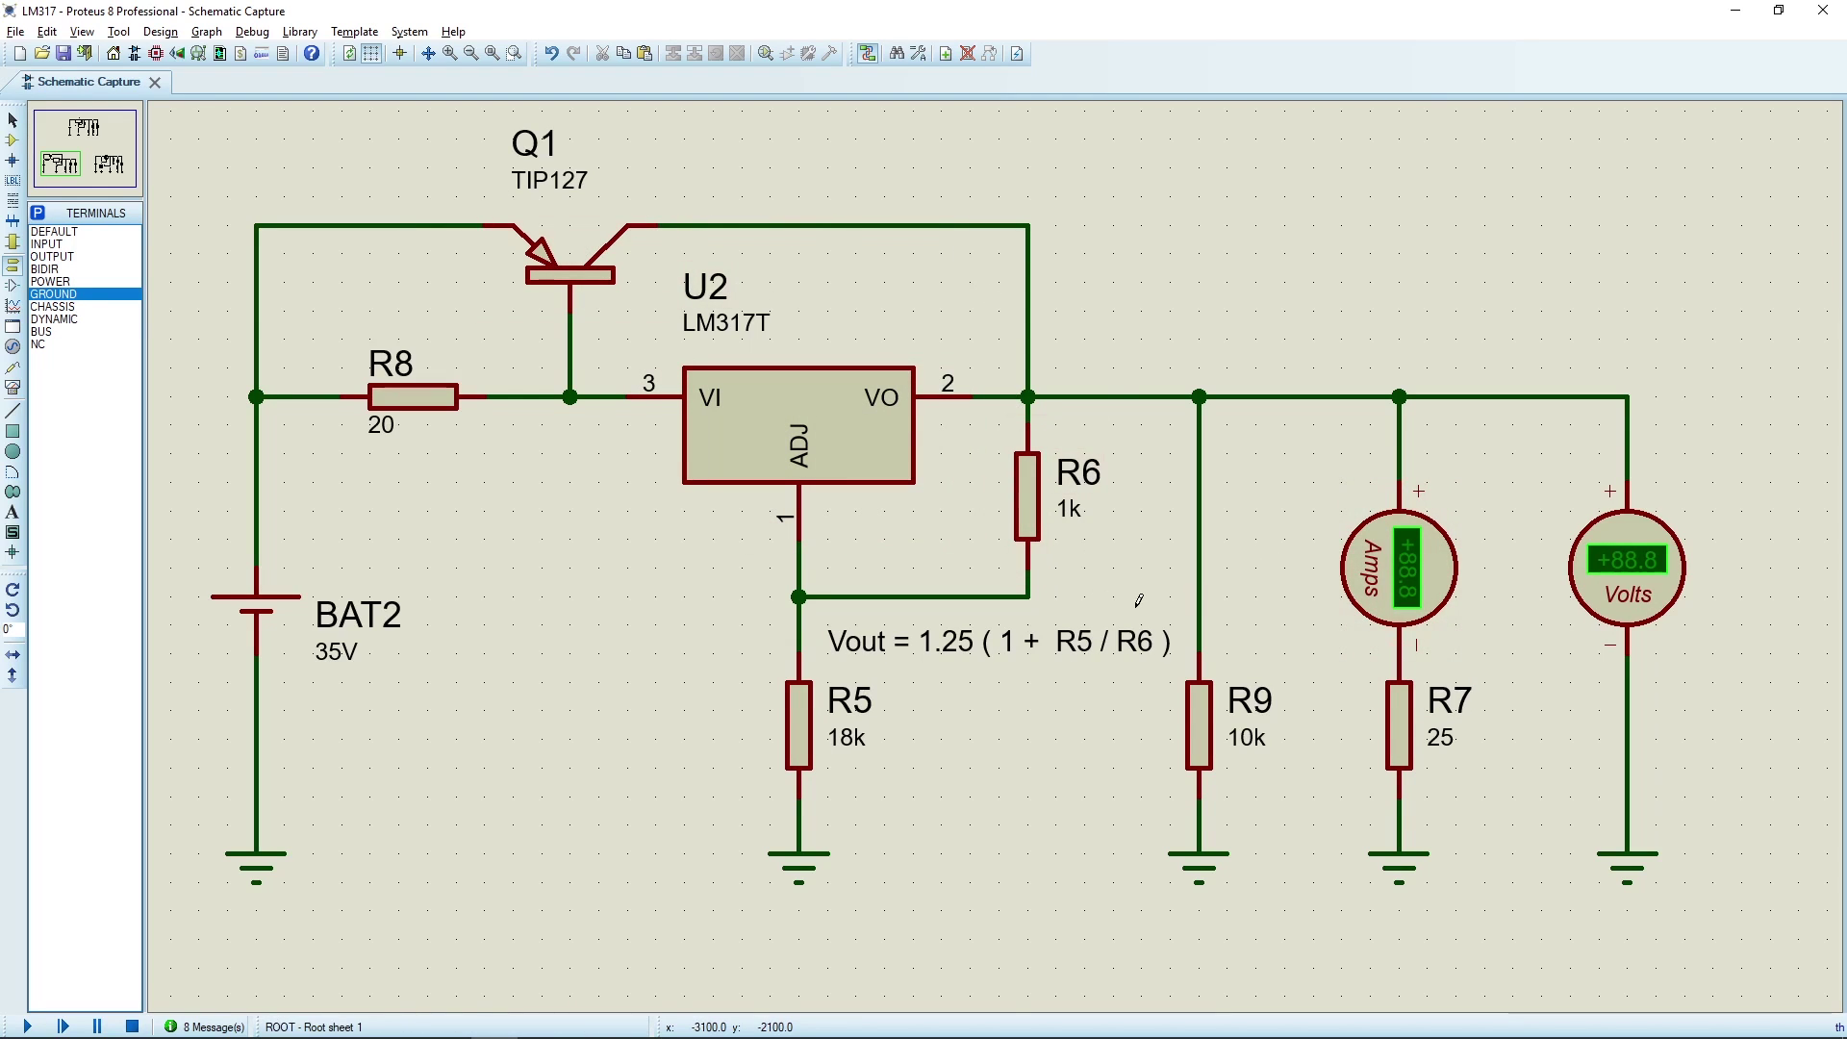
- Set load resistor R7 in the TIP127 circuit to 15 and start the simulation
double_click(1438, 739)
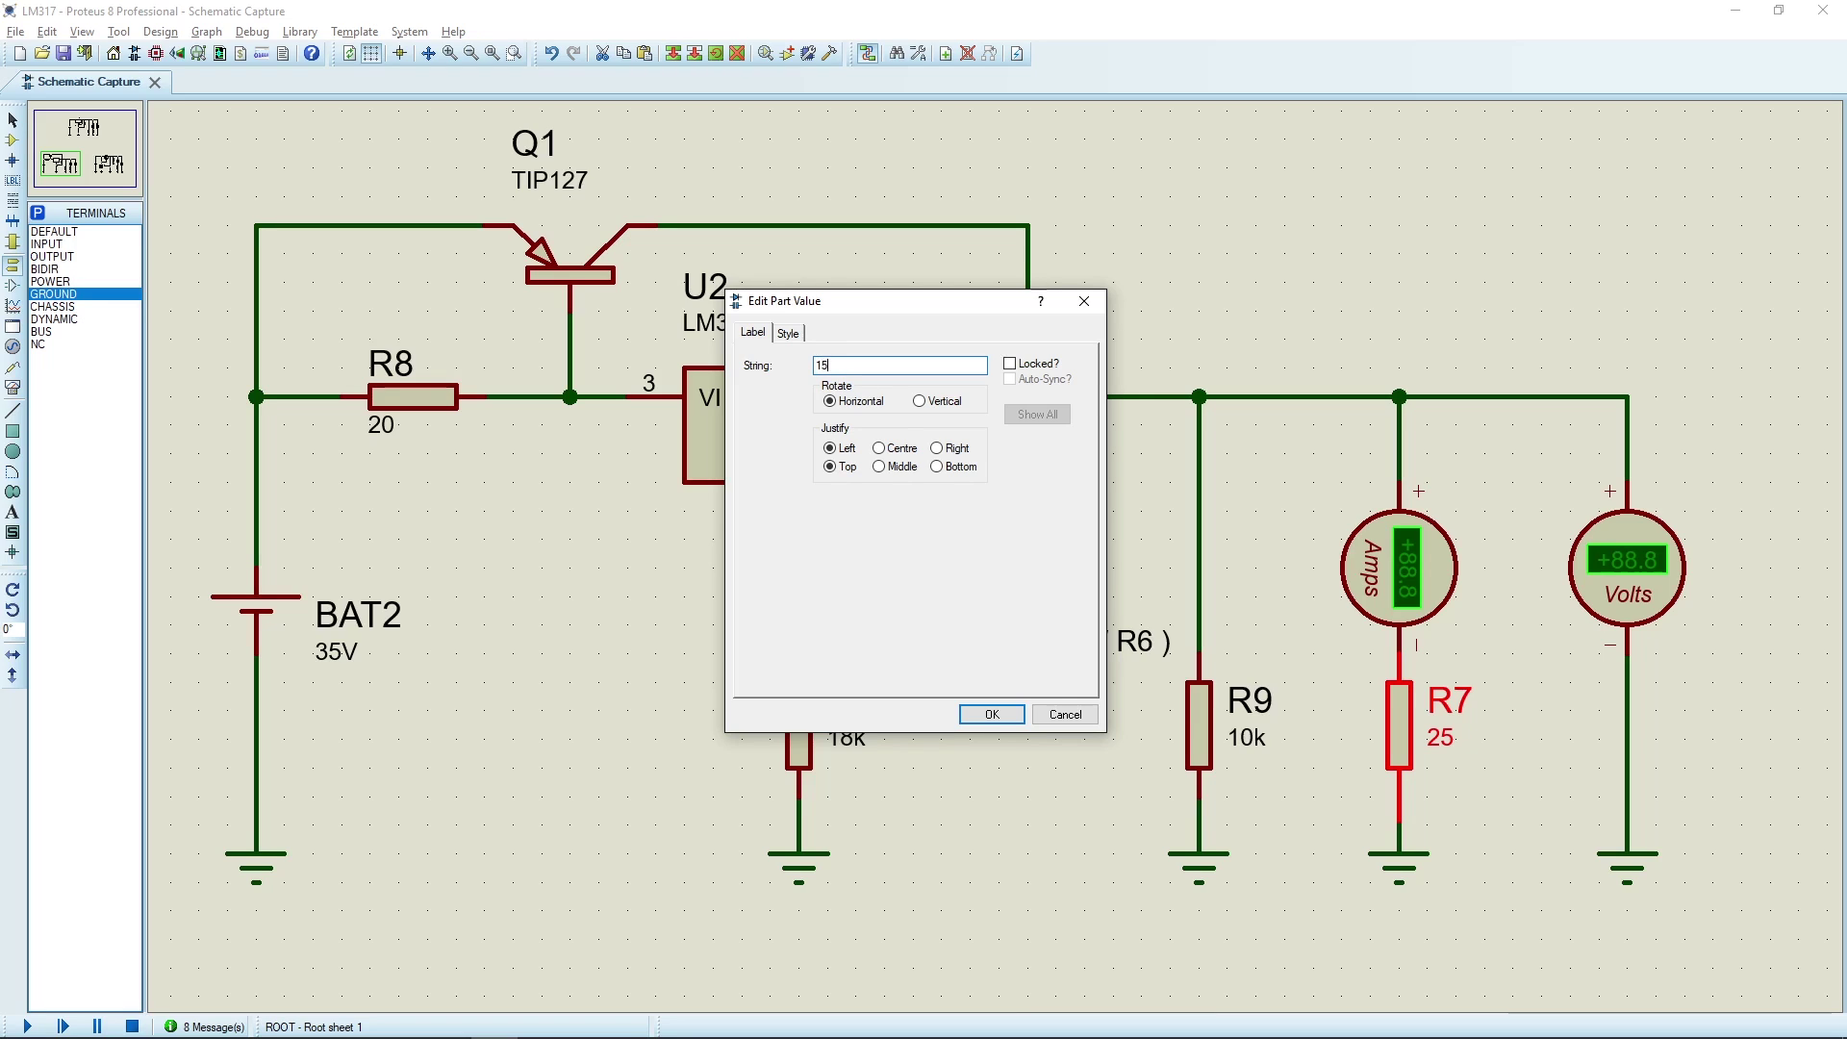
key(Return)
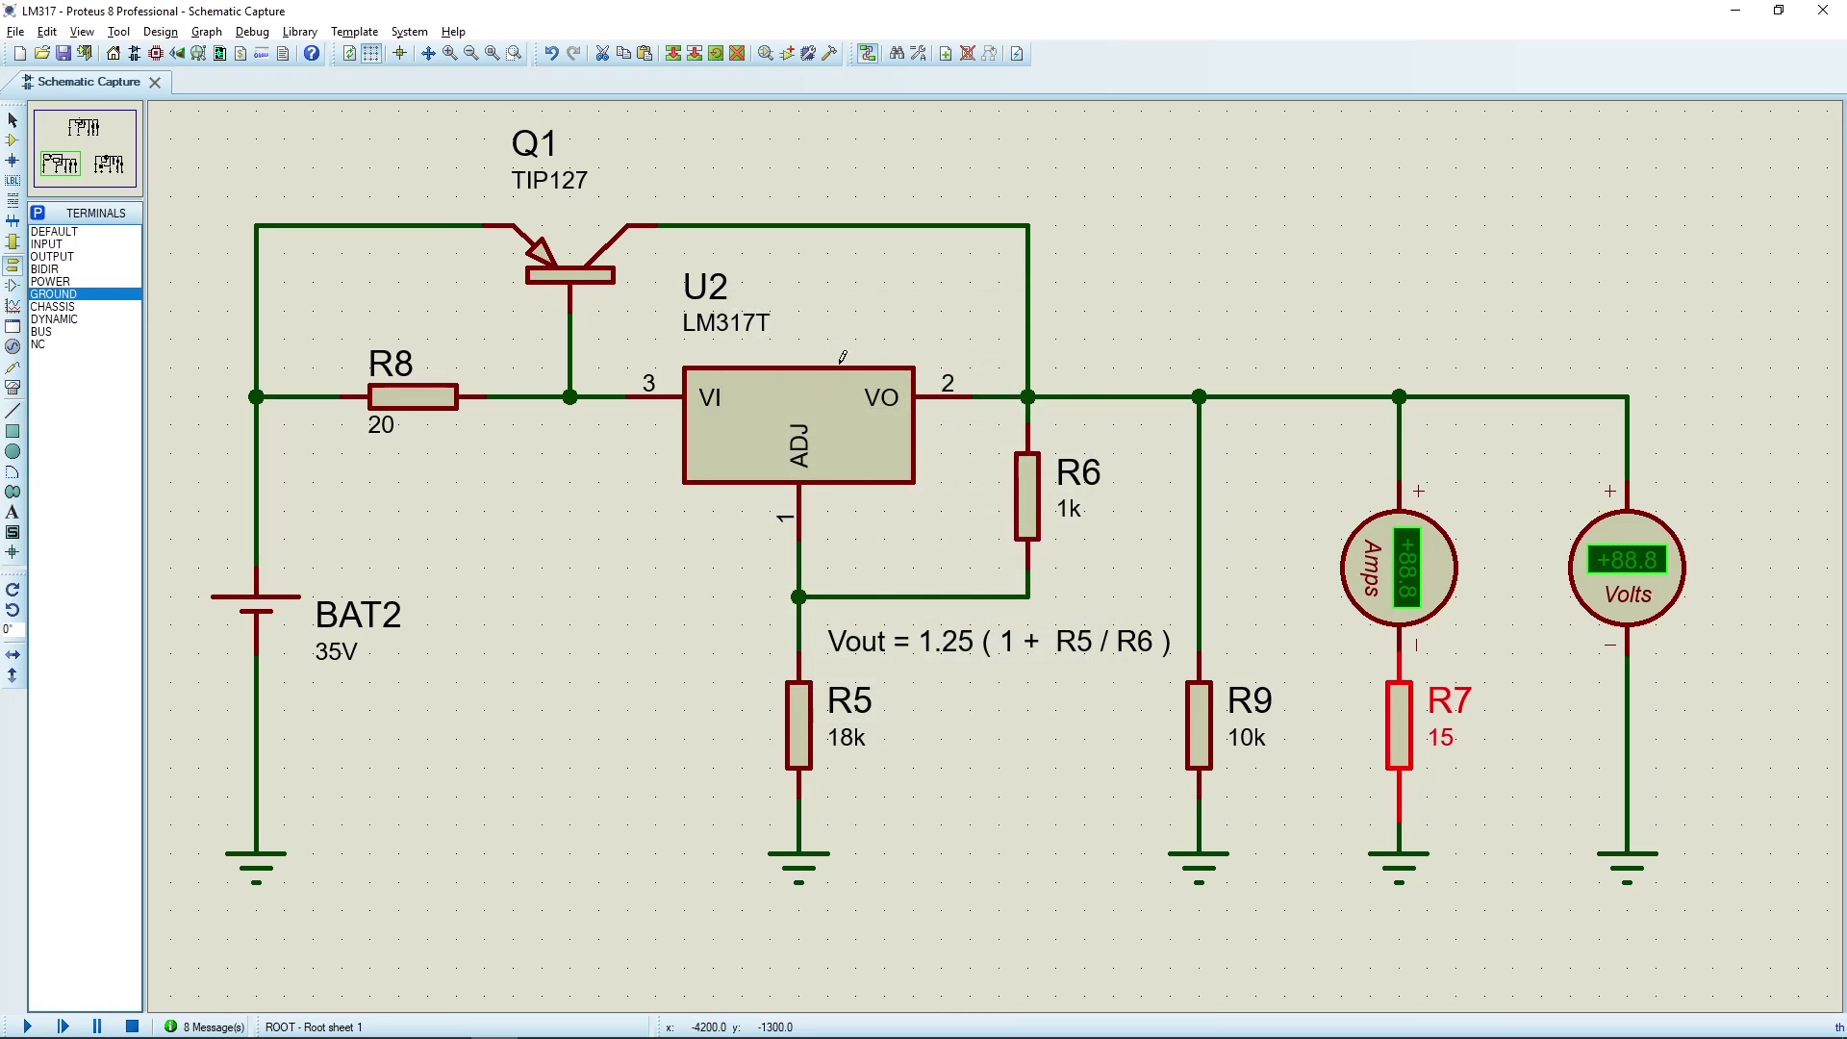
click(26, 1026)
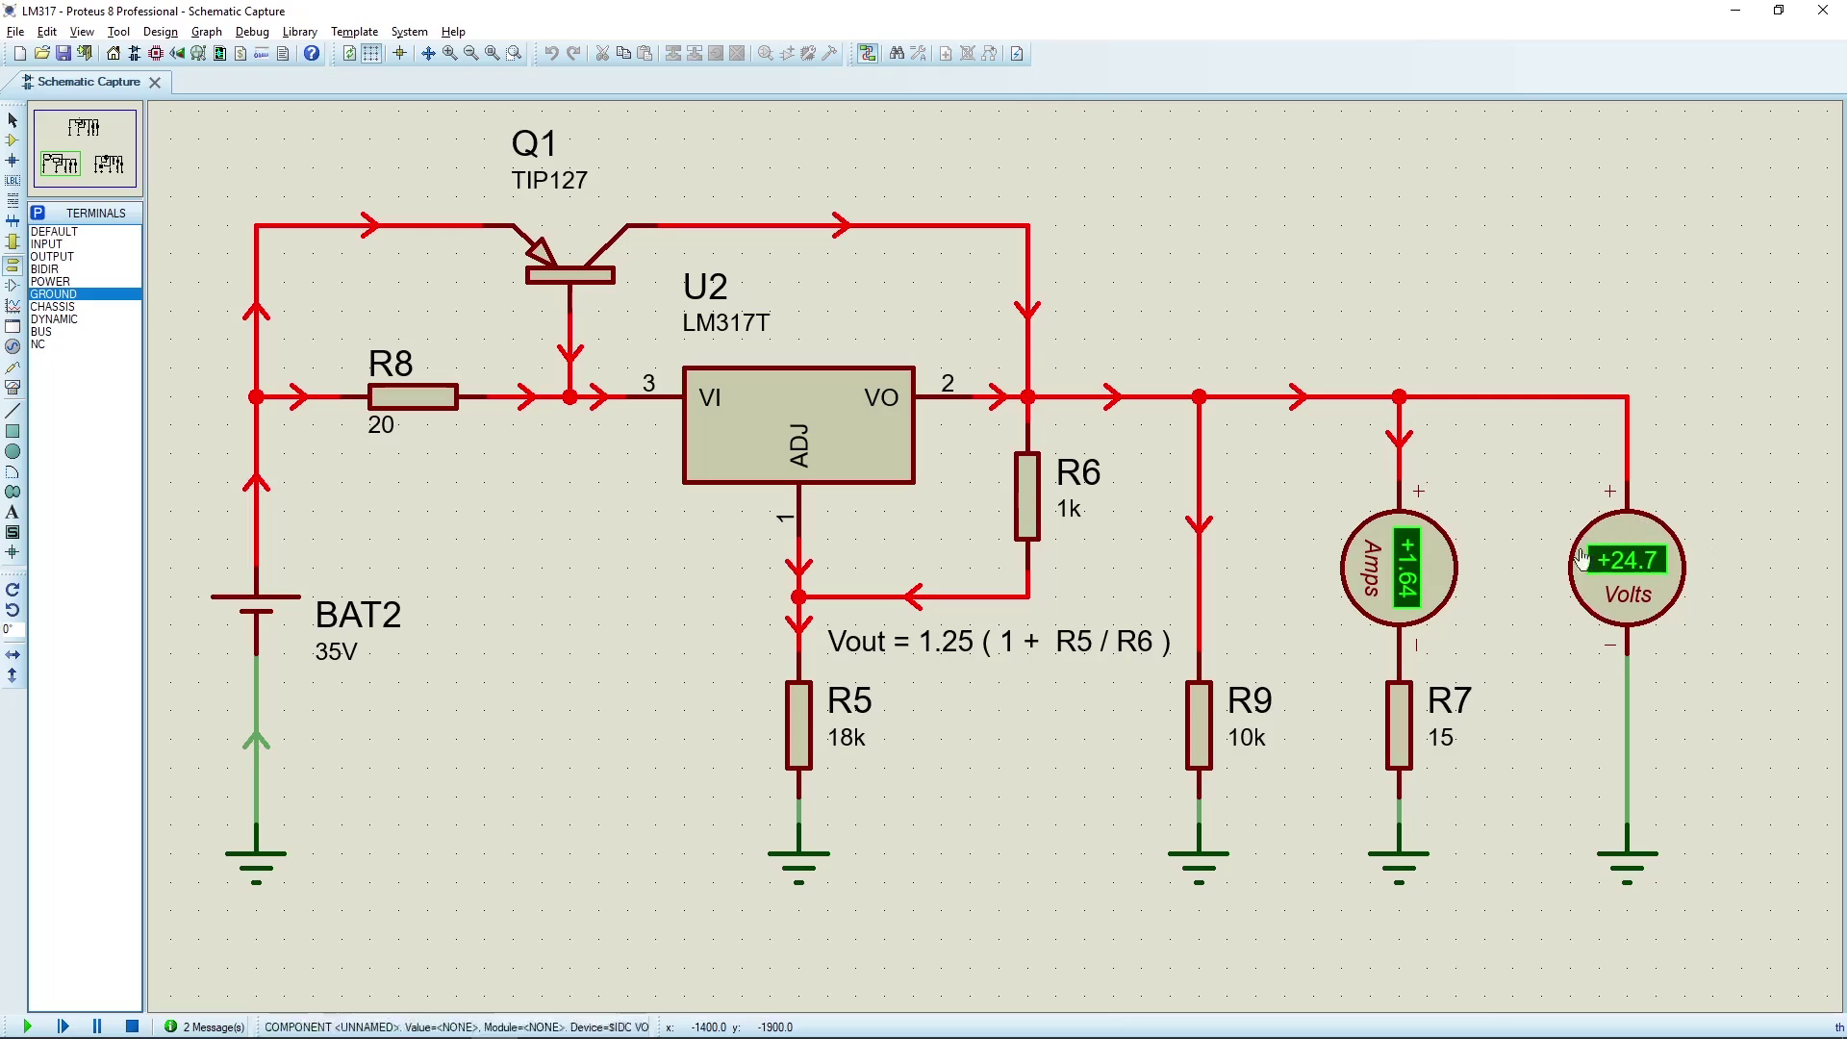
- Compare the running ammeter and voltmeter readings of the basic LM317T circuit and the TIP127 circuit, and stop the simulation
scroll(1616, 284, down, 2)
middle_click(1307, 343)
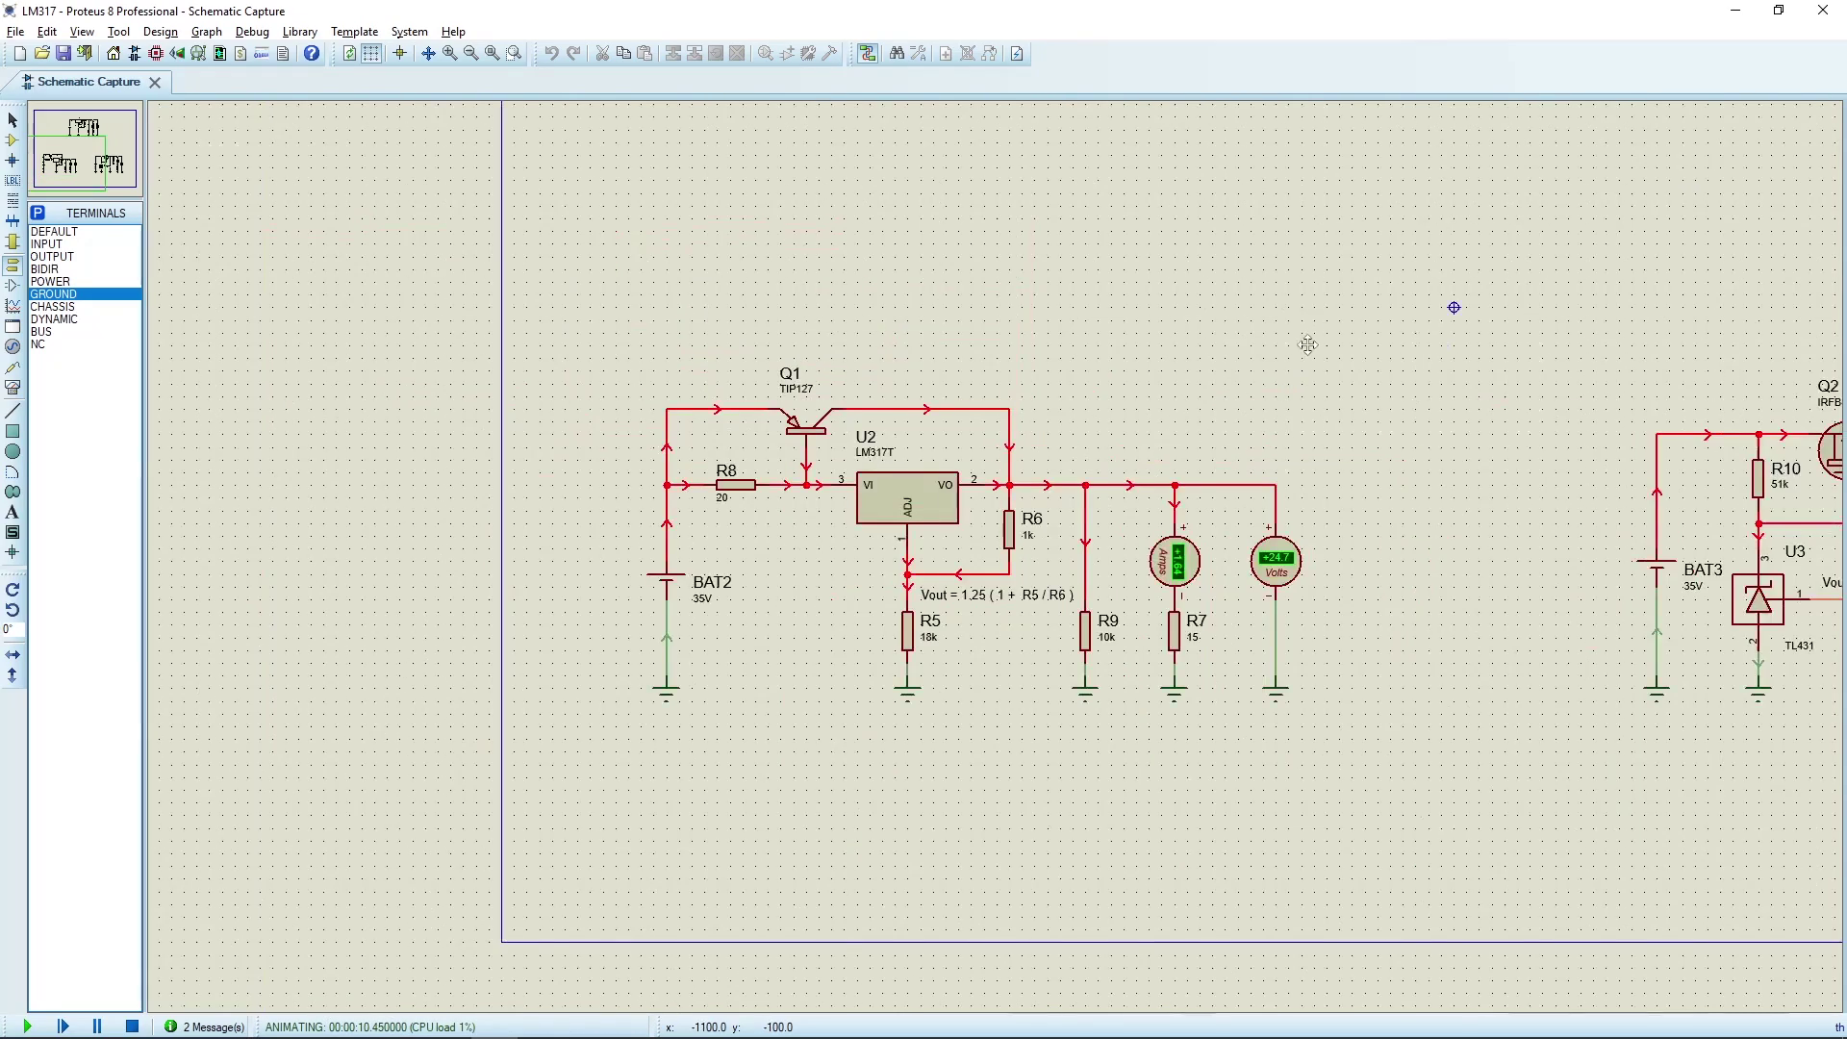
click(1113, 1004)
scroll(1258, 991, up, 3)
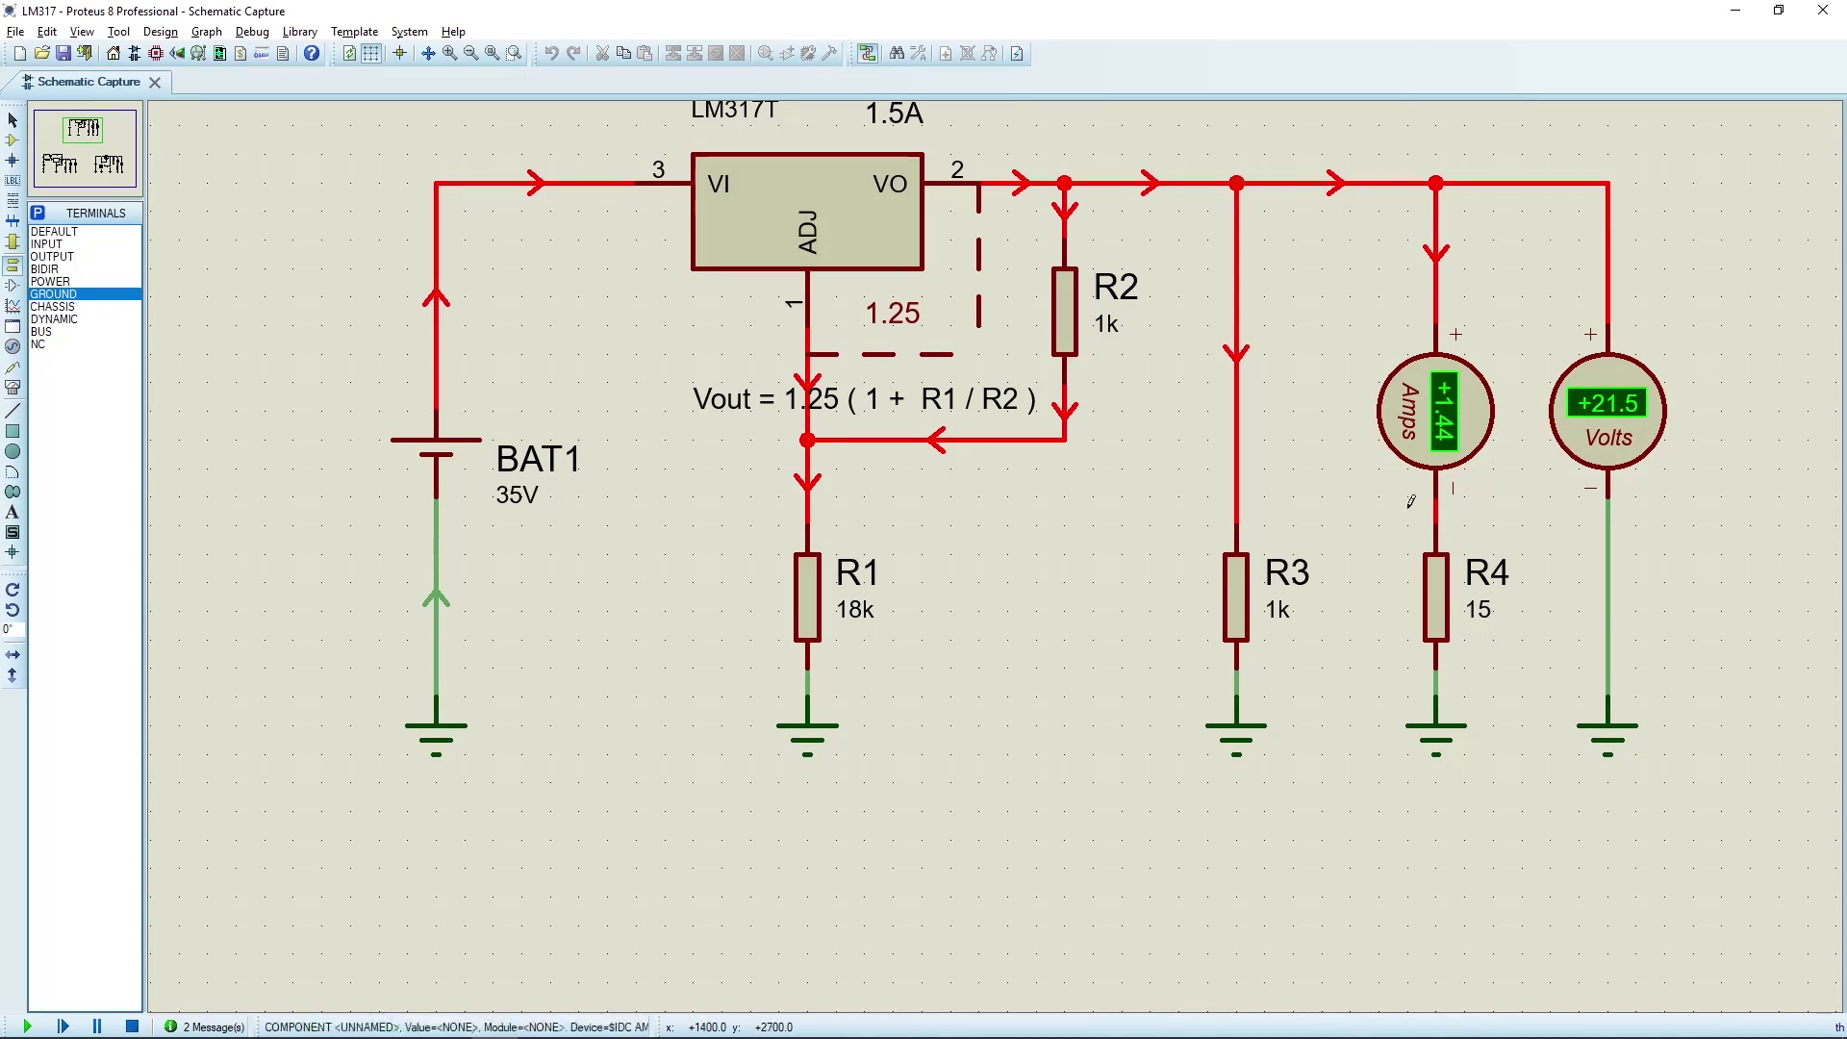
drag(759, 808, 1217, 546)
drag(854, 746, 1316, 334)
drag(1248, 685, 1247, 161)
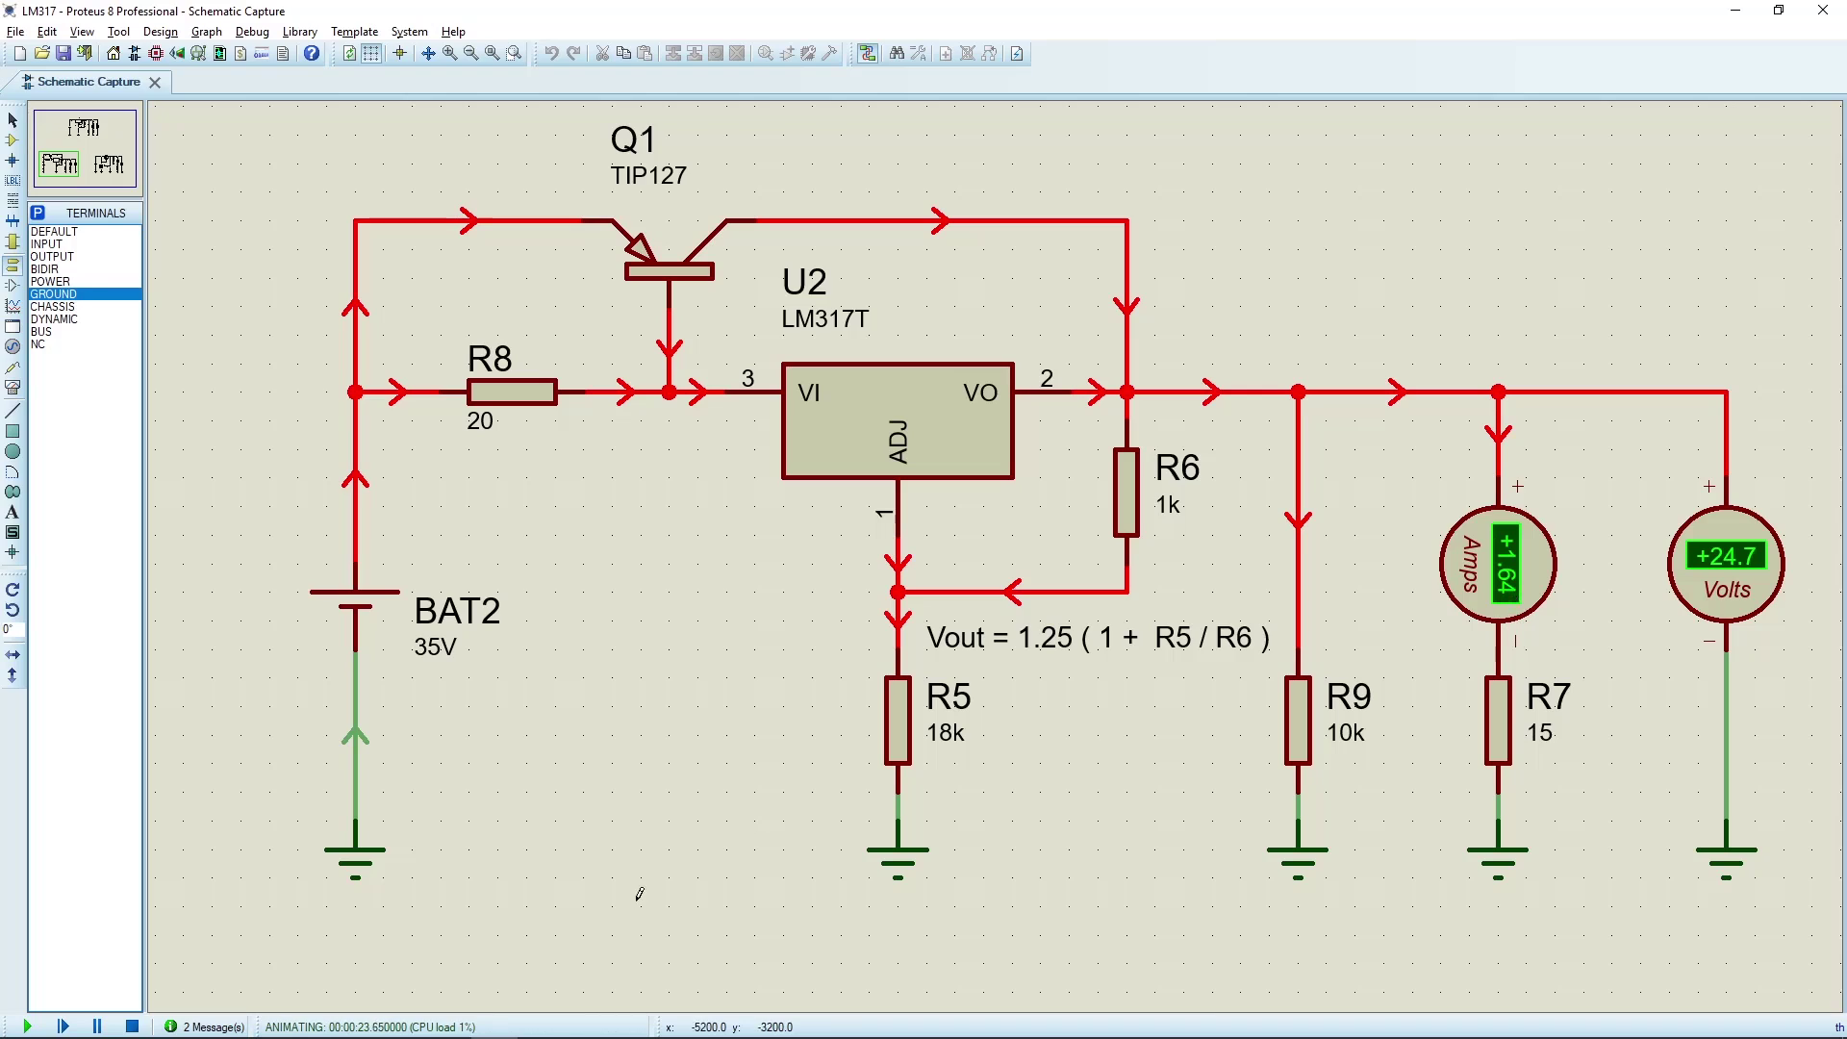
click(131, 1028)
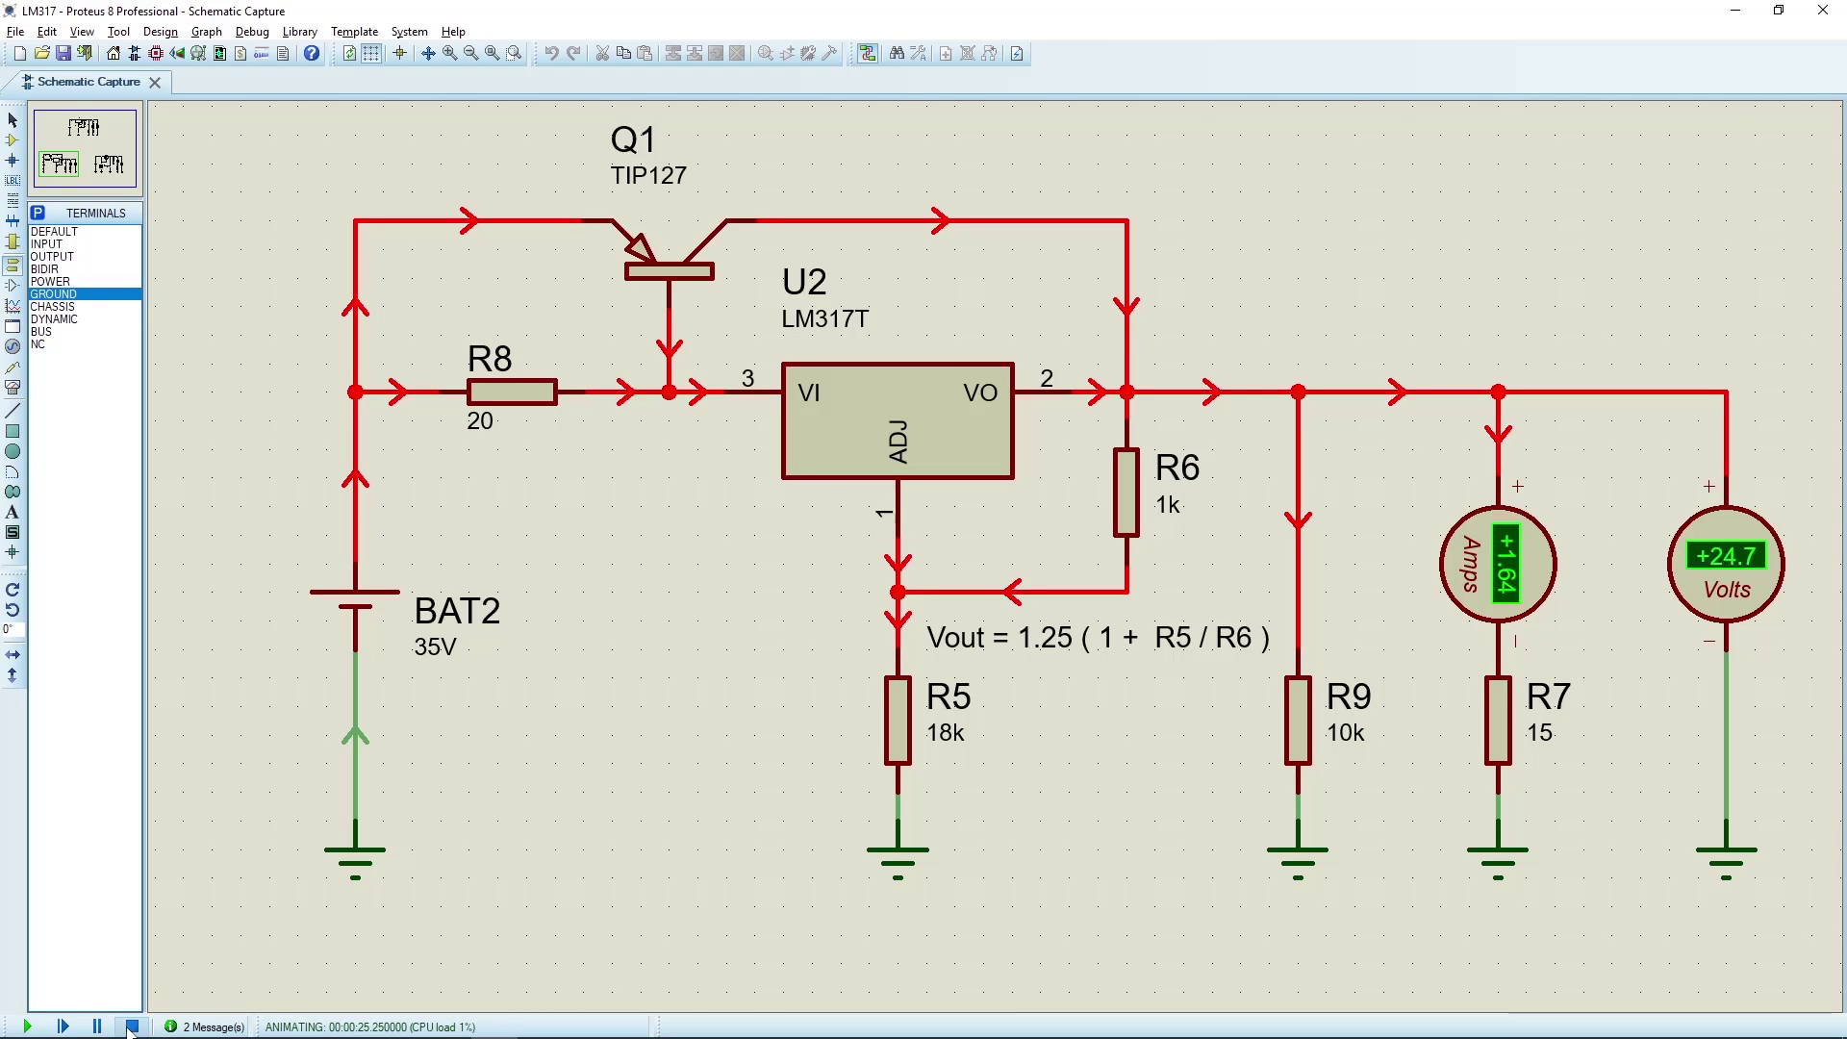
- Set load resistor R7 to 10, run the simulation to check the output meters, and stop it
double_click(1536, 748)
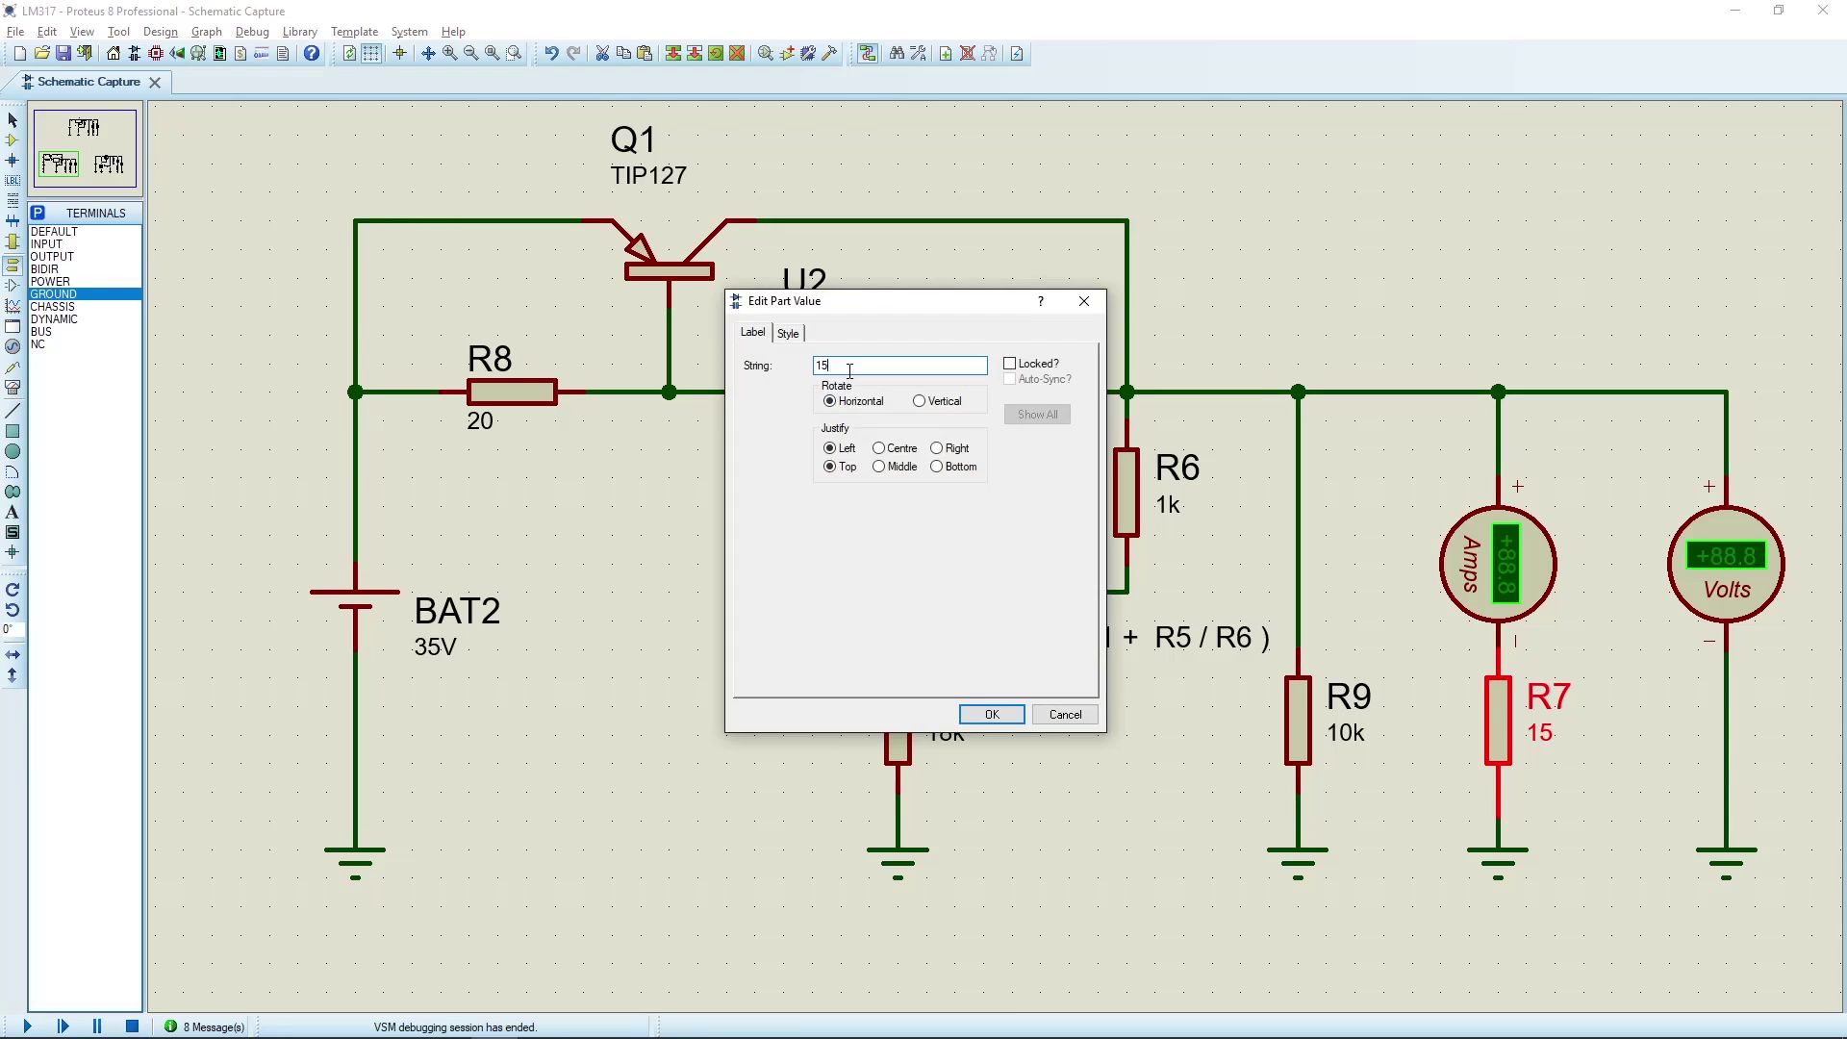
text(0)
key(Return)
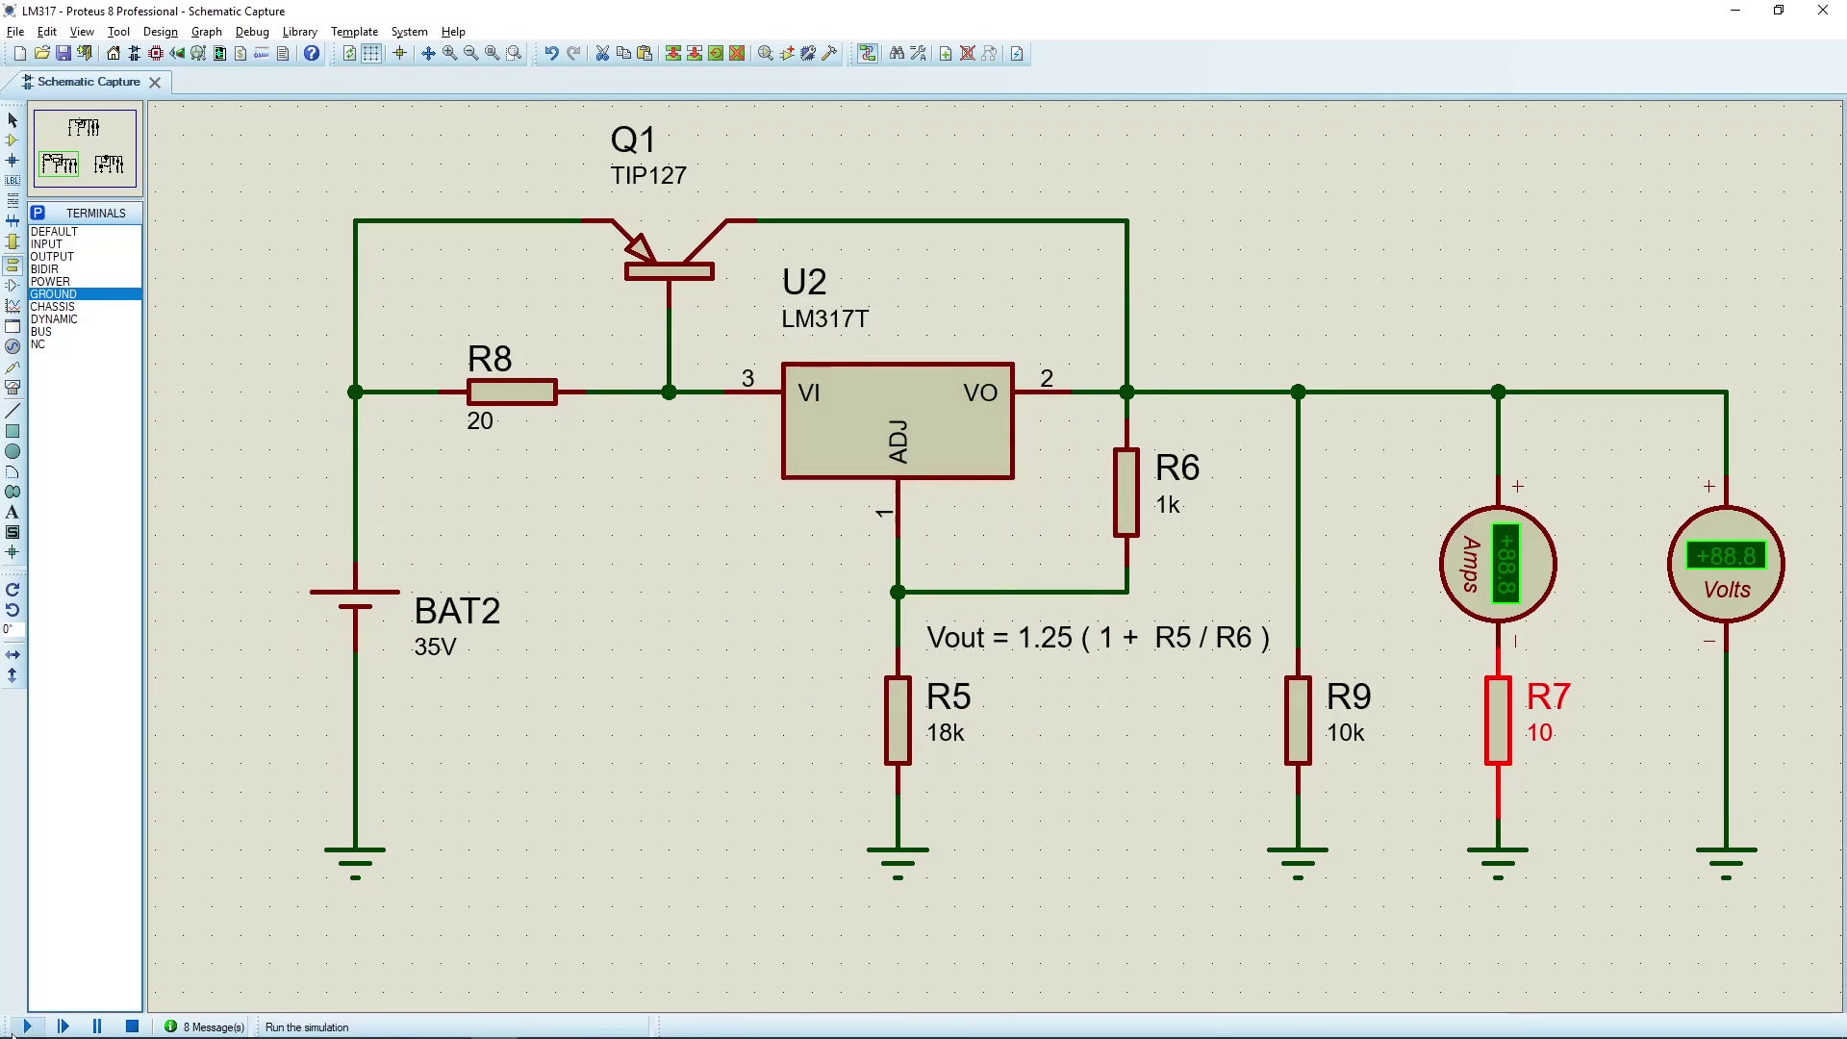
click(22, 1031)
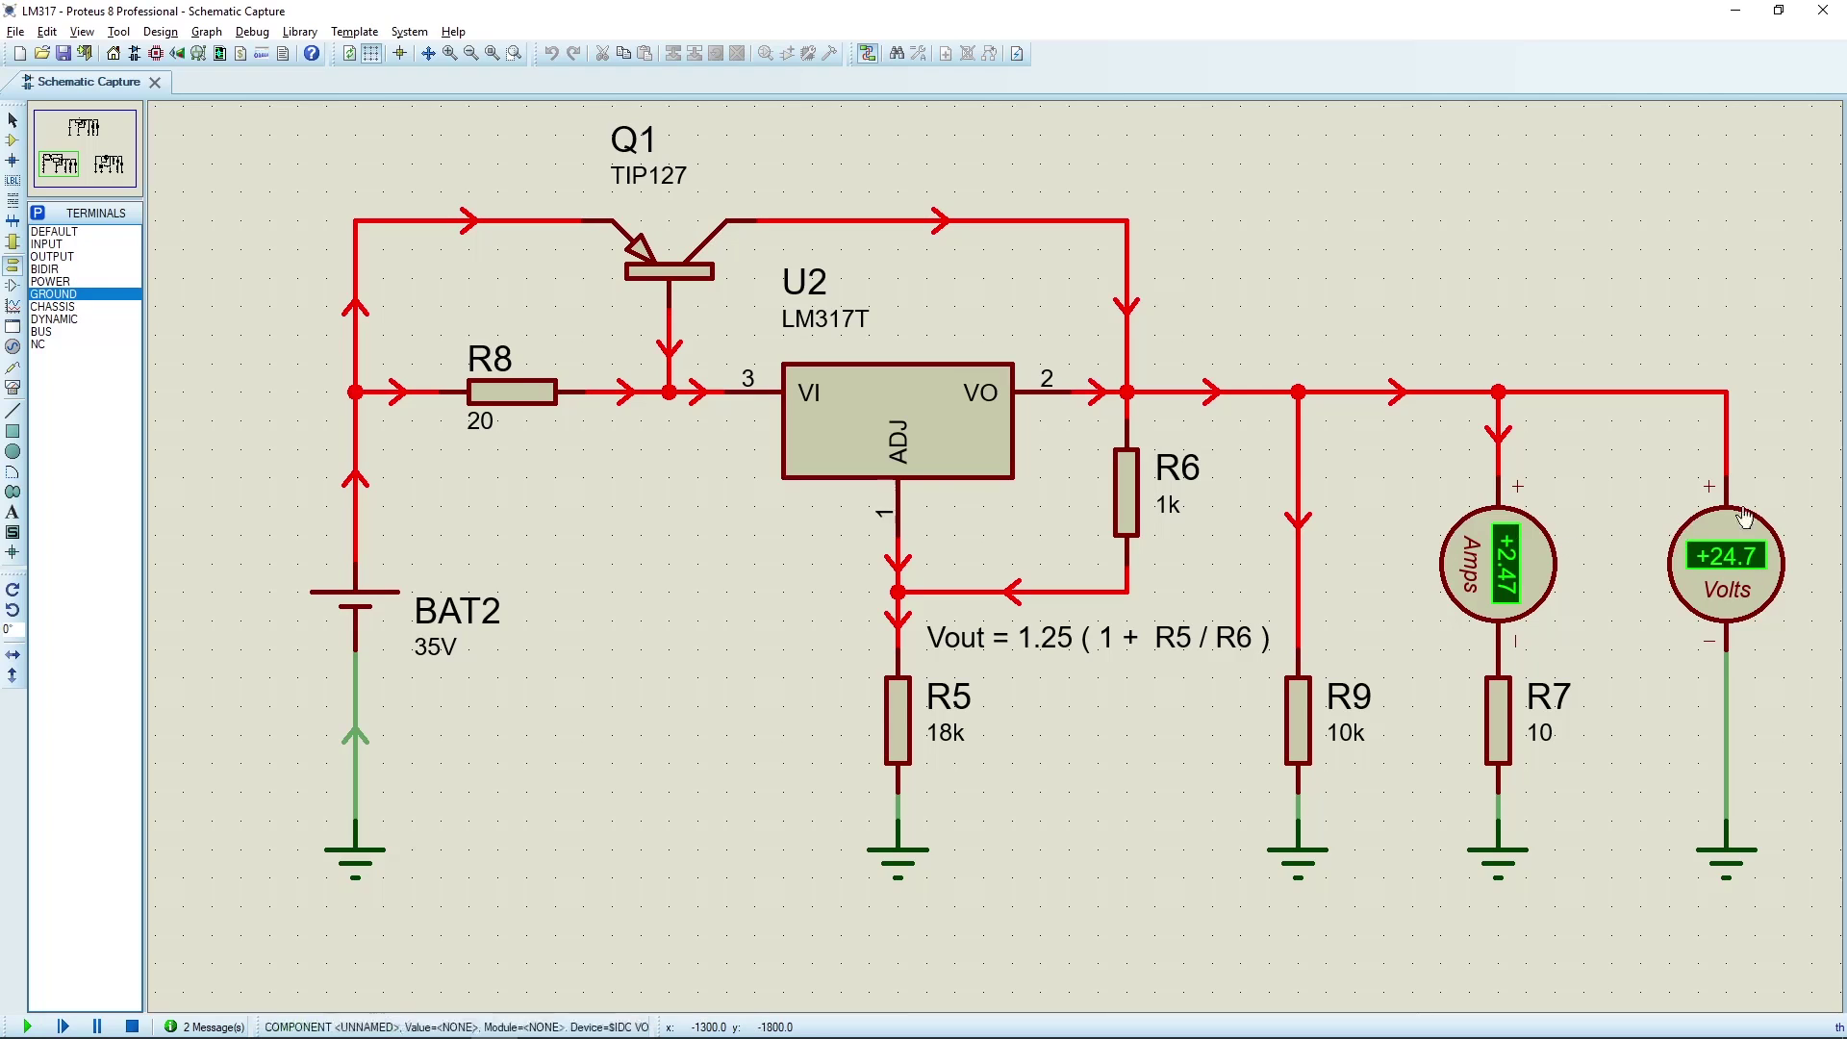
click(131, 1026)
- Set load resistor R7 to 5, run the simulation to check the output meters, and stop it
double_click(1536, 733)
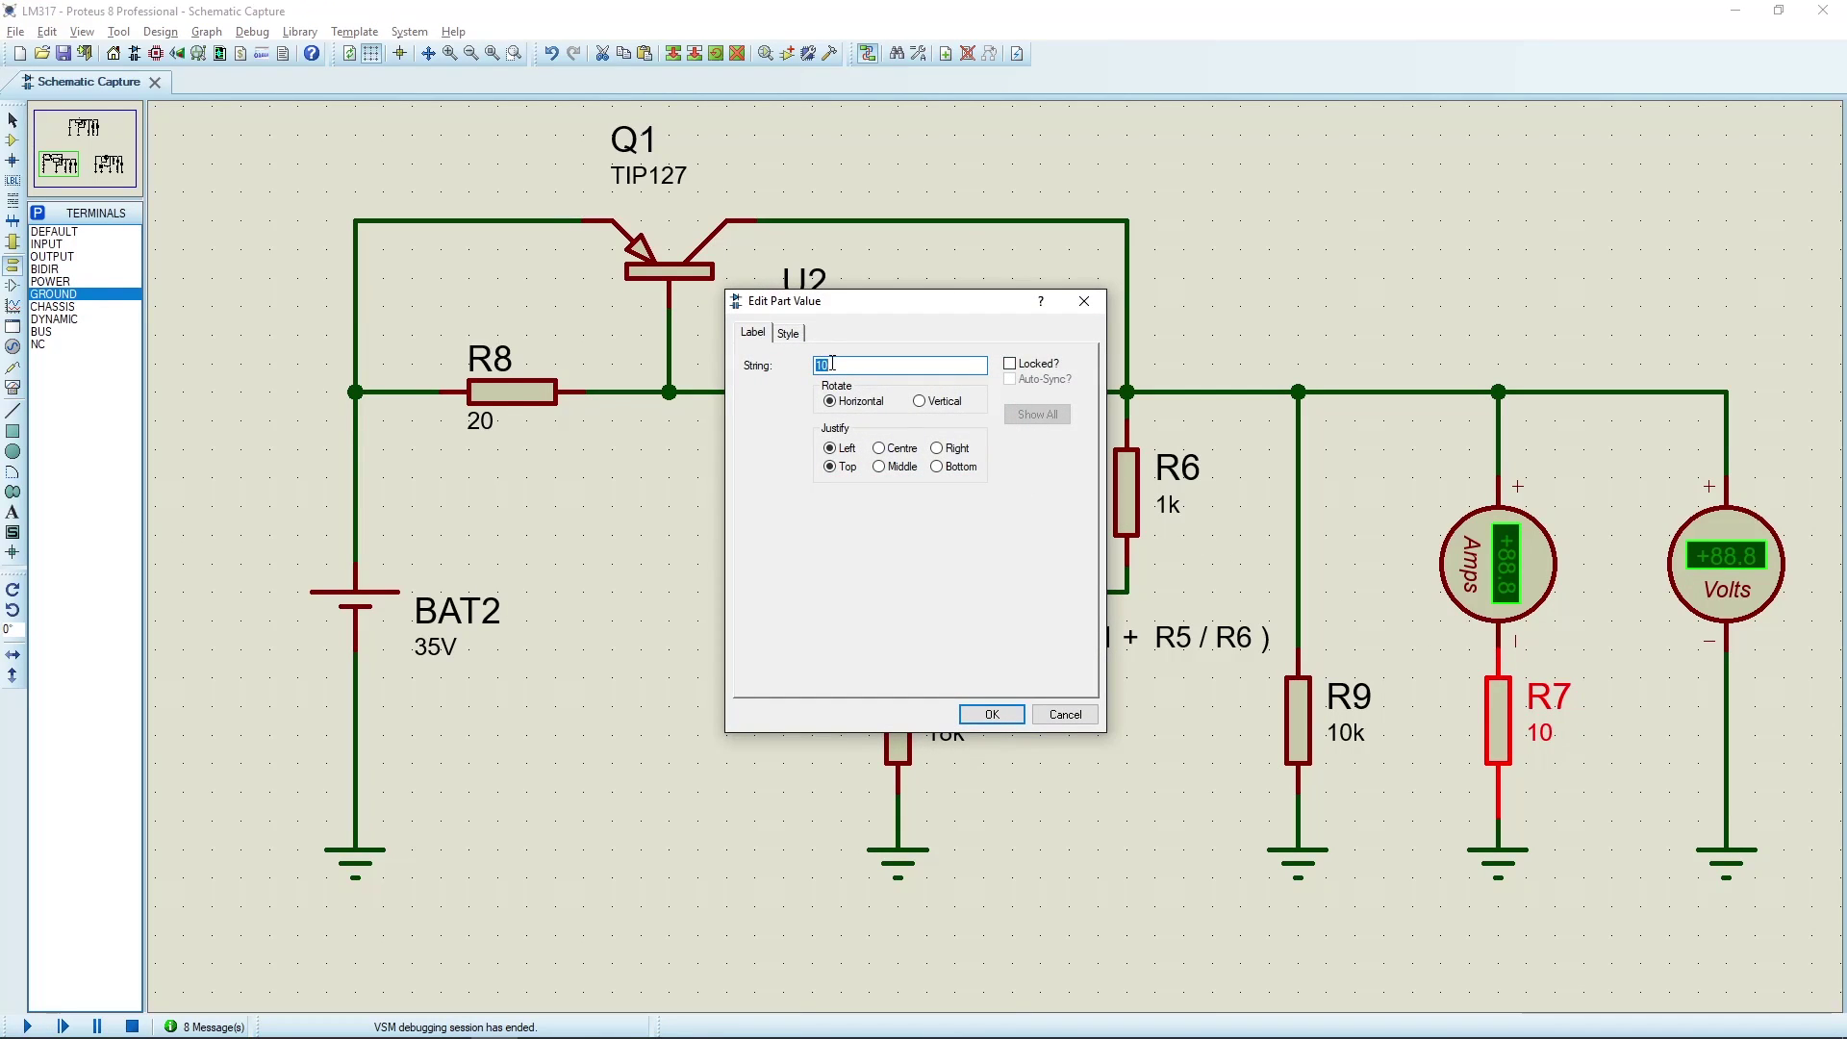
text(5)
key(Return)
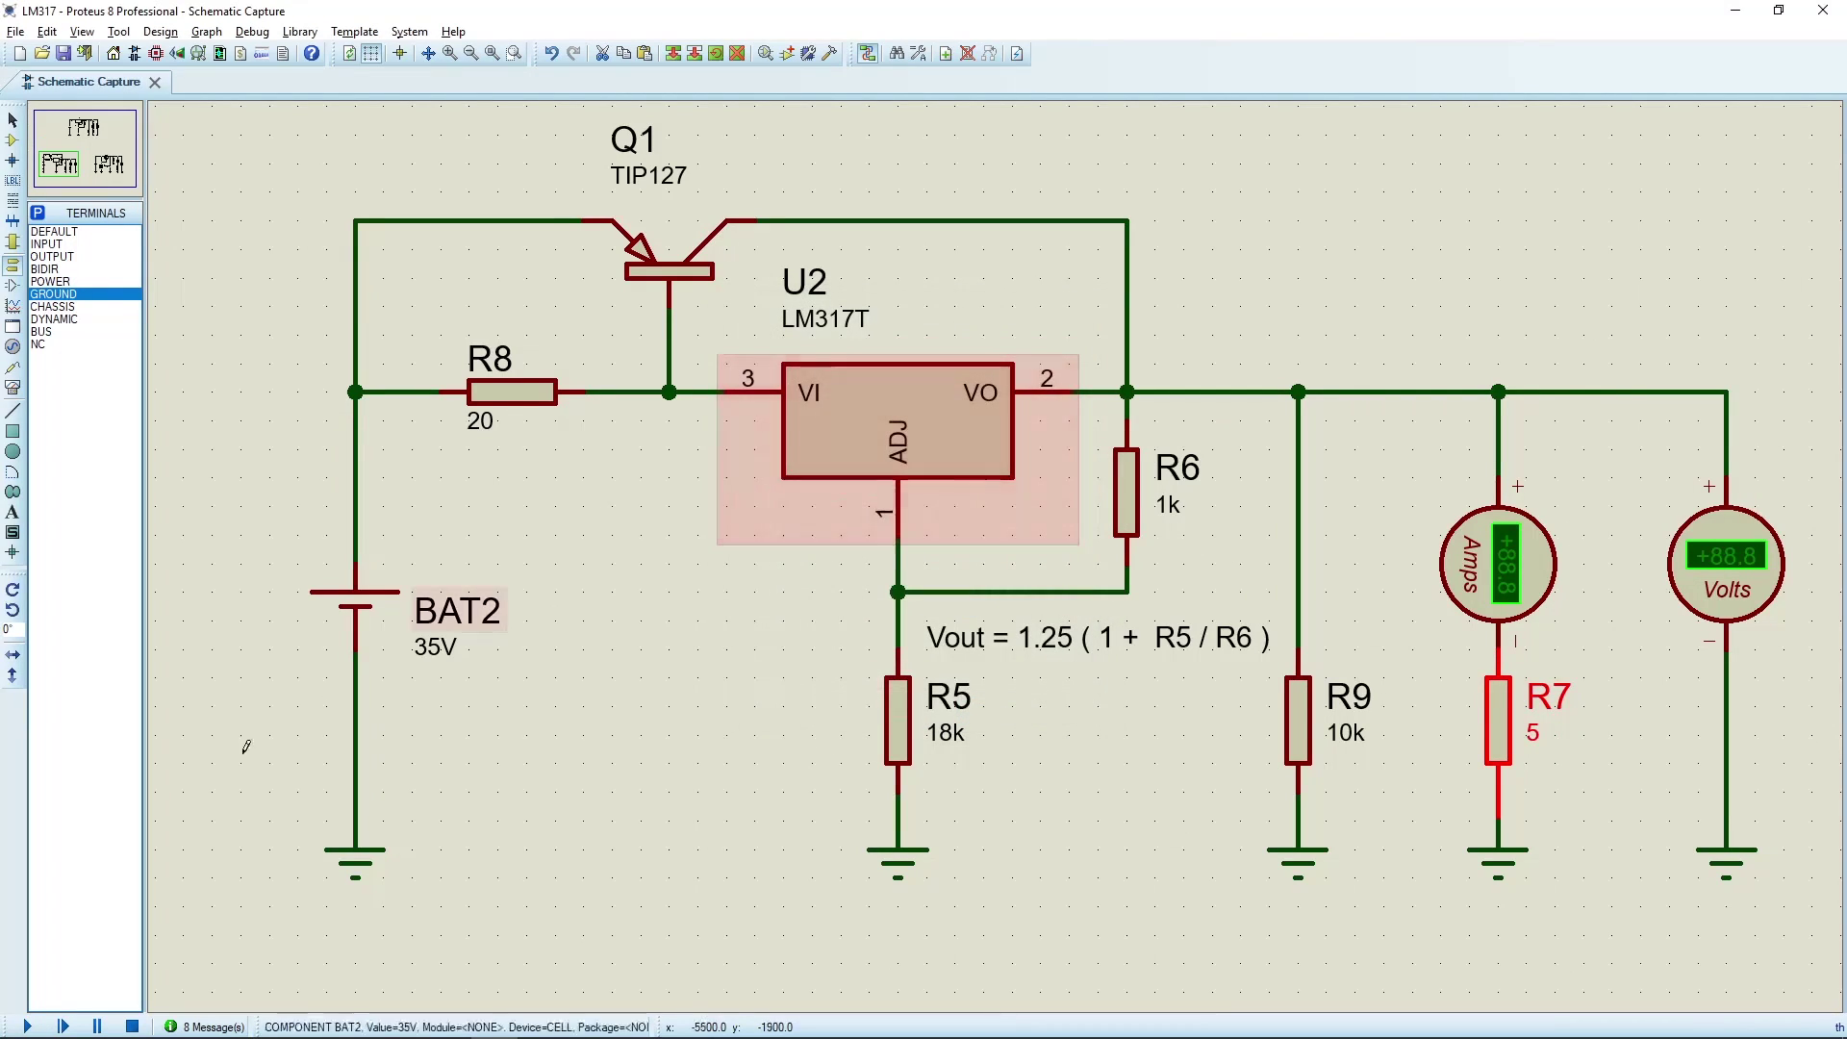
click(29, 1027)
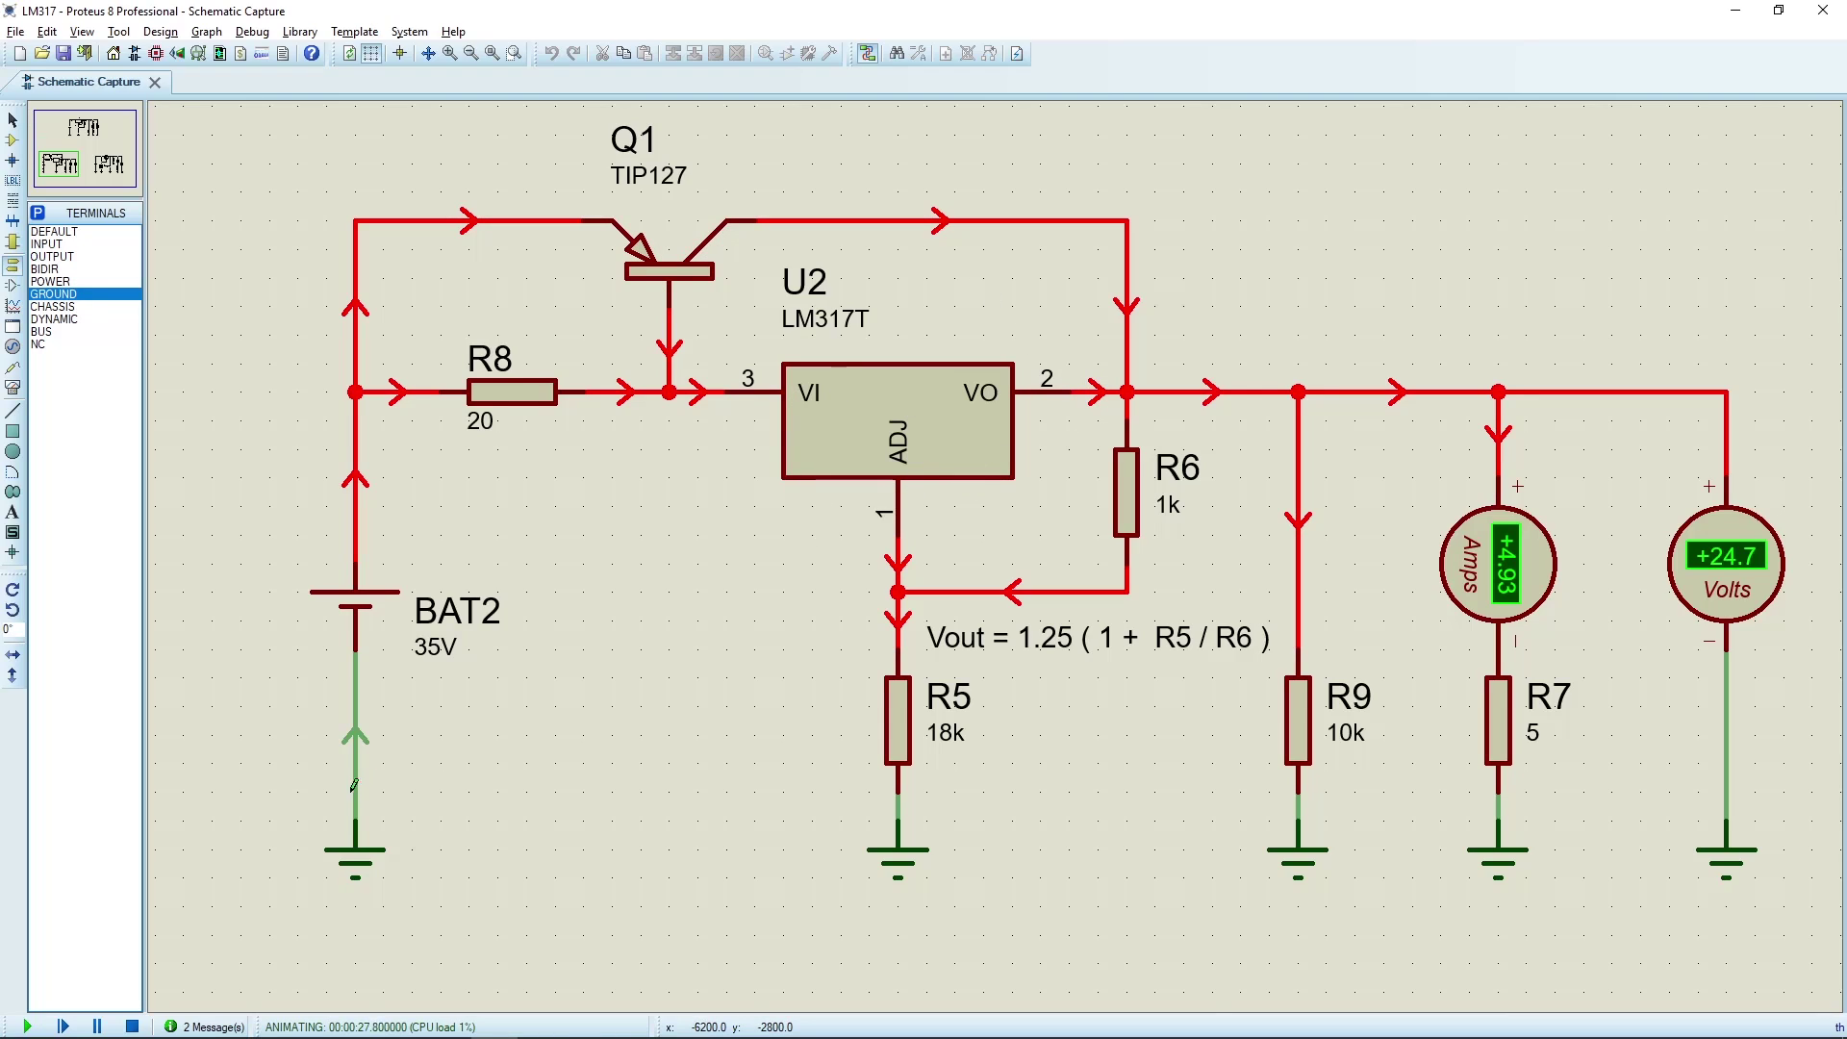
click(132, 1026)
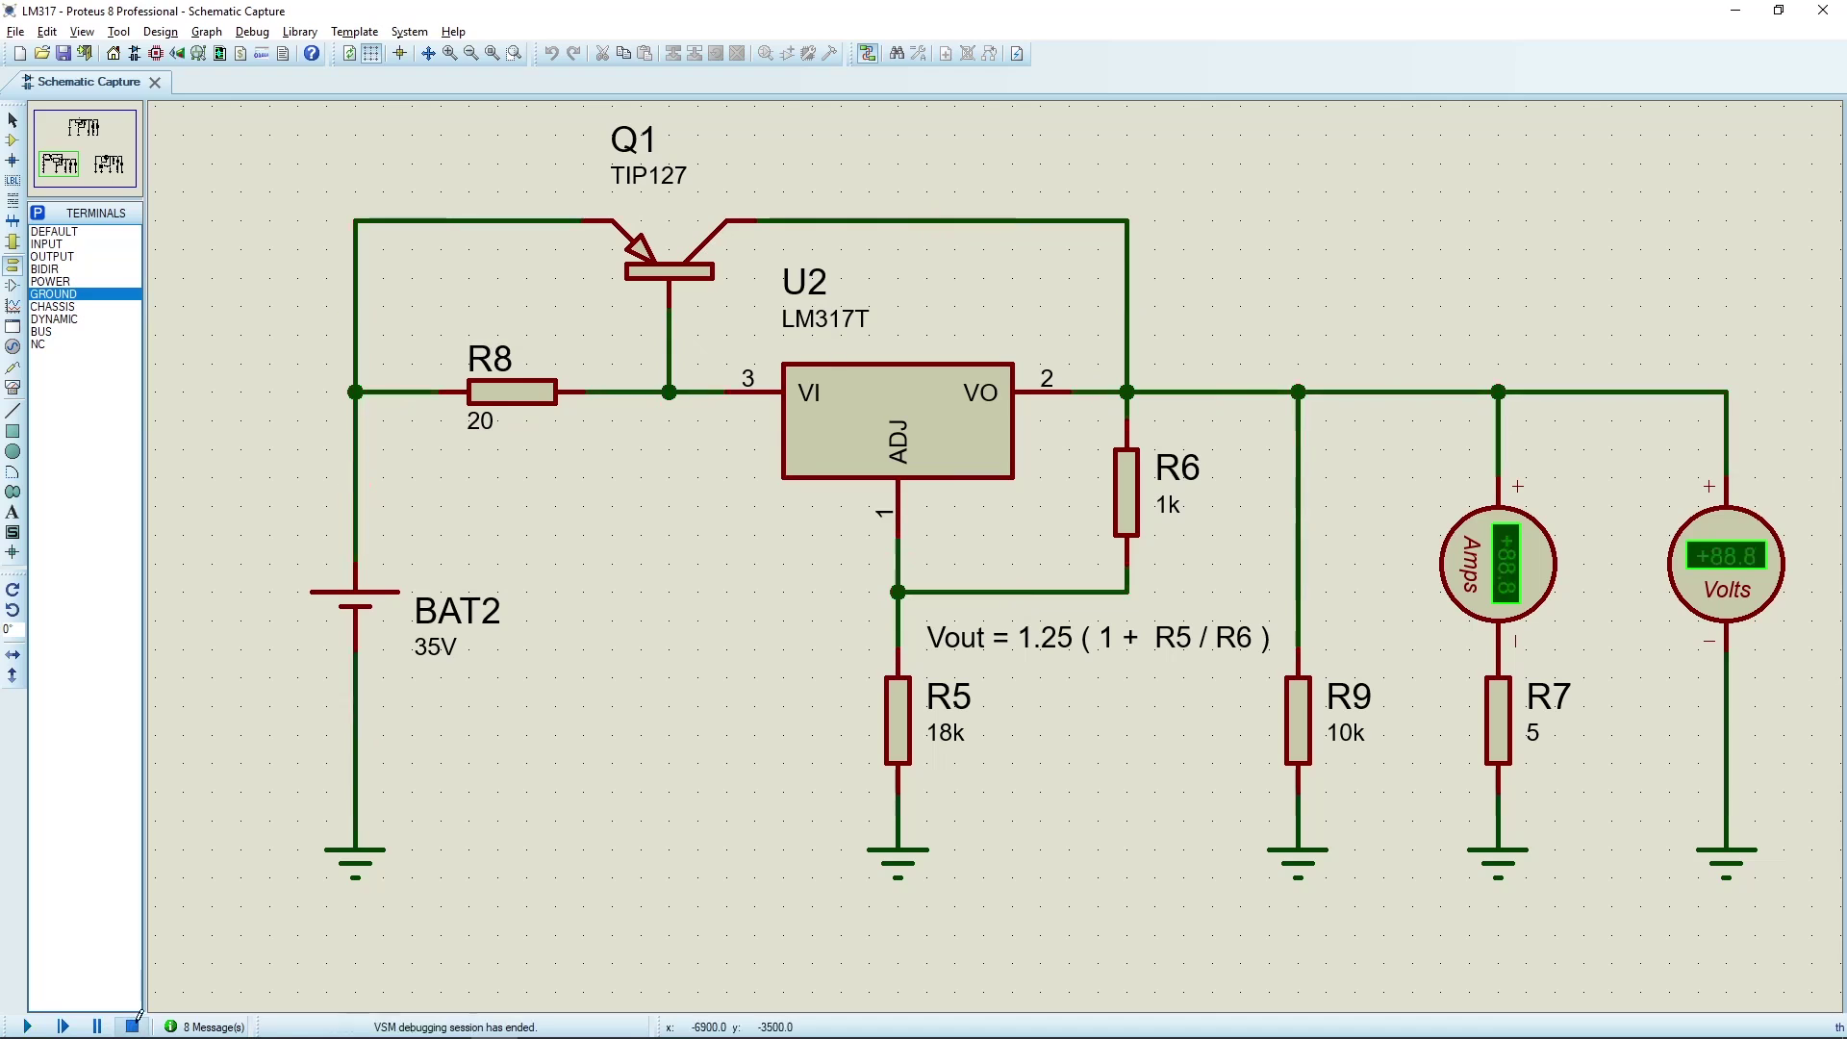
- Set load resistor R7 to 3, run the simulation to check the output meters, and stop it
click(1533, 742)
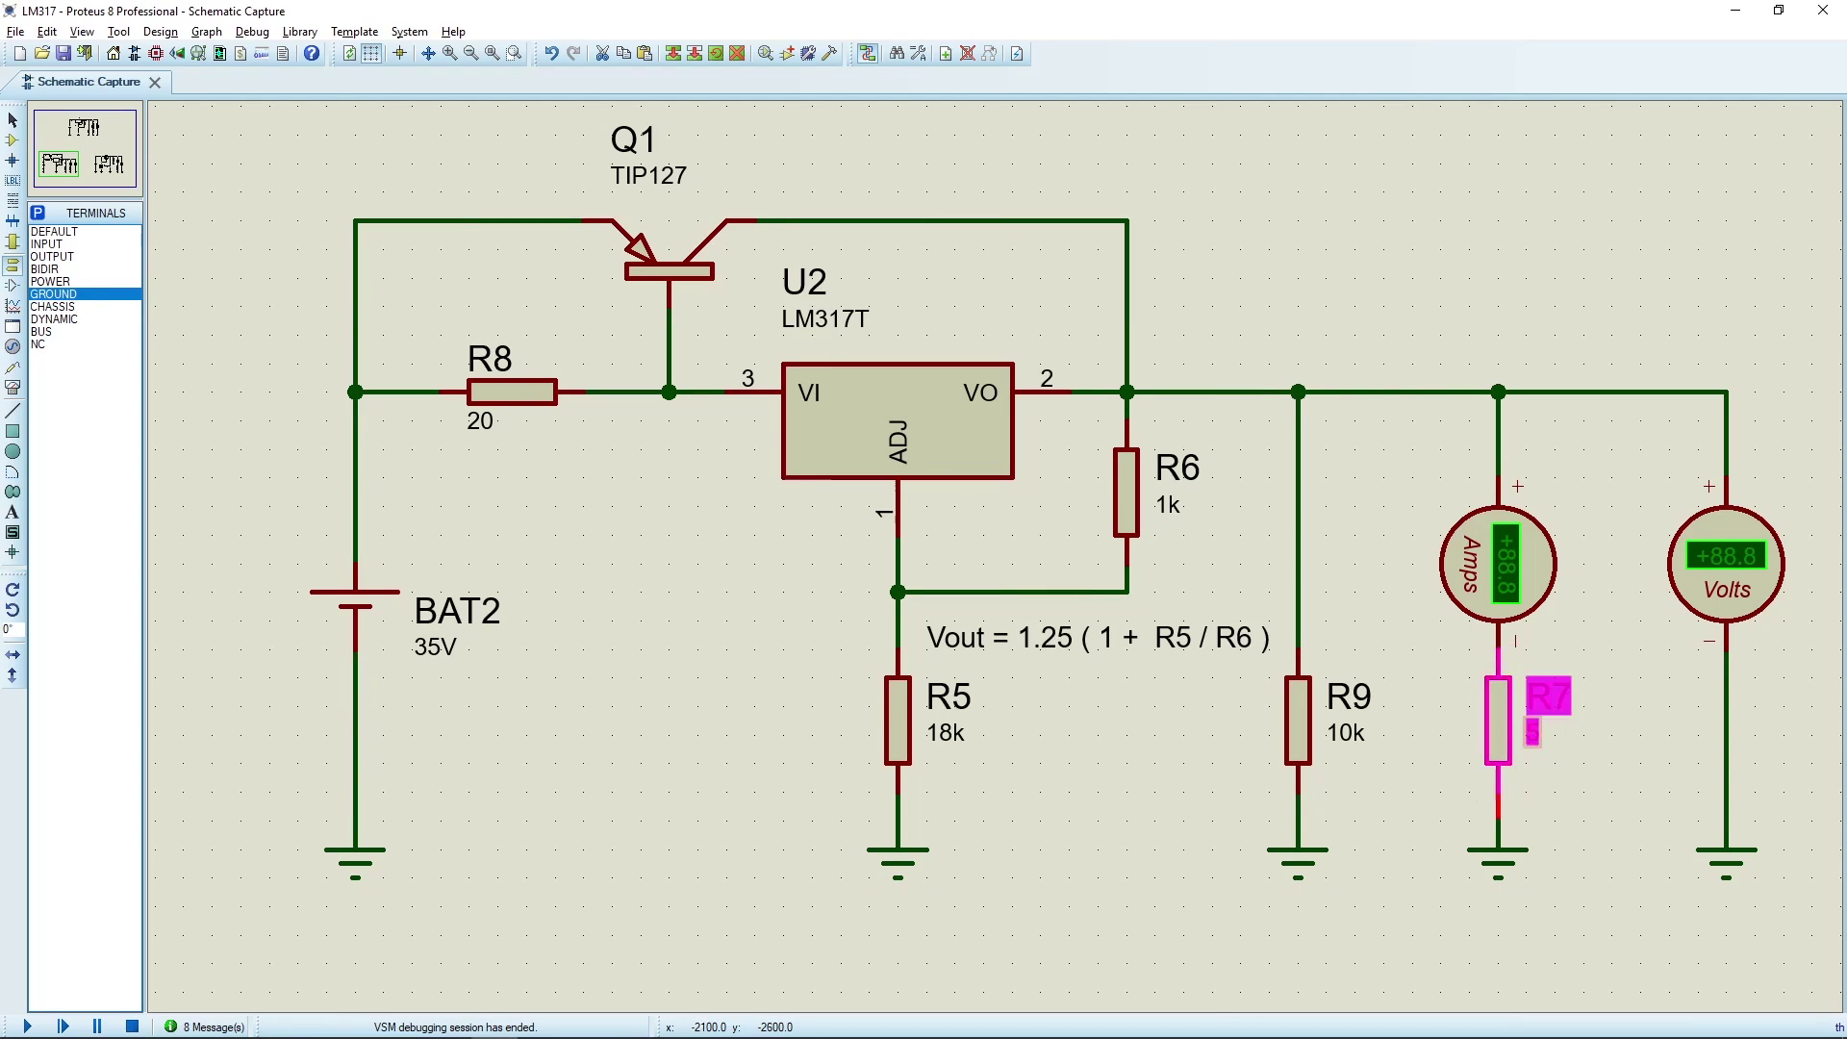
click(1533, 742)
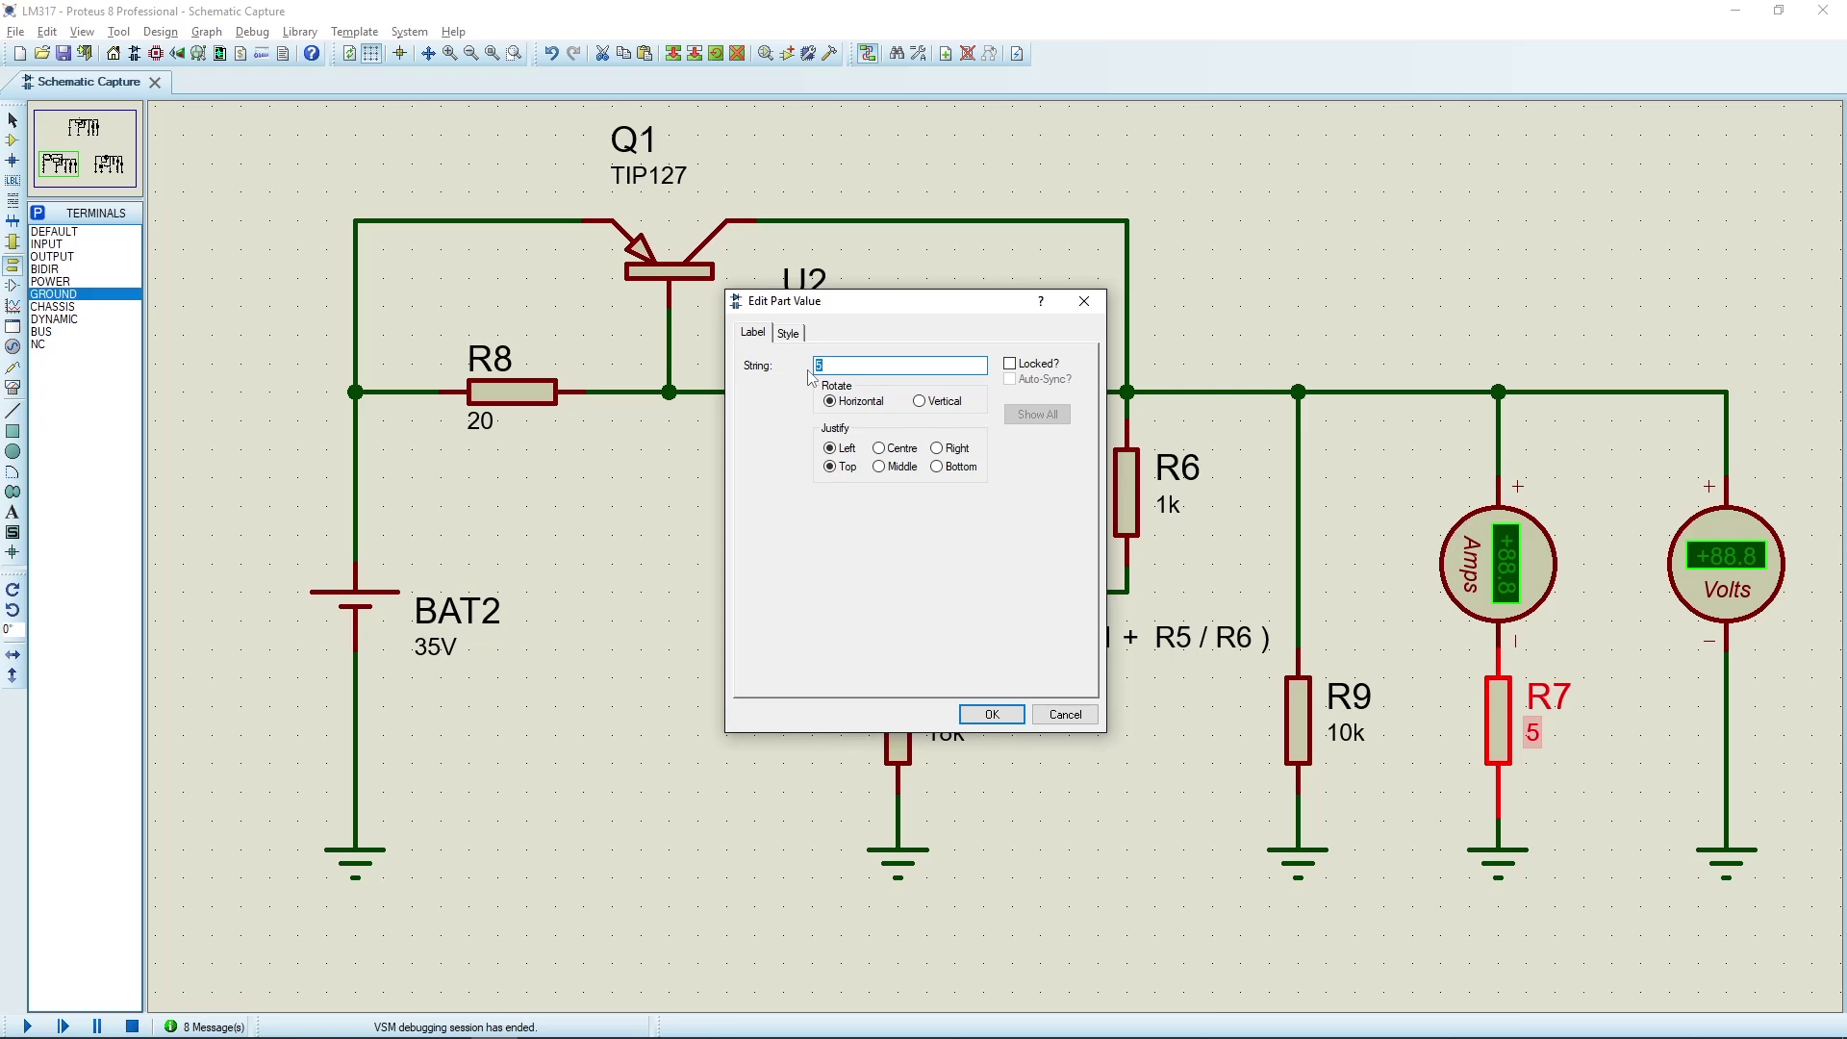
key(Return)
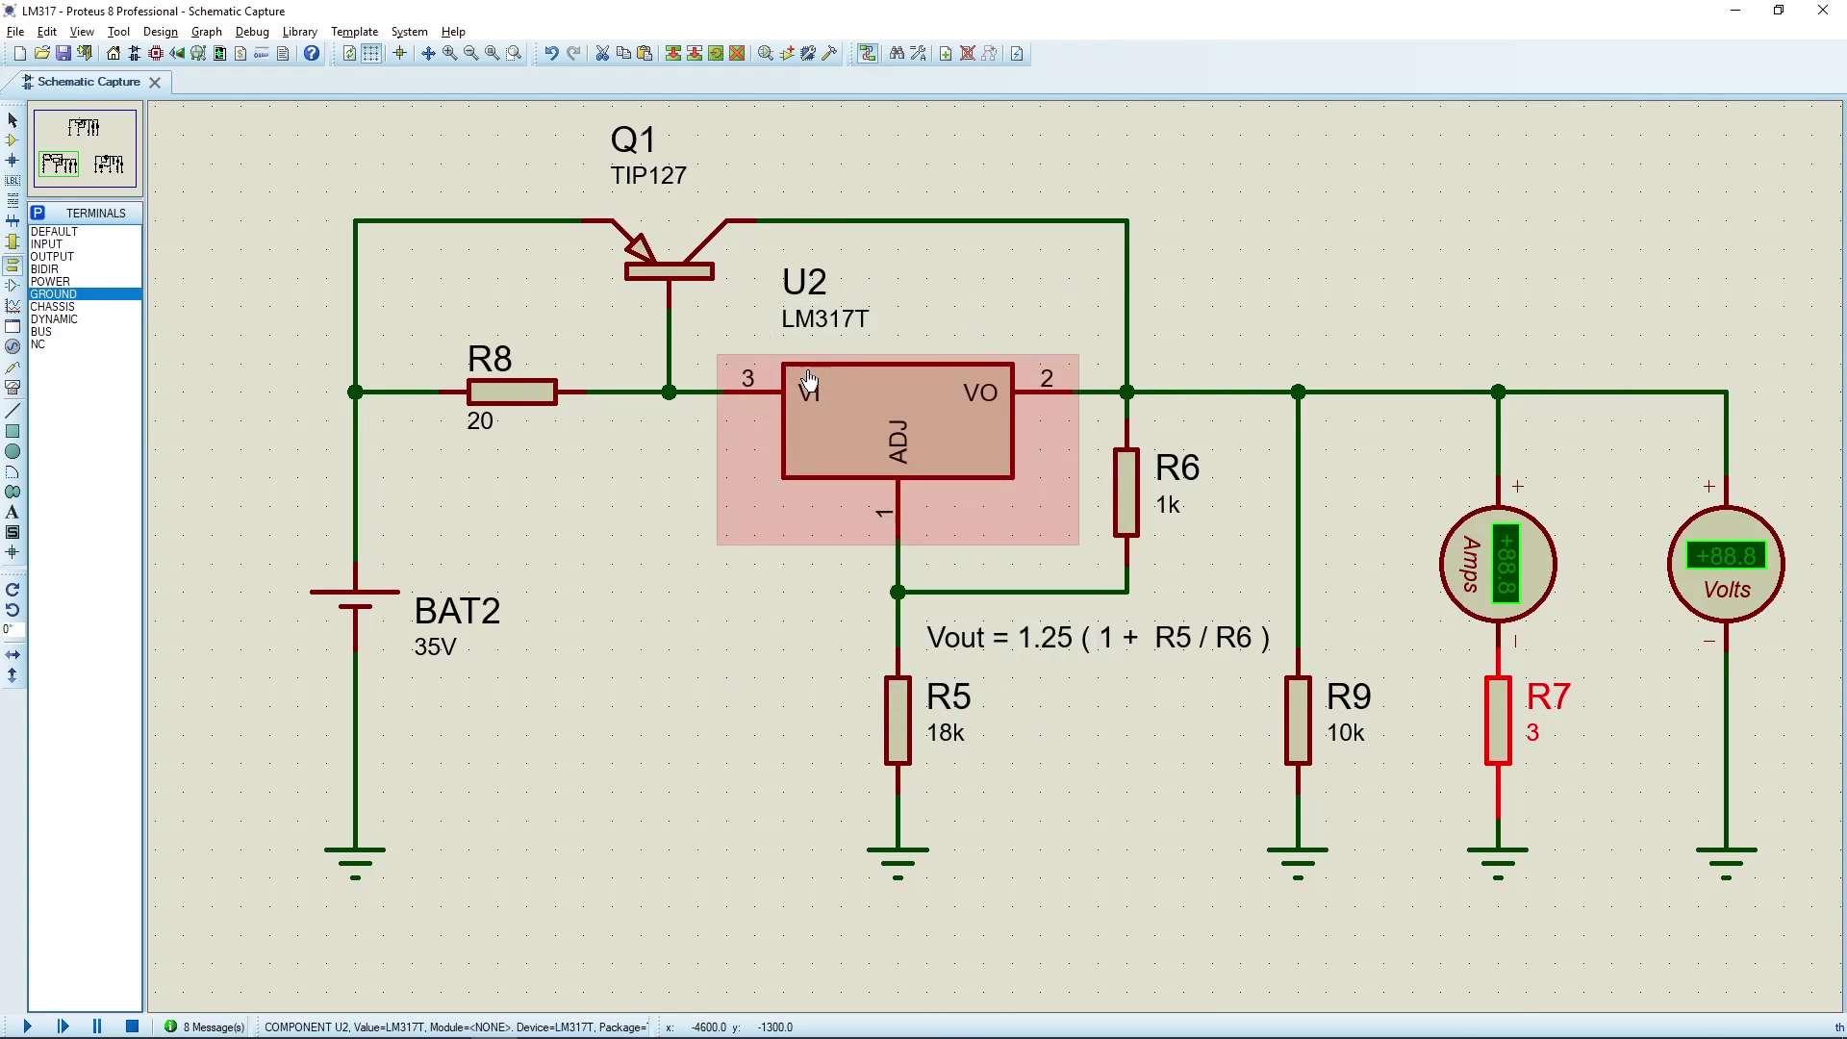
click(28, 1025)
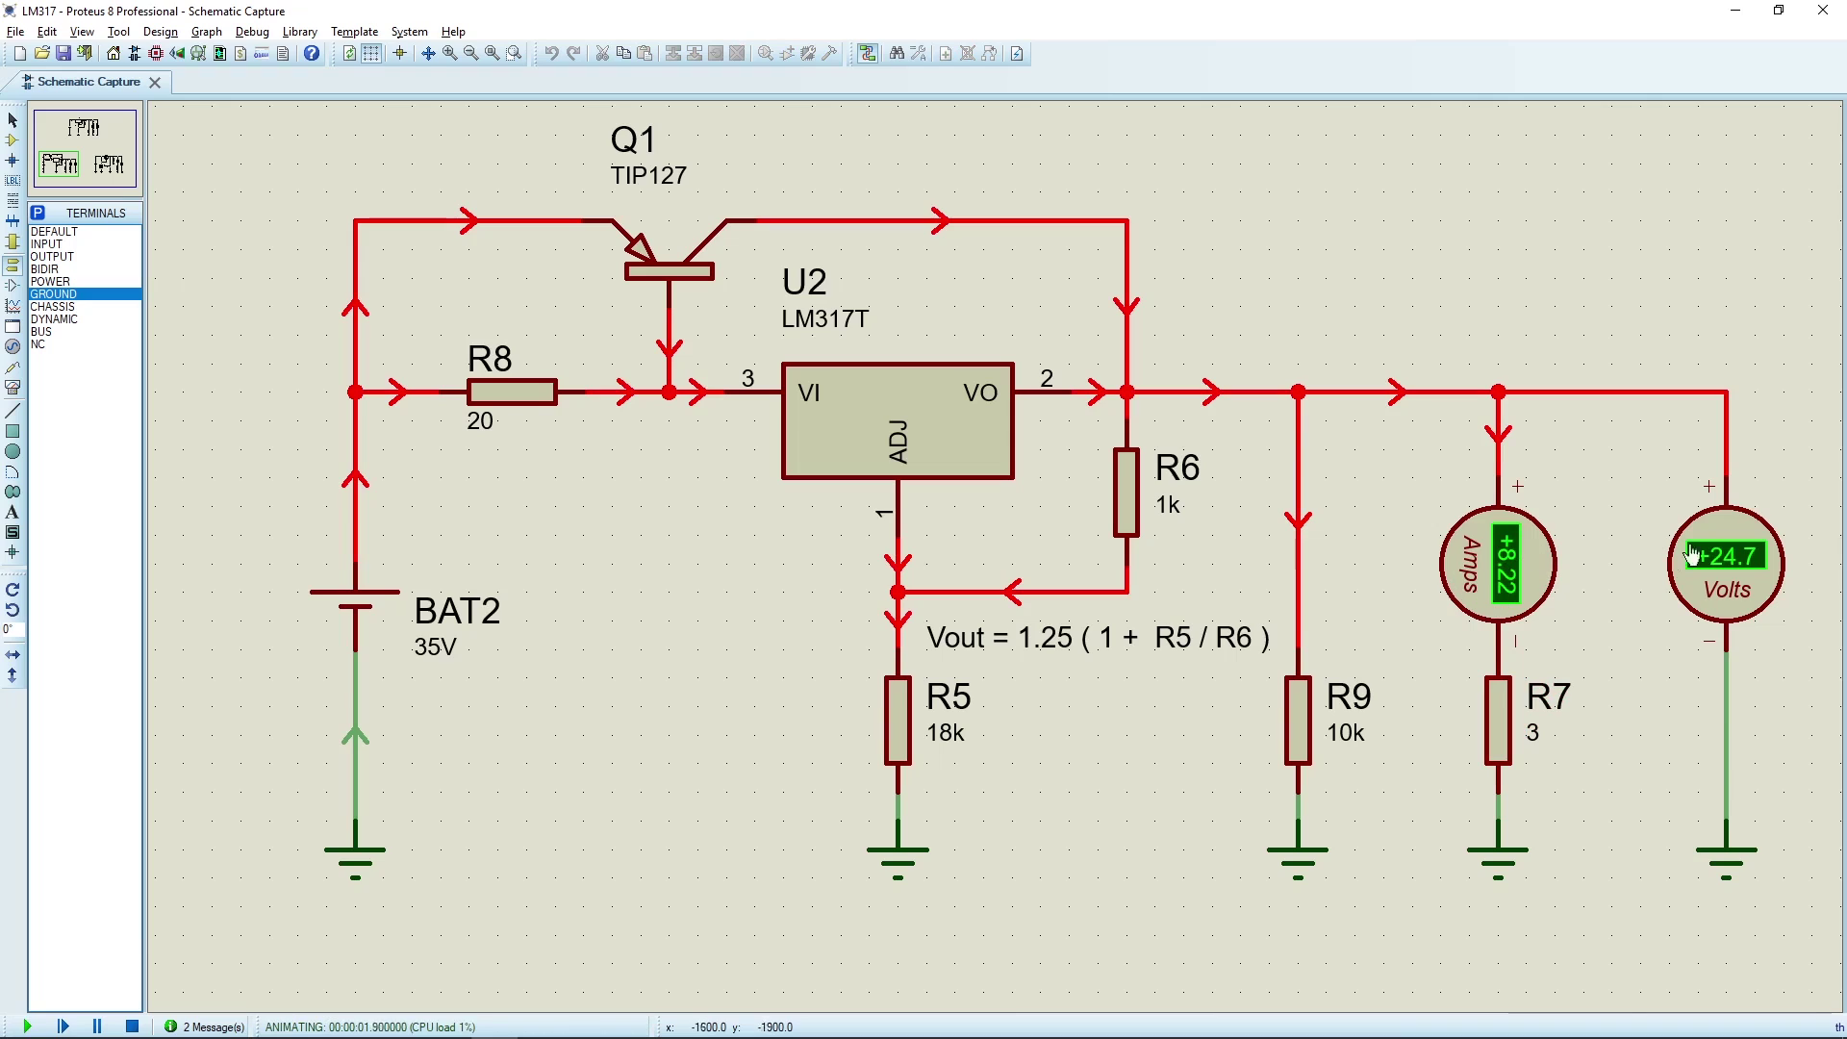
click(133, 1027)
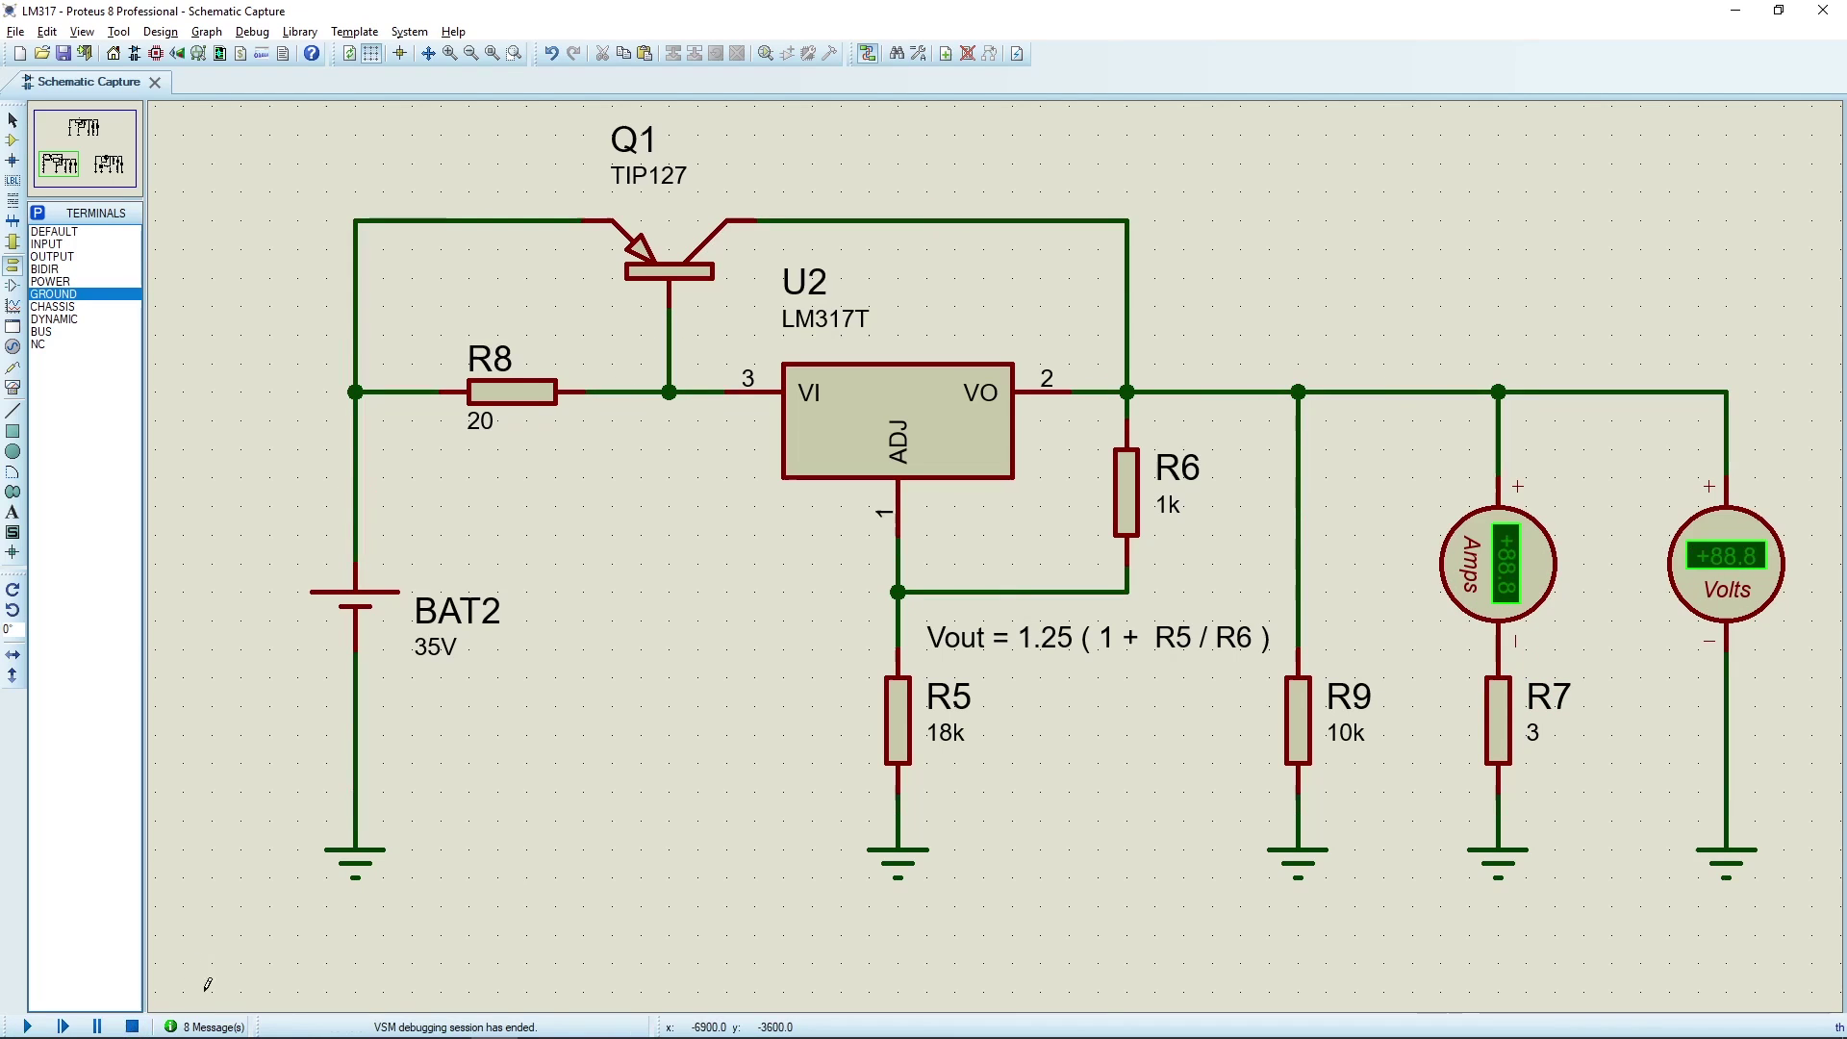
- Set load resistor R7 to 2.5, run the simulation to check the output meters, and stop it
double_click(1535, 735)
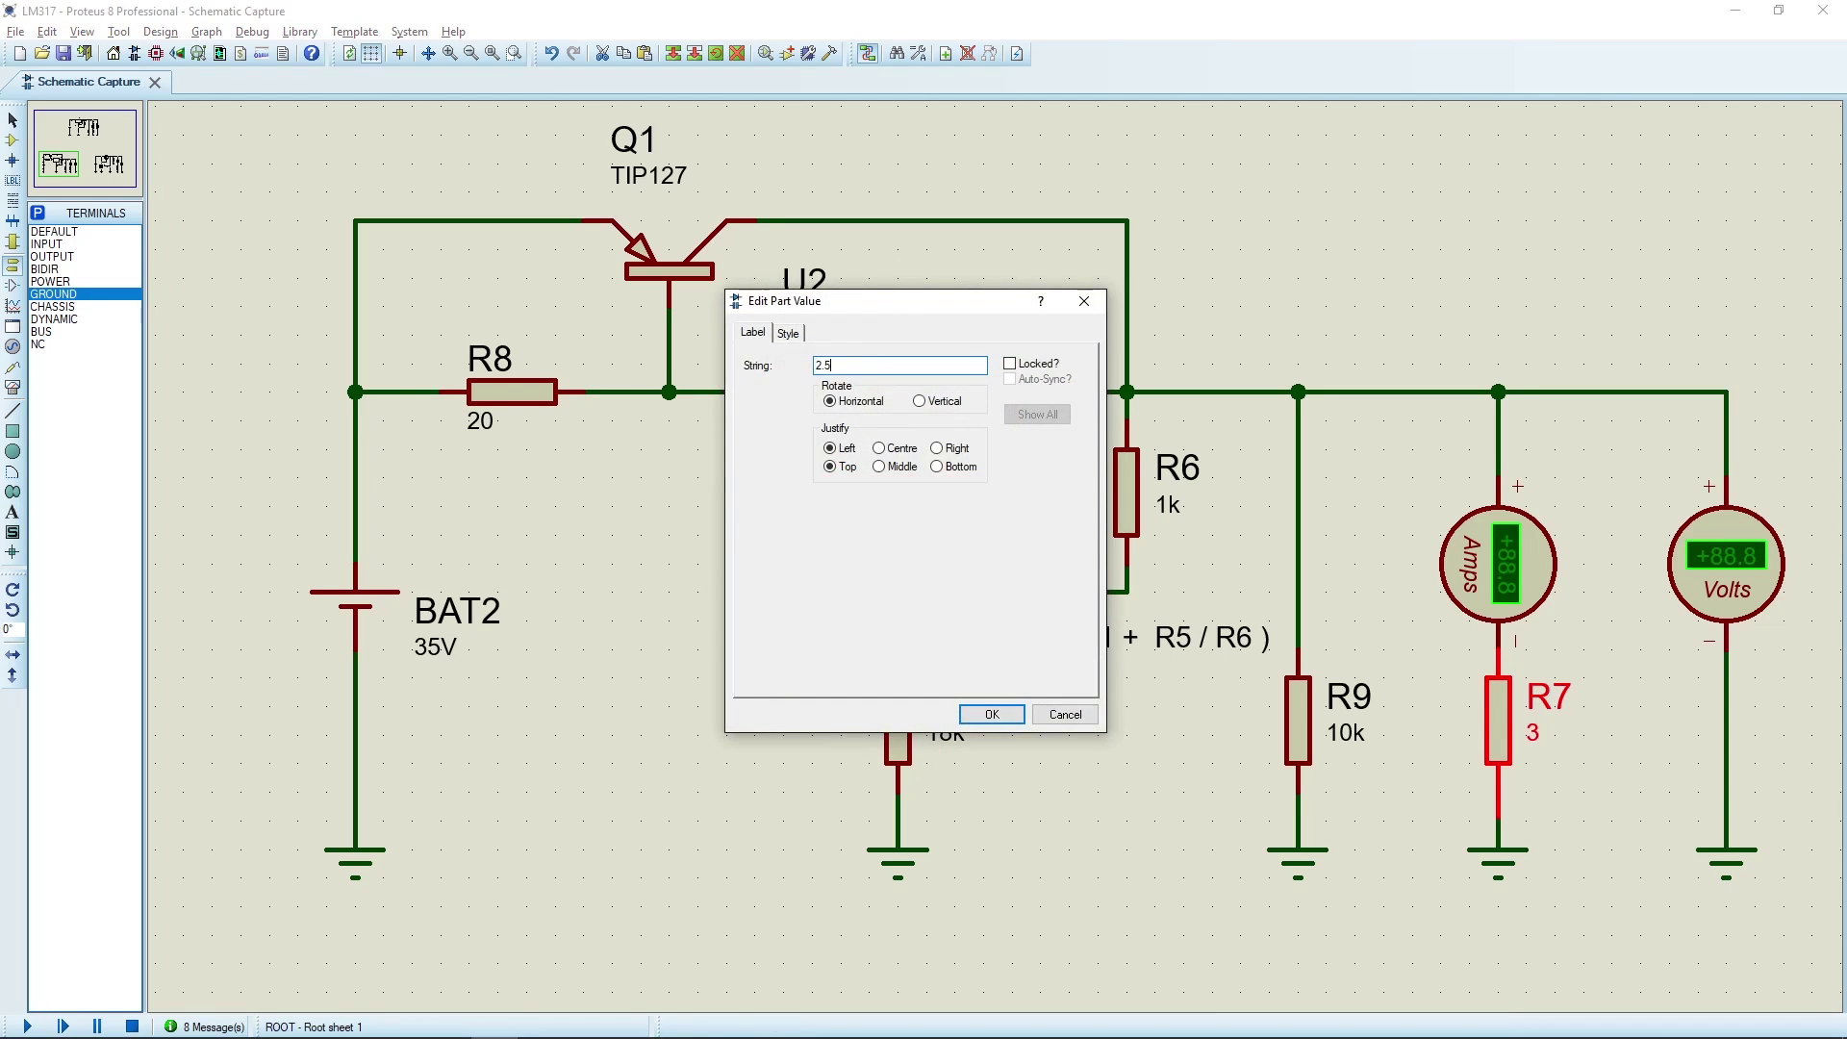
key(Return)
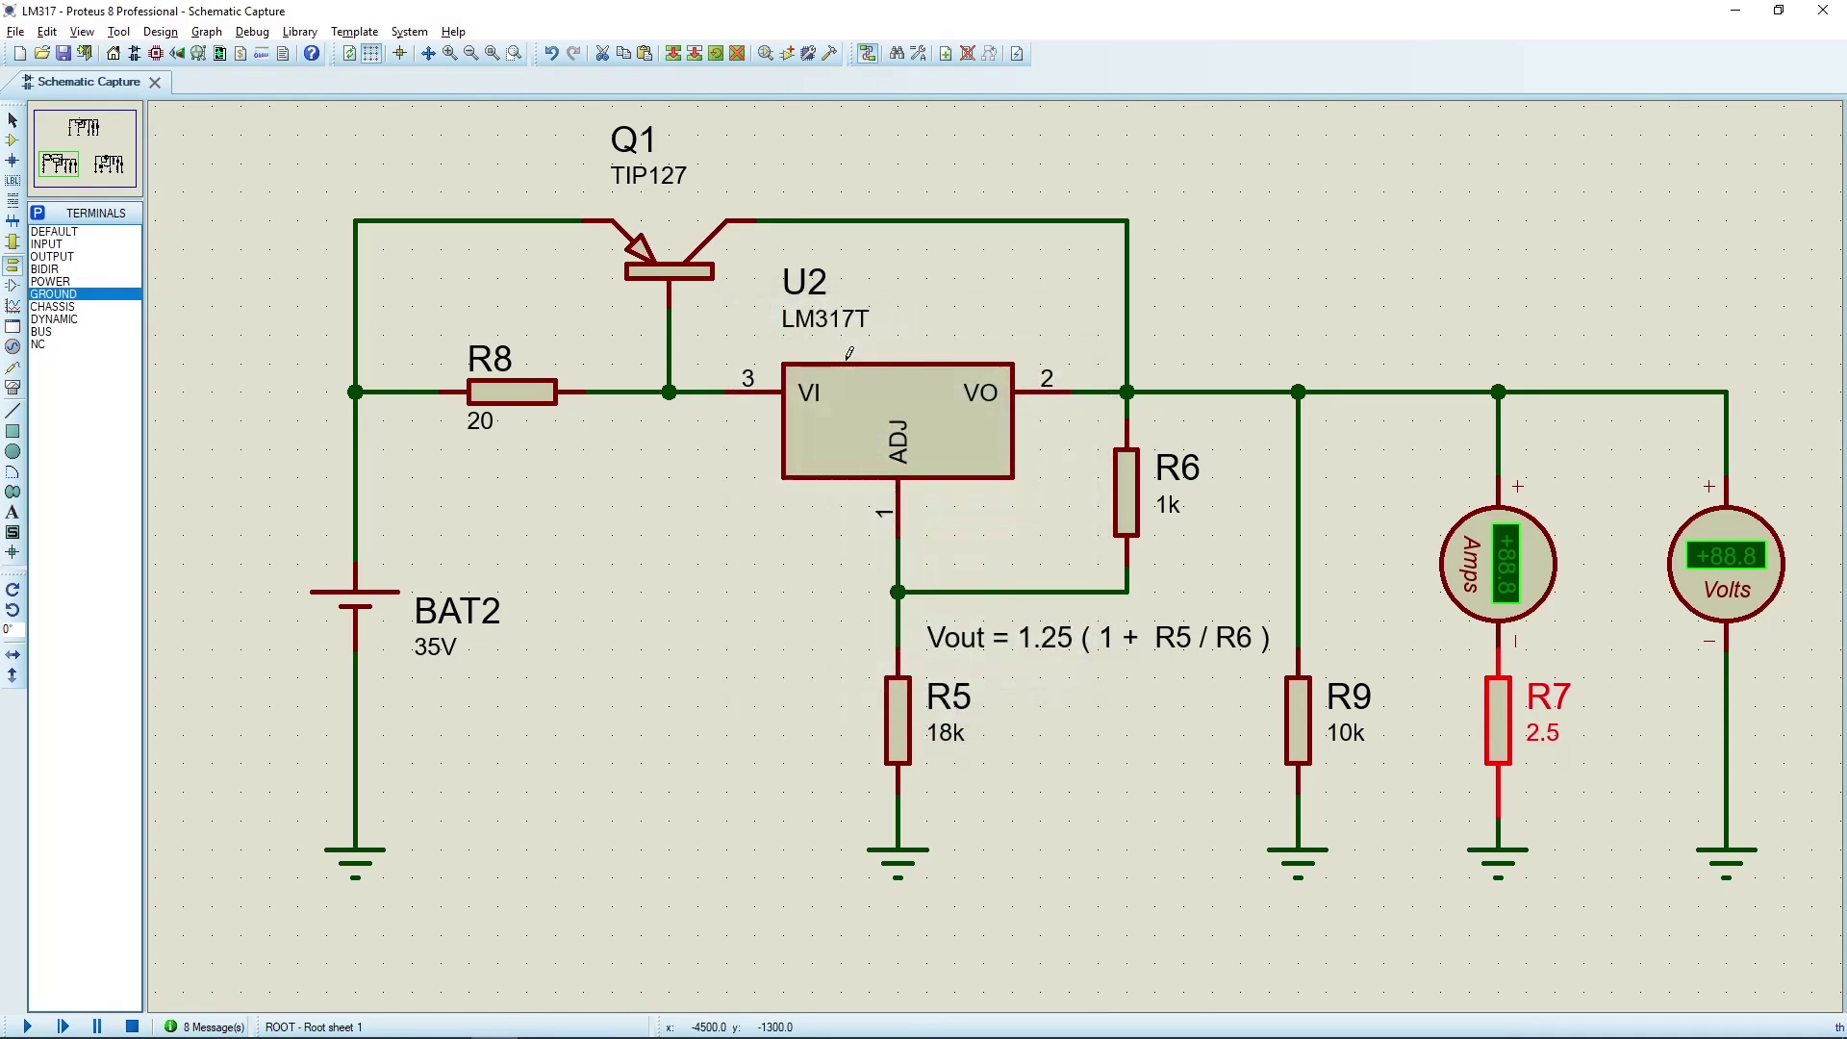
click(23, 1023)
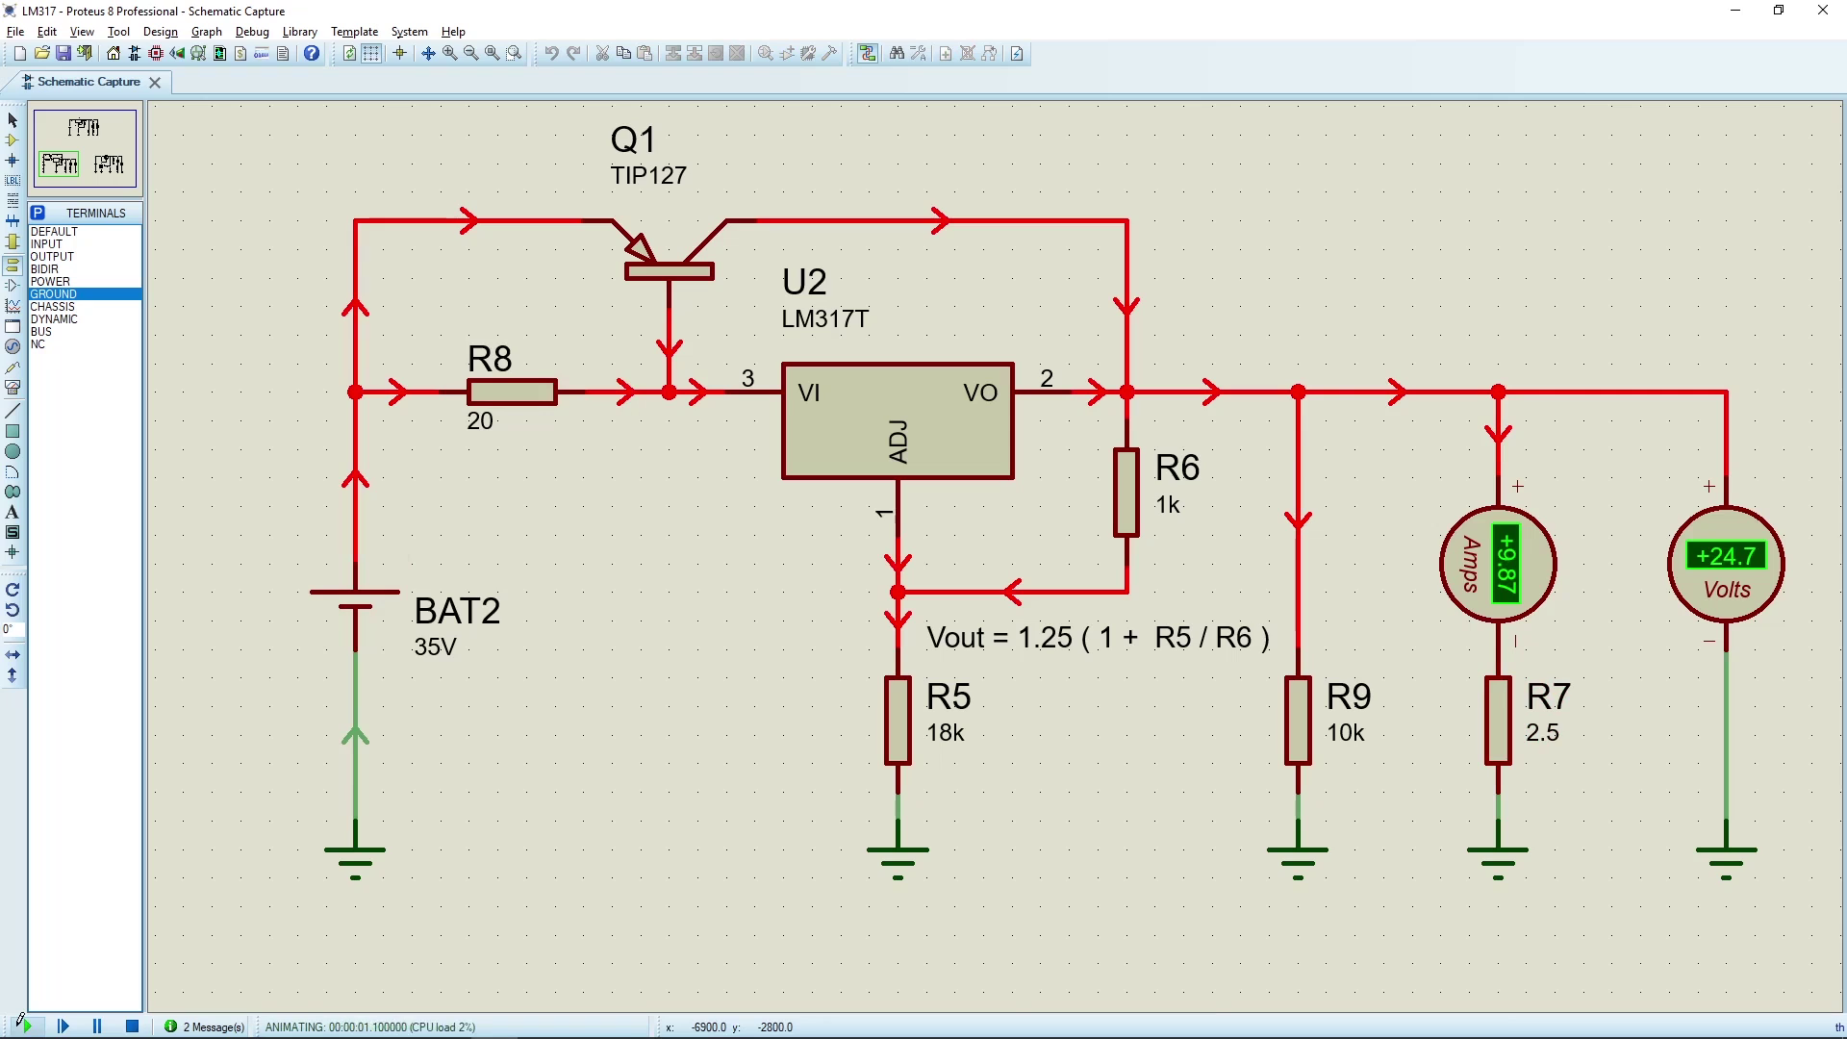
click(131, 1026)
- Set load resistor R7 to 2, run the simulation to check the output meters, and stop it
double_click(1542, 732)
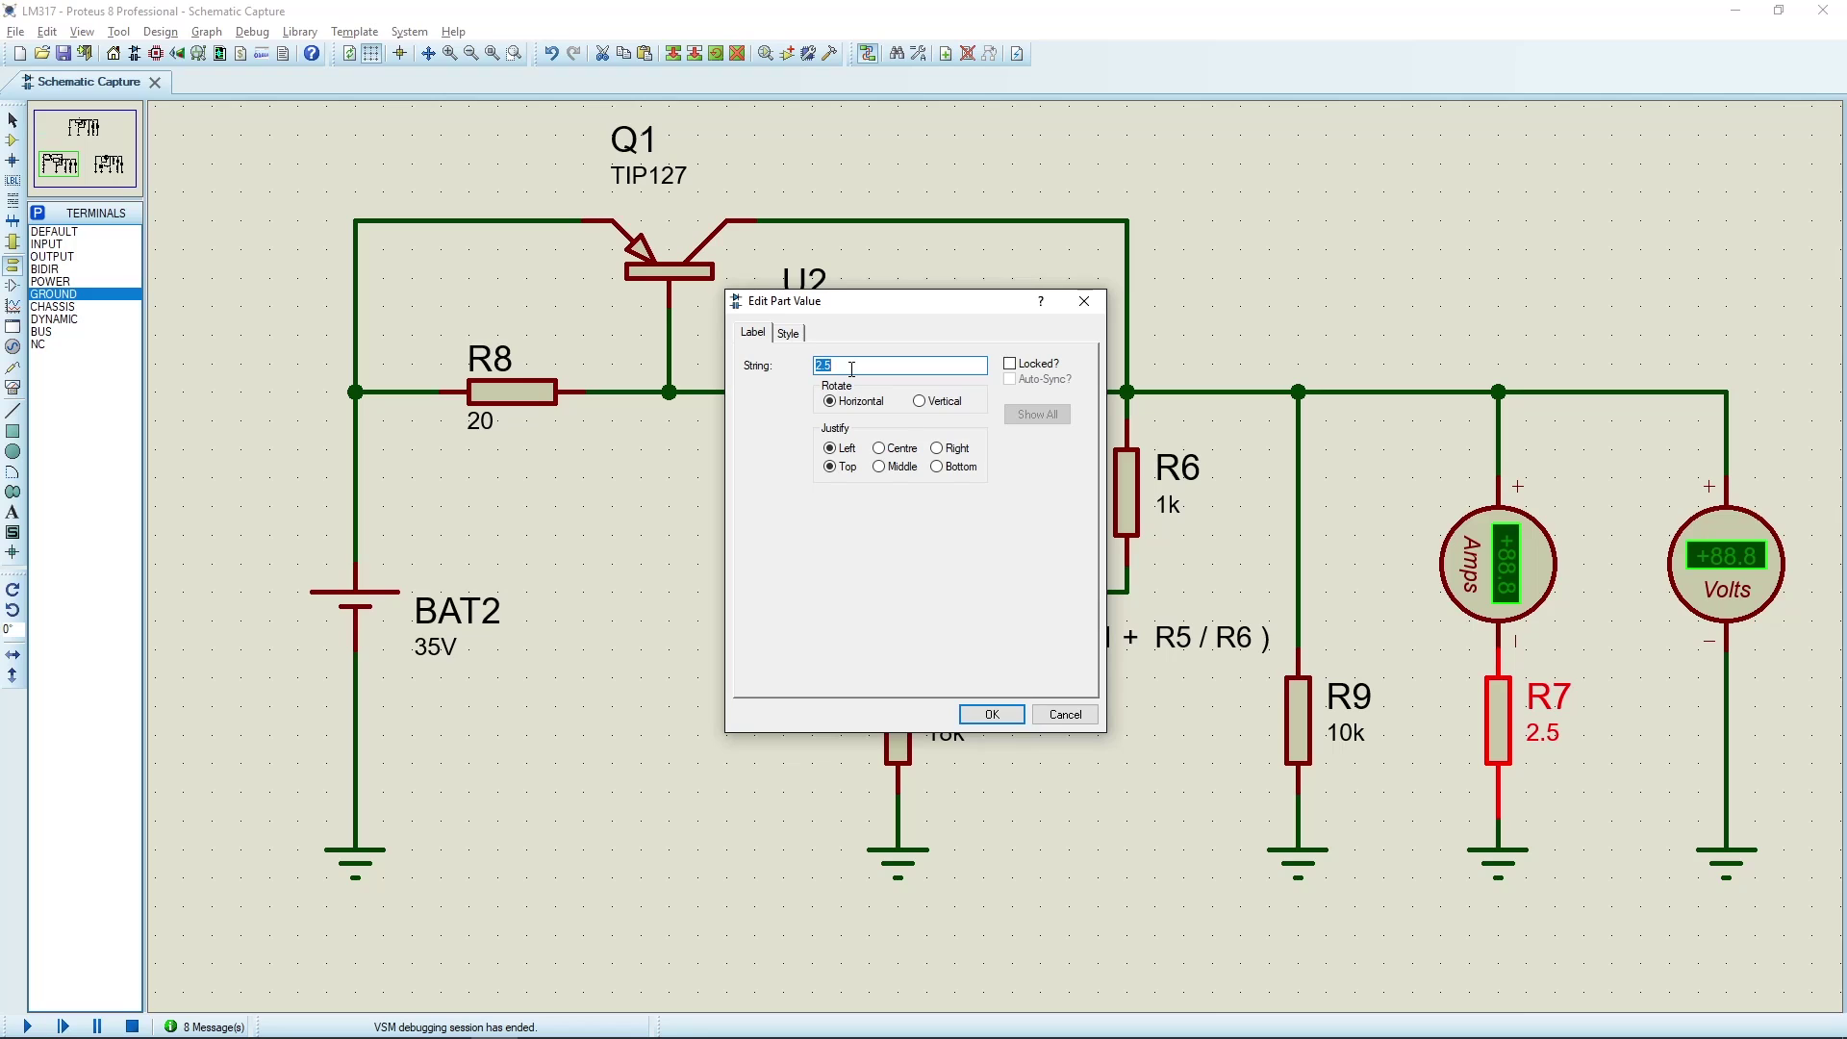
key(Return)
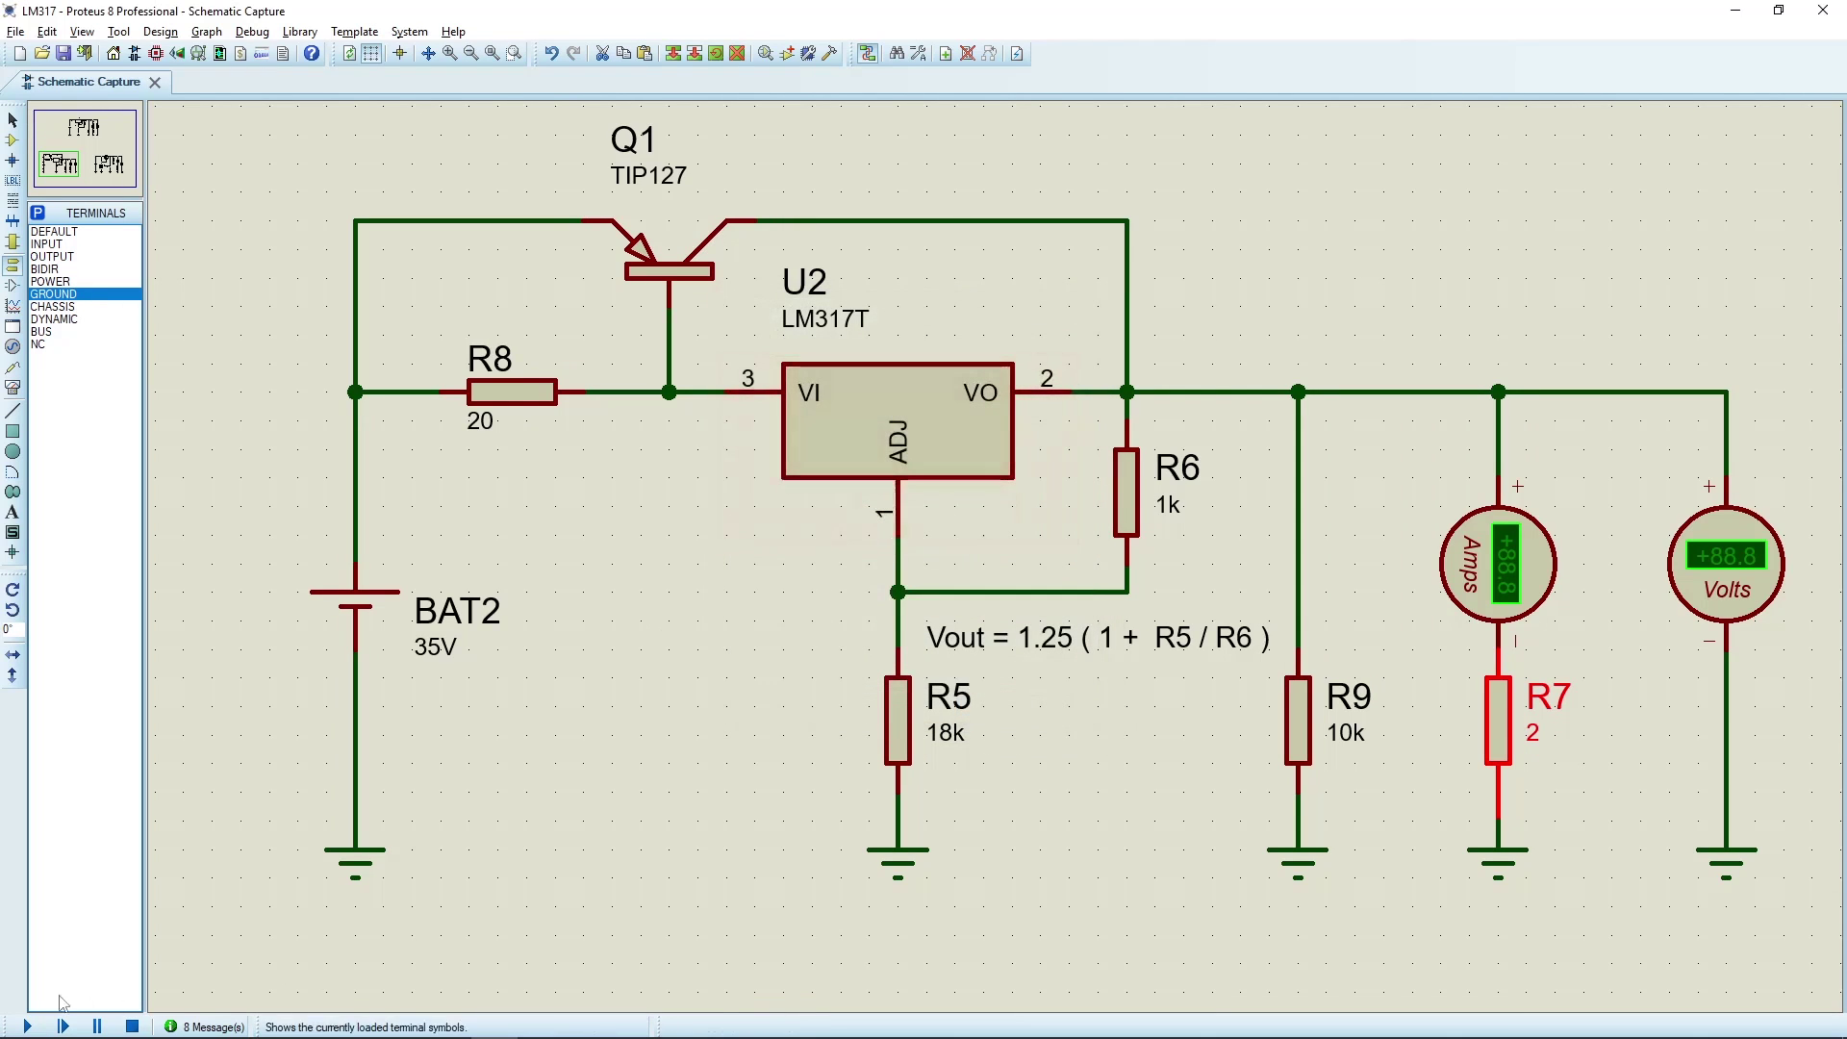
click(30, 1027)
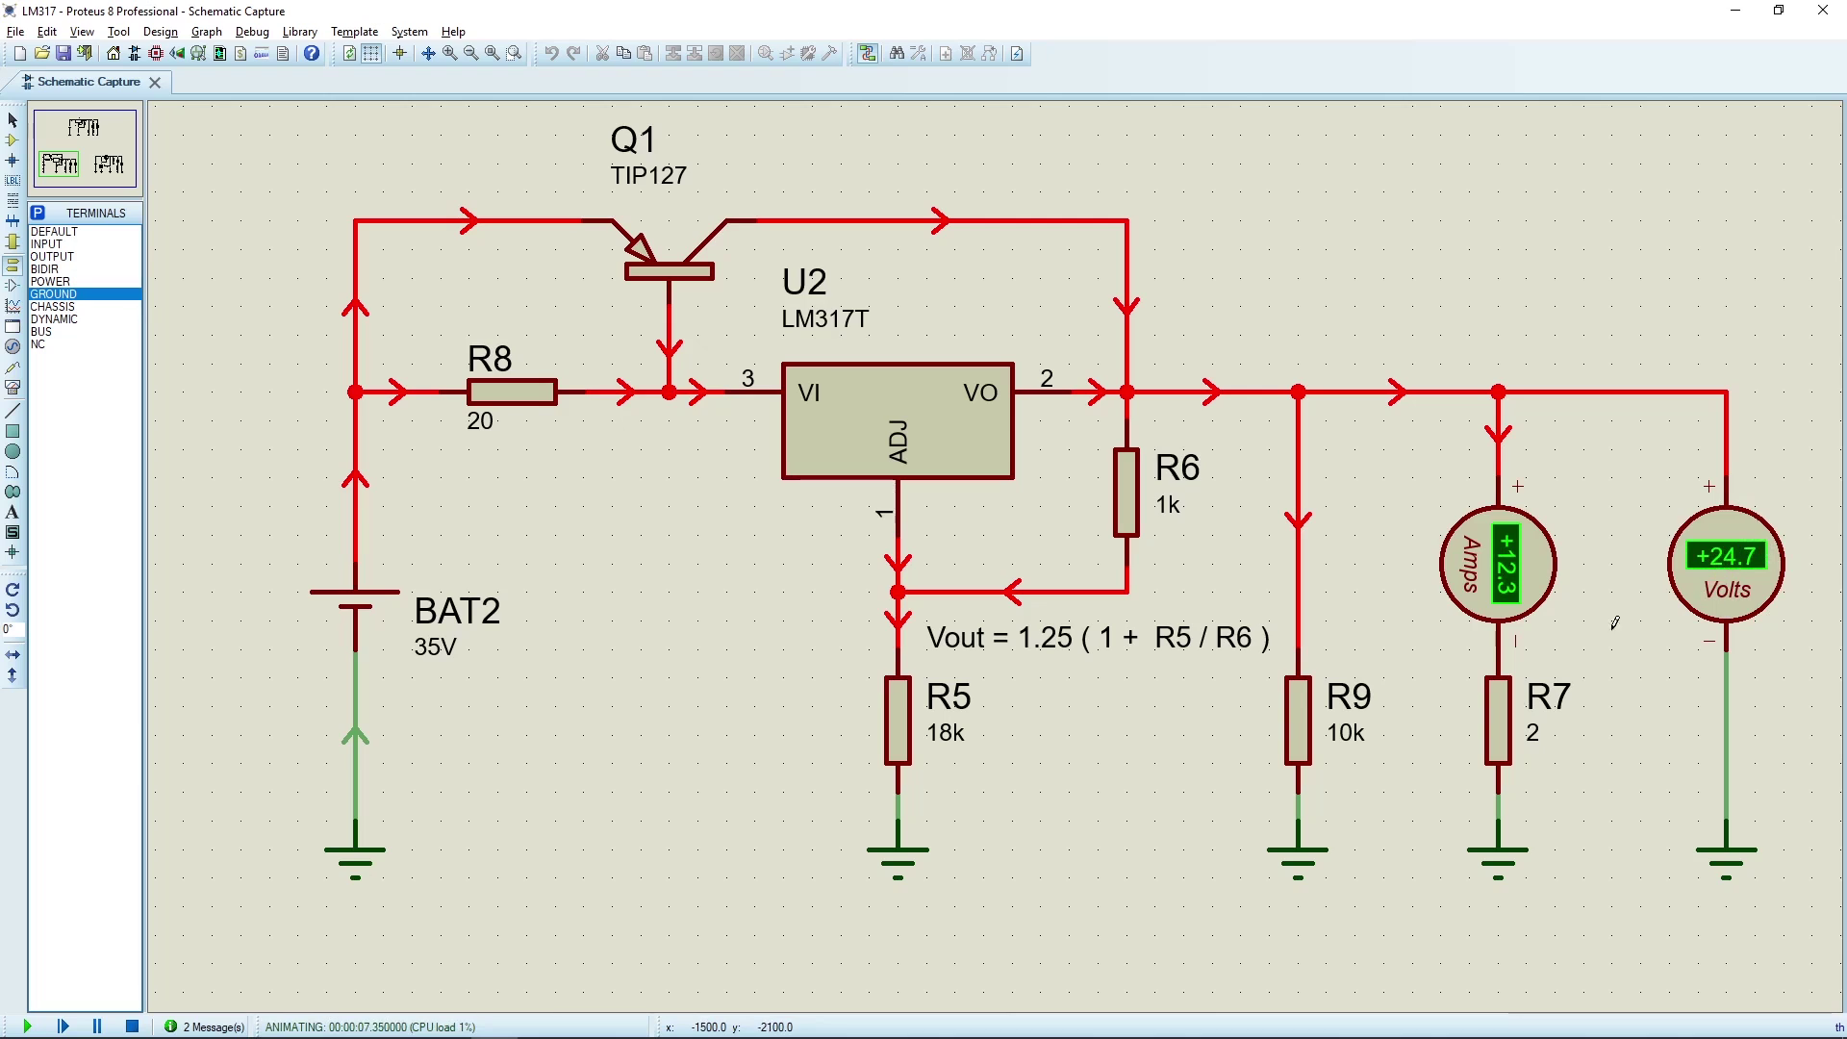
click(134, 1027)
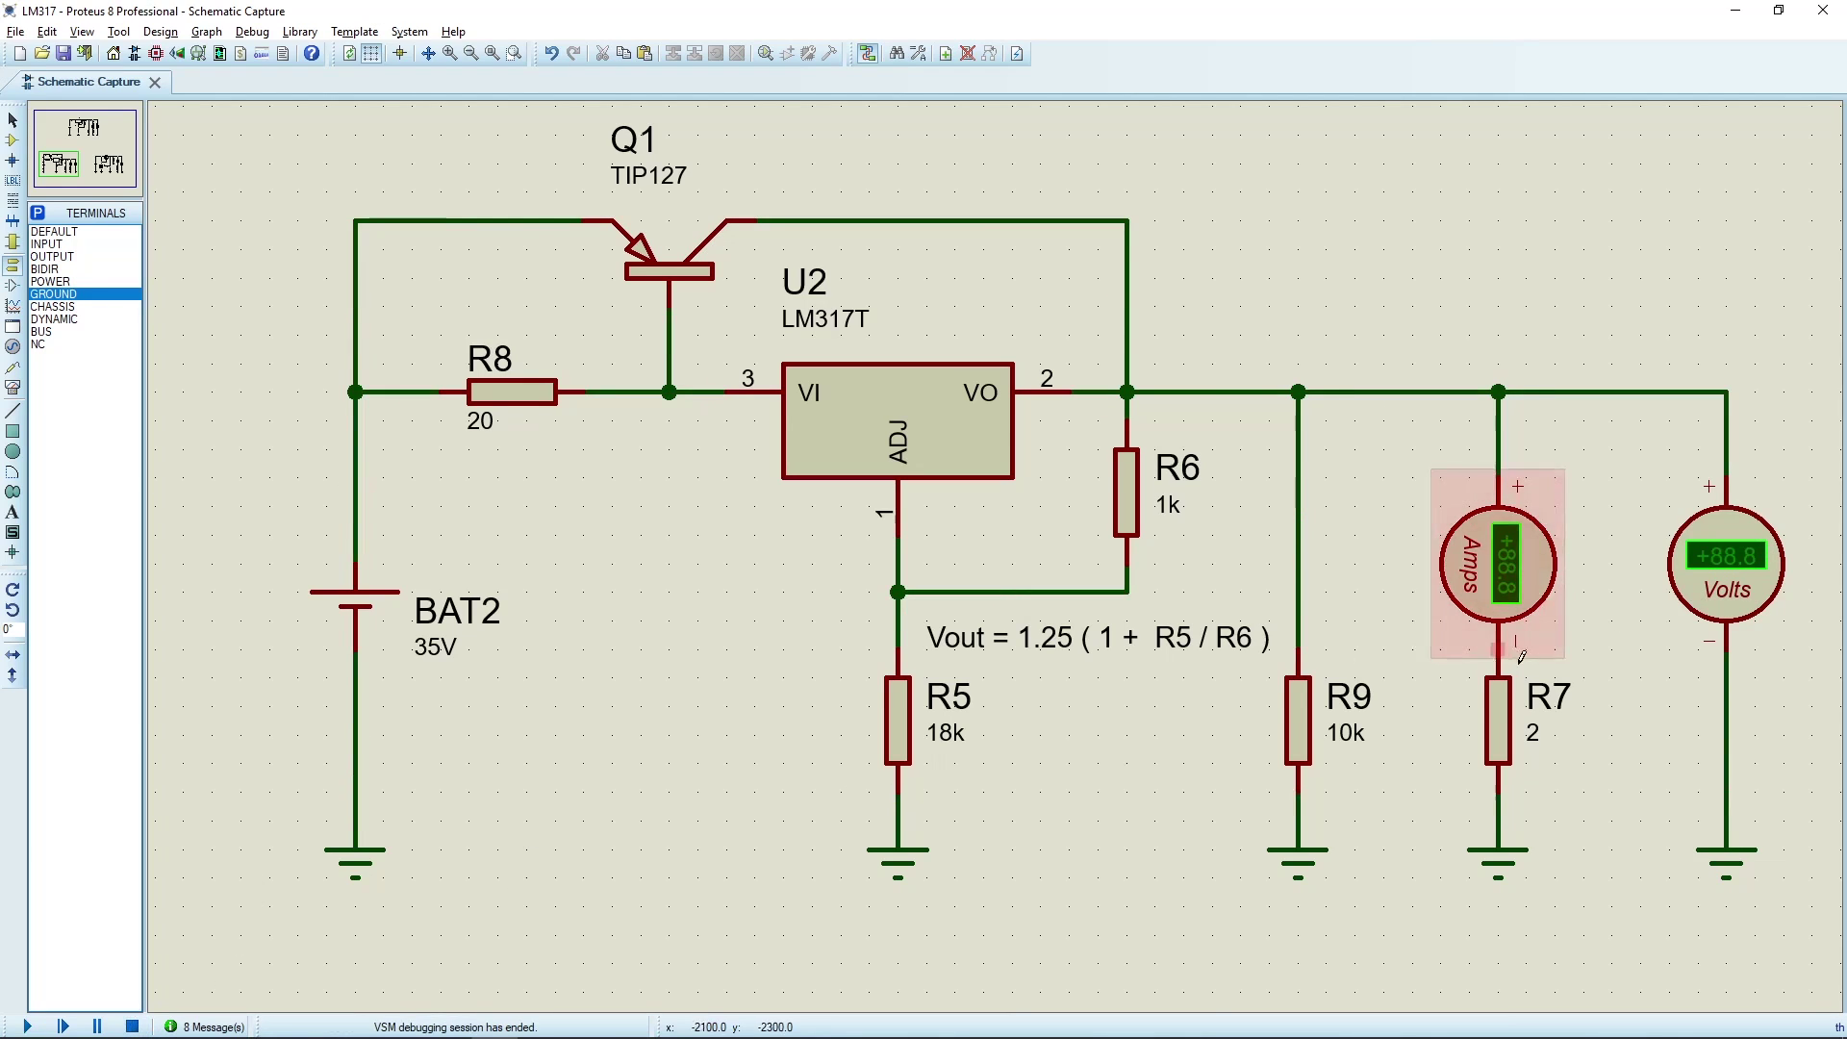
- Set load resistor R7 to 1 and start the simulation to check the output meters
double_click(1532, 733)
text(1)
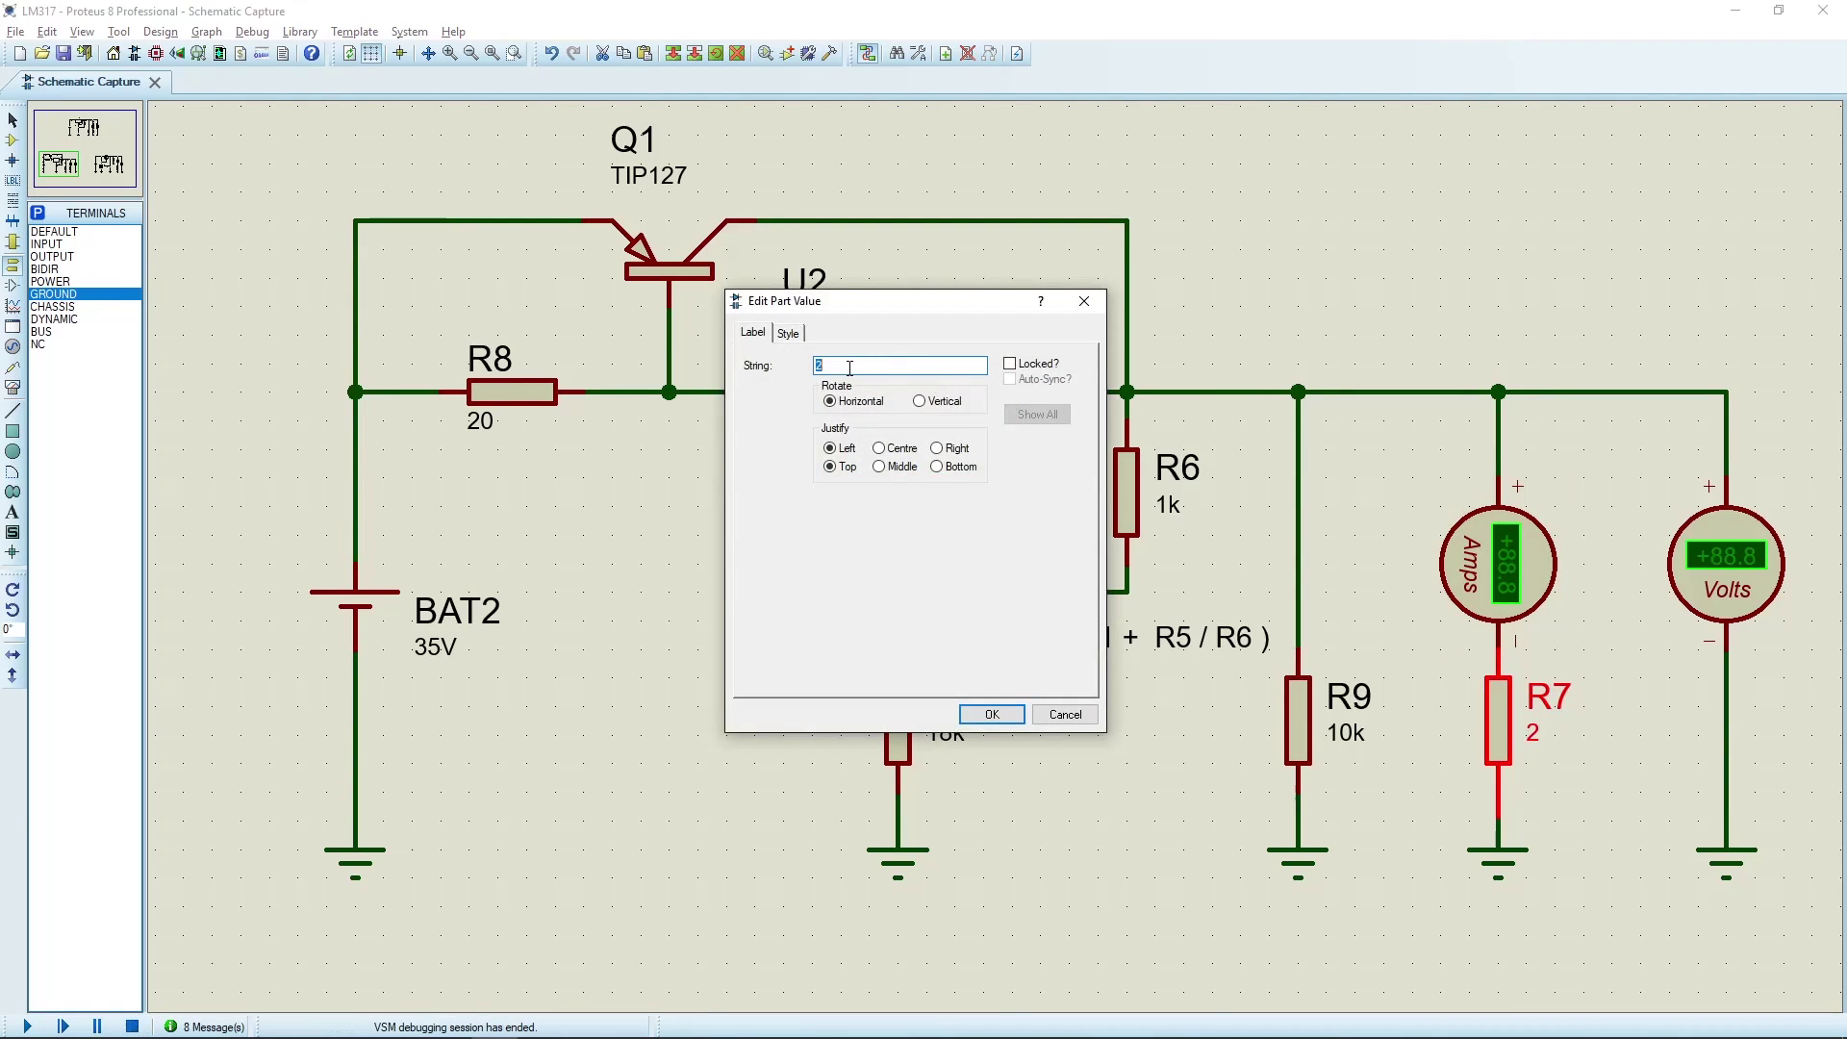
key(Return)
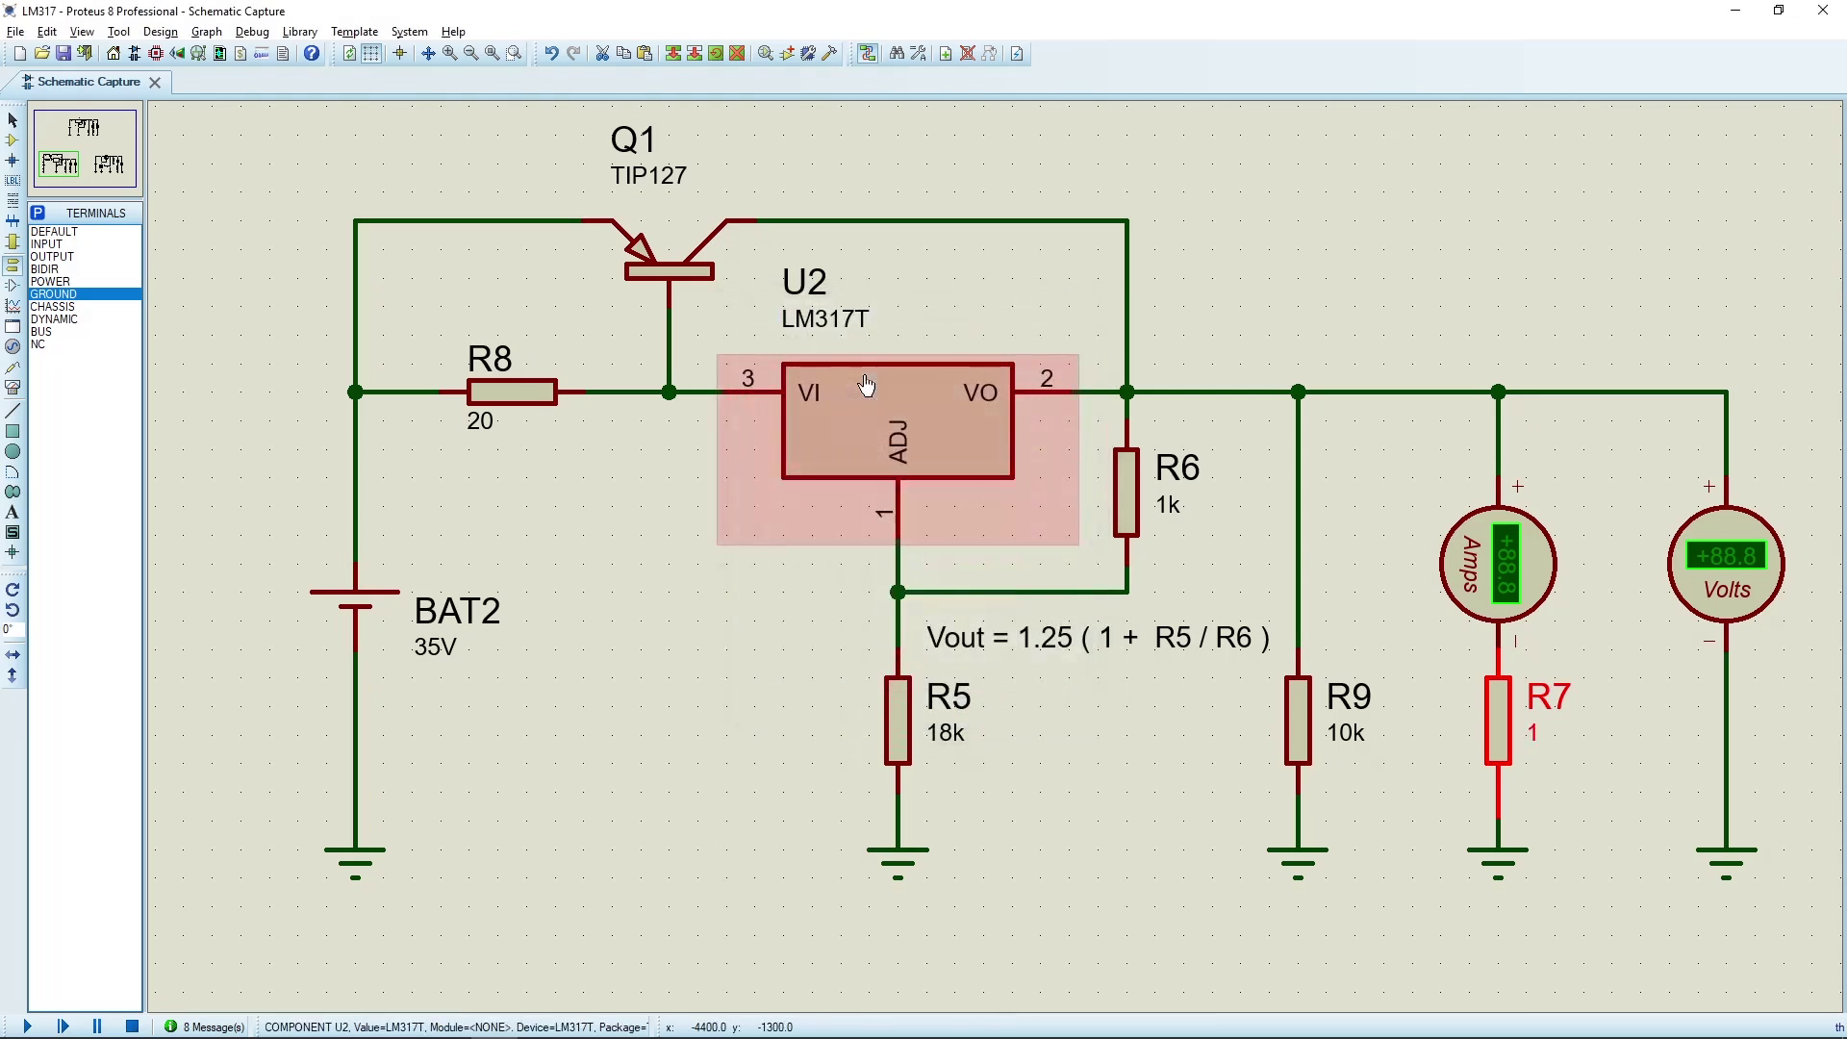
click(29, 1026)
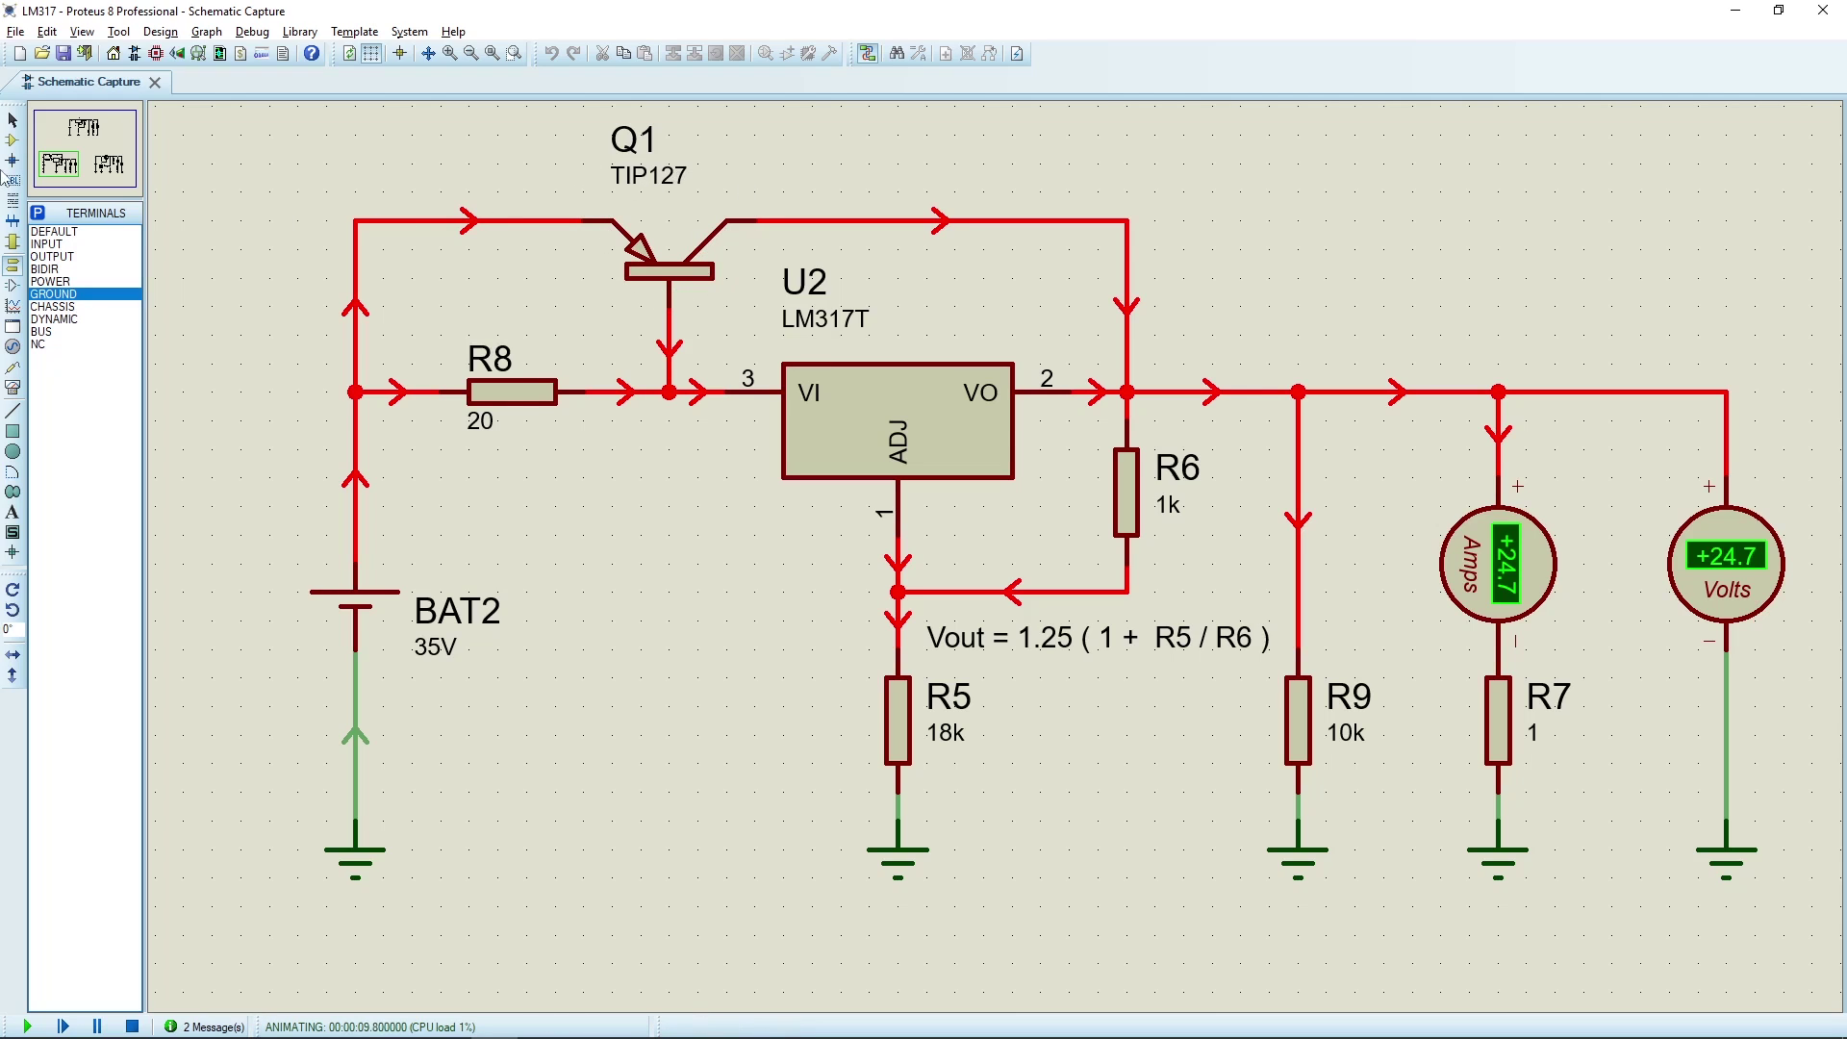
- Look up the TIP127 in the device library to read its ratings, and close the device picker without adding anything
click(13, 140)
click(37, 213)
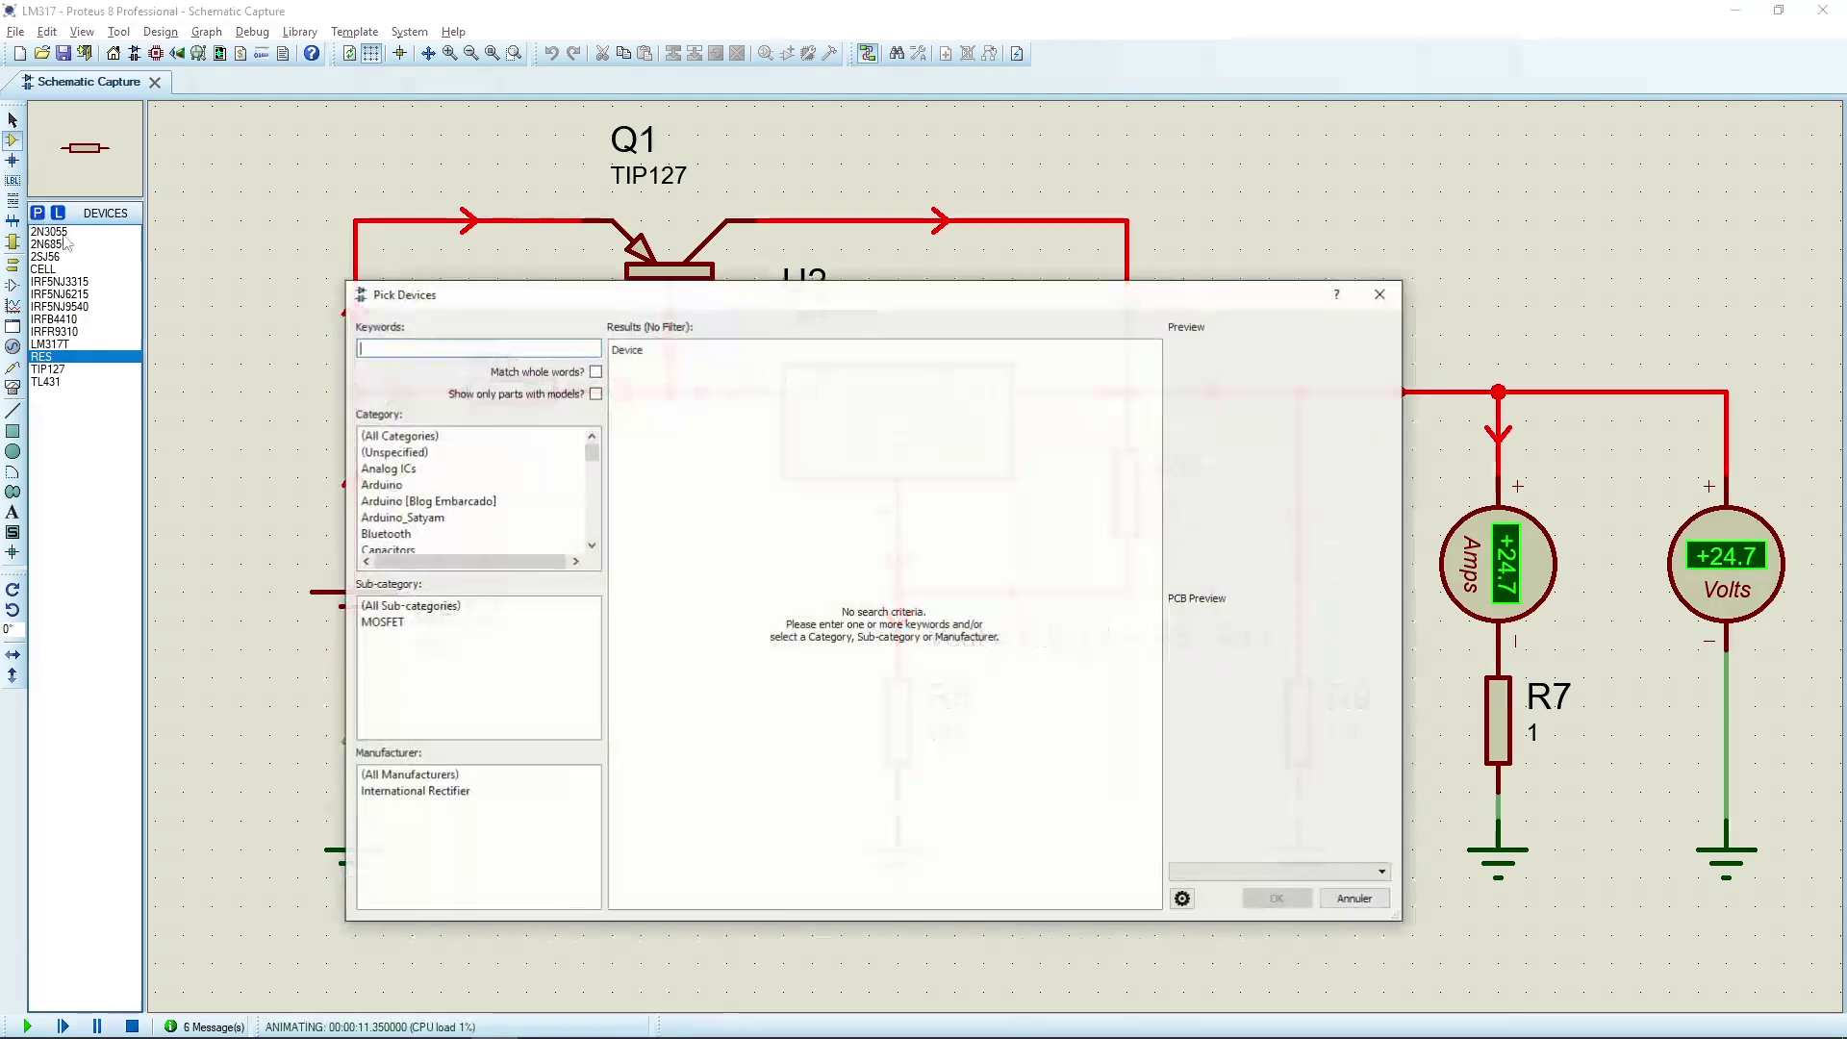
text(t)
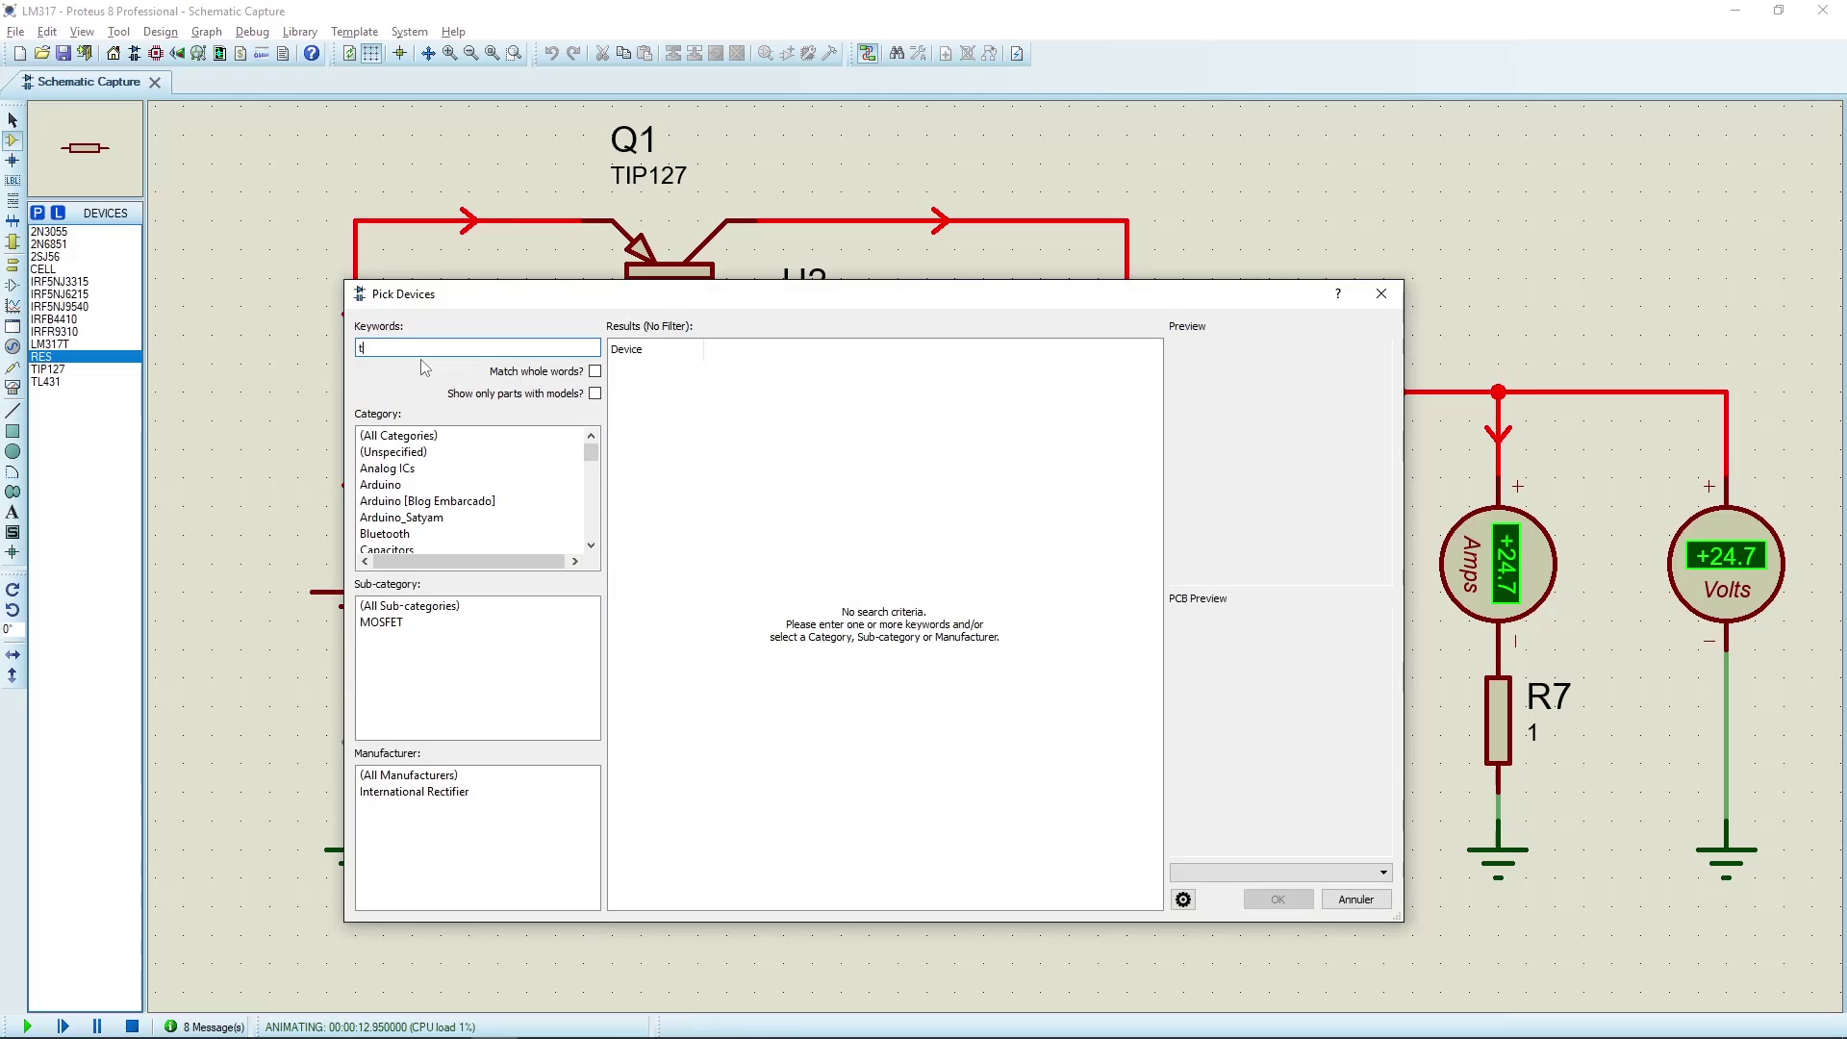
text(ip12)
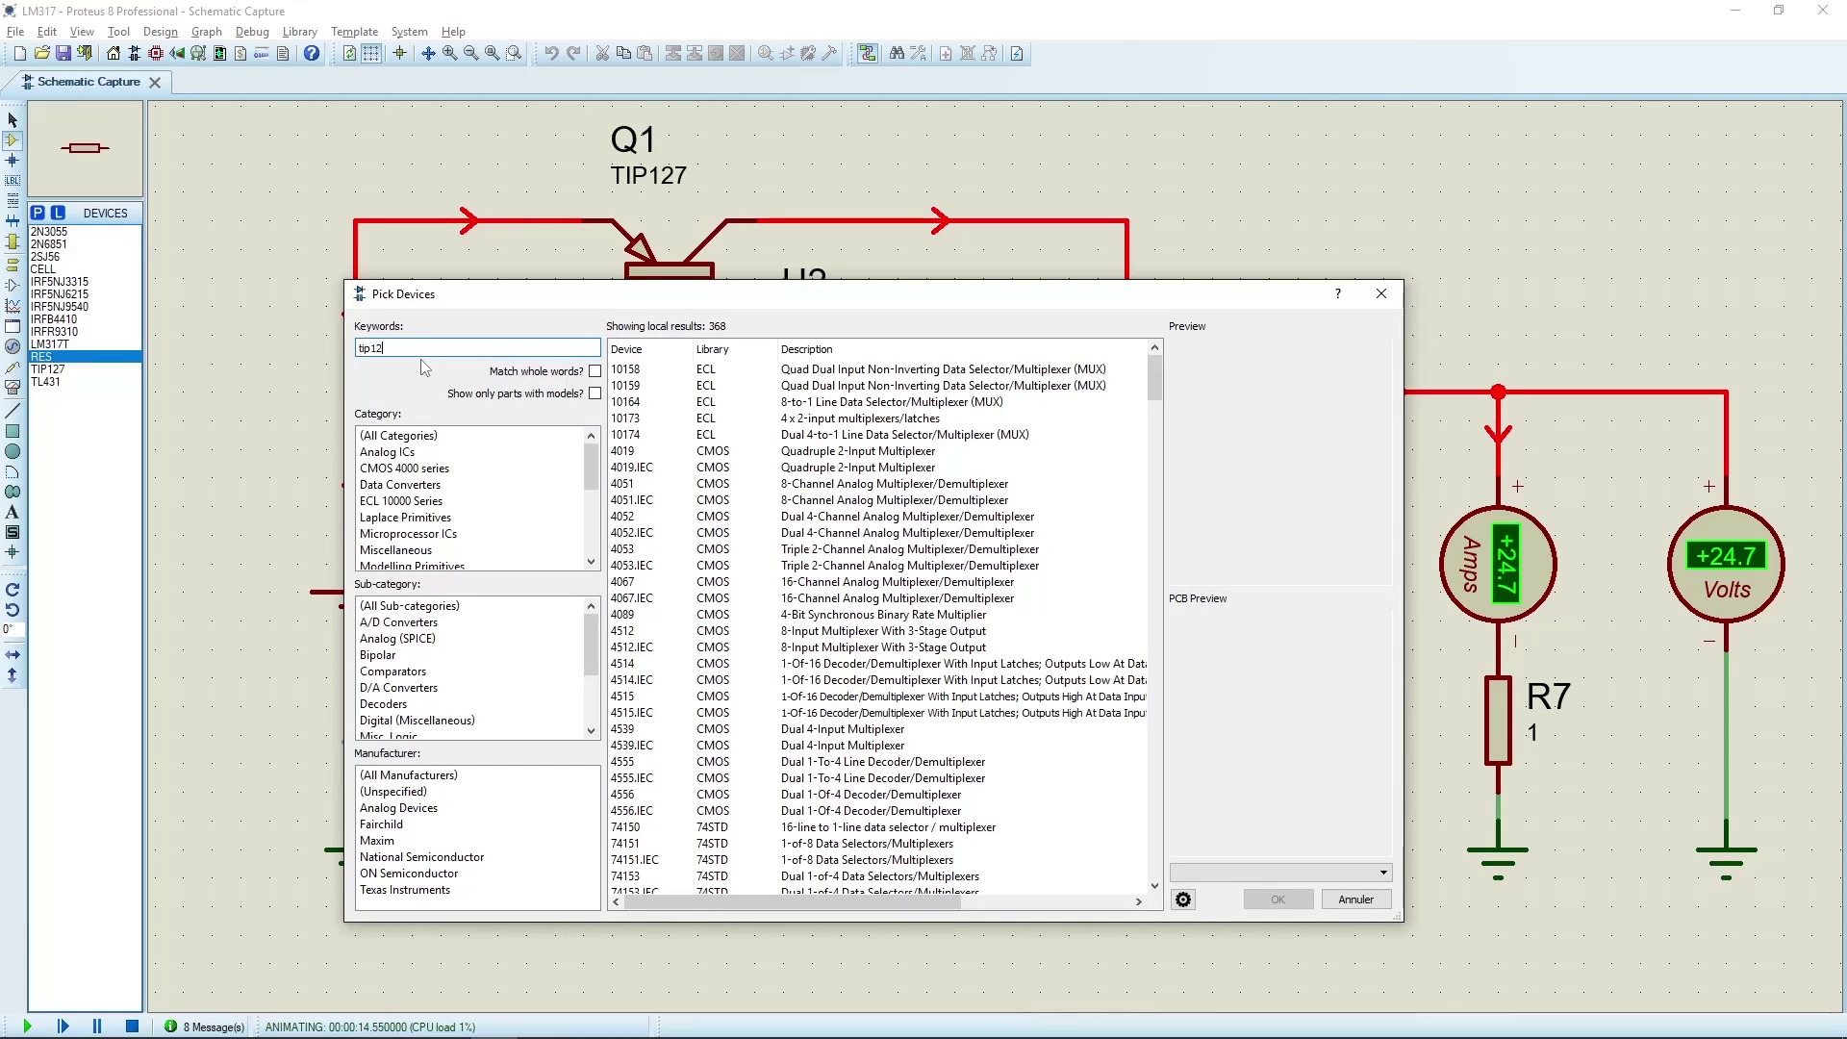
text(7)
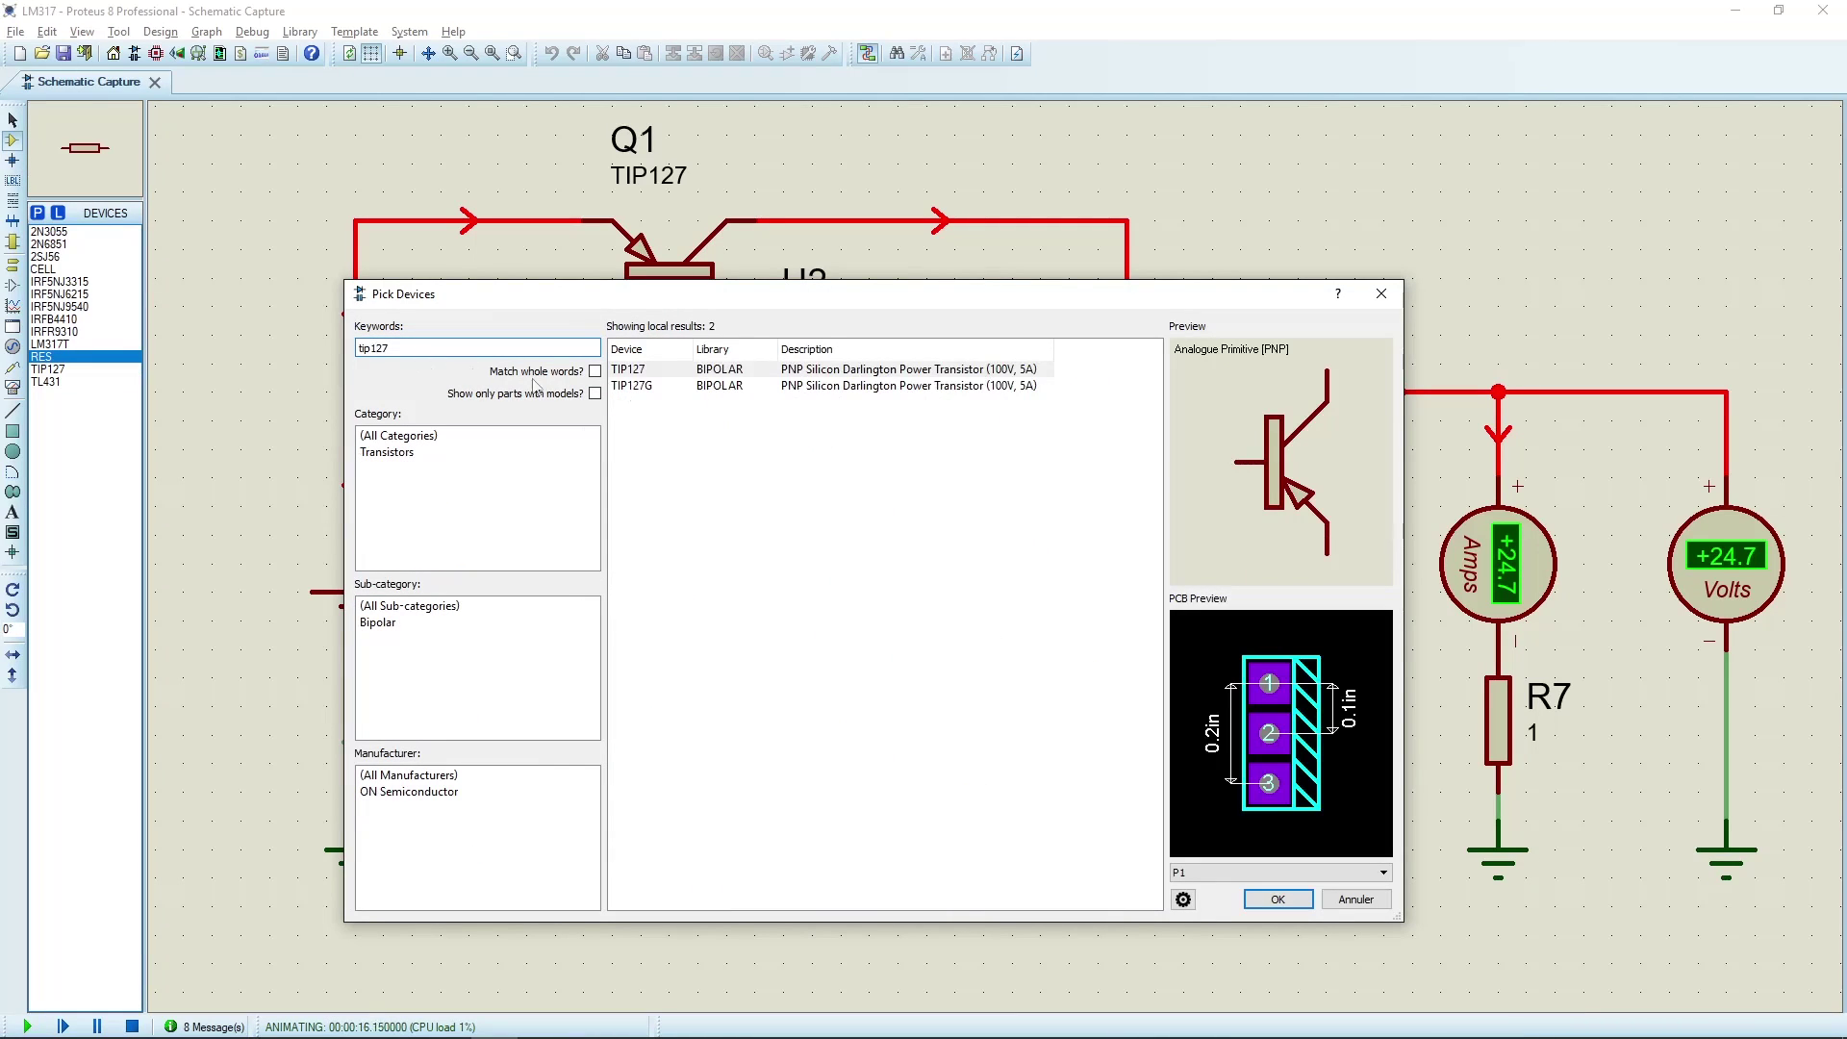
click(1014, 372)
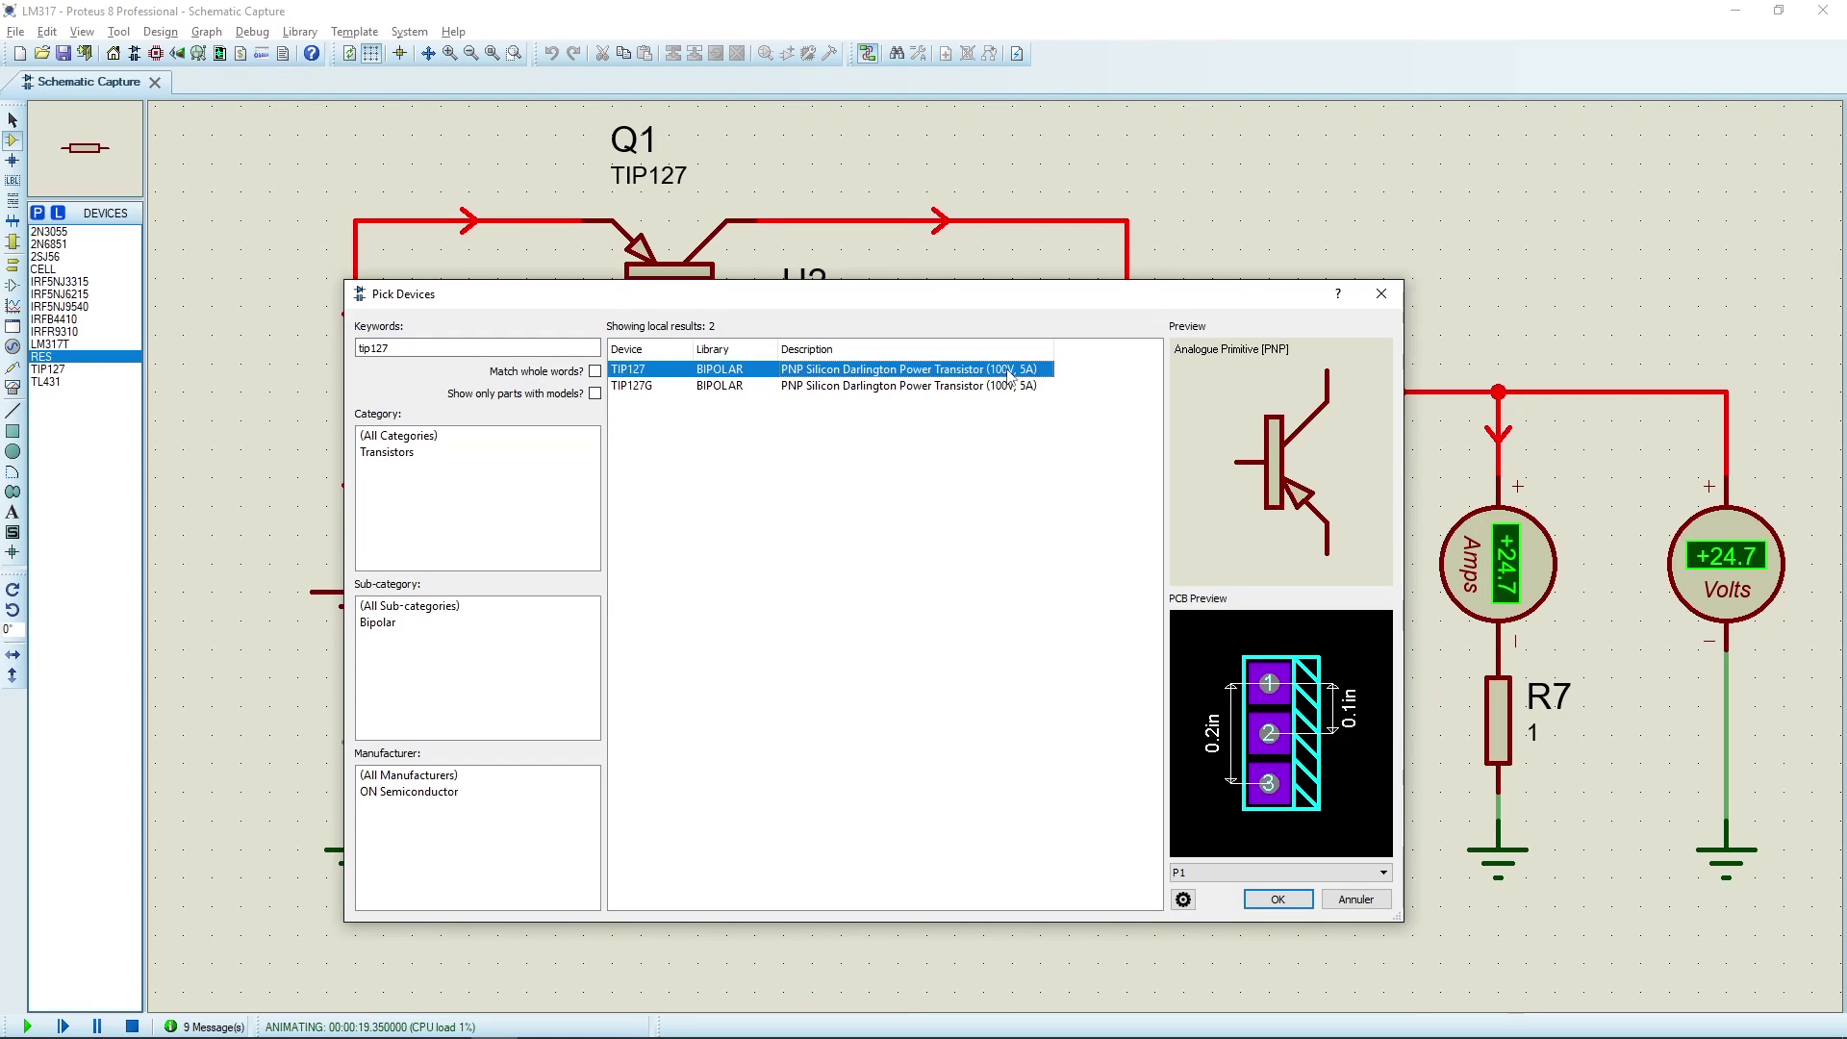
click(1381, 296)
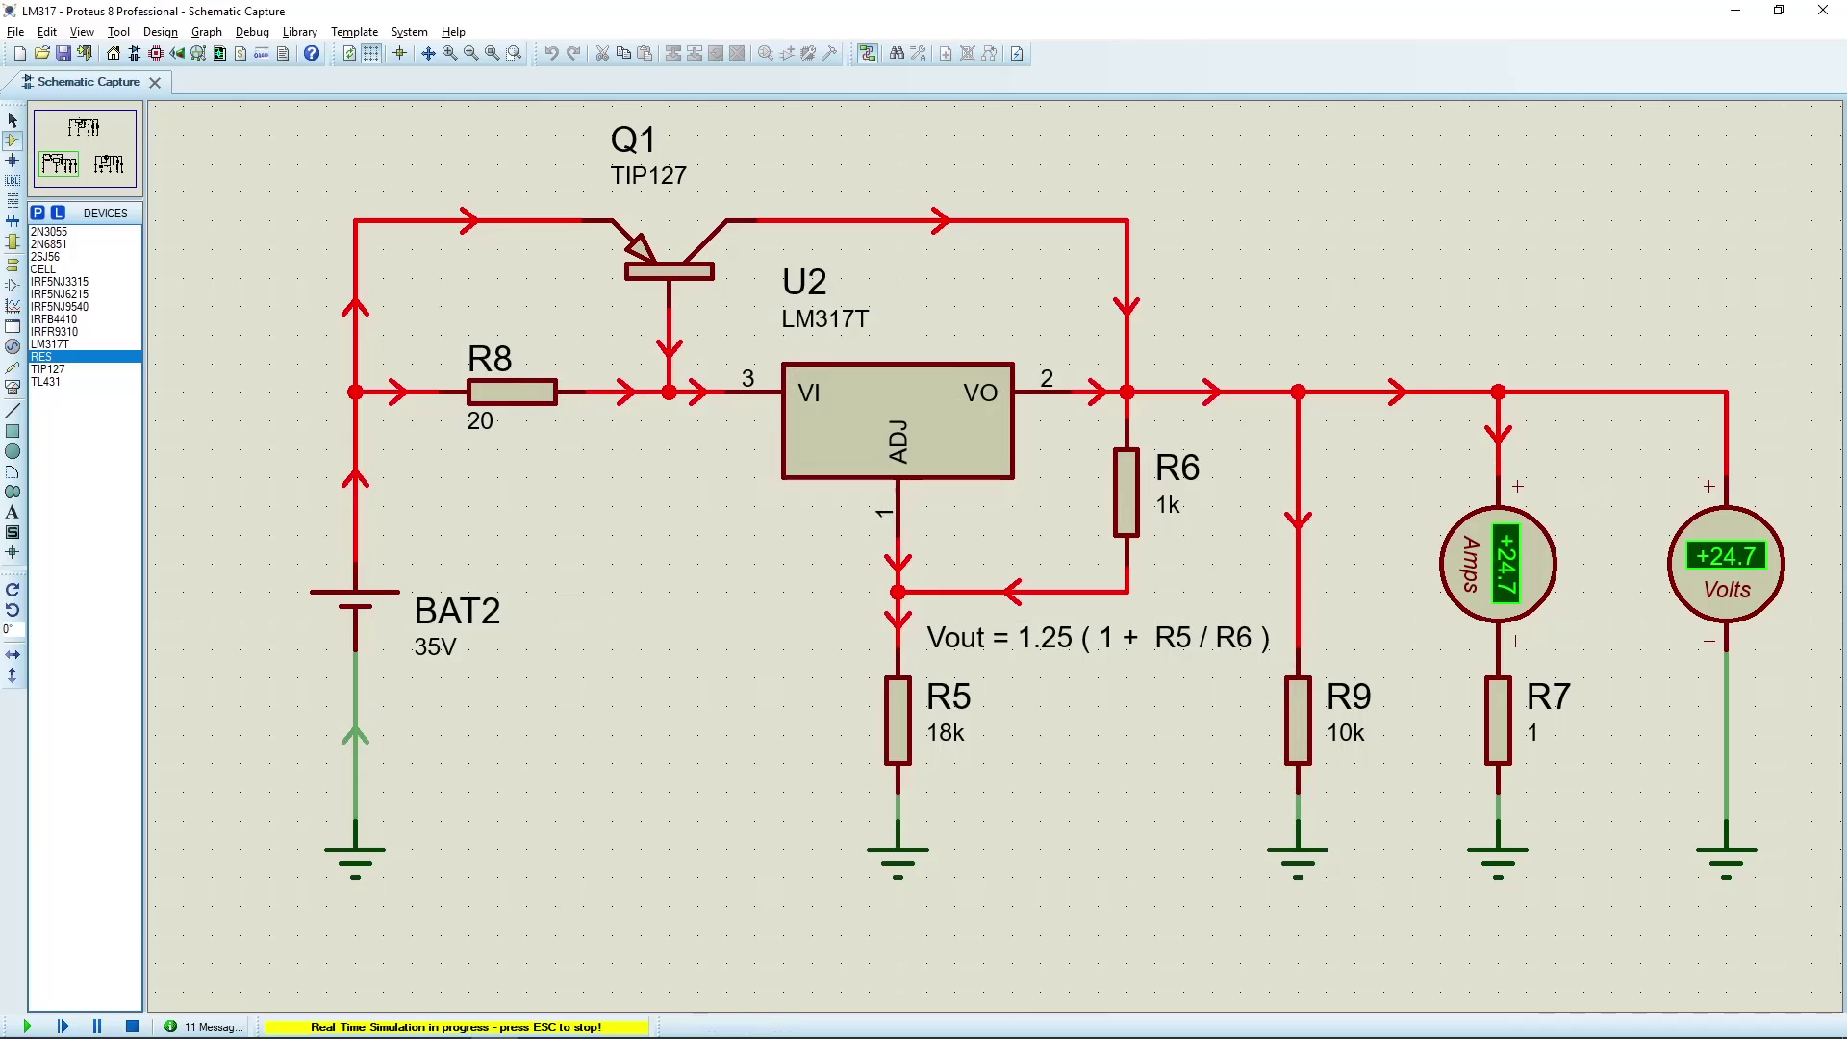
- Stop the running simulation, set load resistor R7 to 0.5, rerun to check the output meters, and stop it
click(131, 1026)
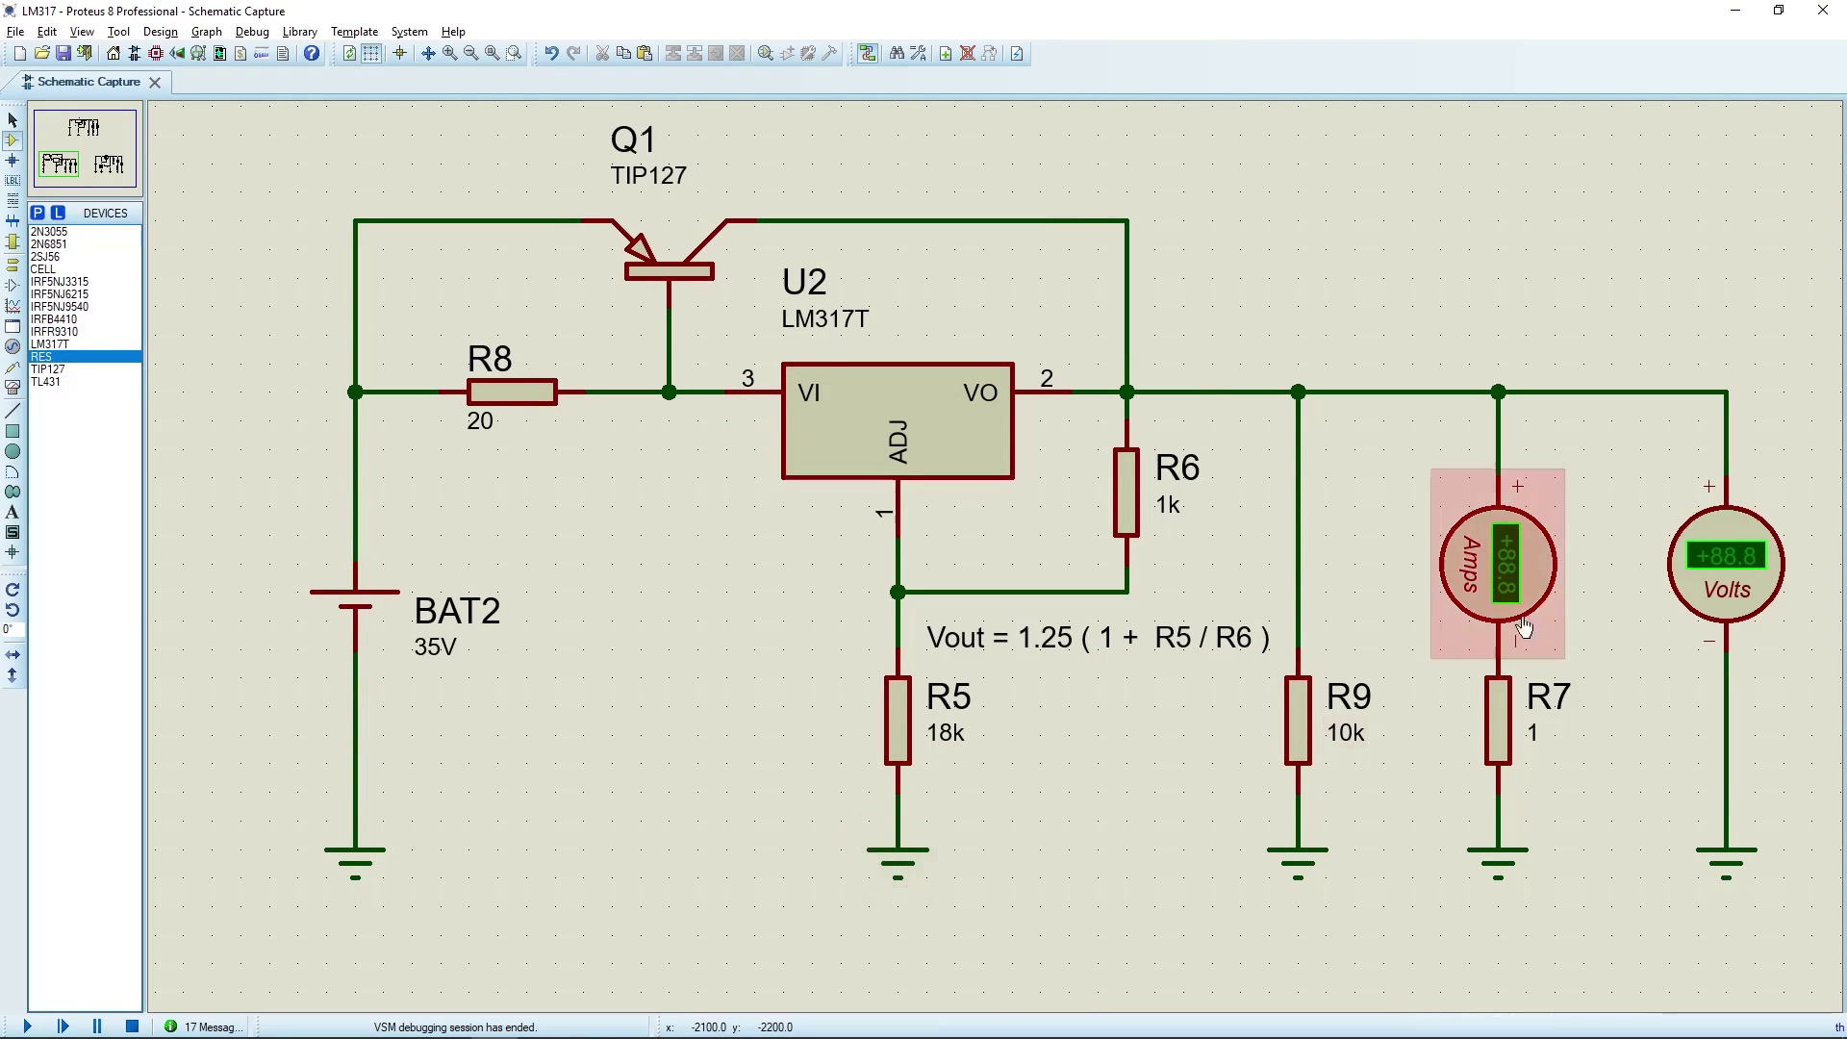
double_click(1506, 747)
drag(829, 400, 797, 401)
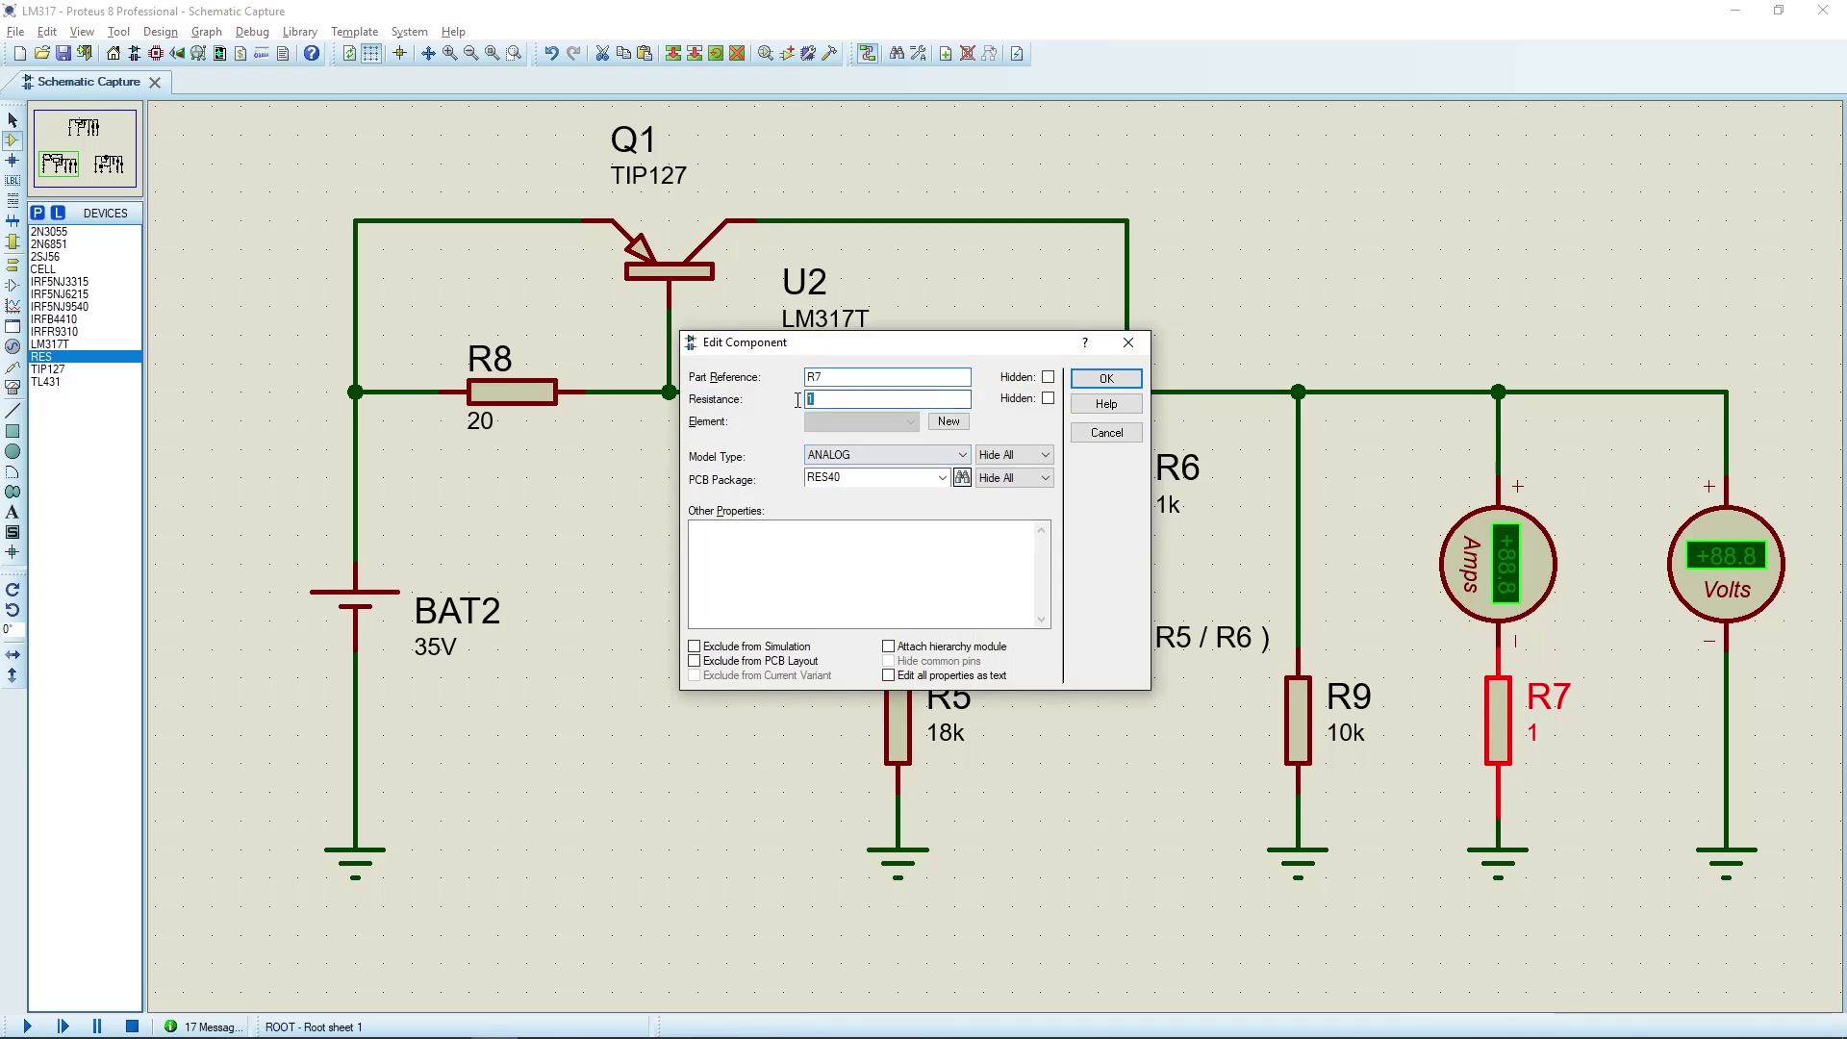
text(0.5)
key(Return)
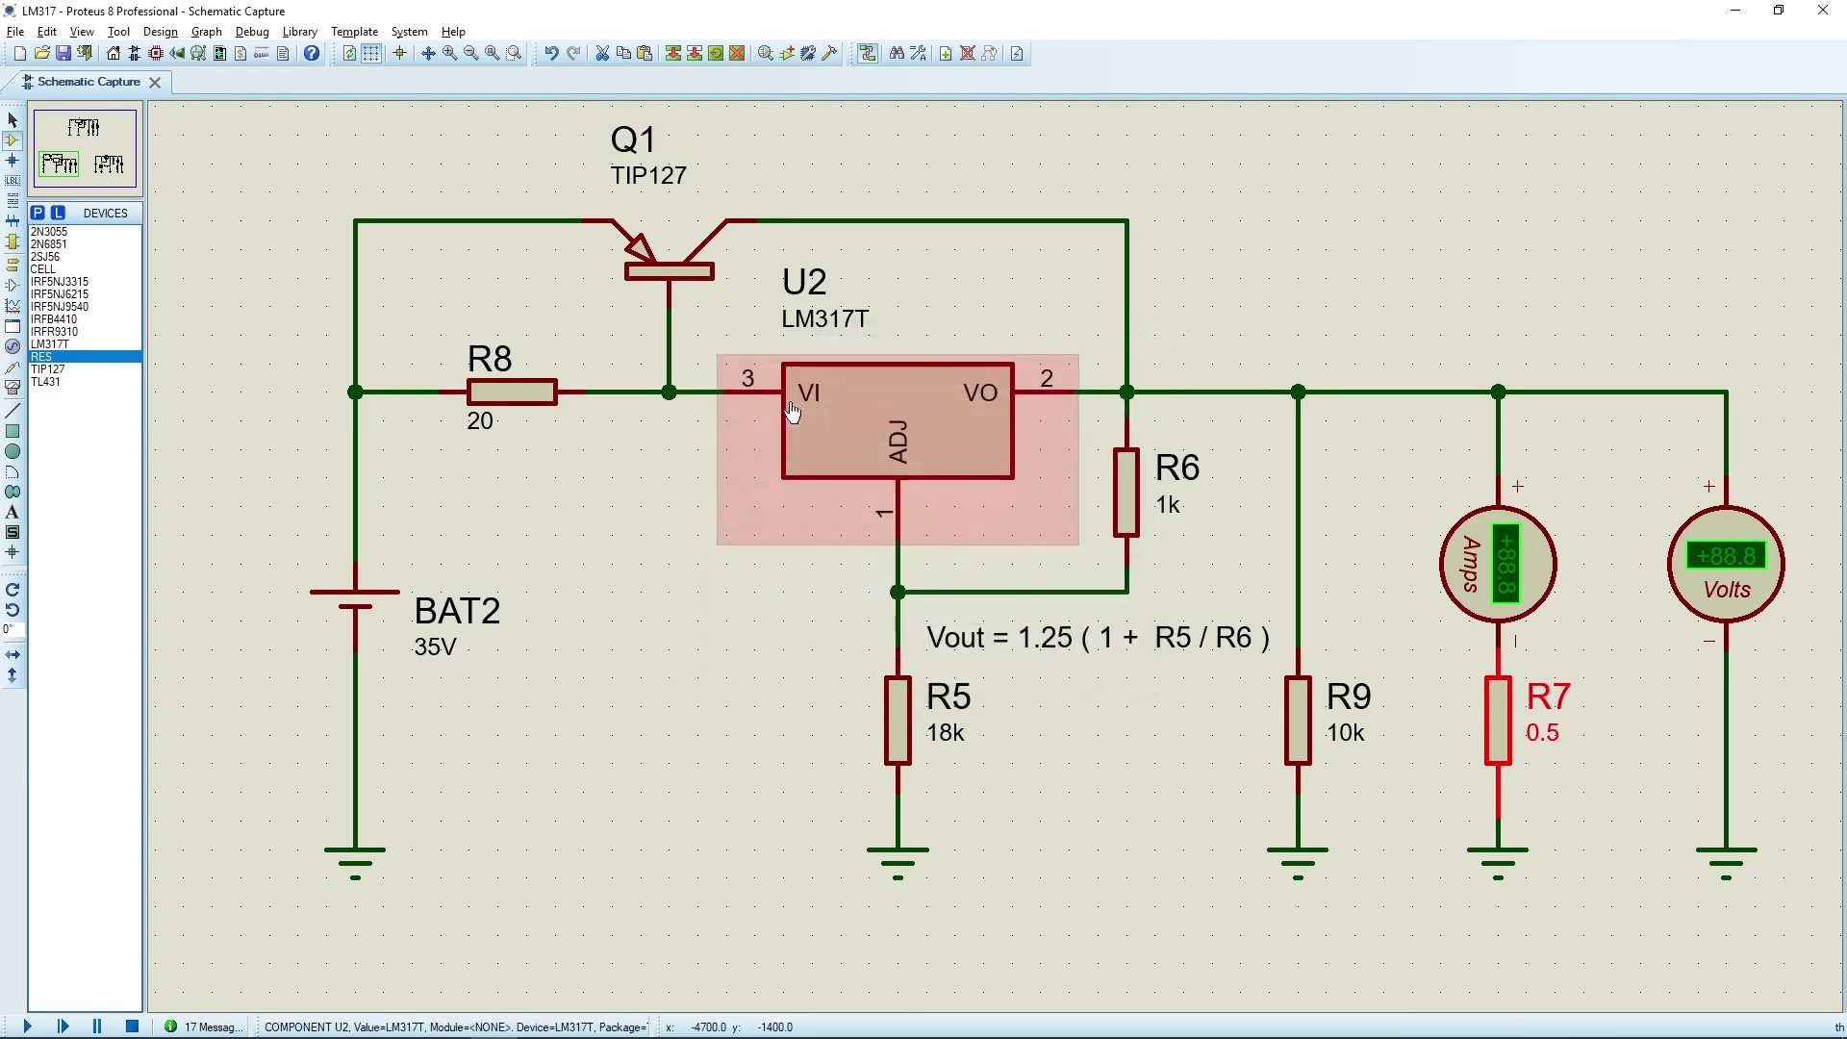
click(26, 1027)
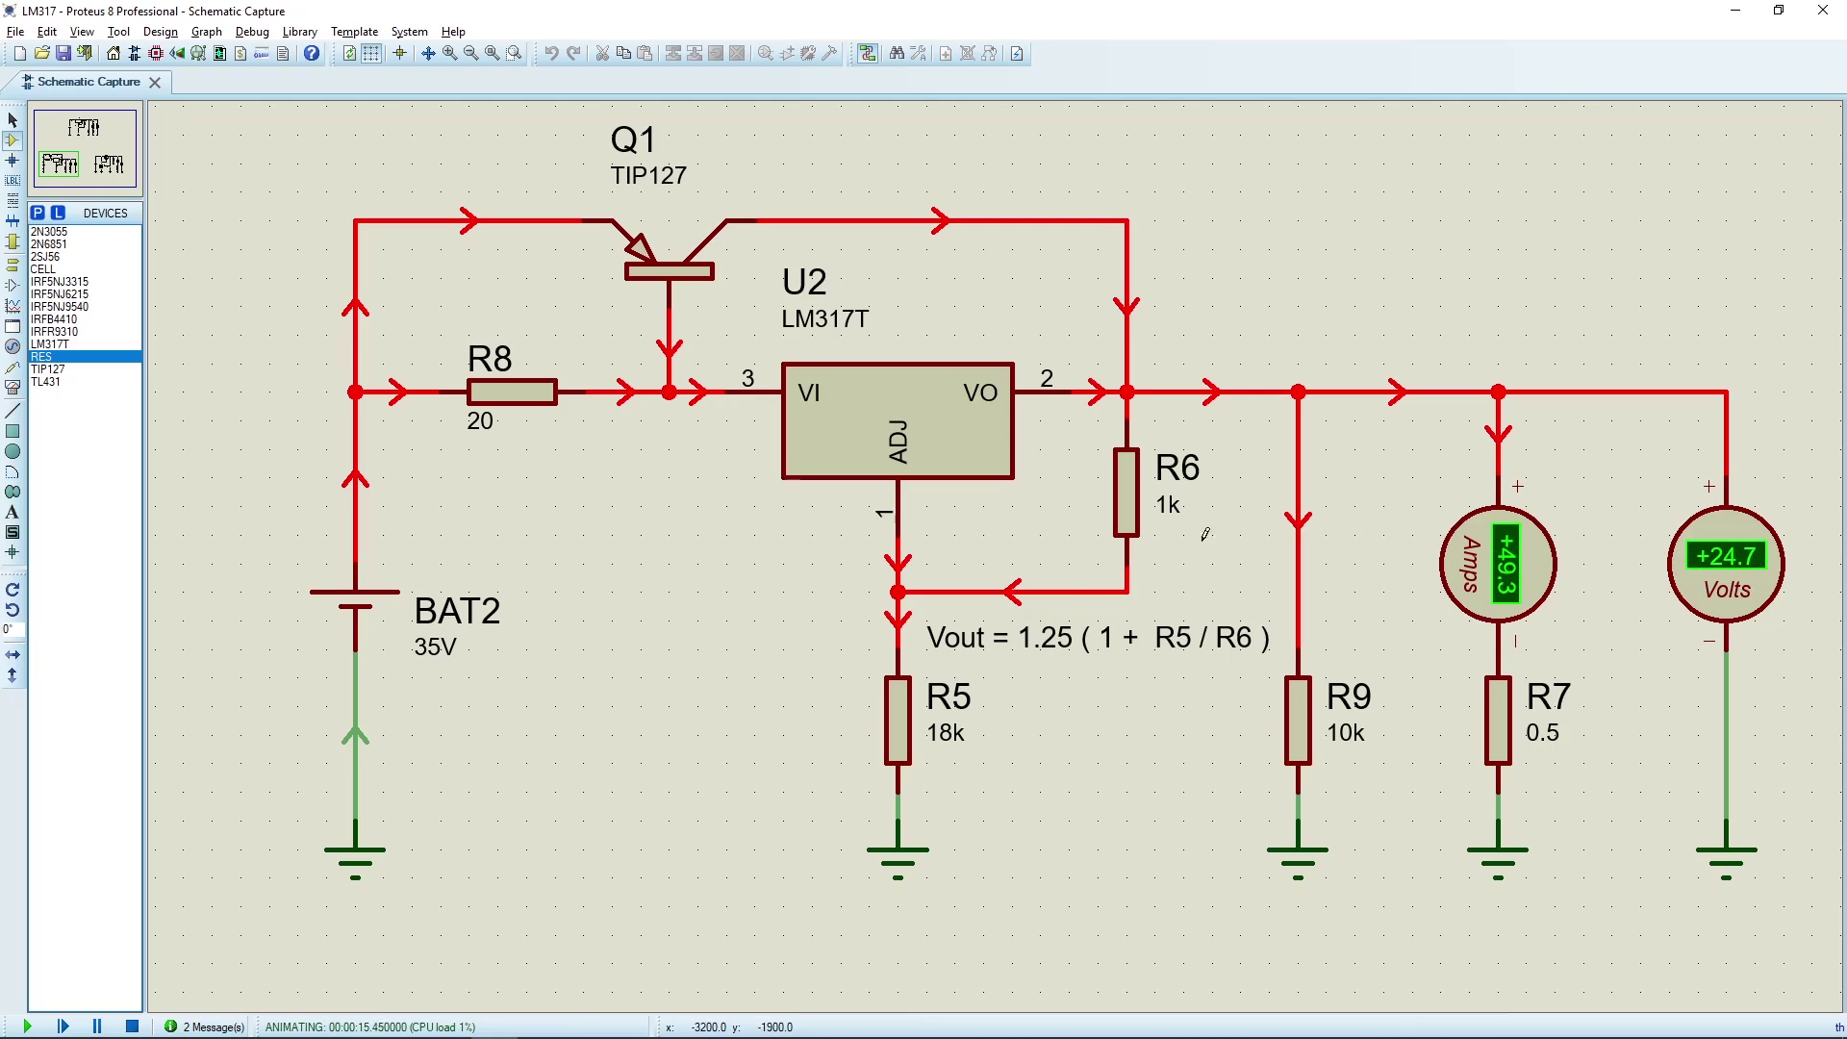
click(132, 1027)
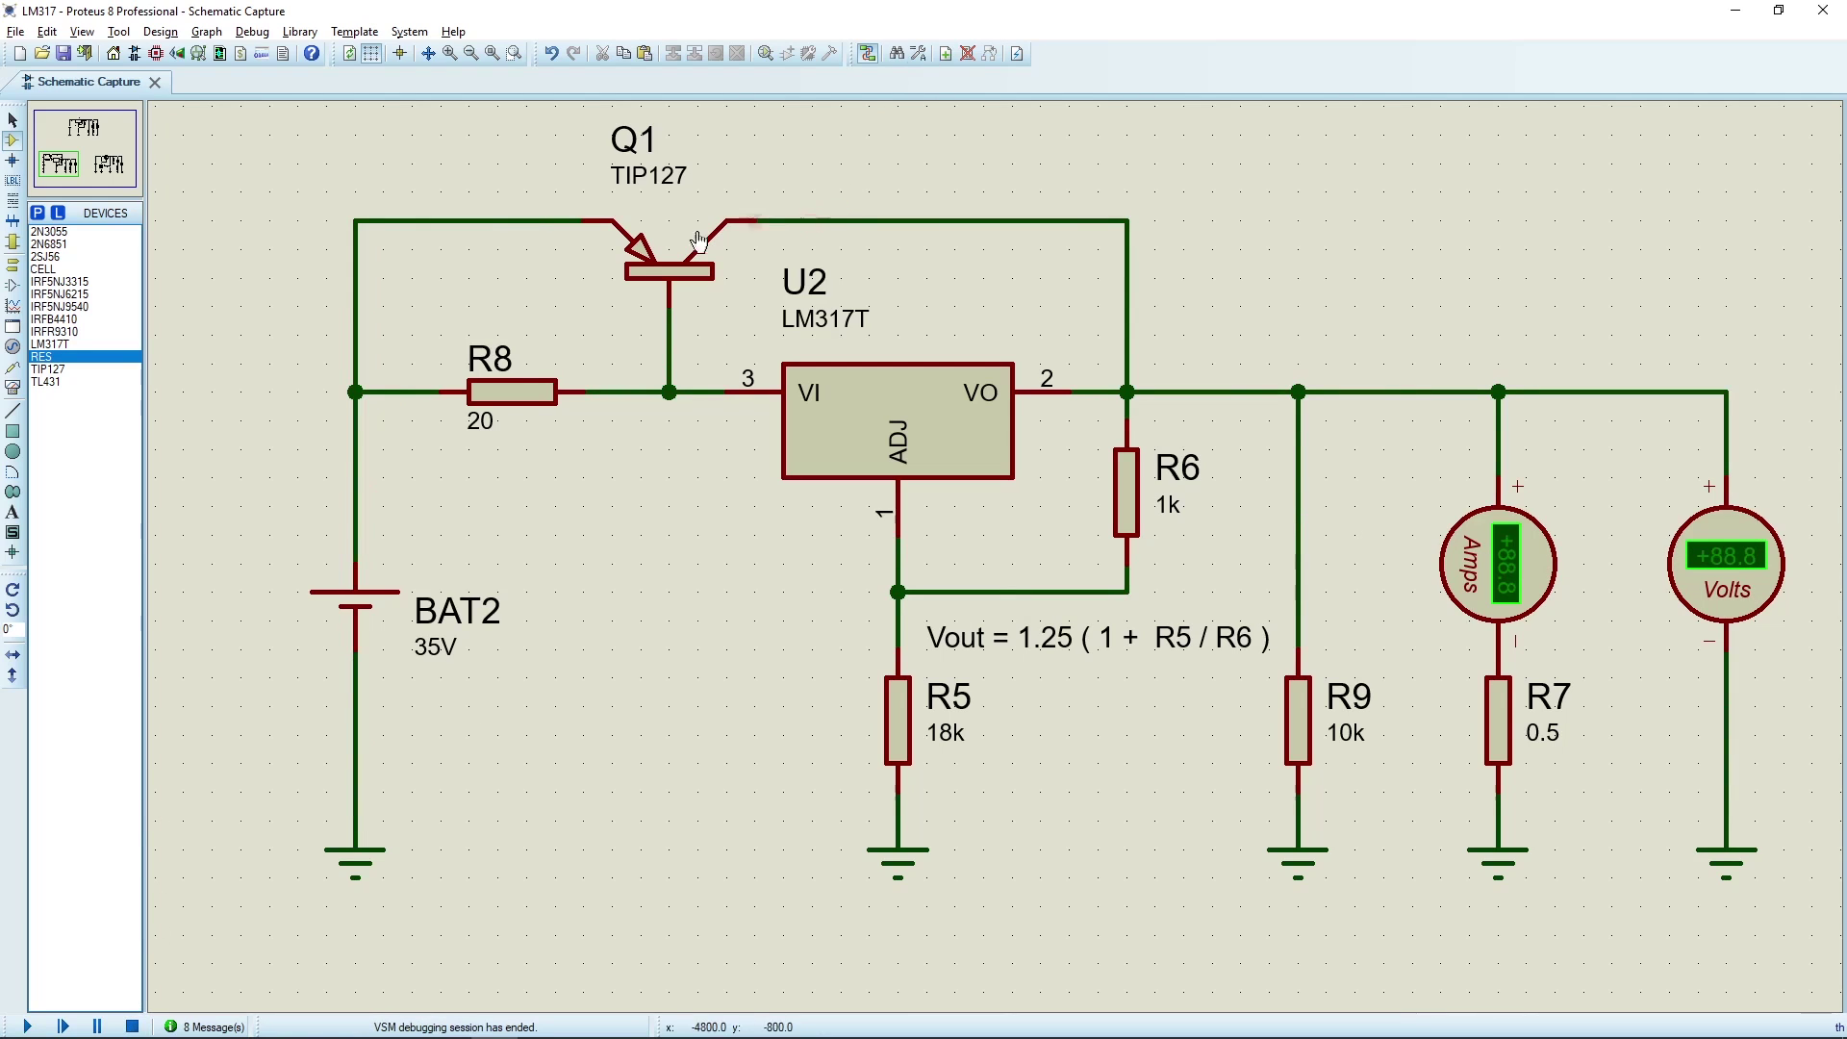
- Delete the wire from Q1's collector to the LM317T output and place a DC ammeter in its path
right_click(870, 220)
right_click(870, 221)
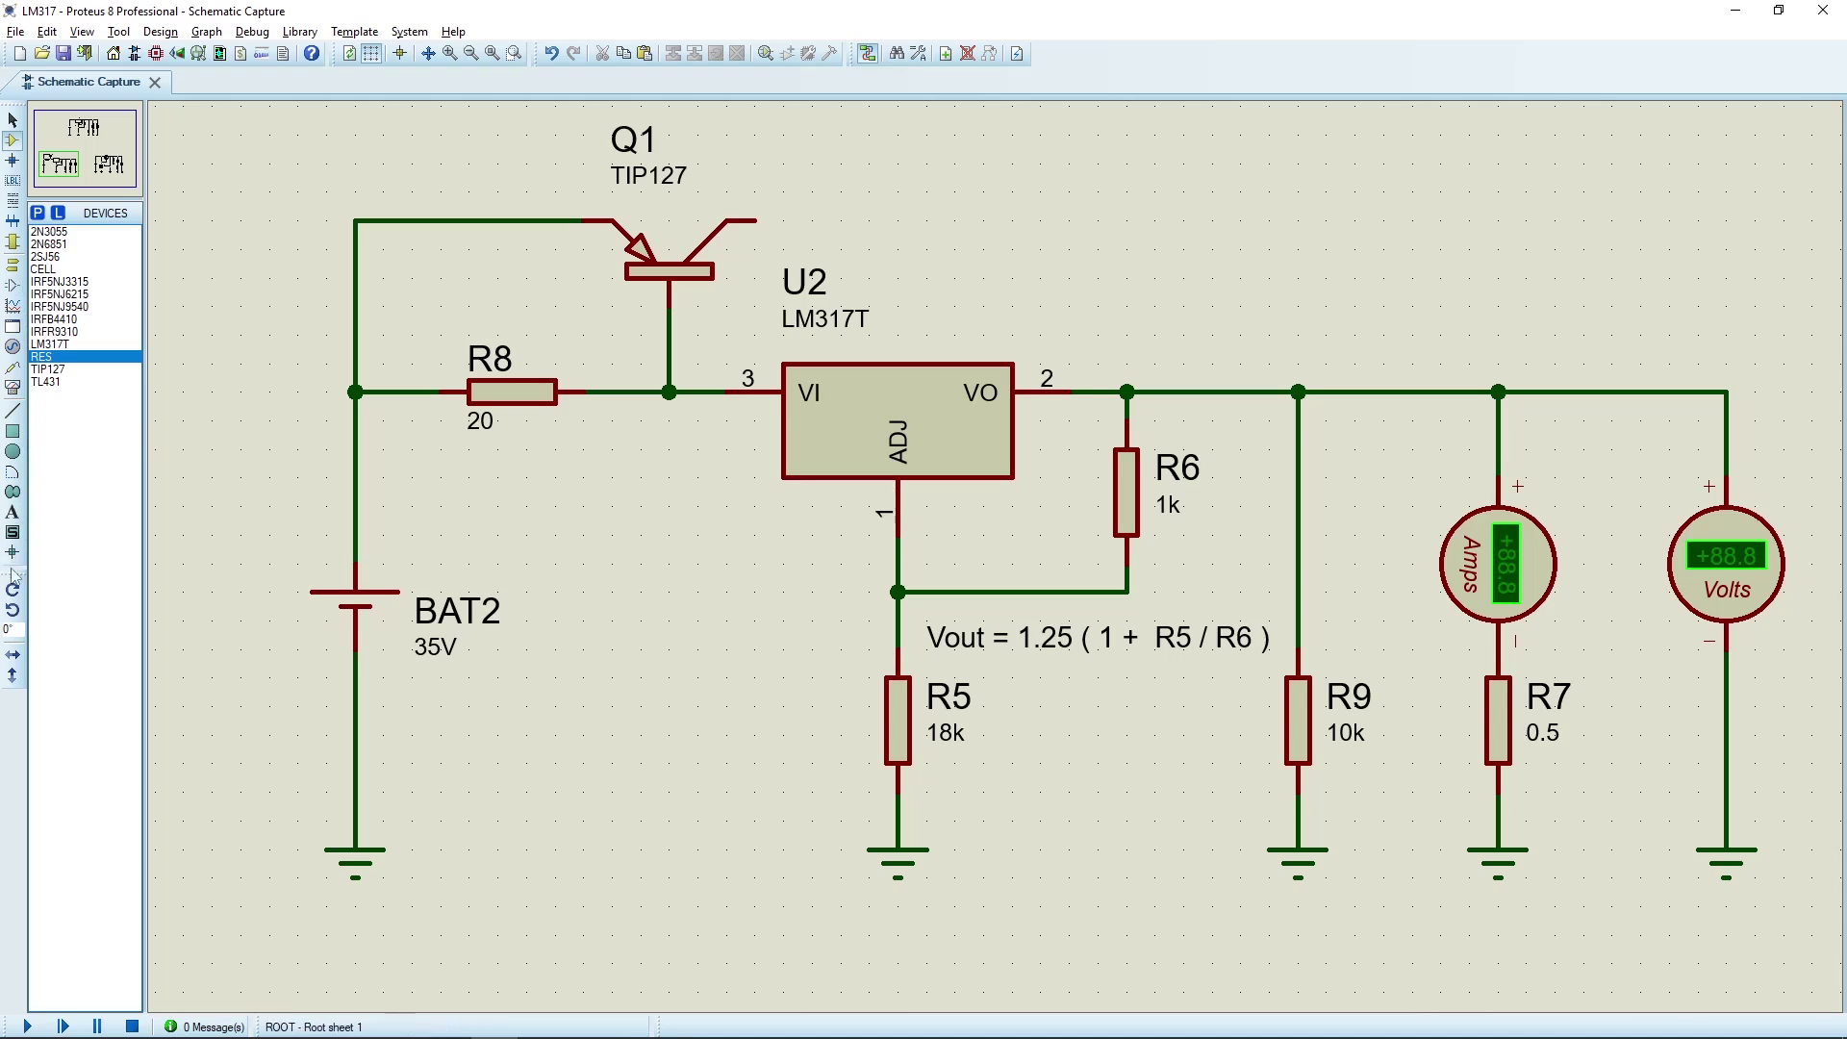
click(13, 388)
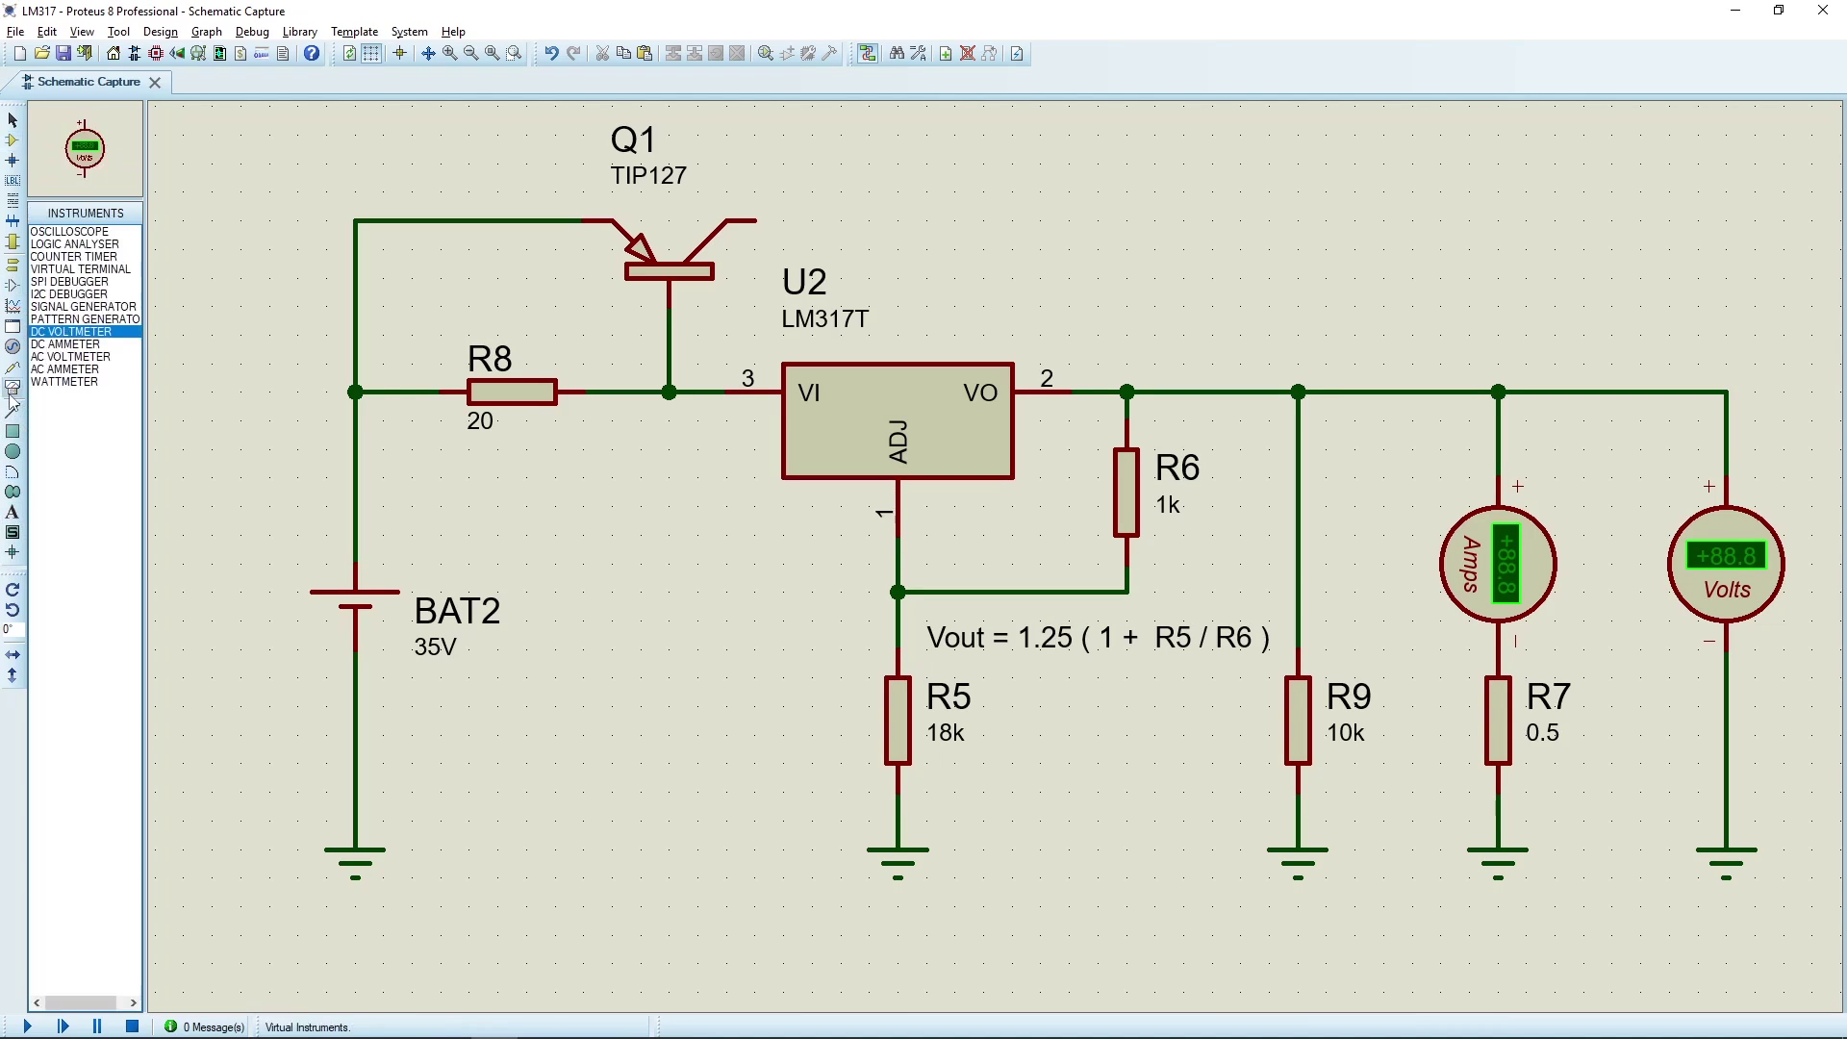
click(64, 343)
click(913, 216)
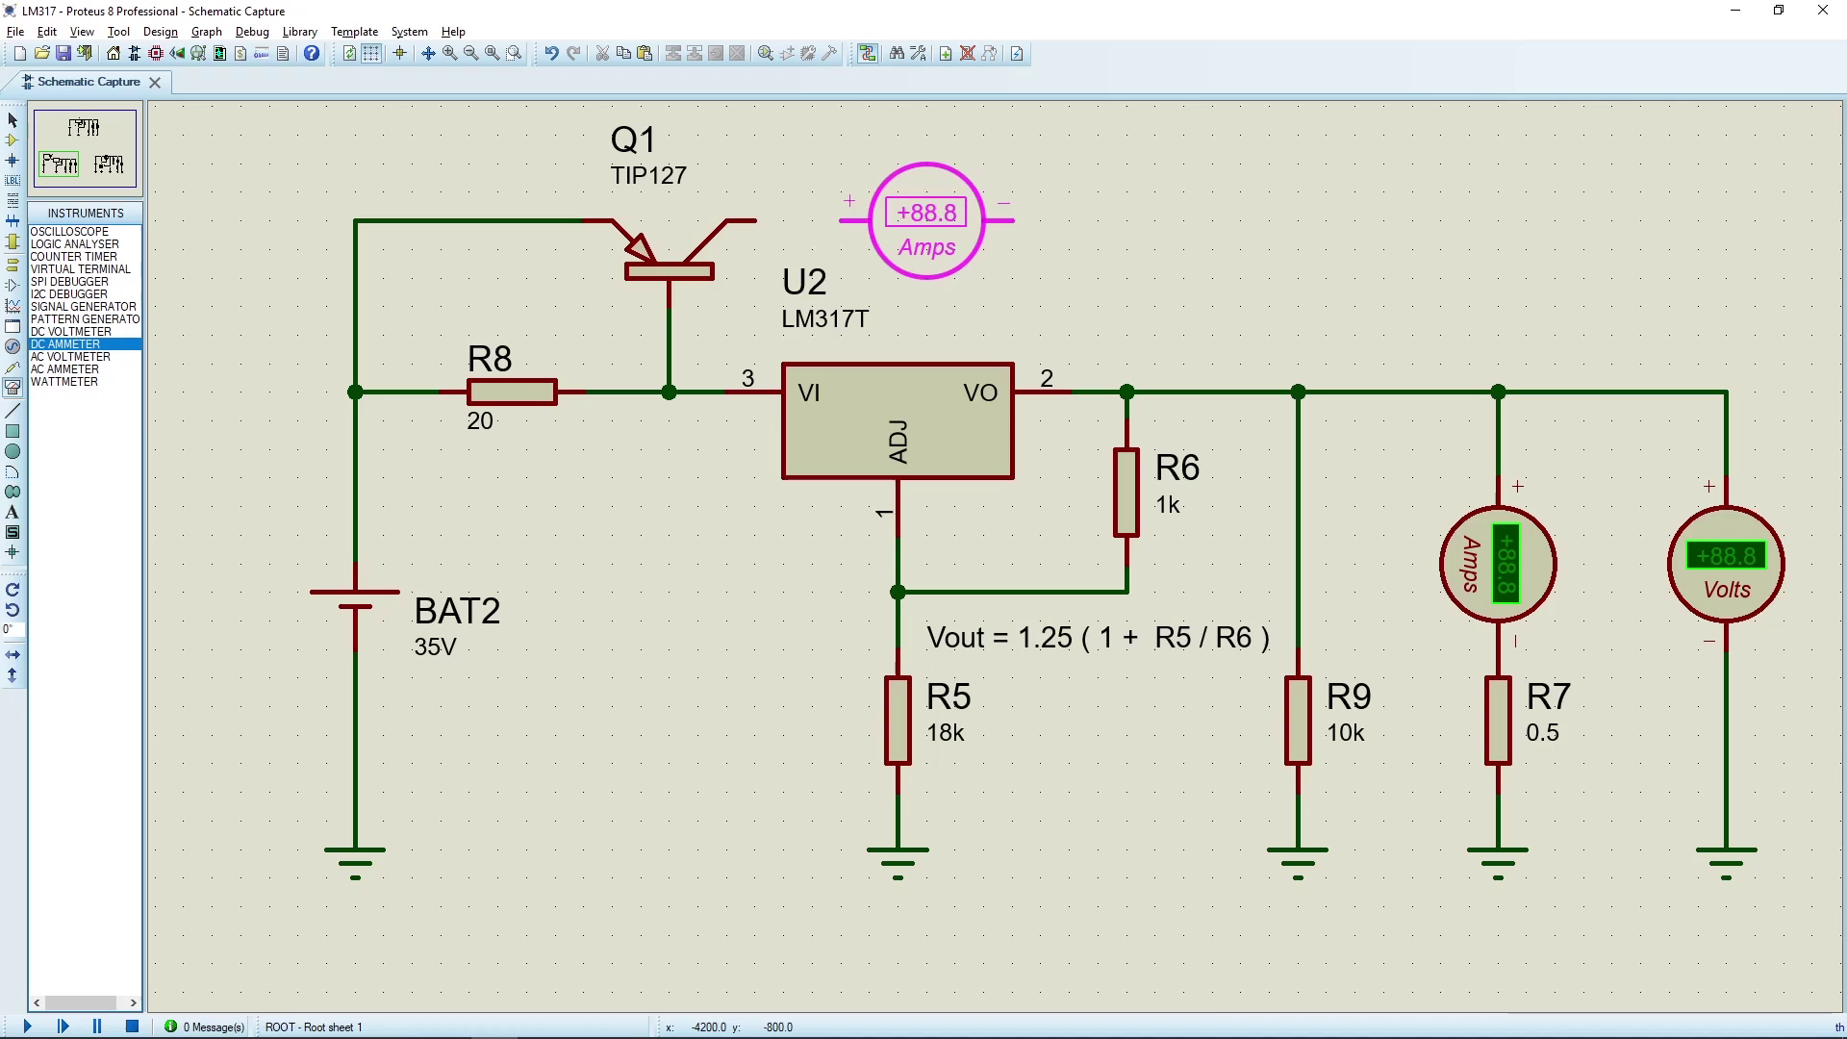
click(897, 220)
- Wire the new ammeter between Q1's collector and the LM317T output node, and run the simulation to check the current through Q1
click(811, 220)
click(755, 220)
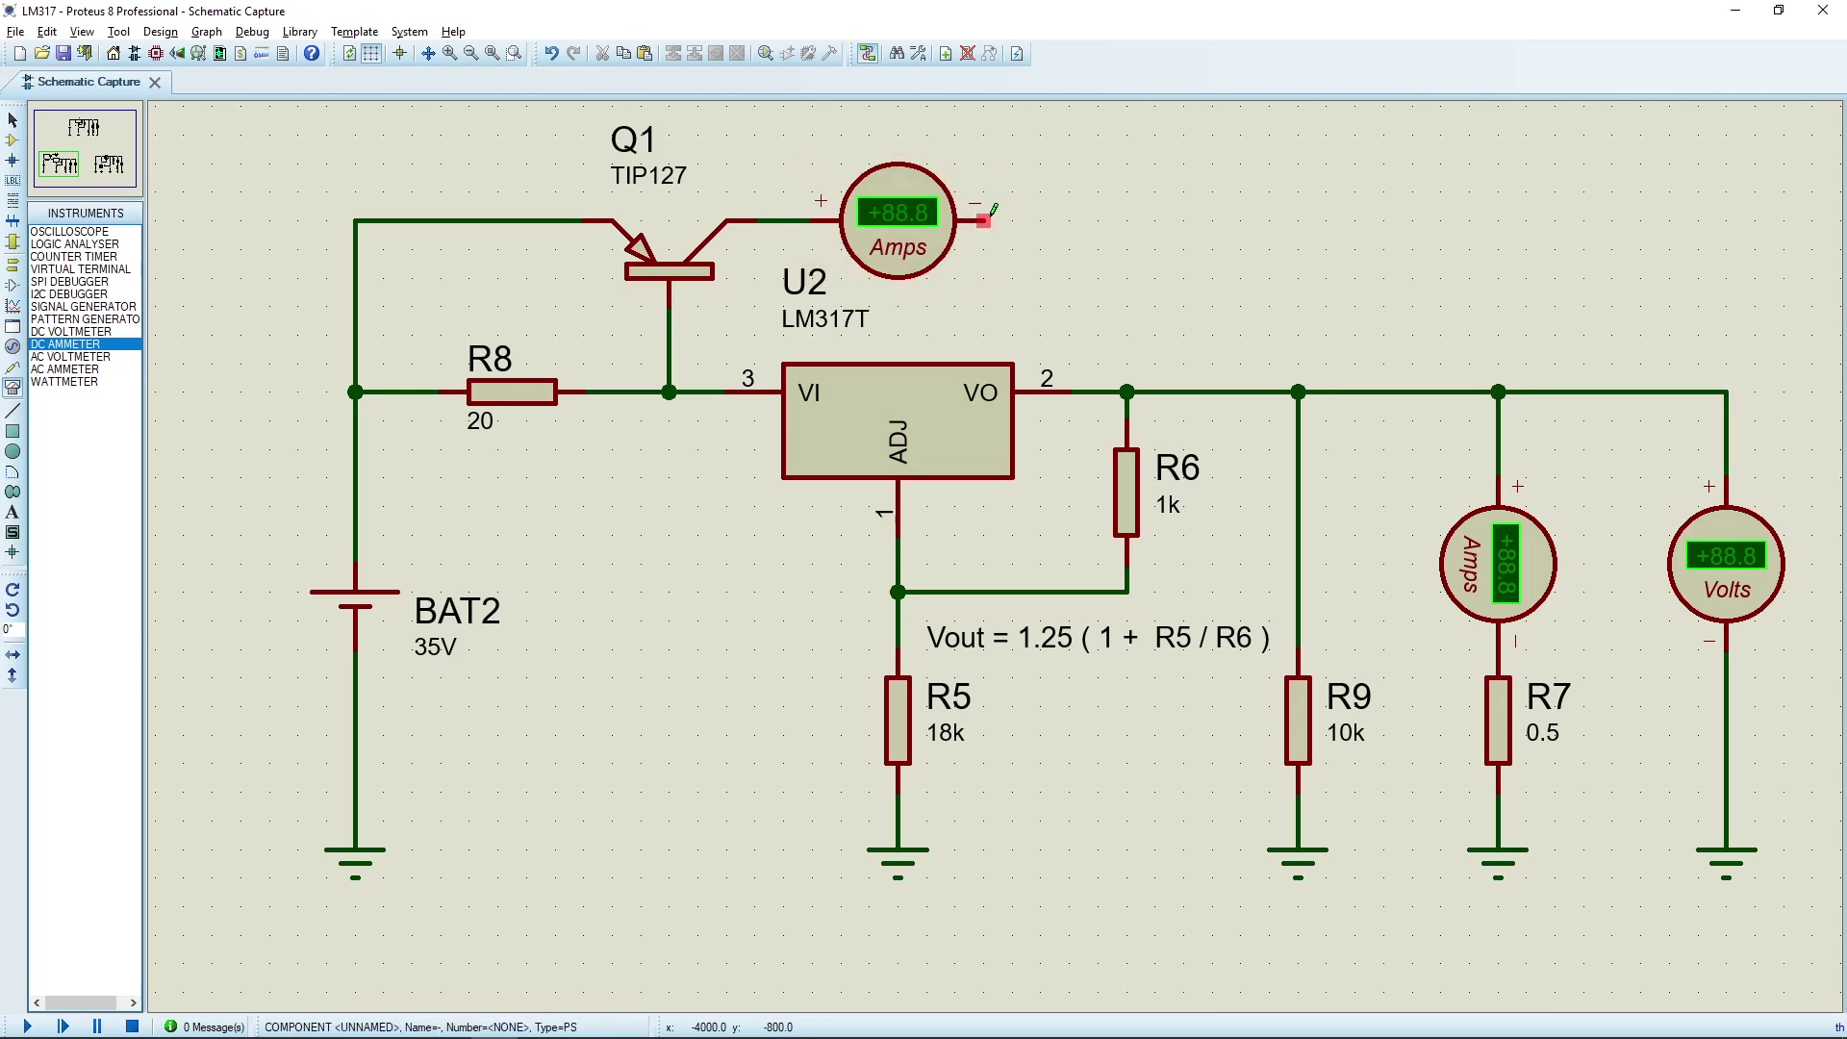
click(984, 220)
click(1126, 391)
key(F12)
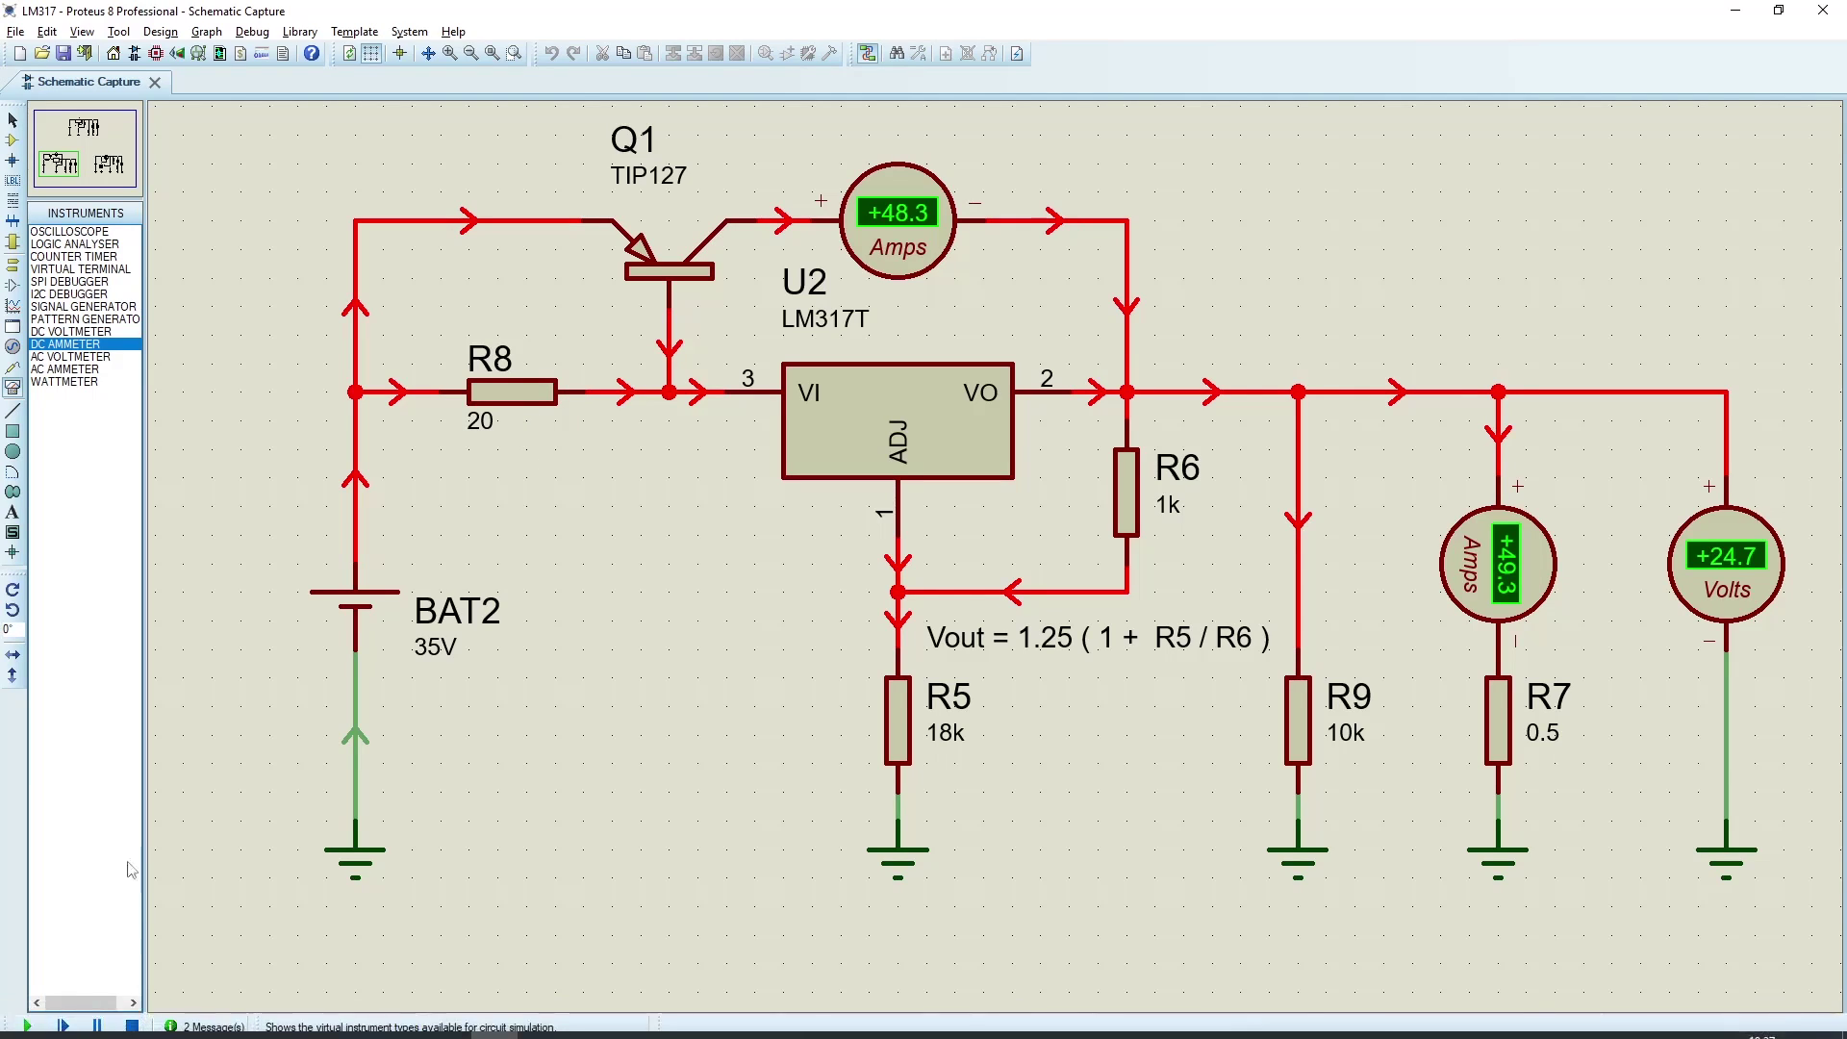
click(133, 1026)
- Examine the TL431 regulator circuit with the IRFB4410 MOSFET, simulate it to check the output meters, and stop it
scroll(1496, 301, down, 3)
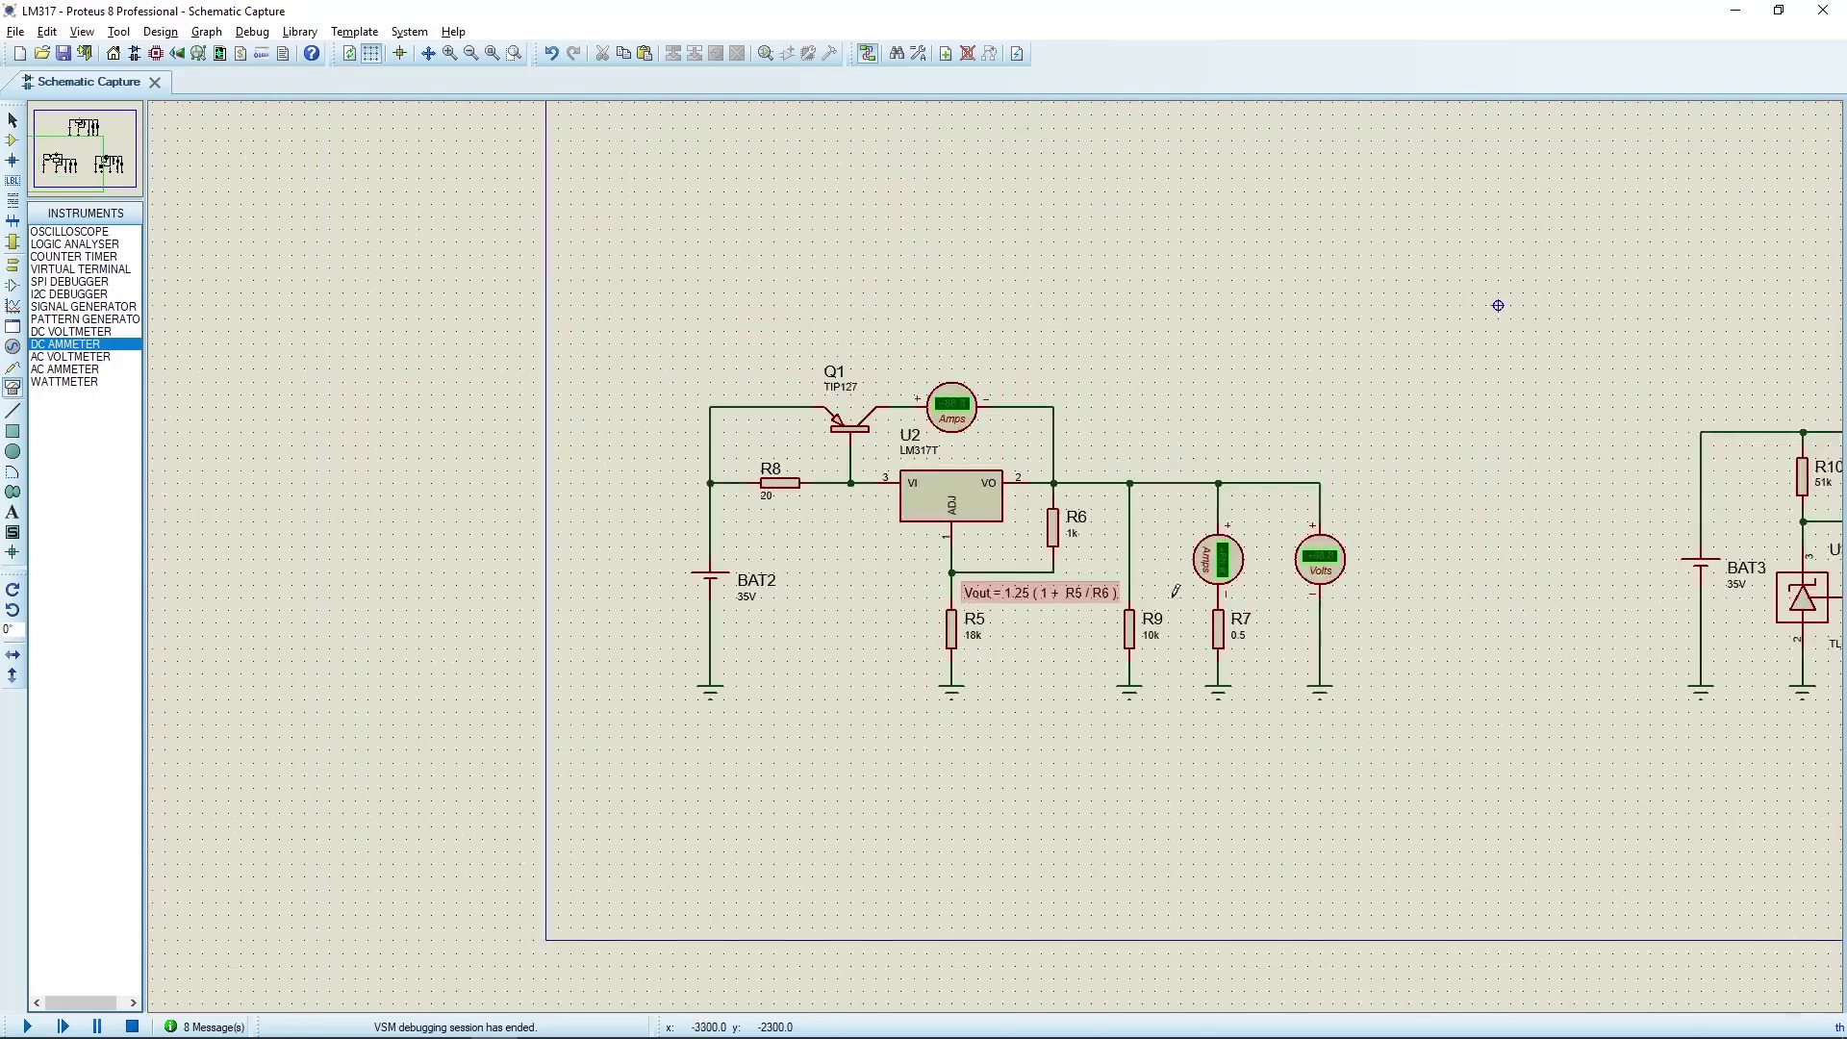
scroll(1325, 325, up, 1)
drag(1137, 625, 436, 629)
scroll(998, 550, up, 2)
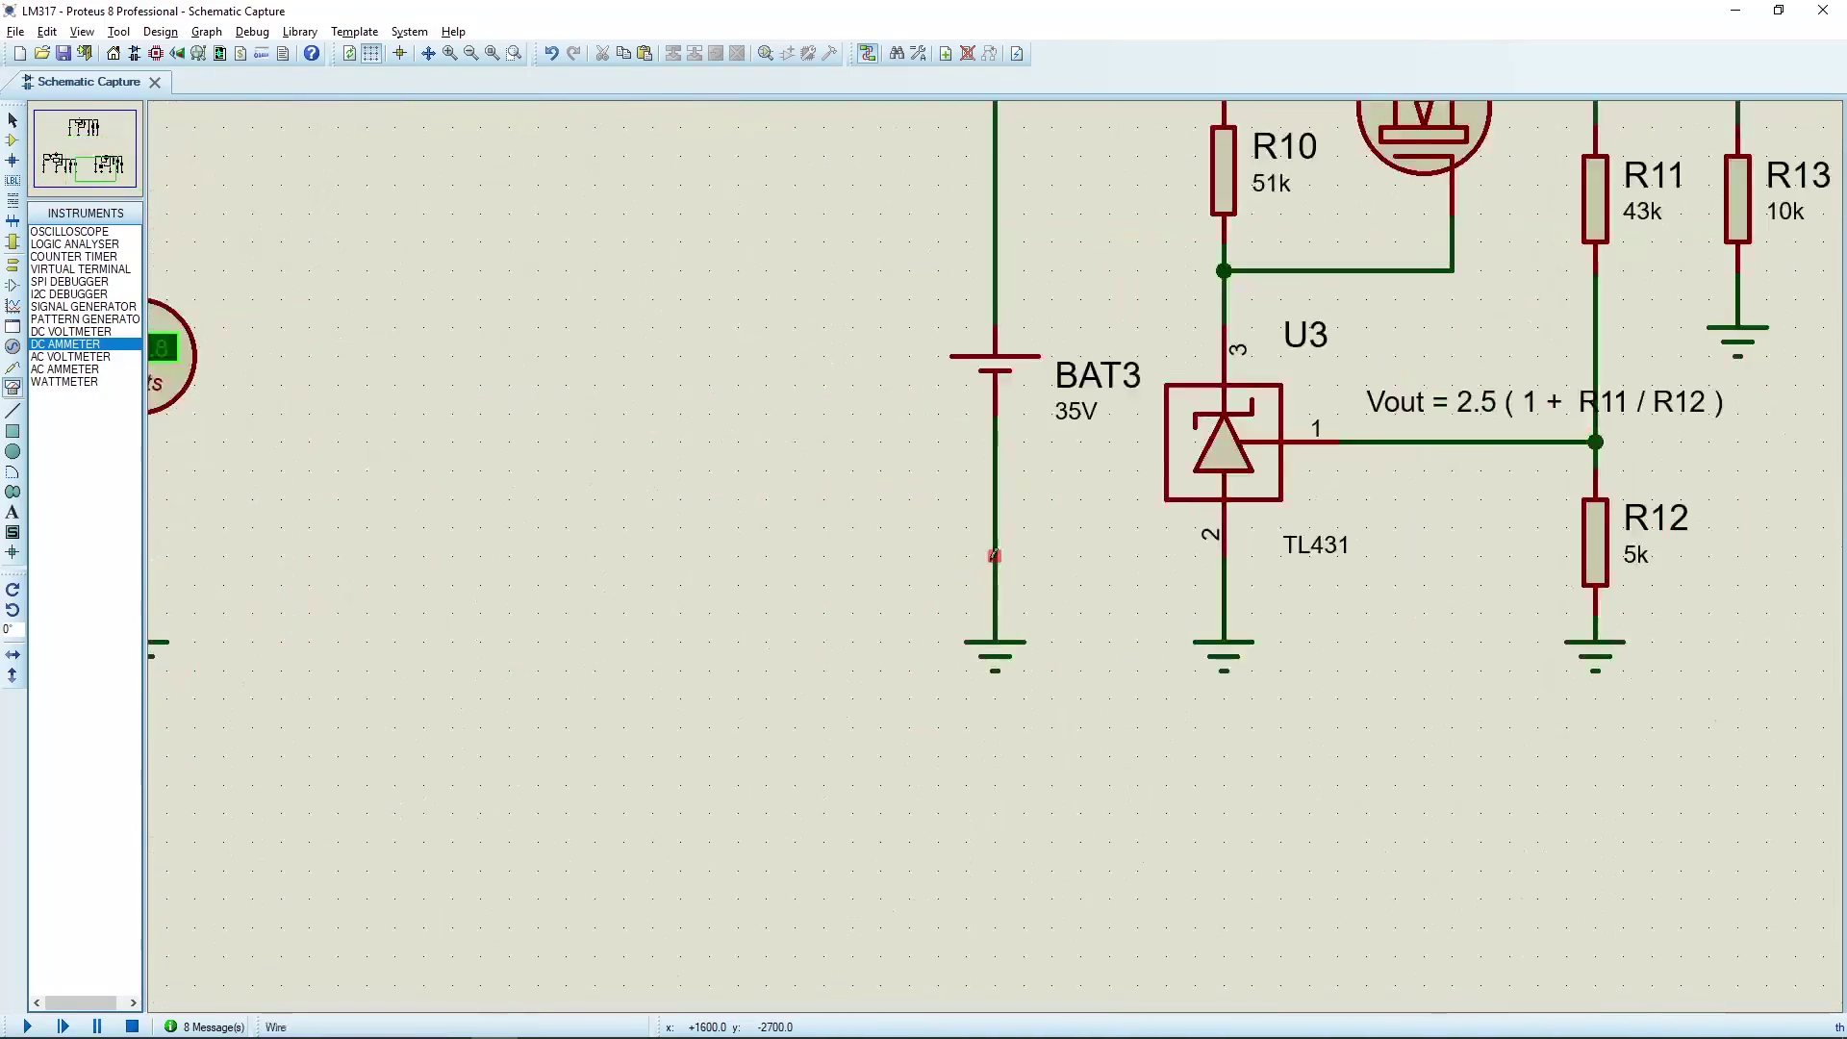
scroll(880, 649, down, 1)
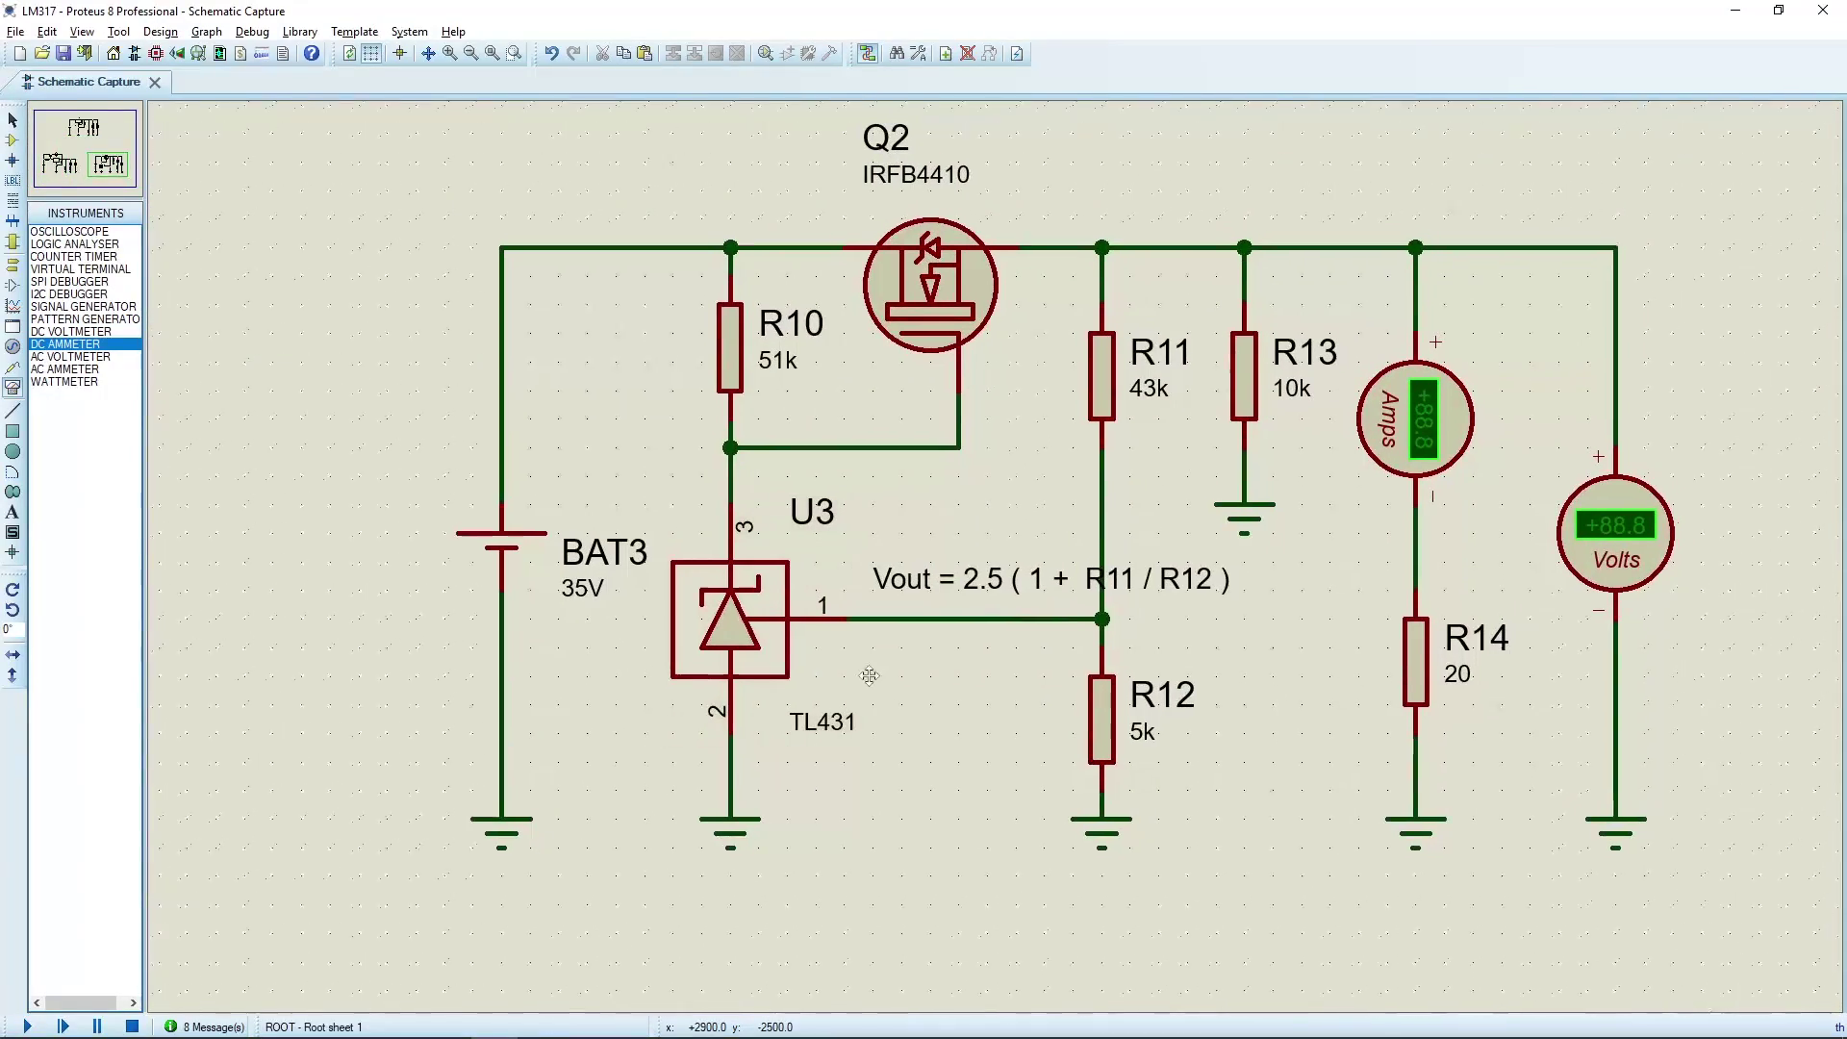
scroll(883, 669, up, 1)
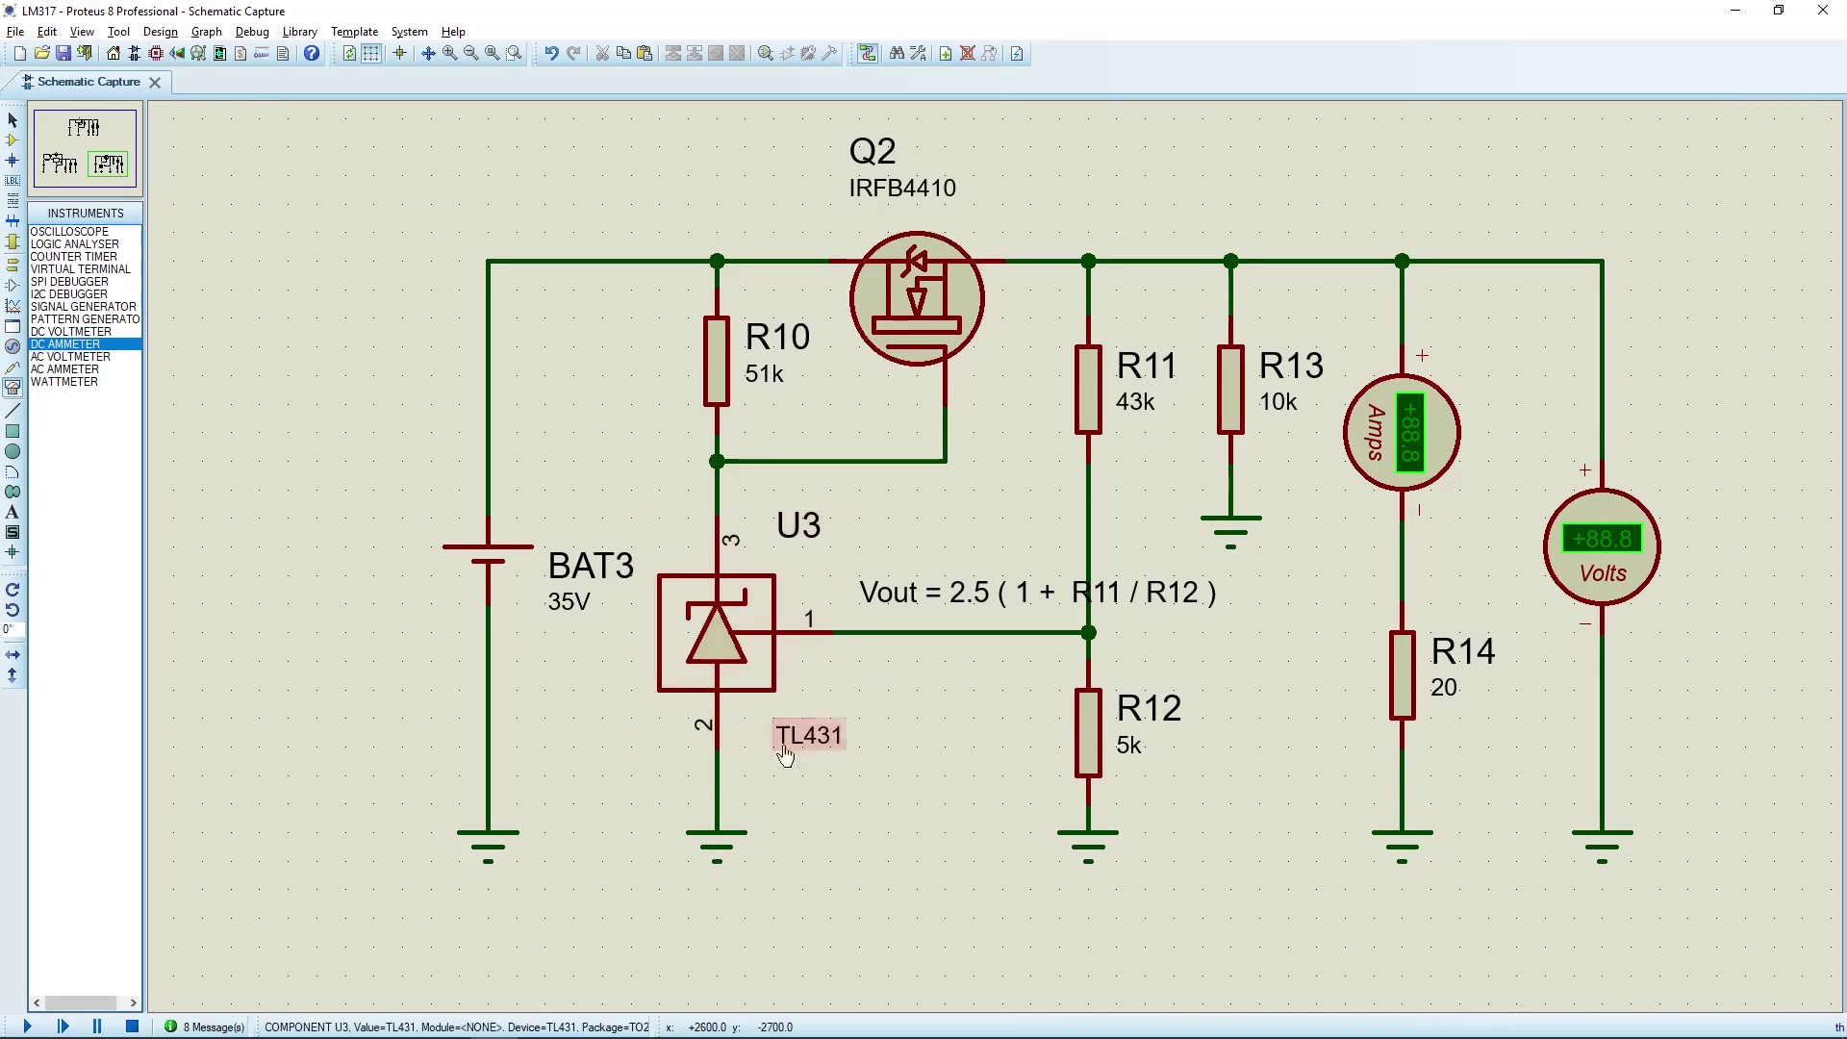
scroll(873, 690, up, 1)
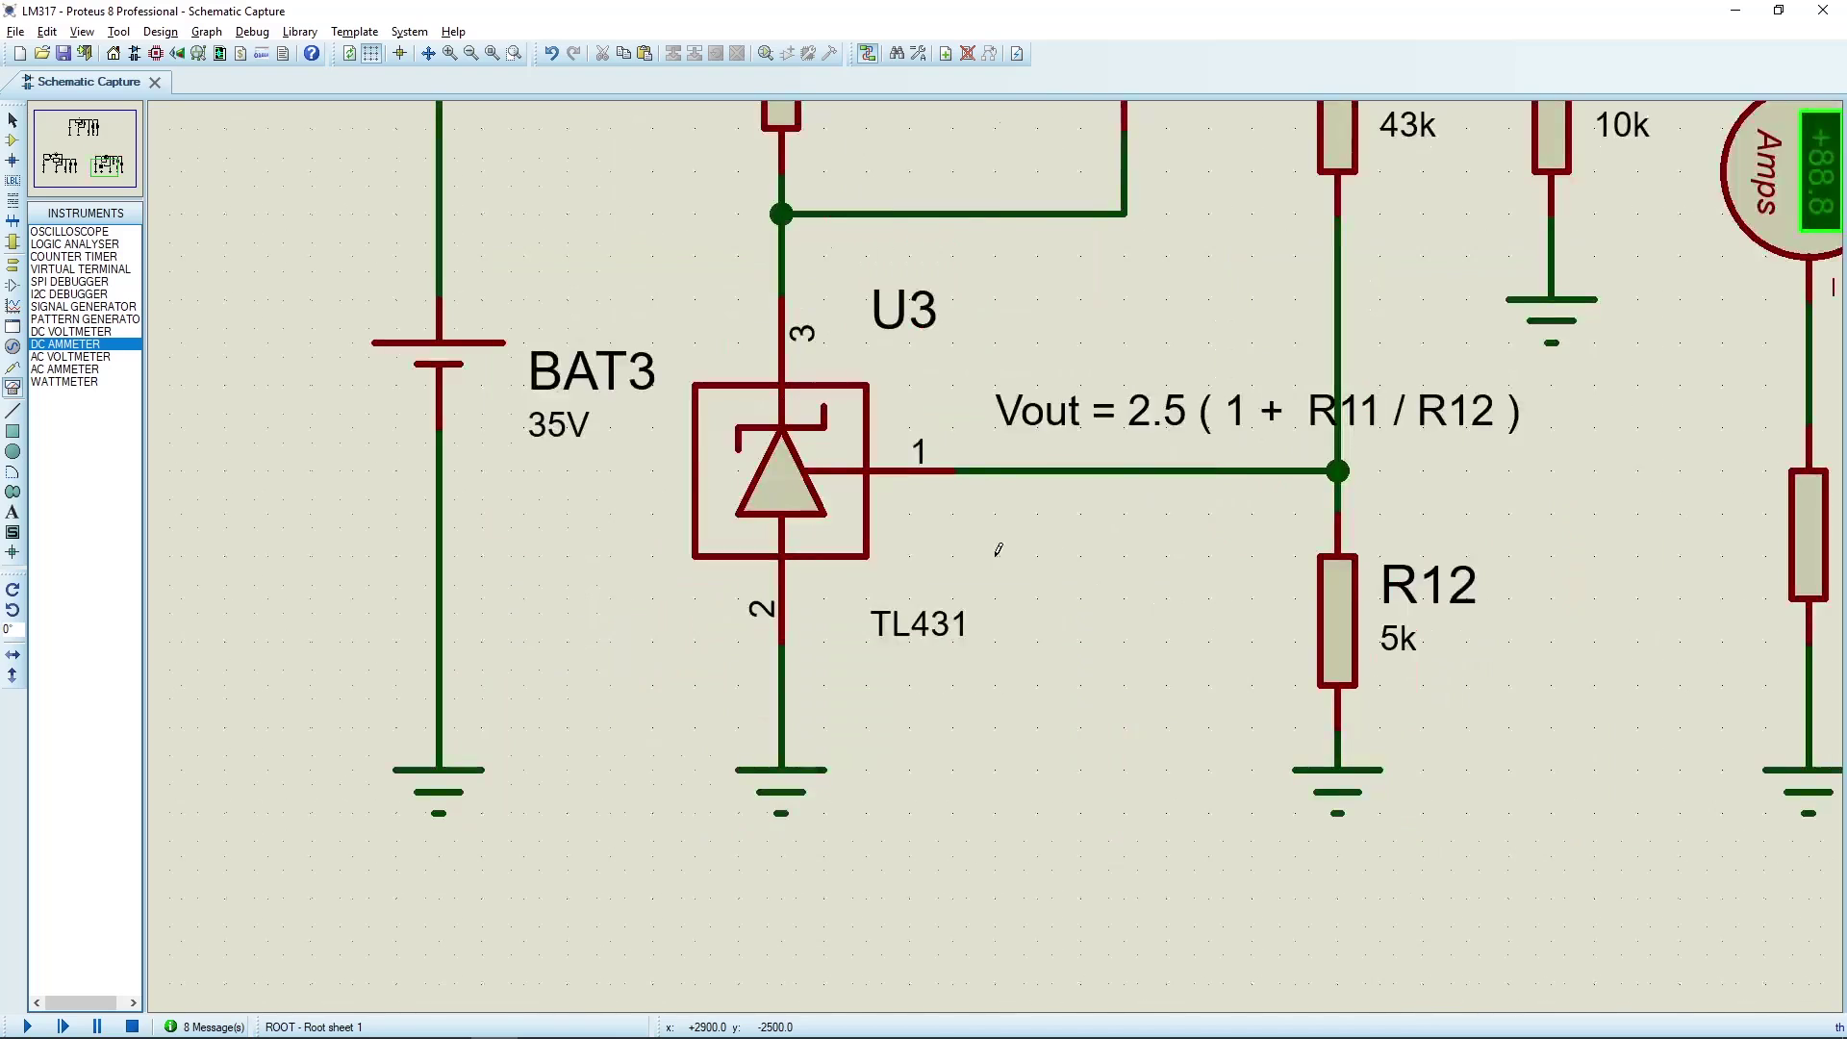
scroll(995, 556, down, 1)
middle_click(974, 560)
click(748, 661)
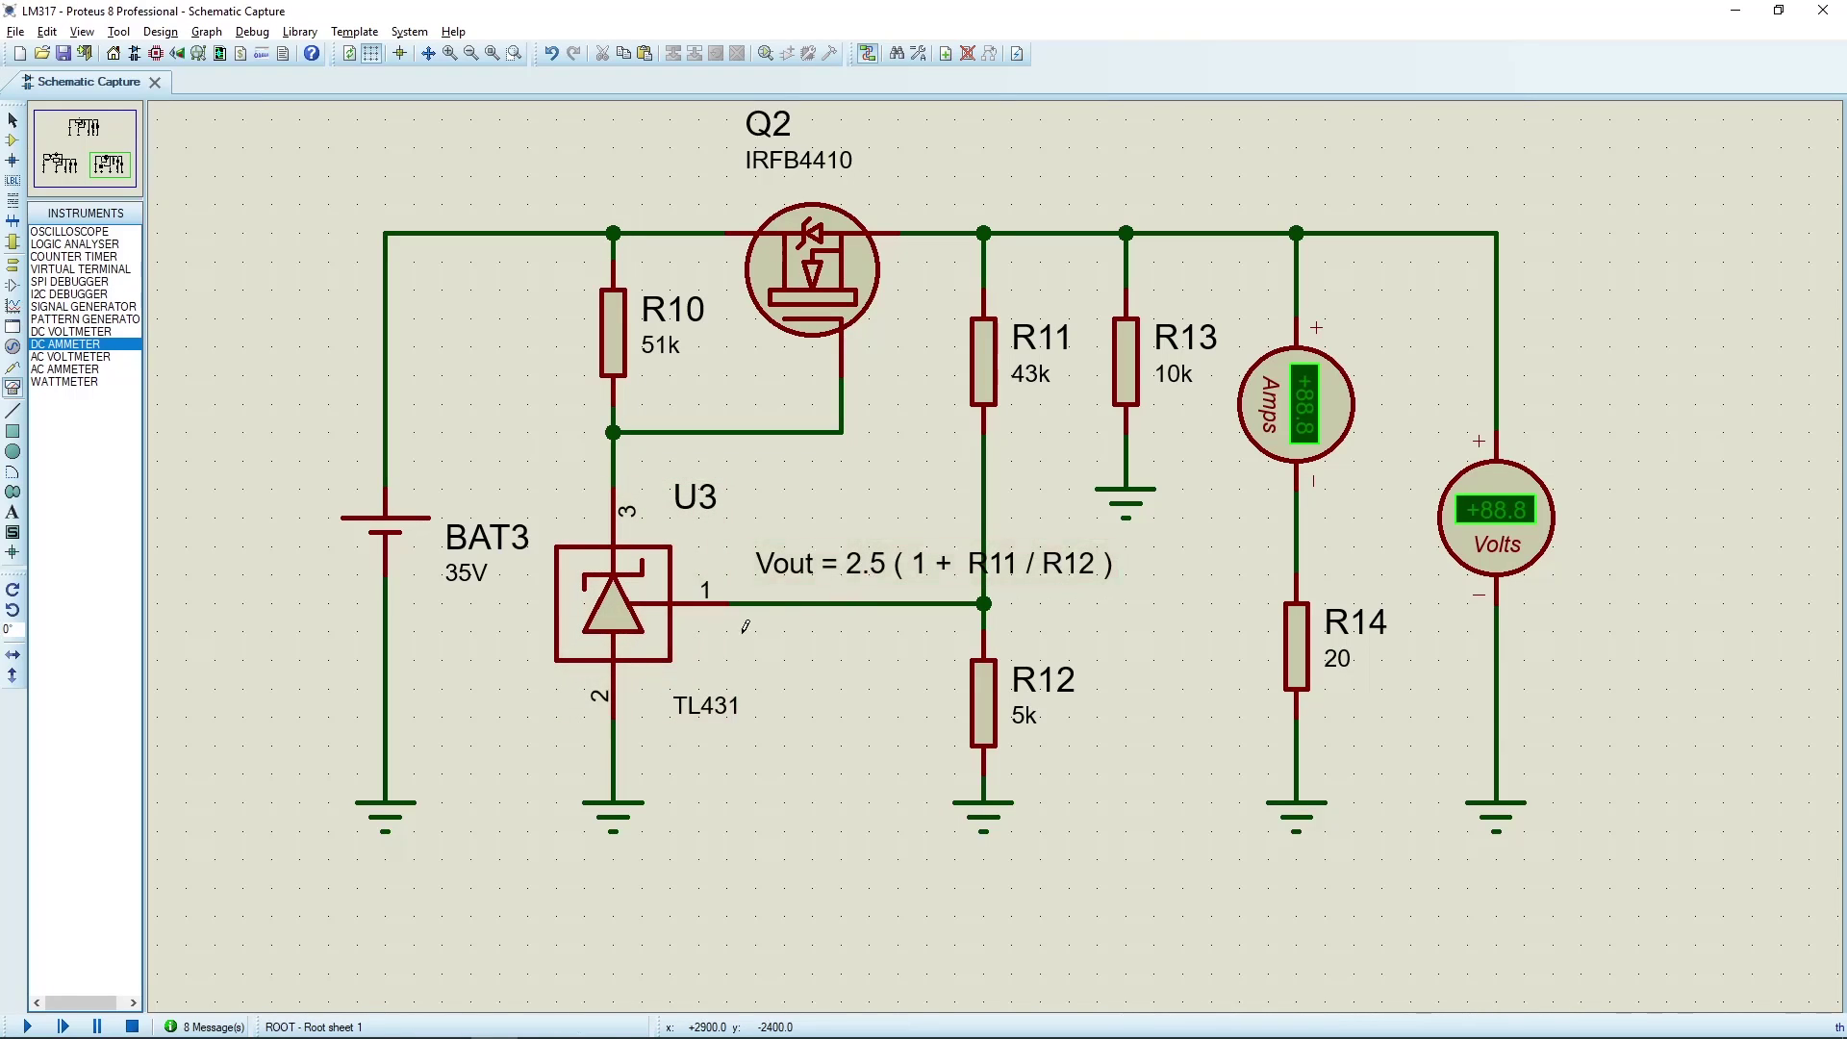
click(27, 1026)
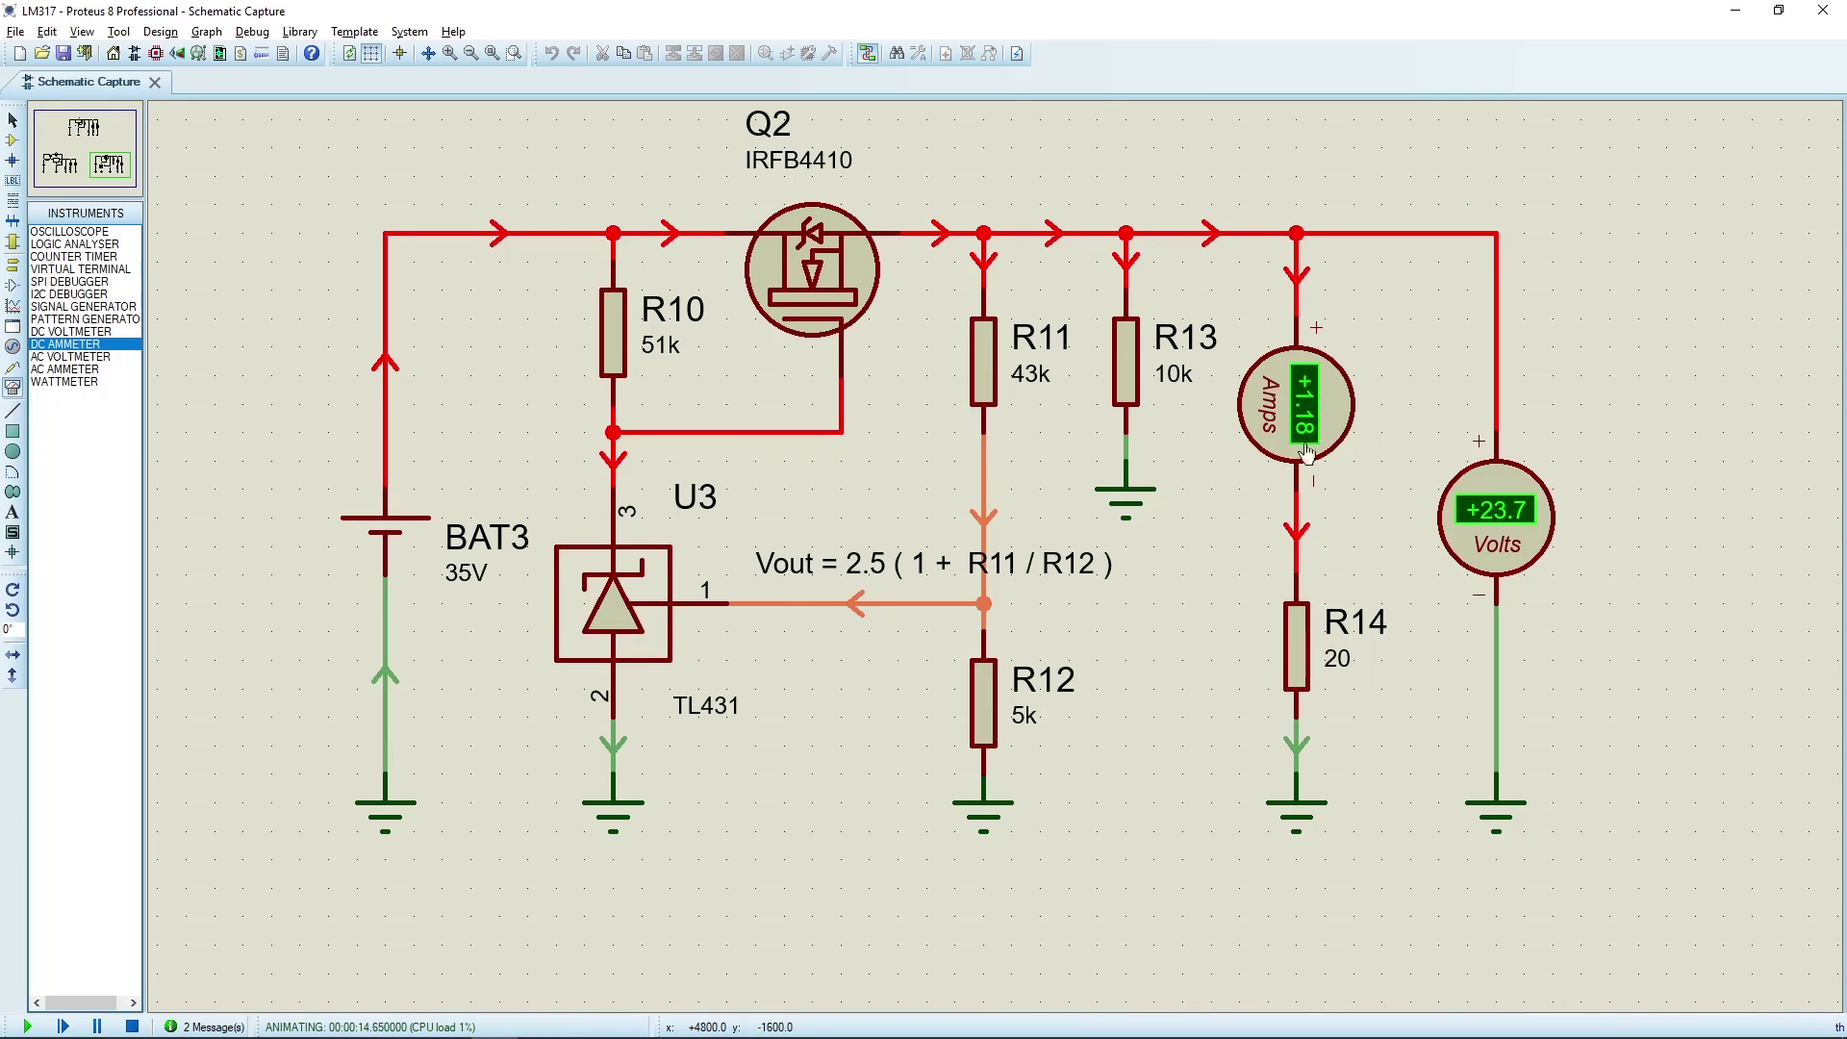
click(133, 1026)
- Set load resistor R14 to 5, run the simulation to check the output meters, and stop it
double_click(1337, 658)
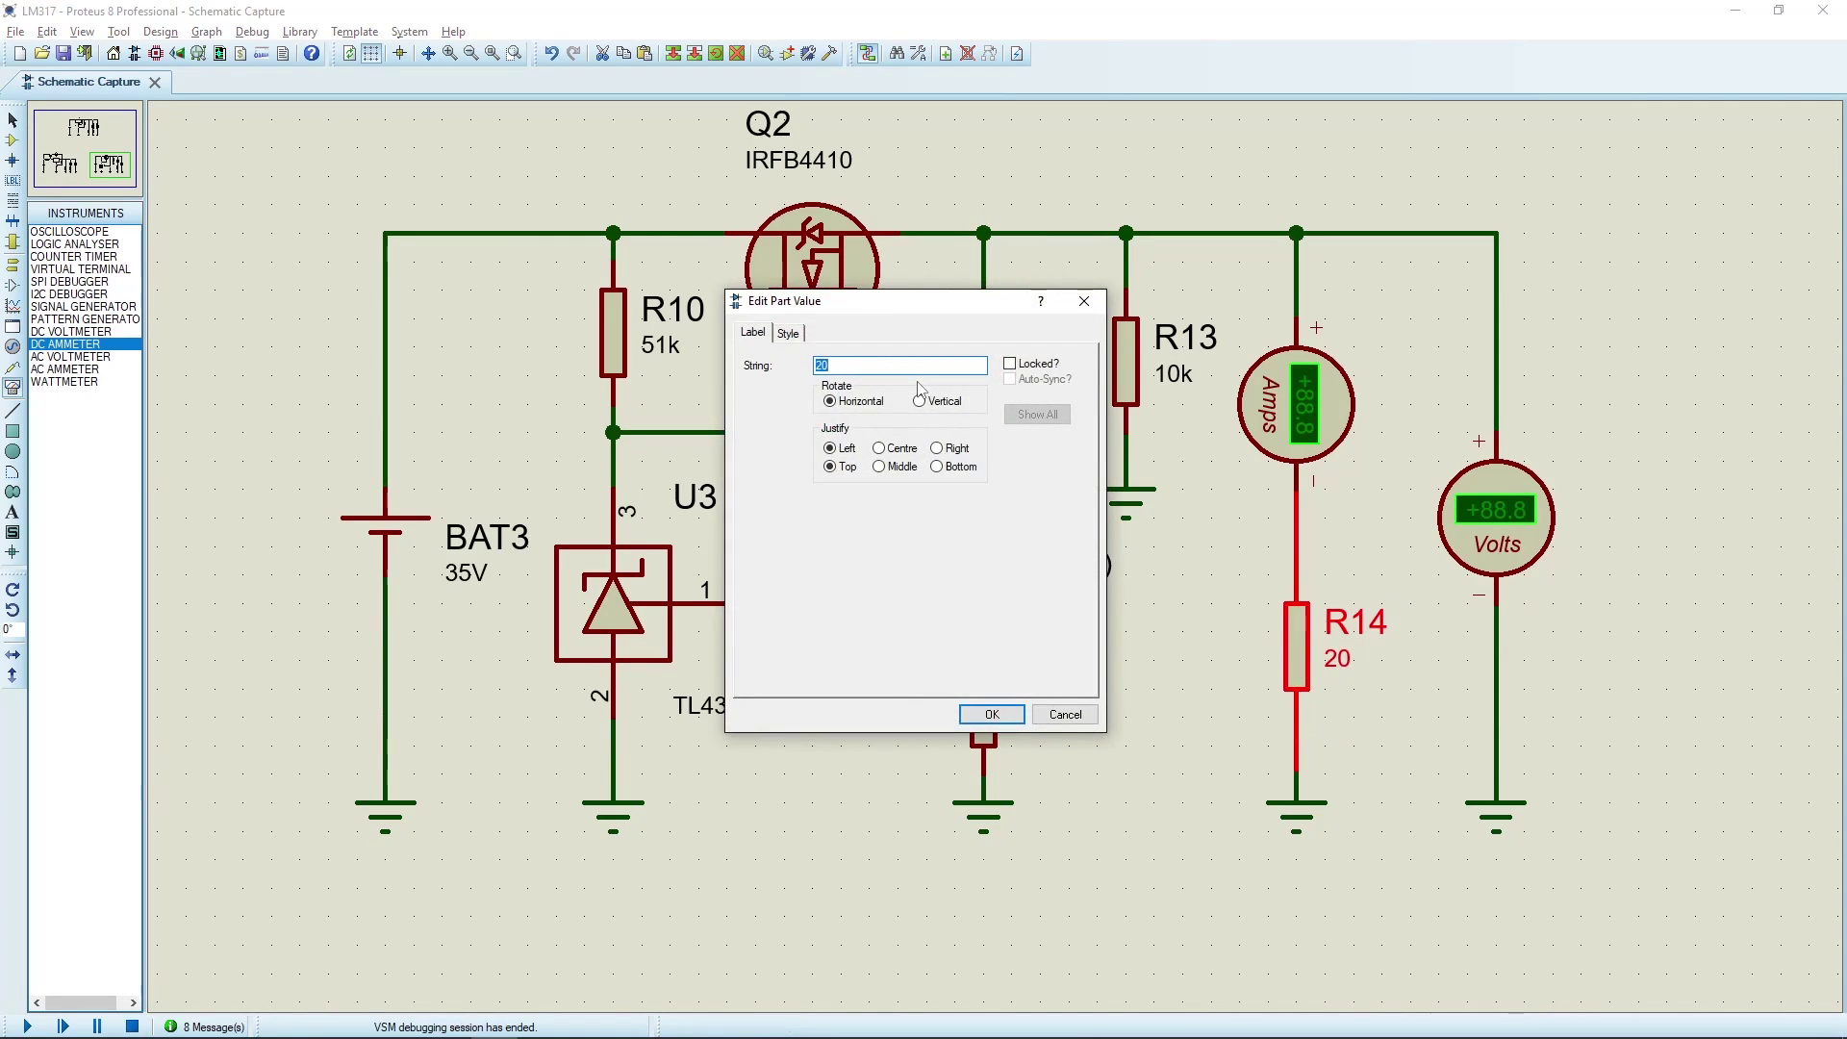
text(5)
key(Return)
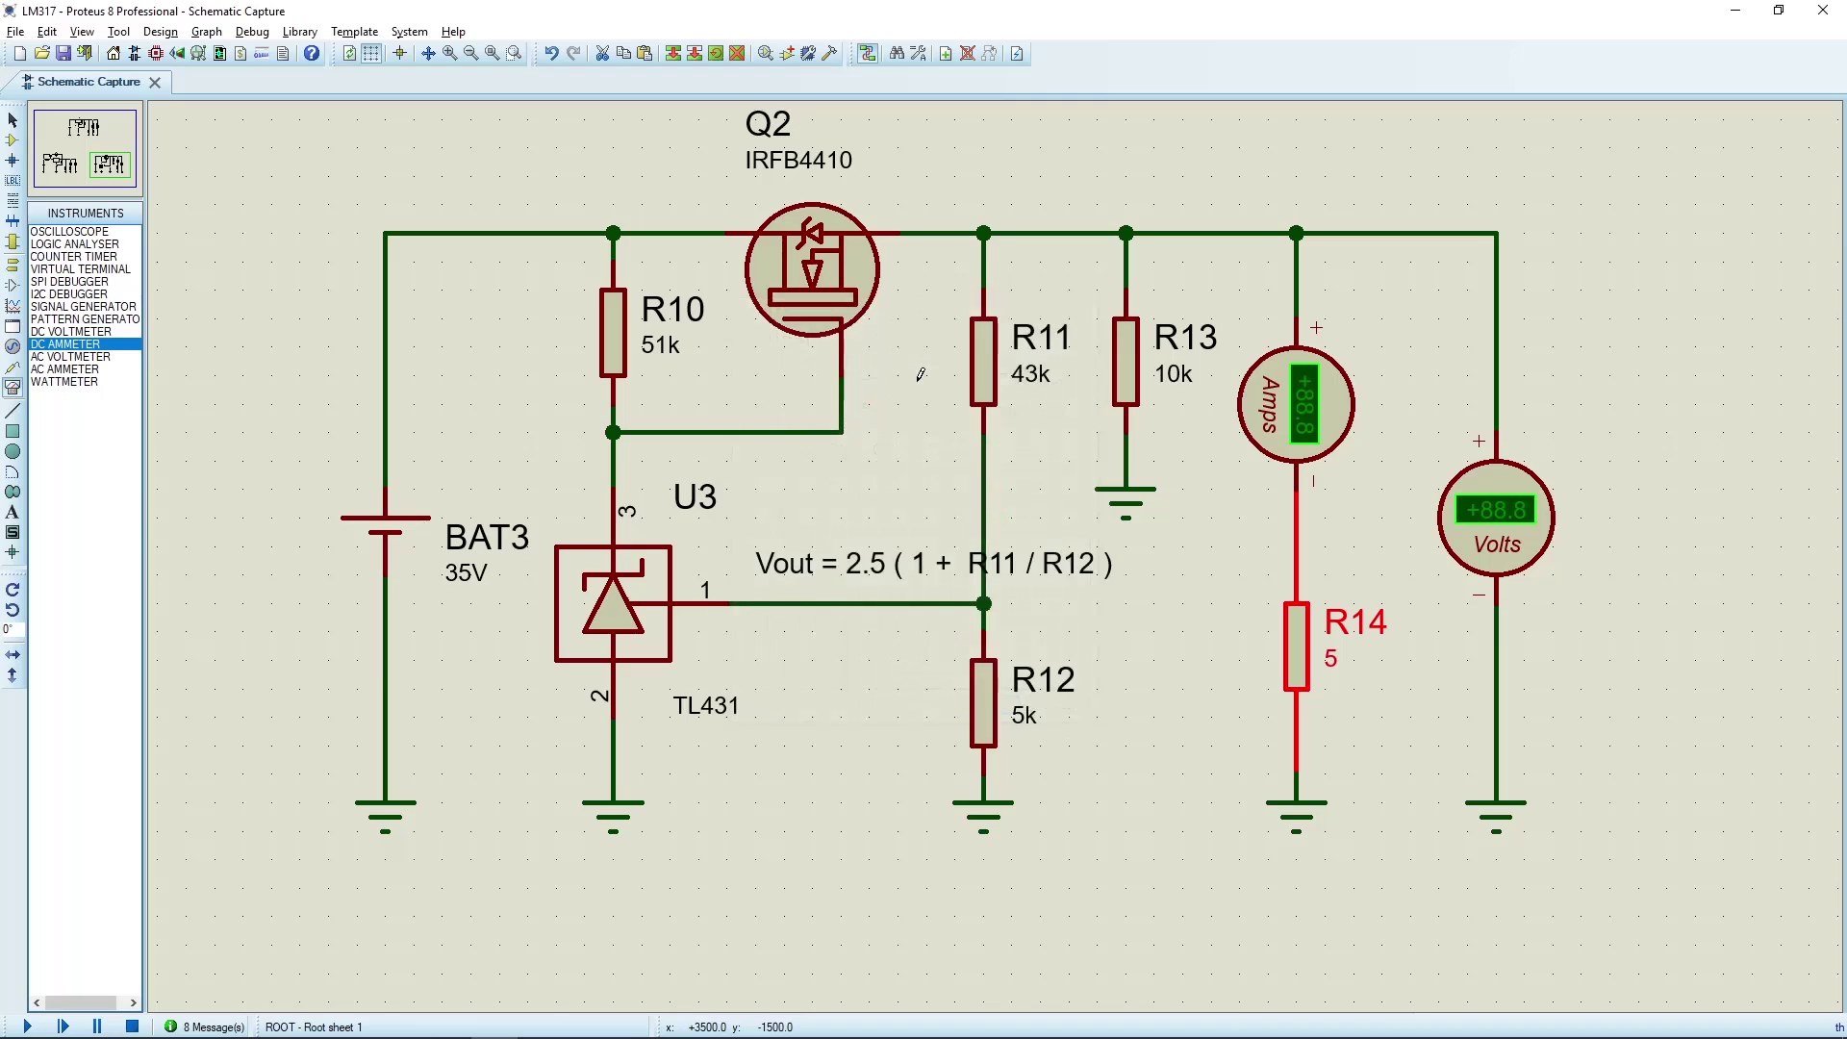
key(F12)
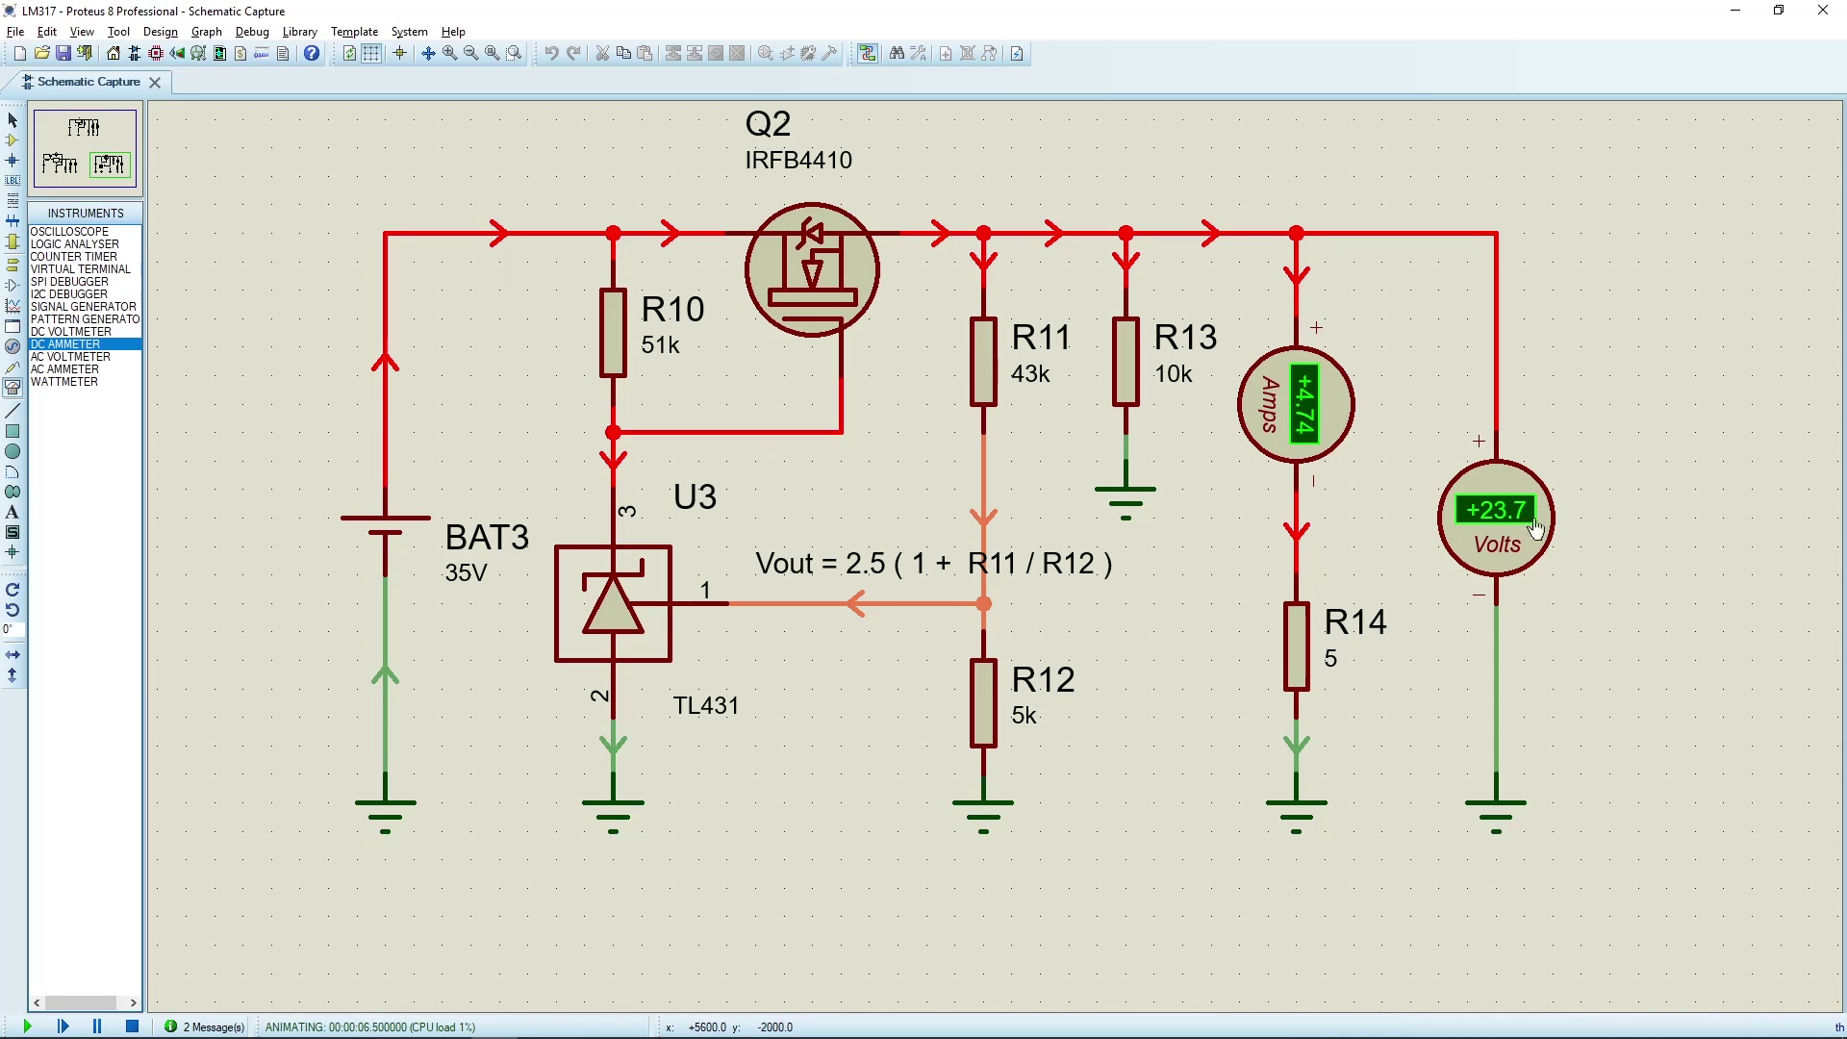
click(132, 1027)
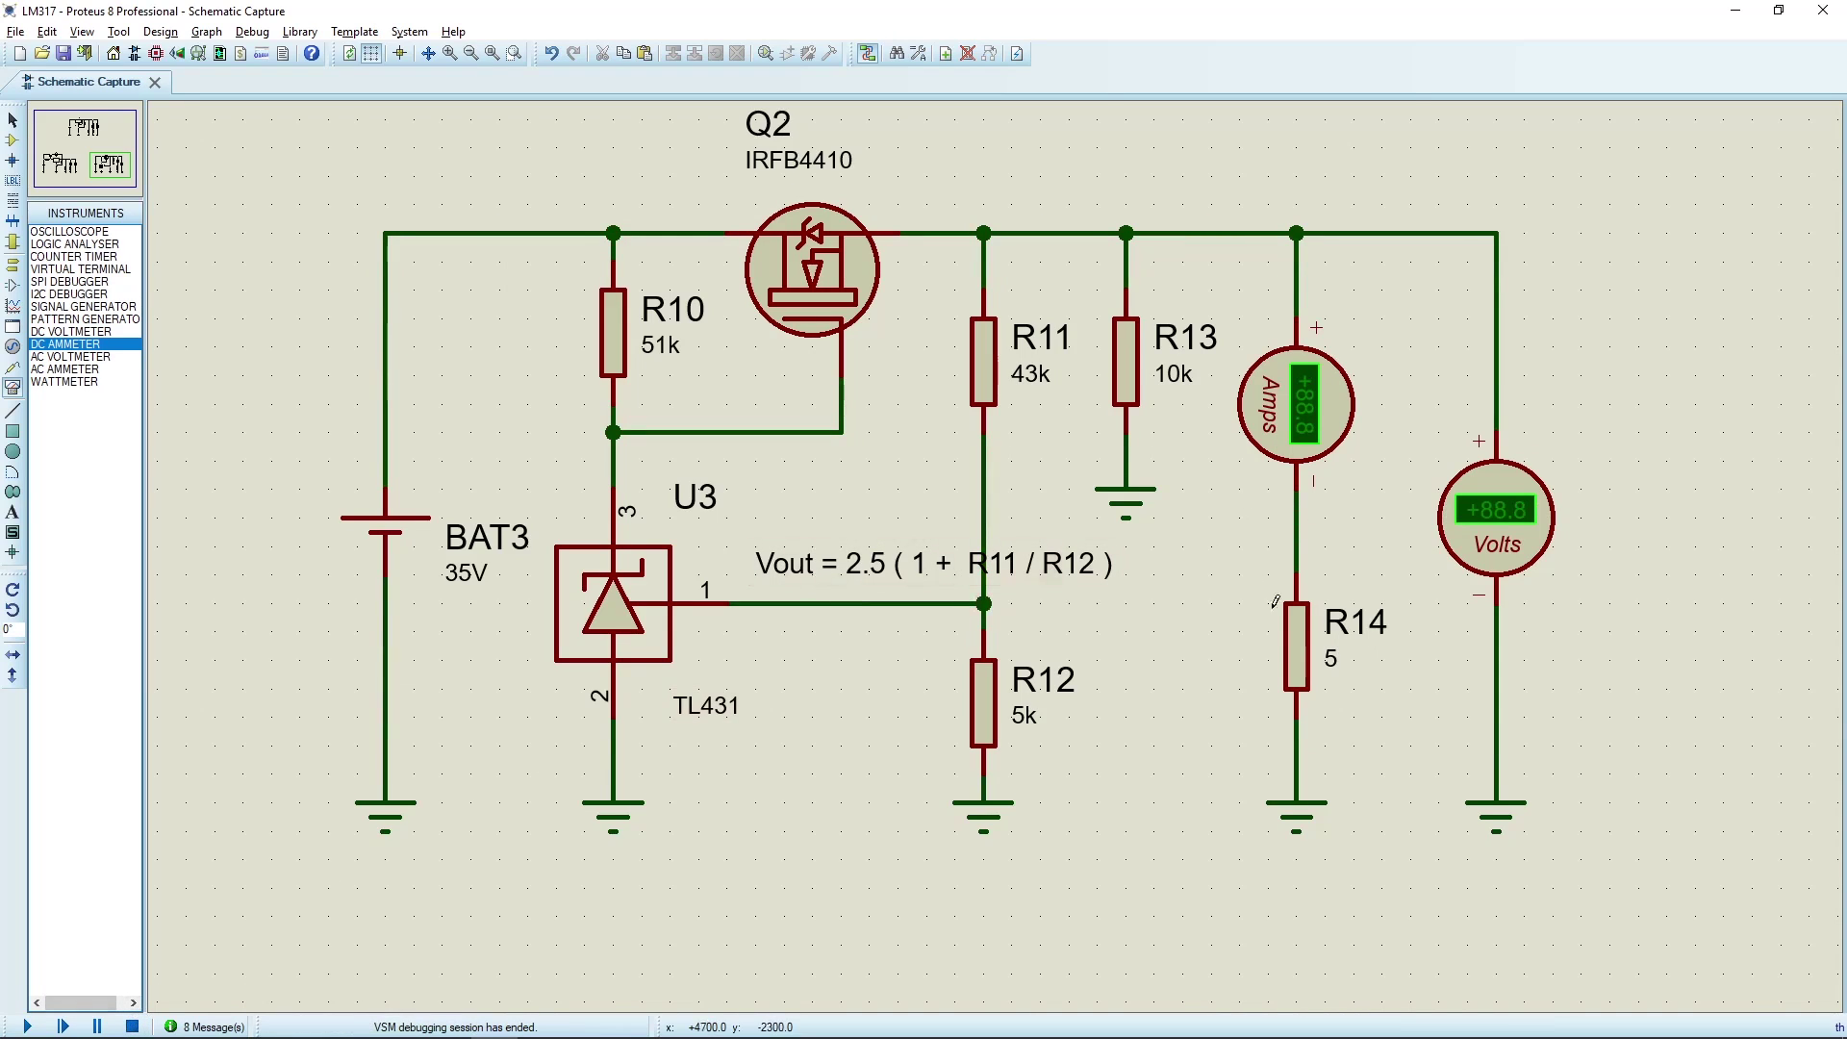
- Set load resistor R14 to 1, run the simulation to check the output meters, and stop it
double_click(1330, 658)
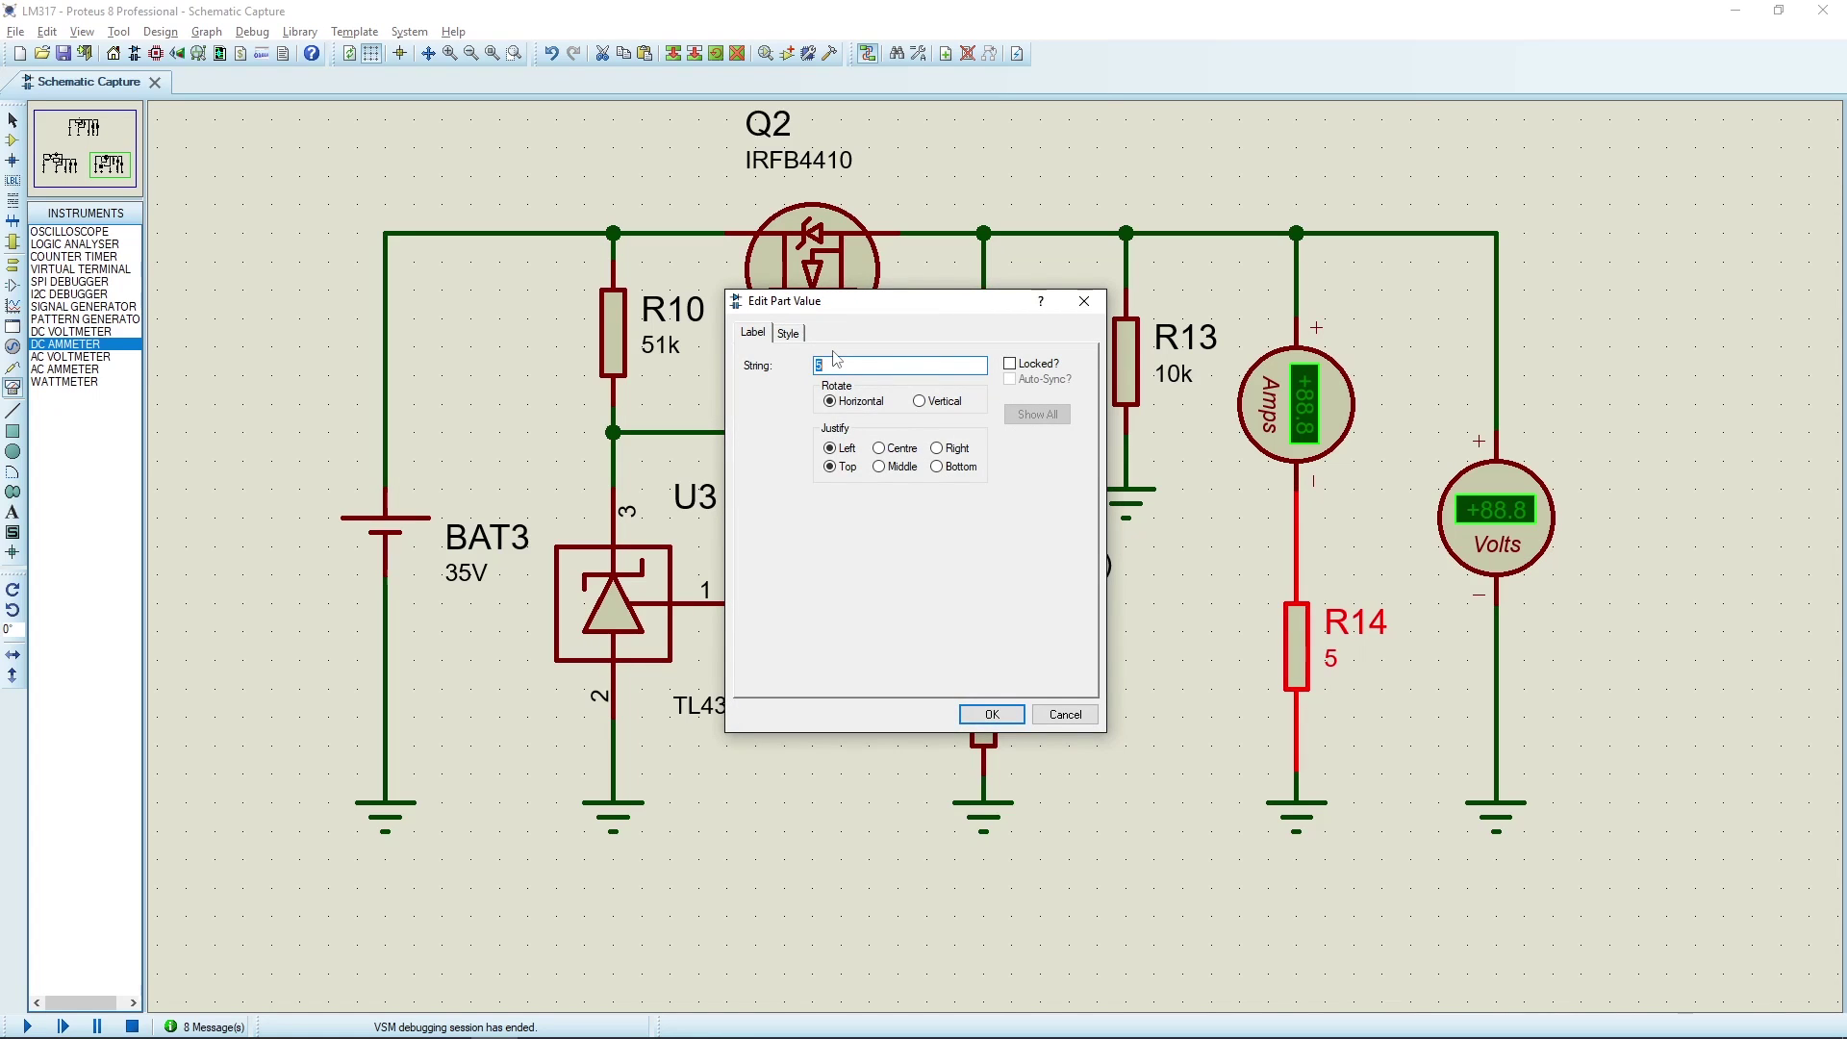
key(Return)
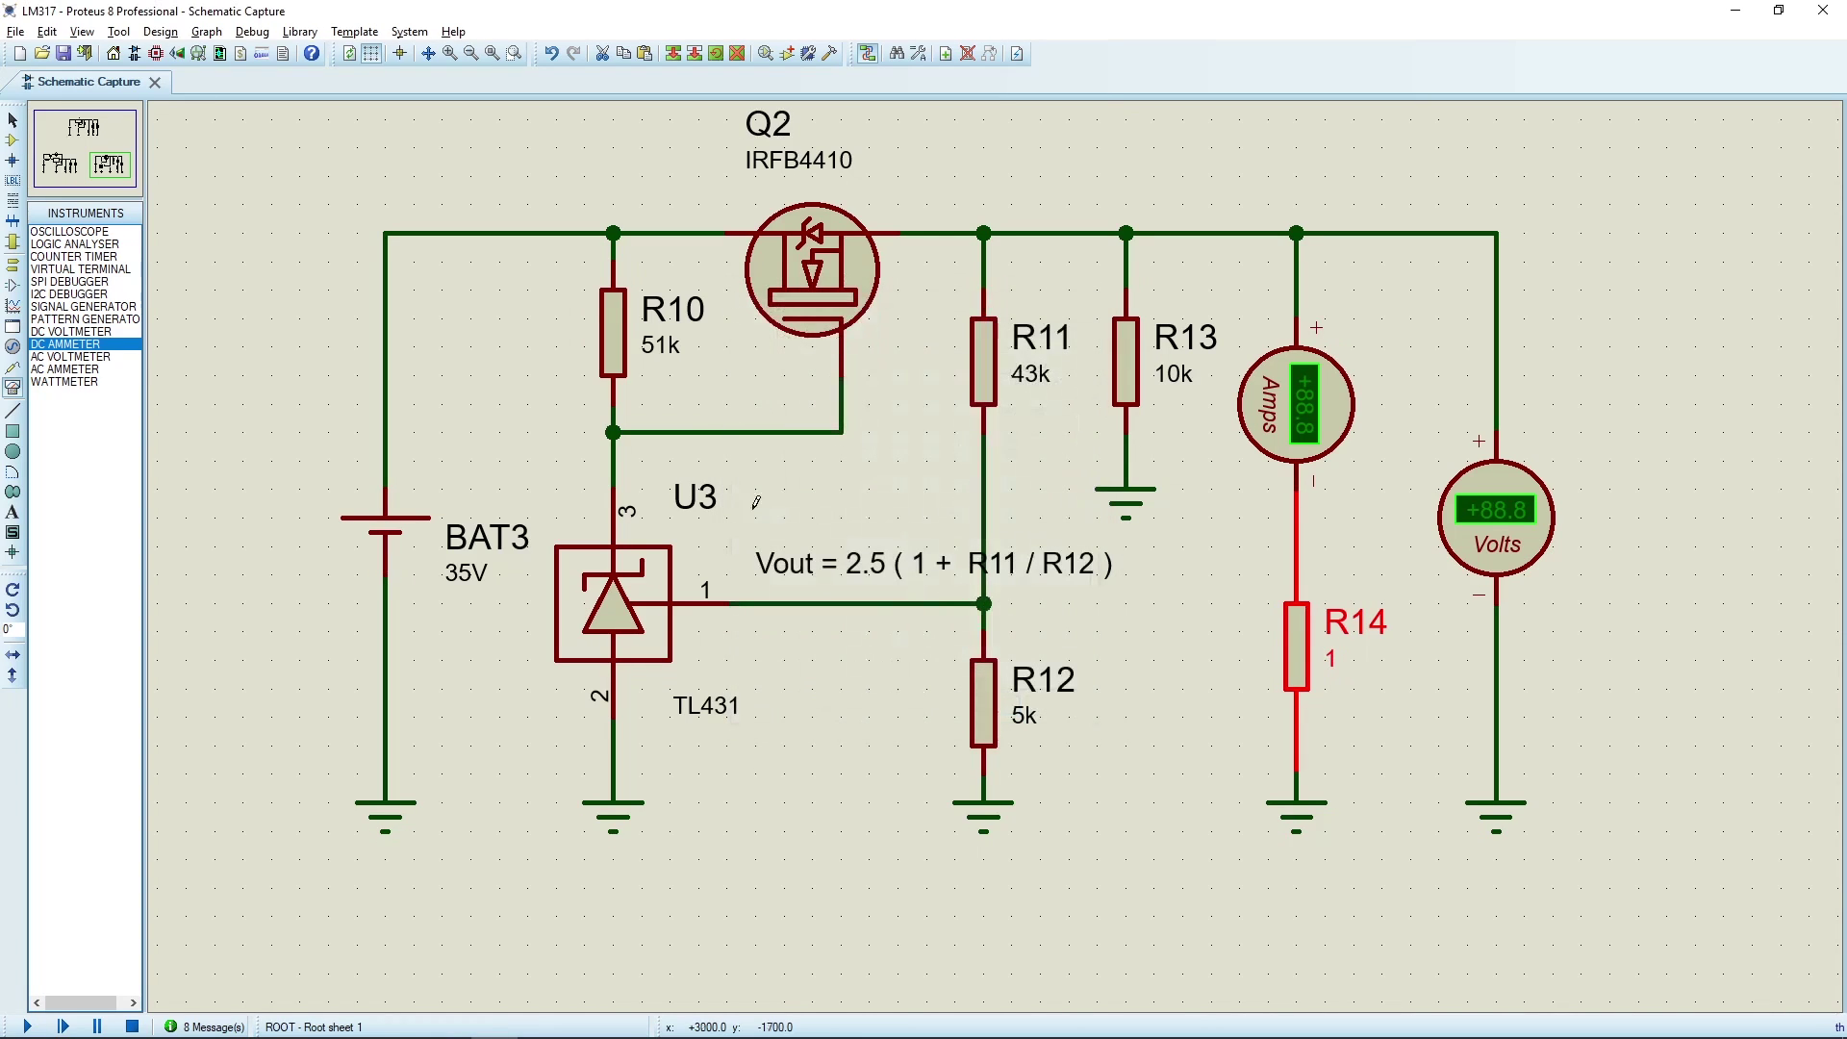
click(27, 1026)
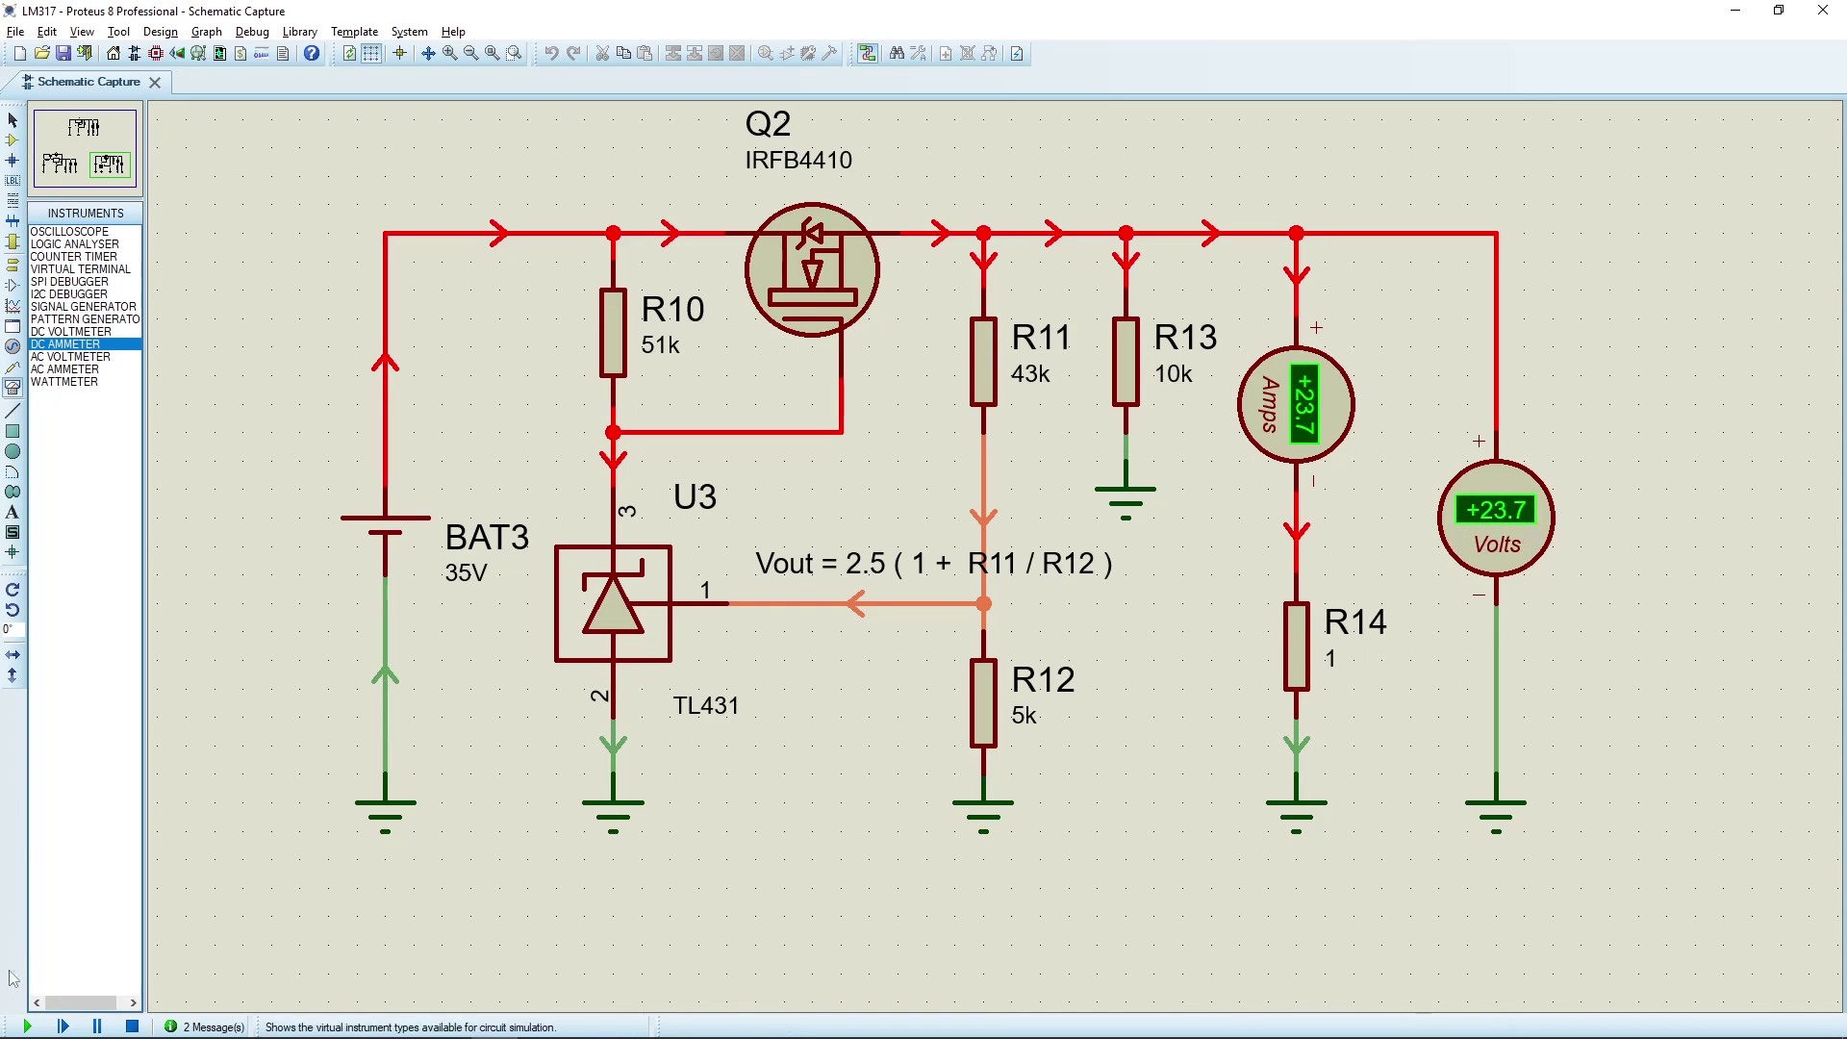
click(132, 1026)
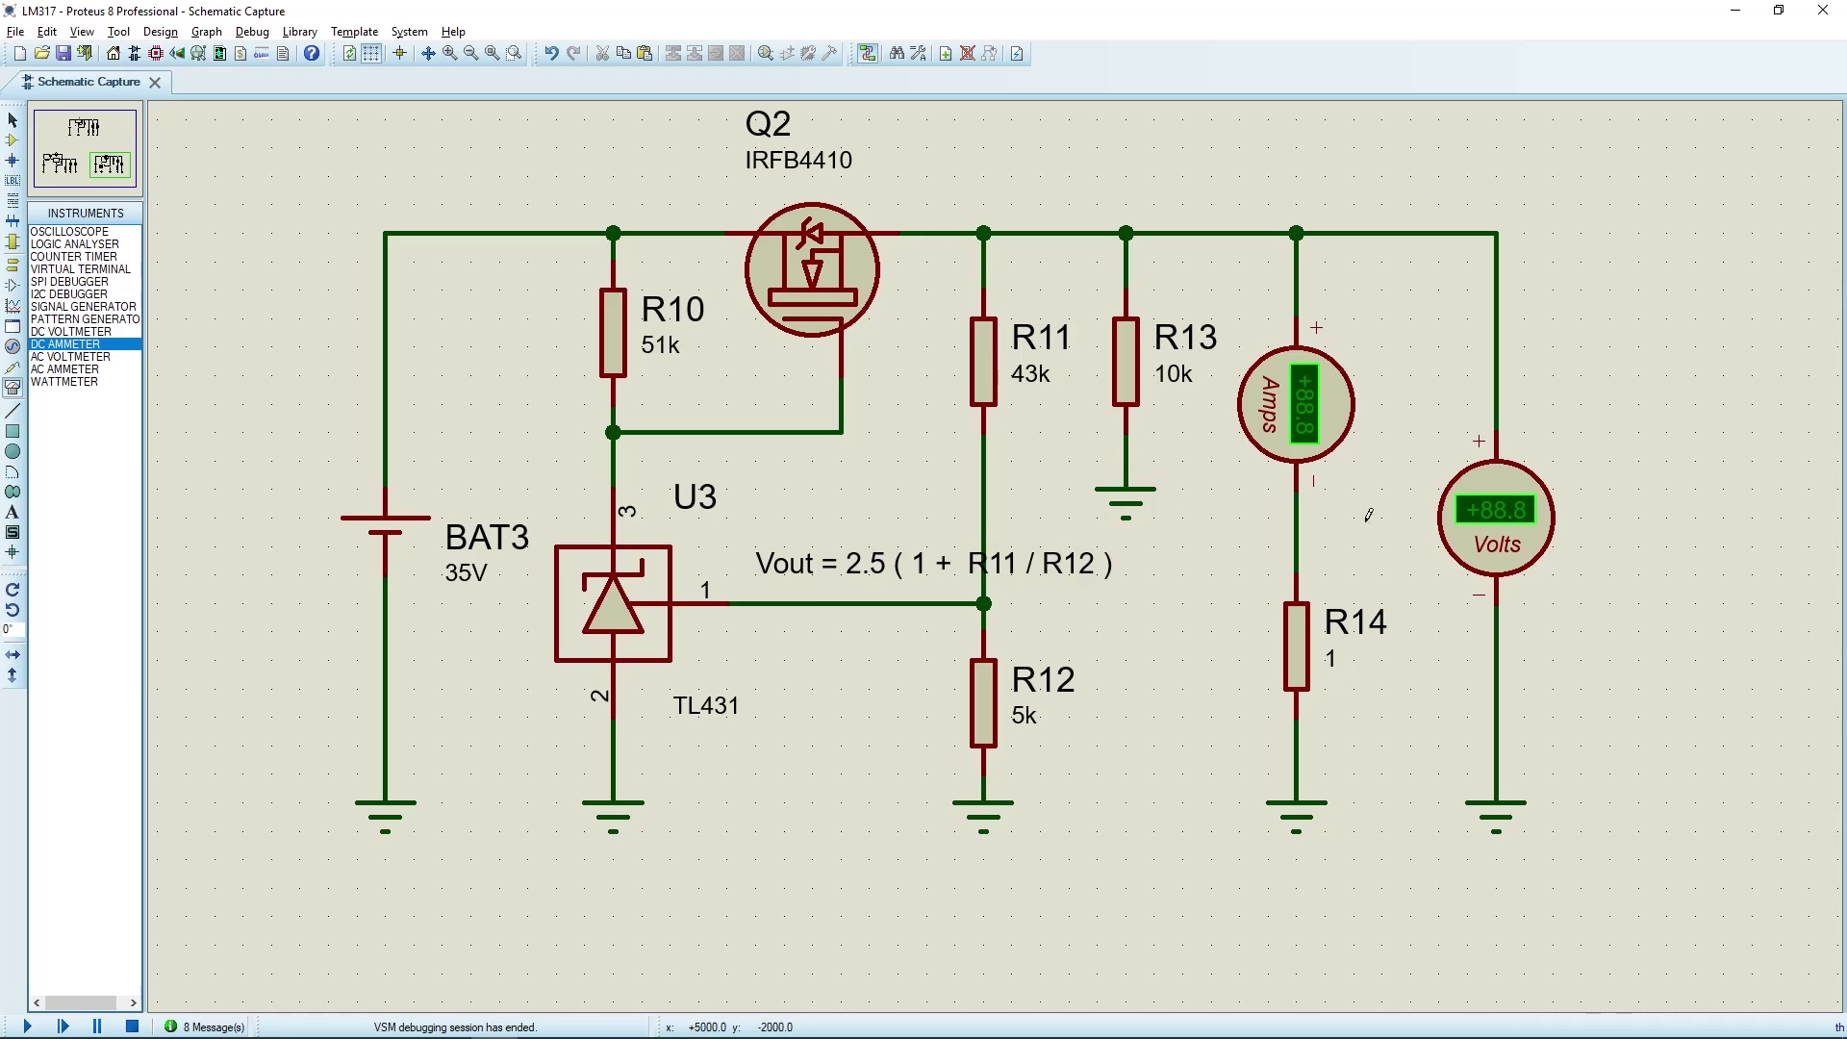
- Set load resistor R14 to 0.5 and start the simulation to check the output meters
double_click(1309, 659)
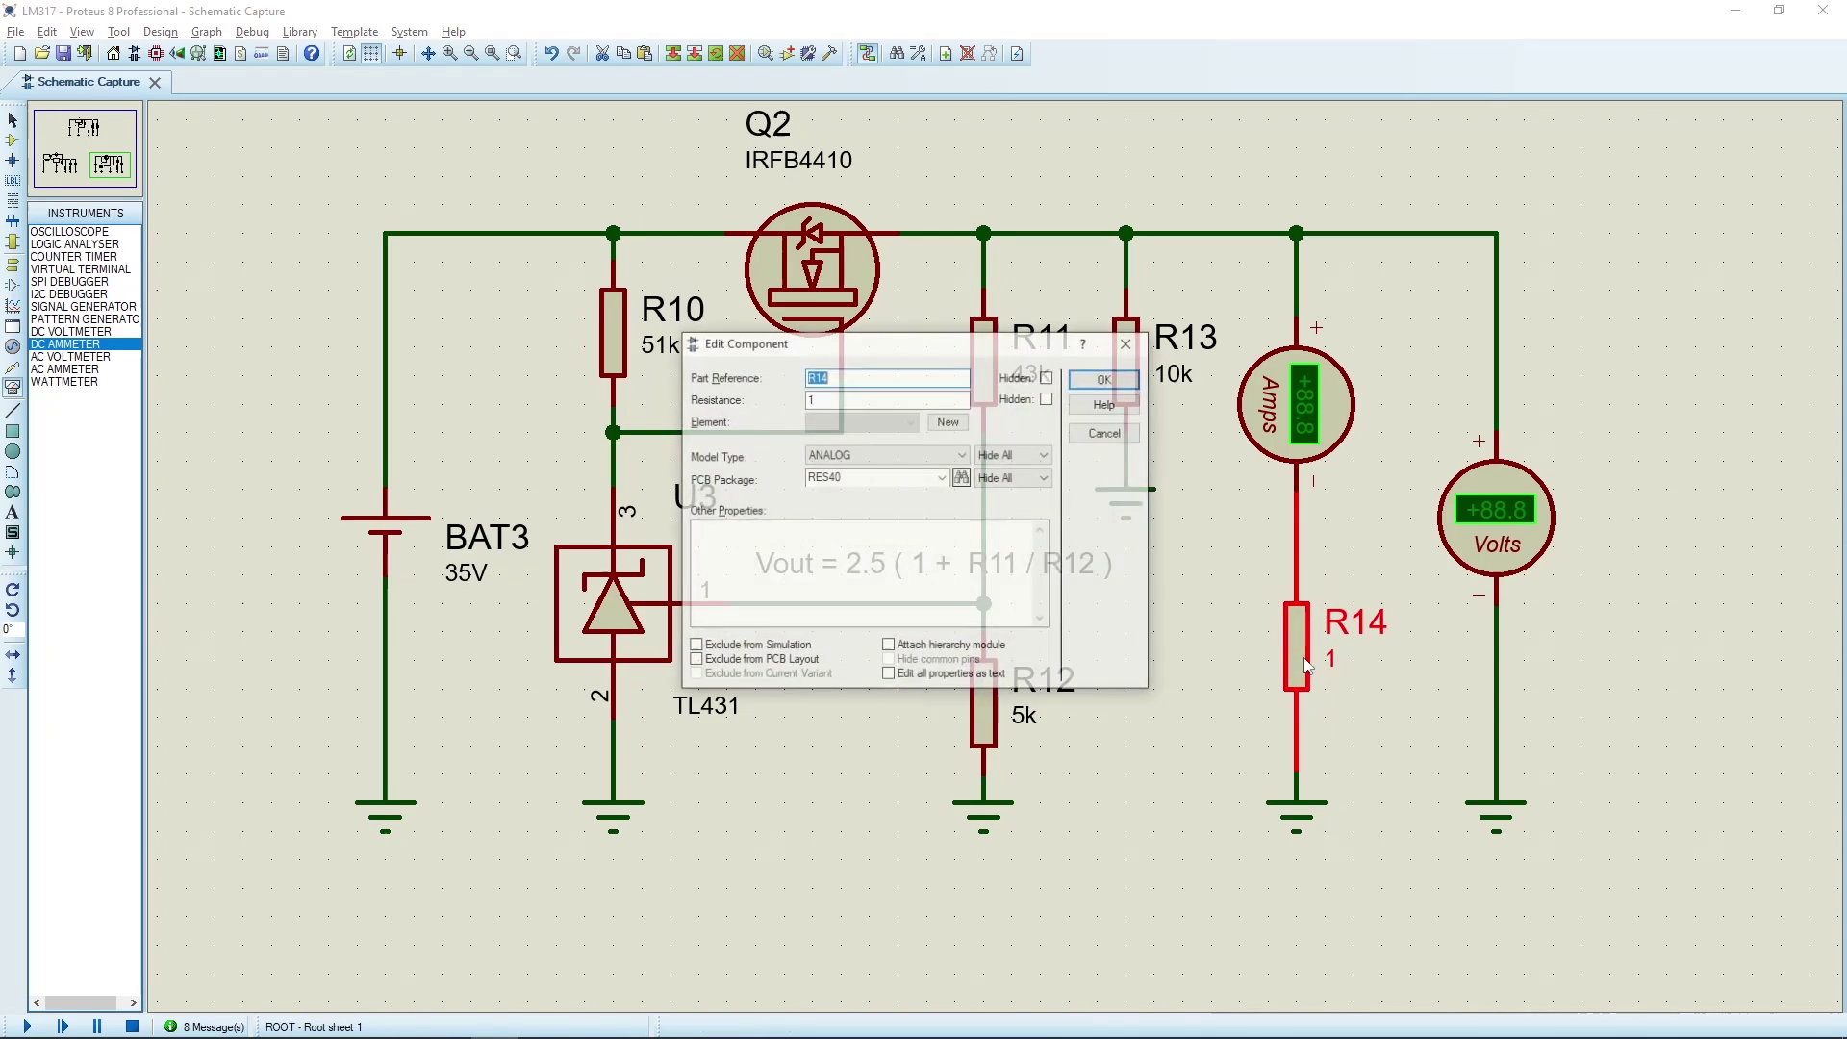
click(932, 400)
text(0.5)
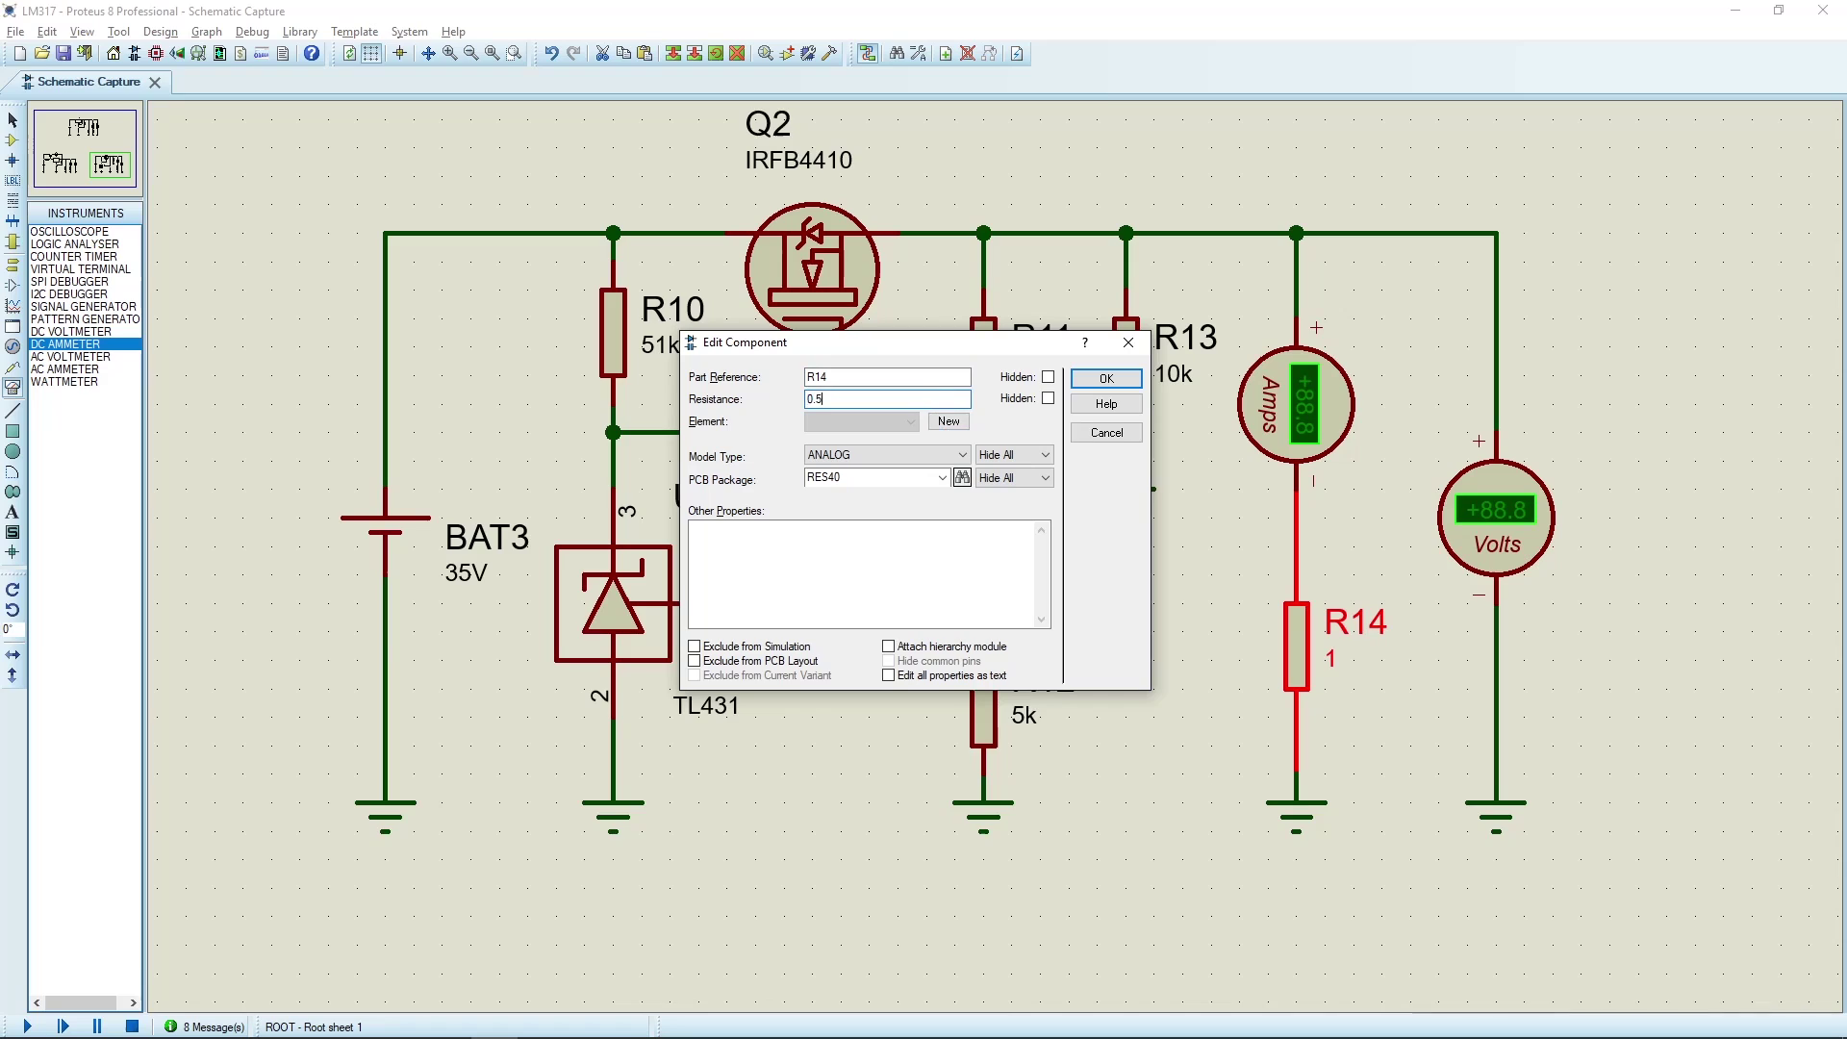
key(Return)
key(F12)
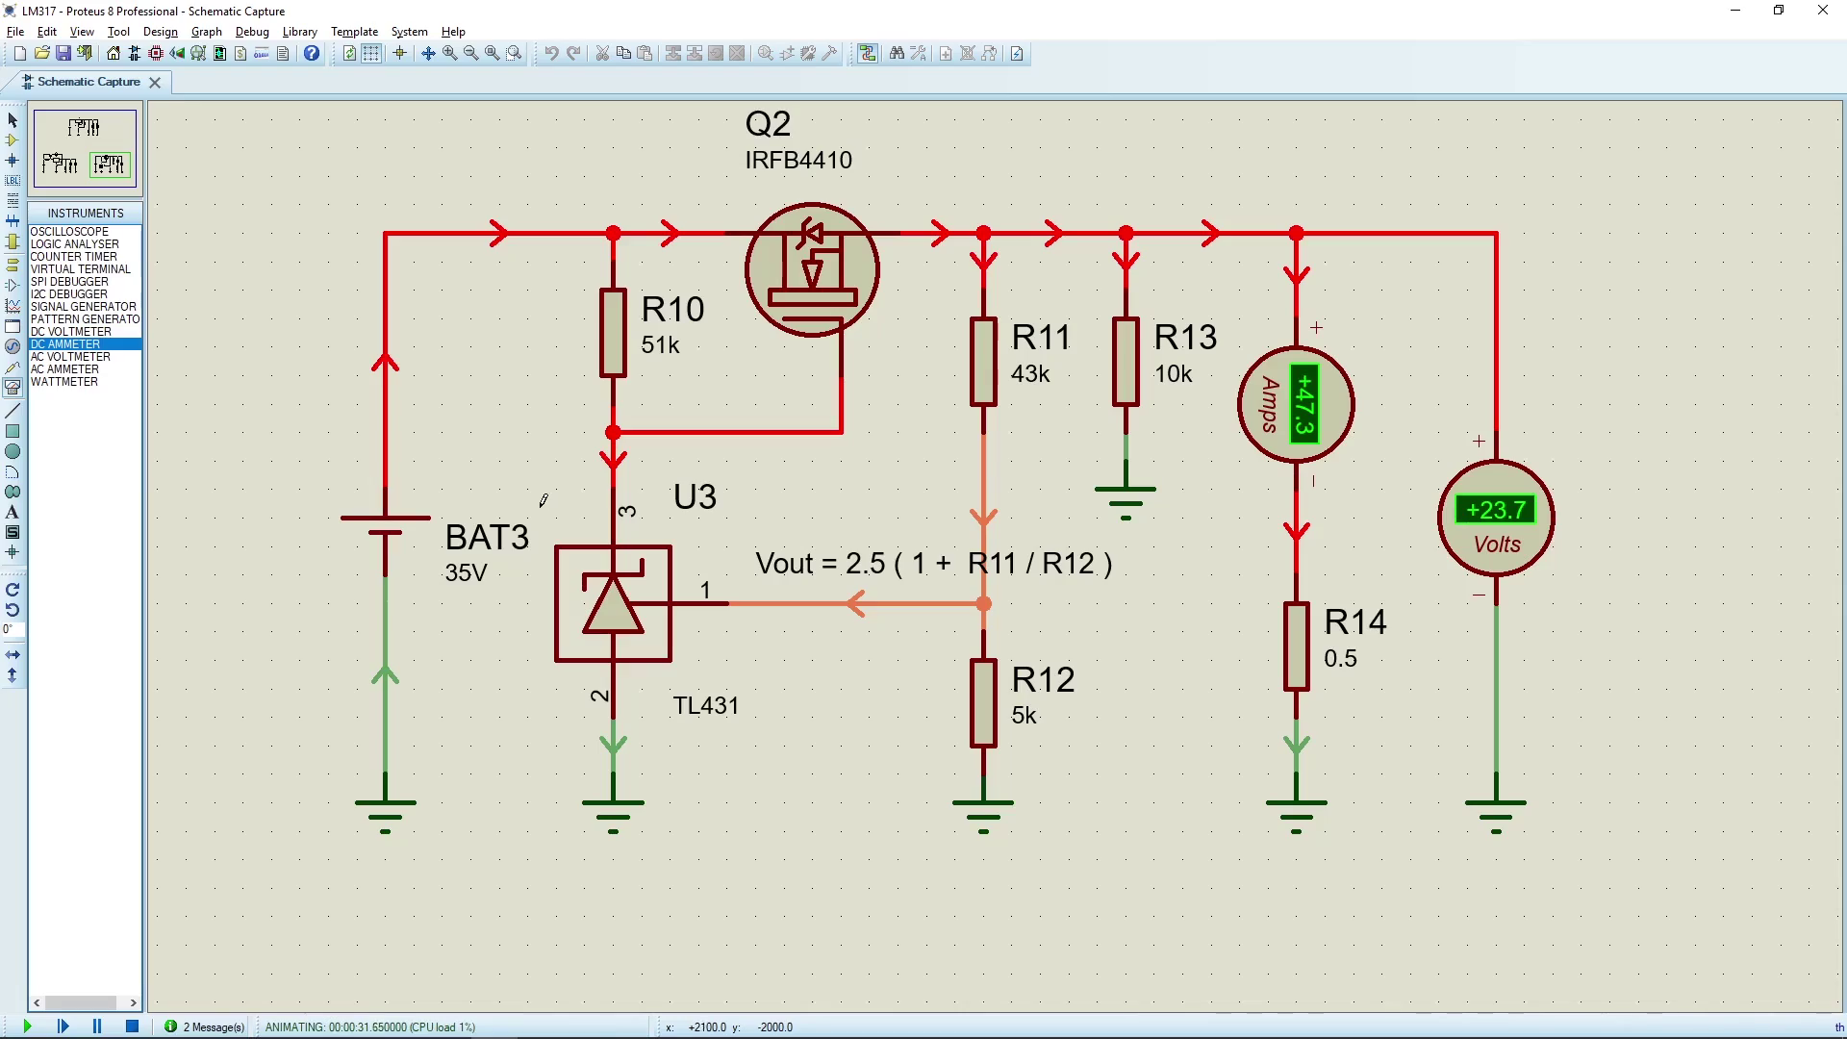
scroll(705, 486, down, 1)
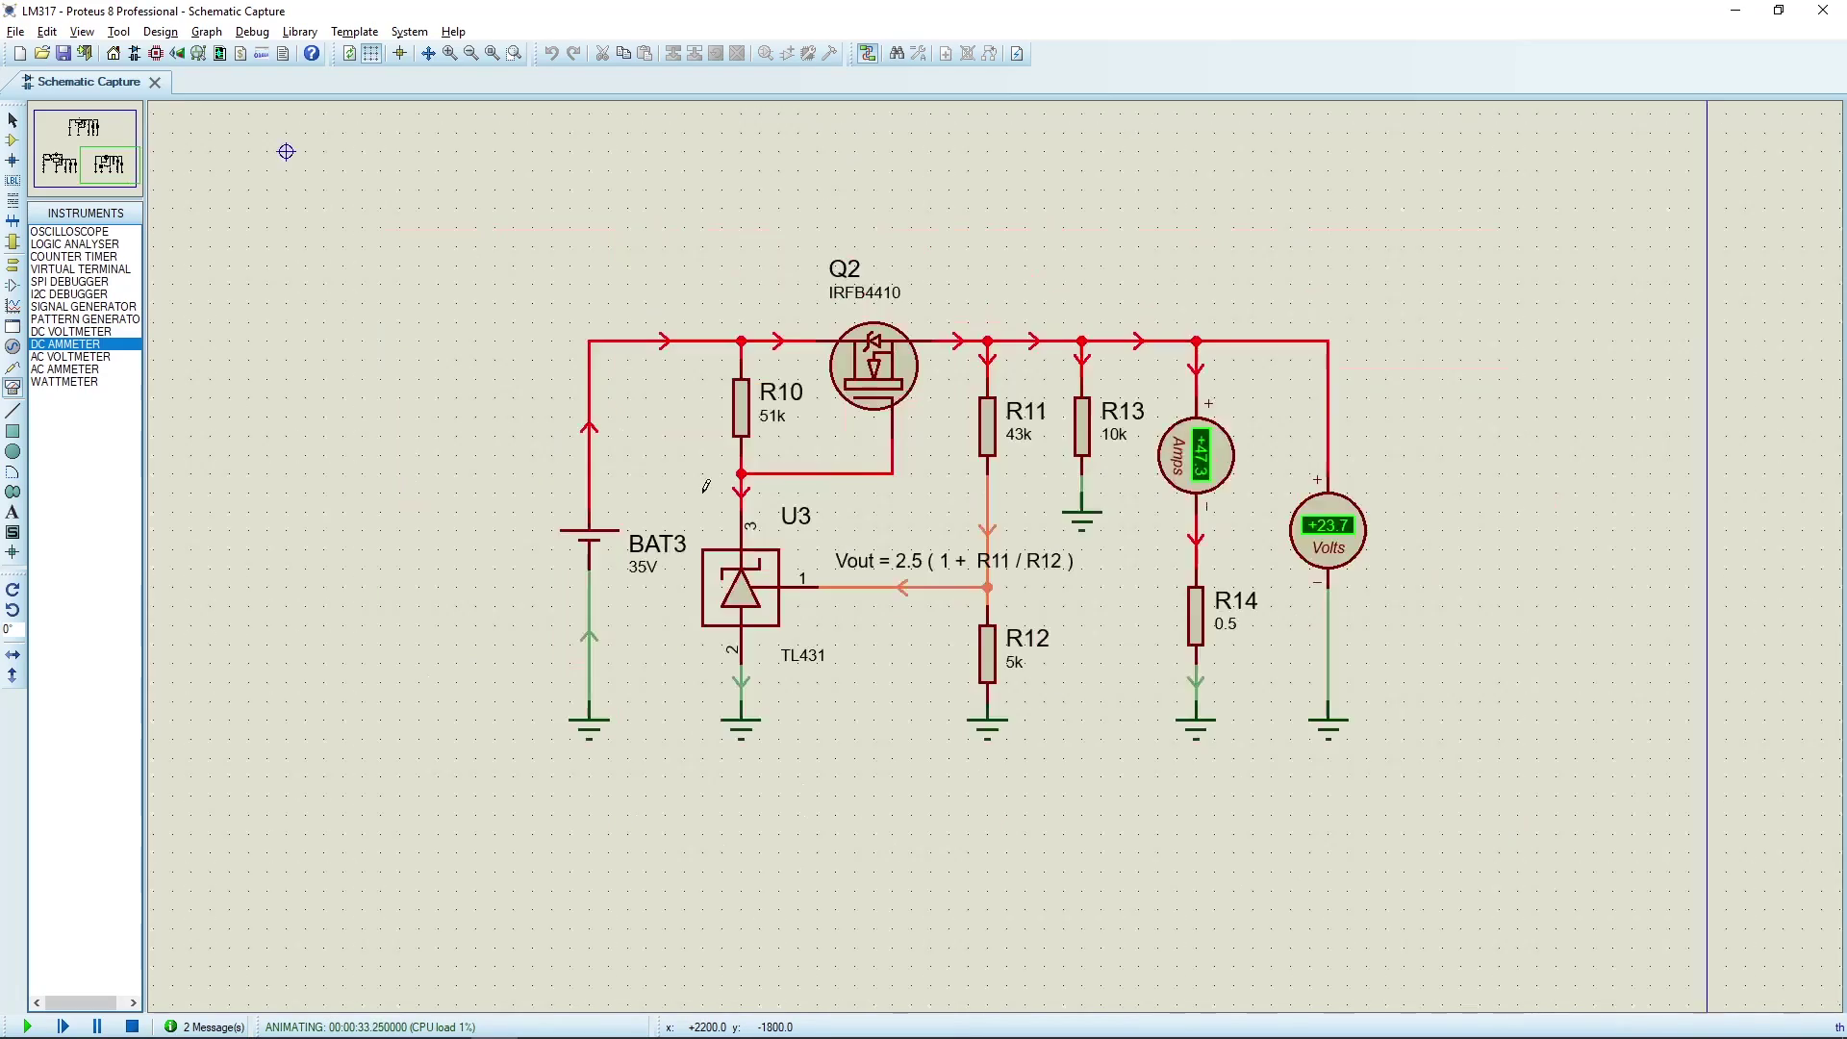
- Examine the output current and voltage meters of the standalone LM317T circuit with load R4 while the simulation runs
scroll(705, 486, down, 1)
scroll(760, 477, up, 2)
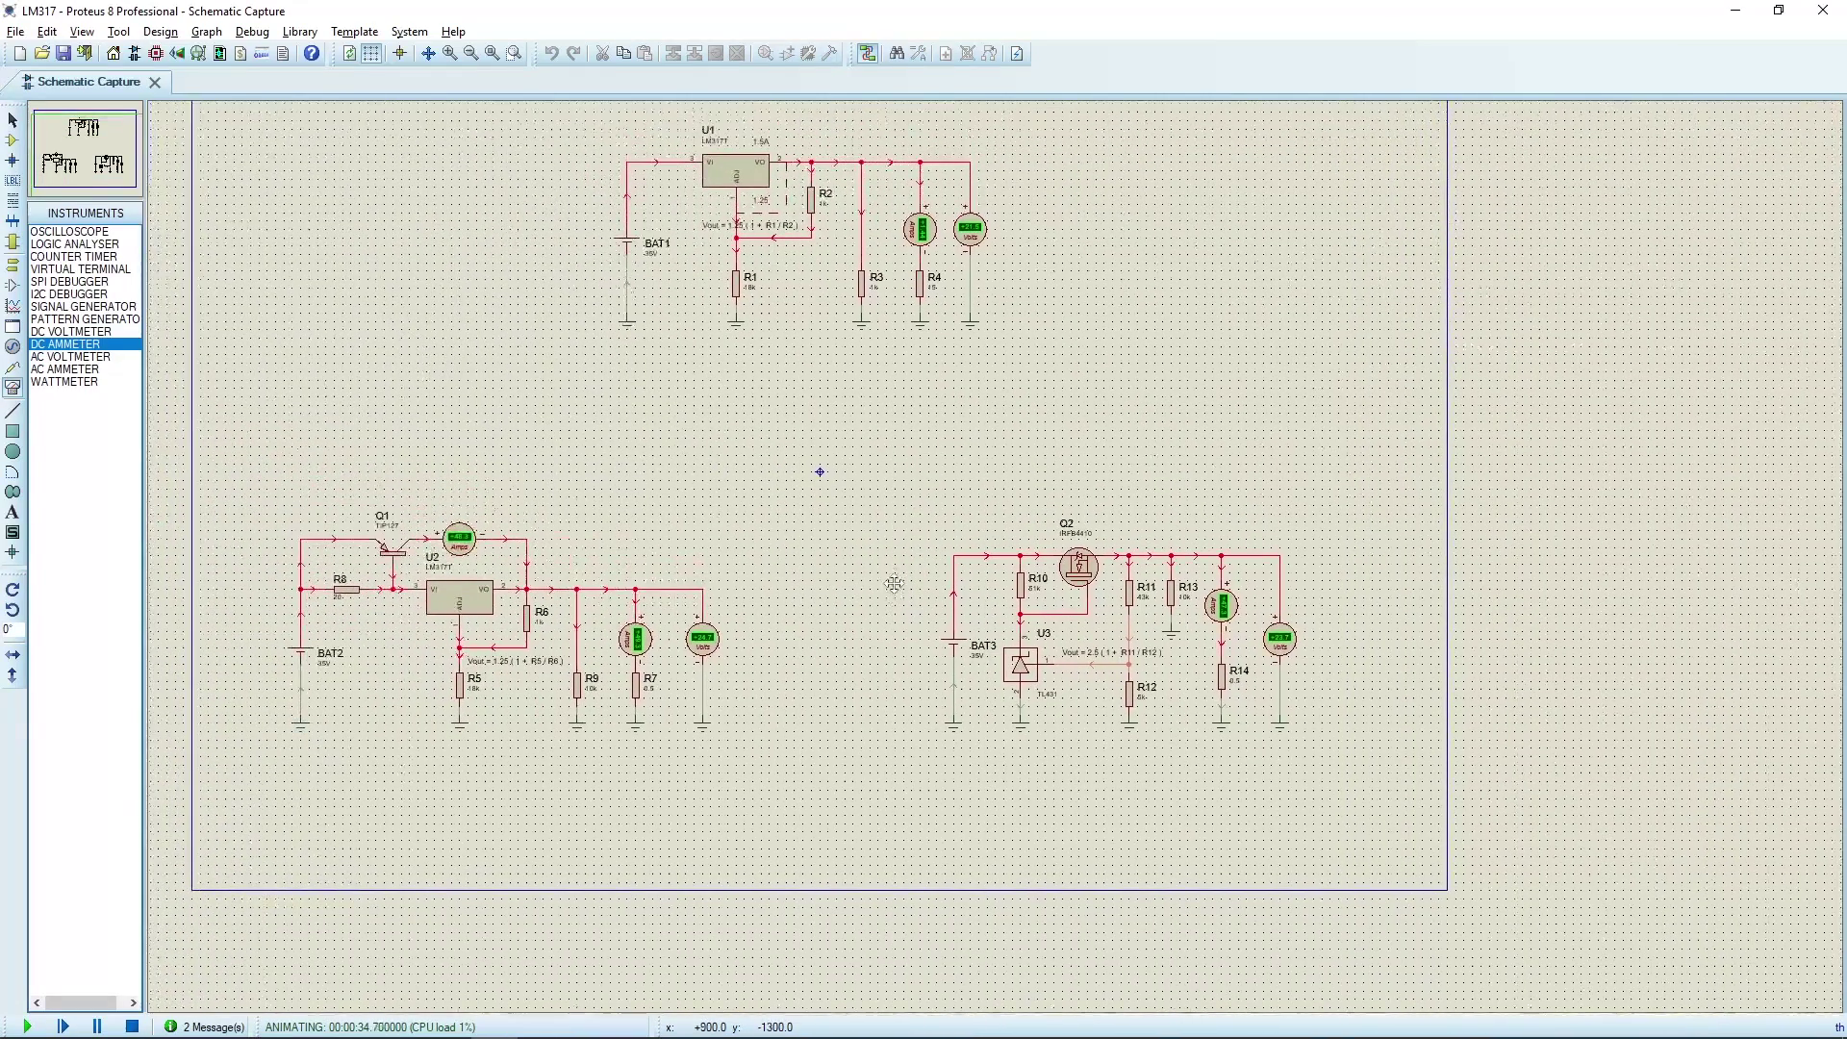
scroll(998, 550, down, 1)
scroll(998, 550, up, 1)
middle_click(1047, 474)
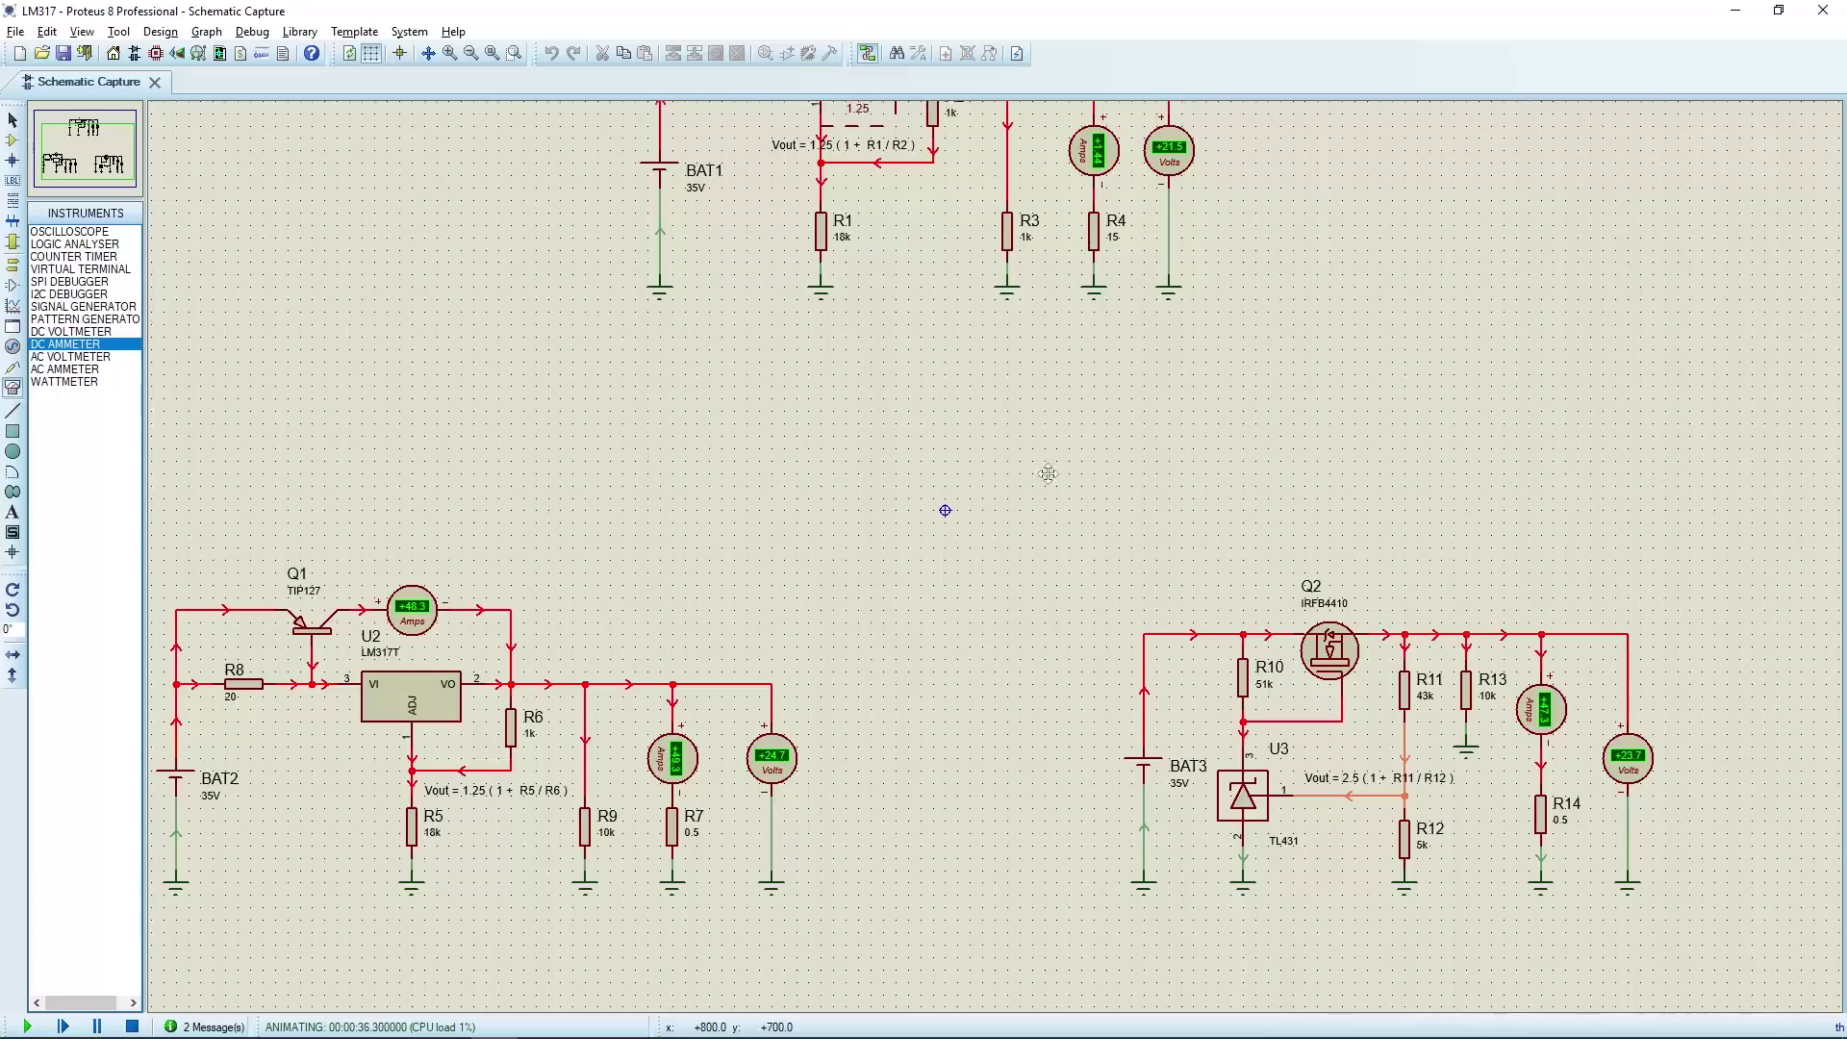
click(1018, 808)
scroll(998, 551, up, 2)
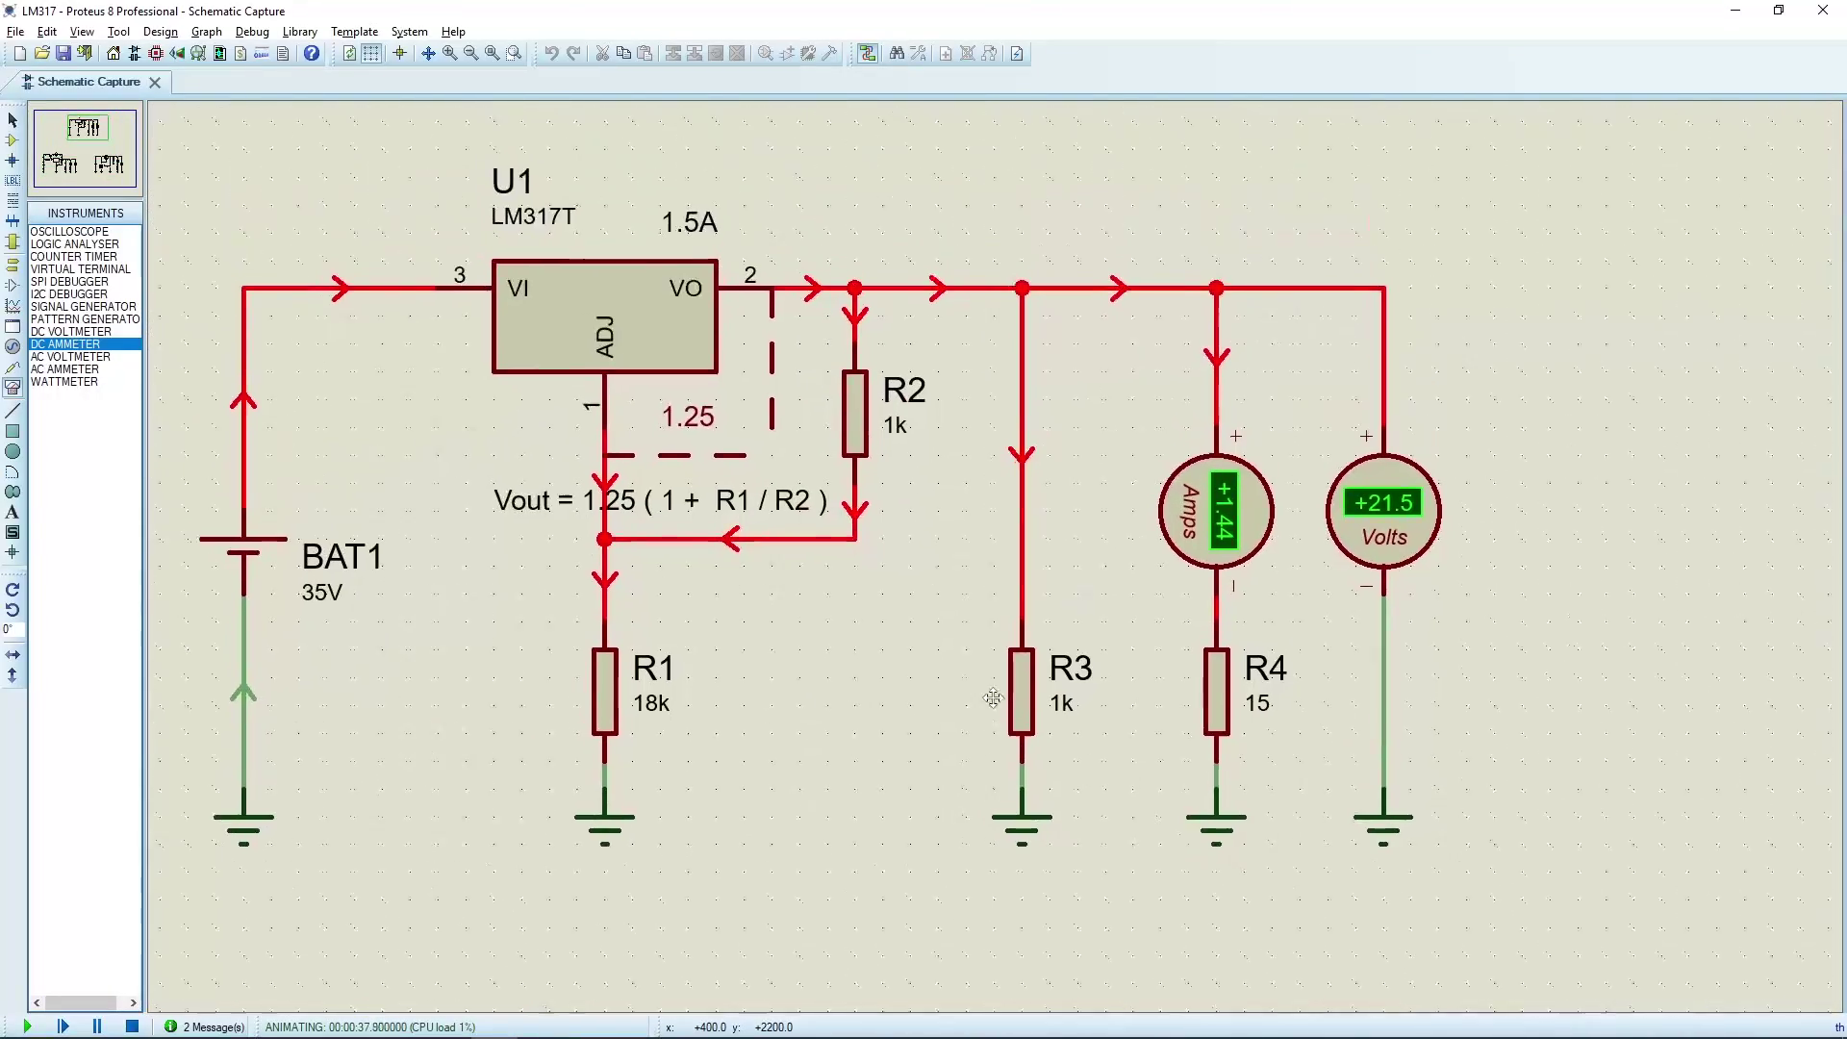
- Compare the running output meters of the LM317T with TIP127 circuit against those of the TL431 with IRFB4410 circuit
scroll(1037, 721, down, 3)
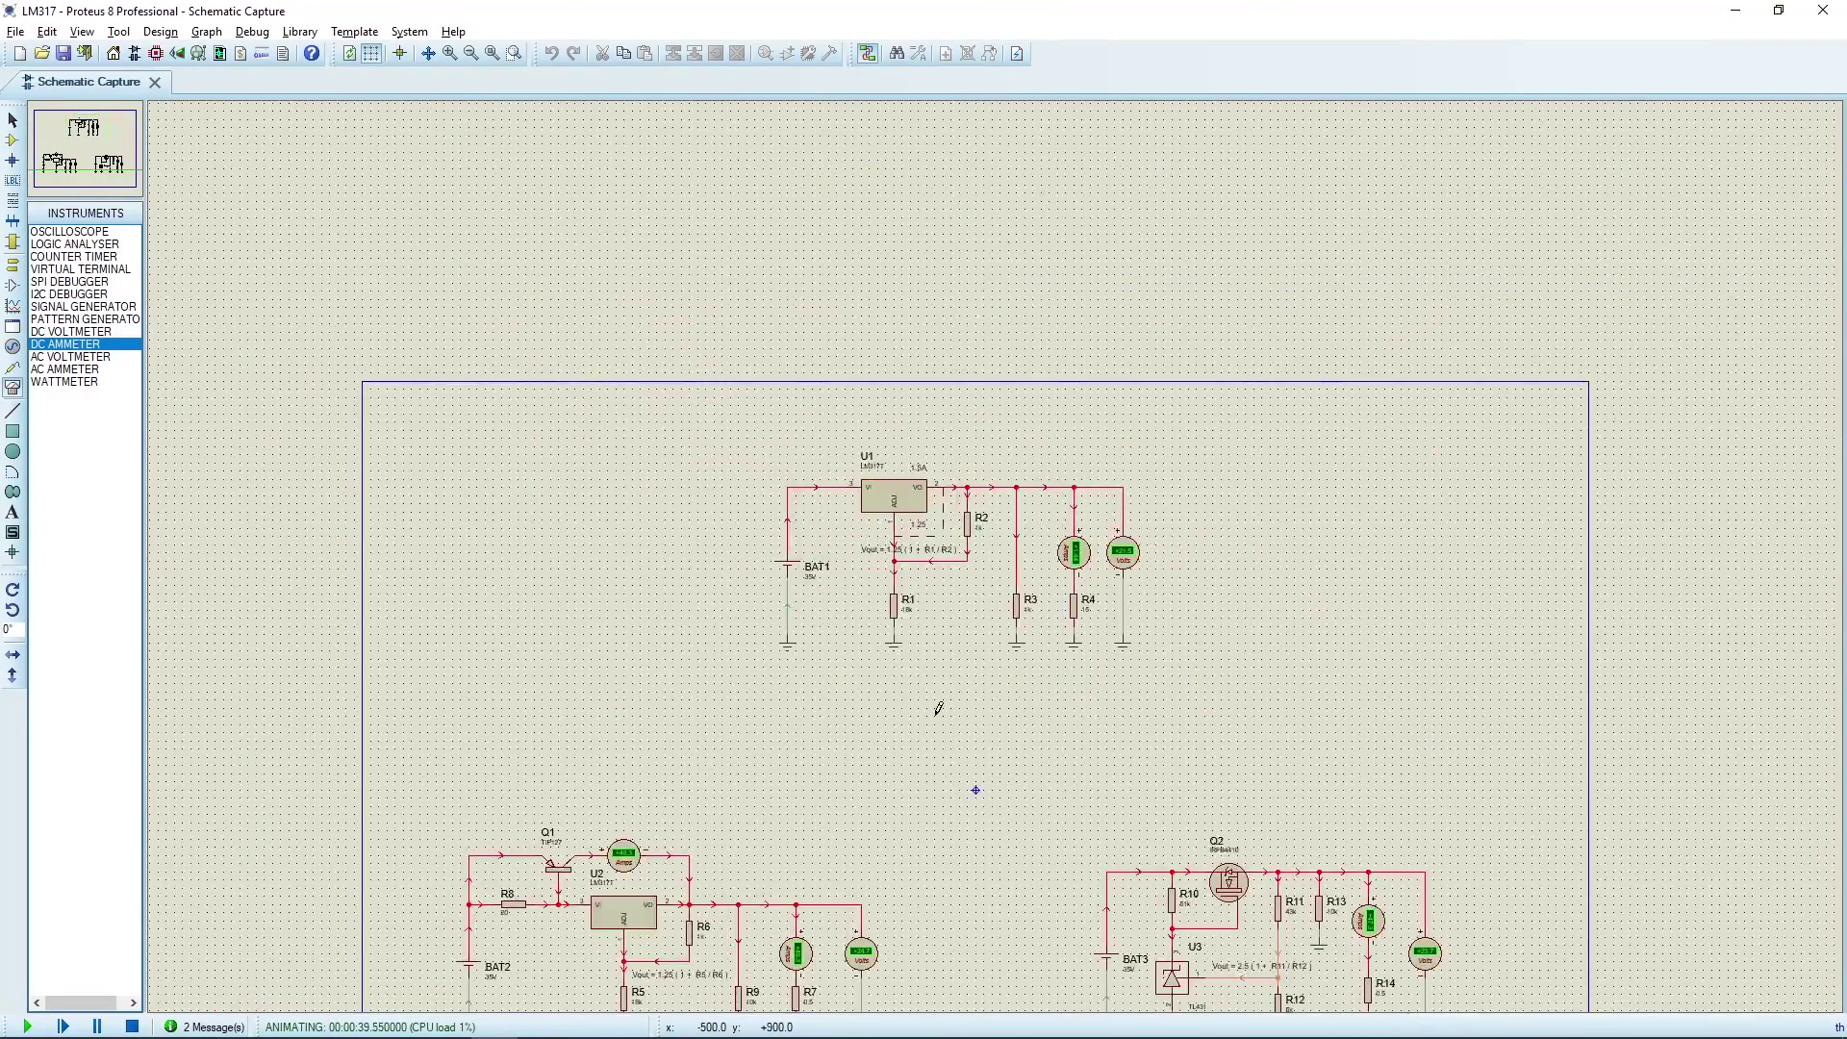
middle_click(938, 712)
click(1116, 337)
scroll(868, 589, up, 2)
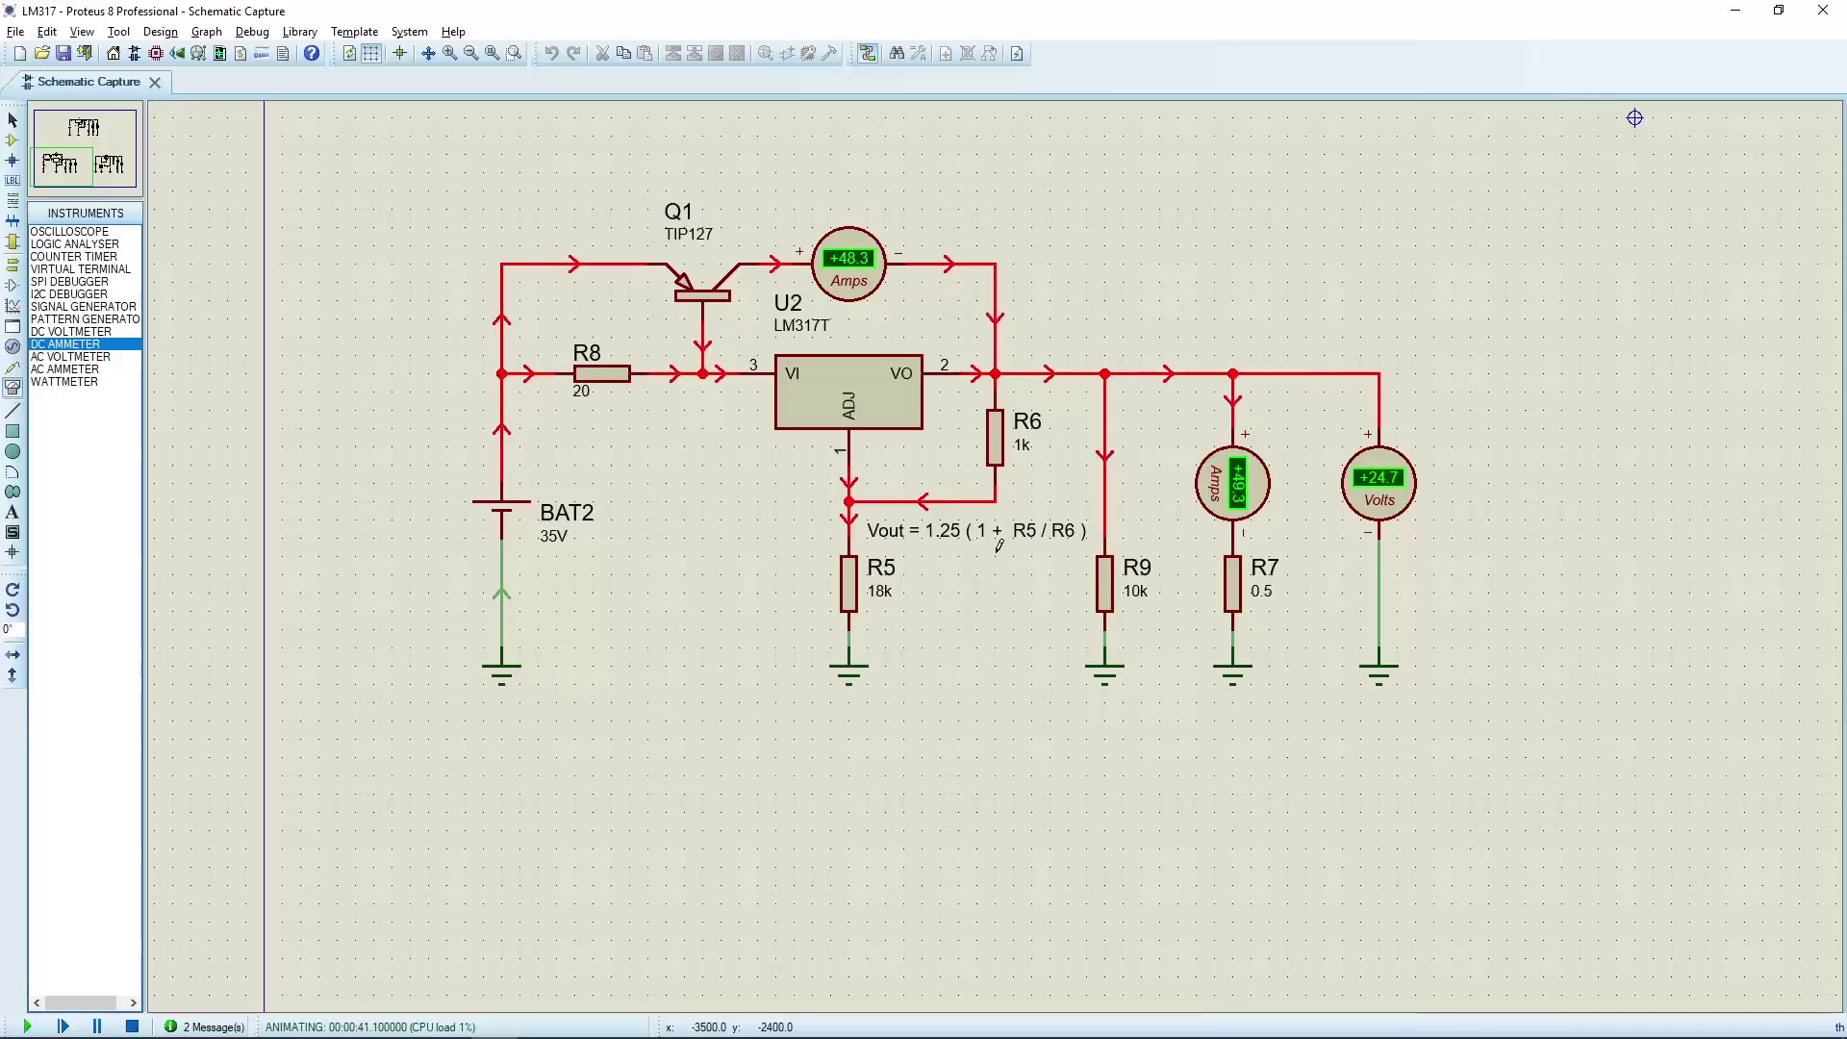
middle_click(1593, 464)
click(558, 573)
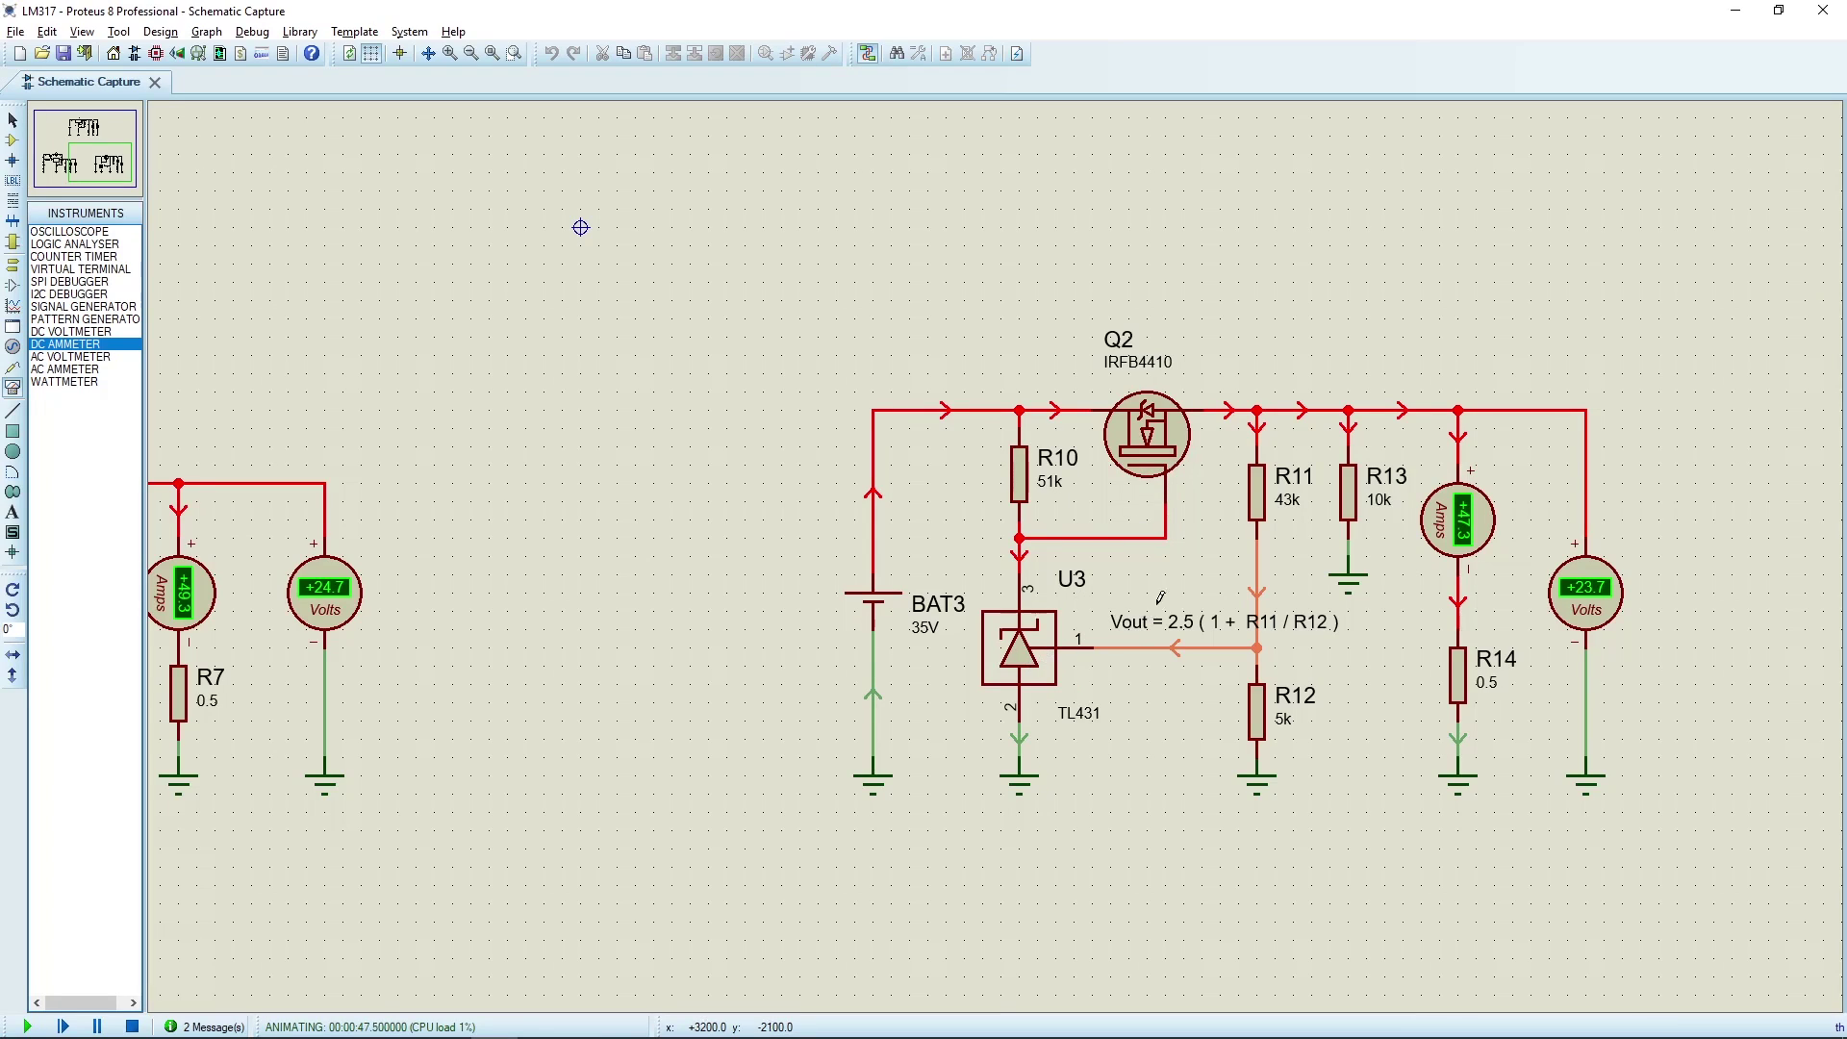
scroll(925, 371, down, 1)
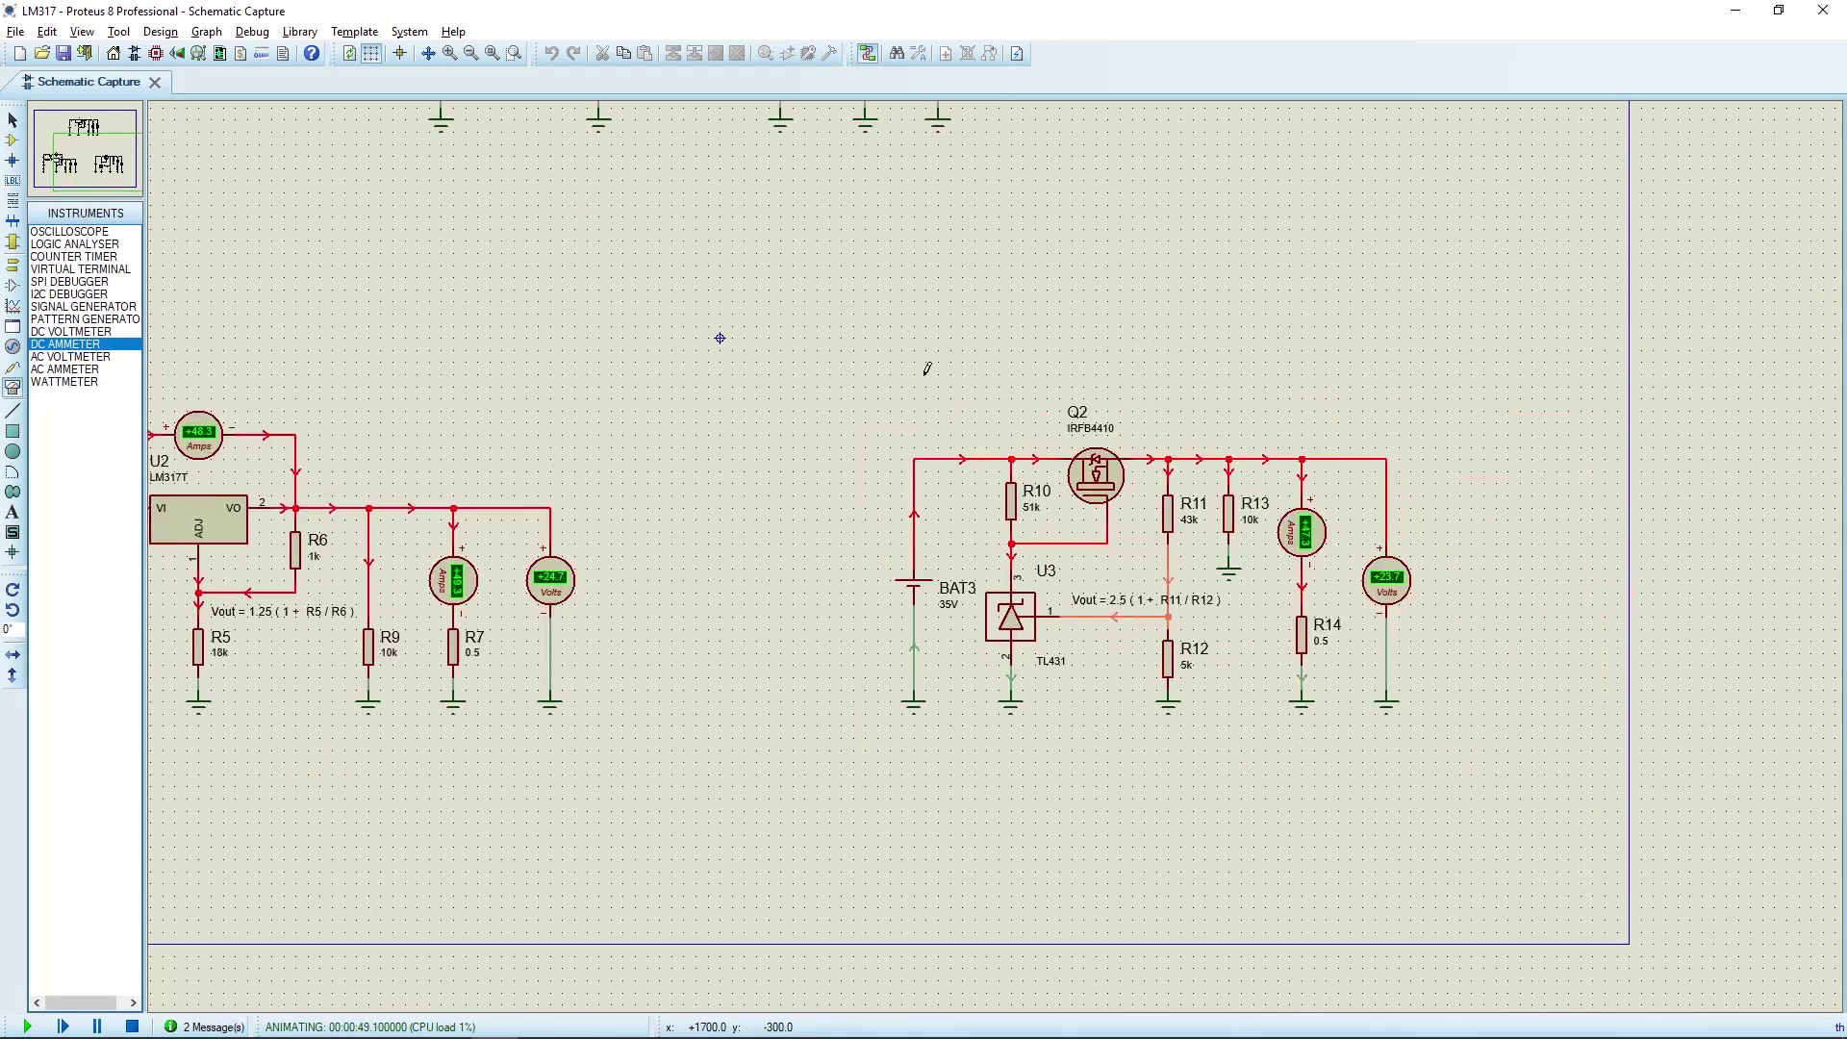
middle_click(925, 374)
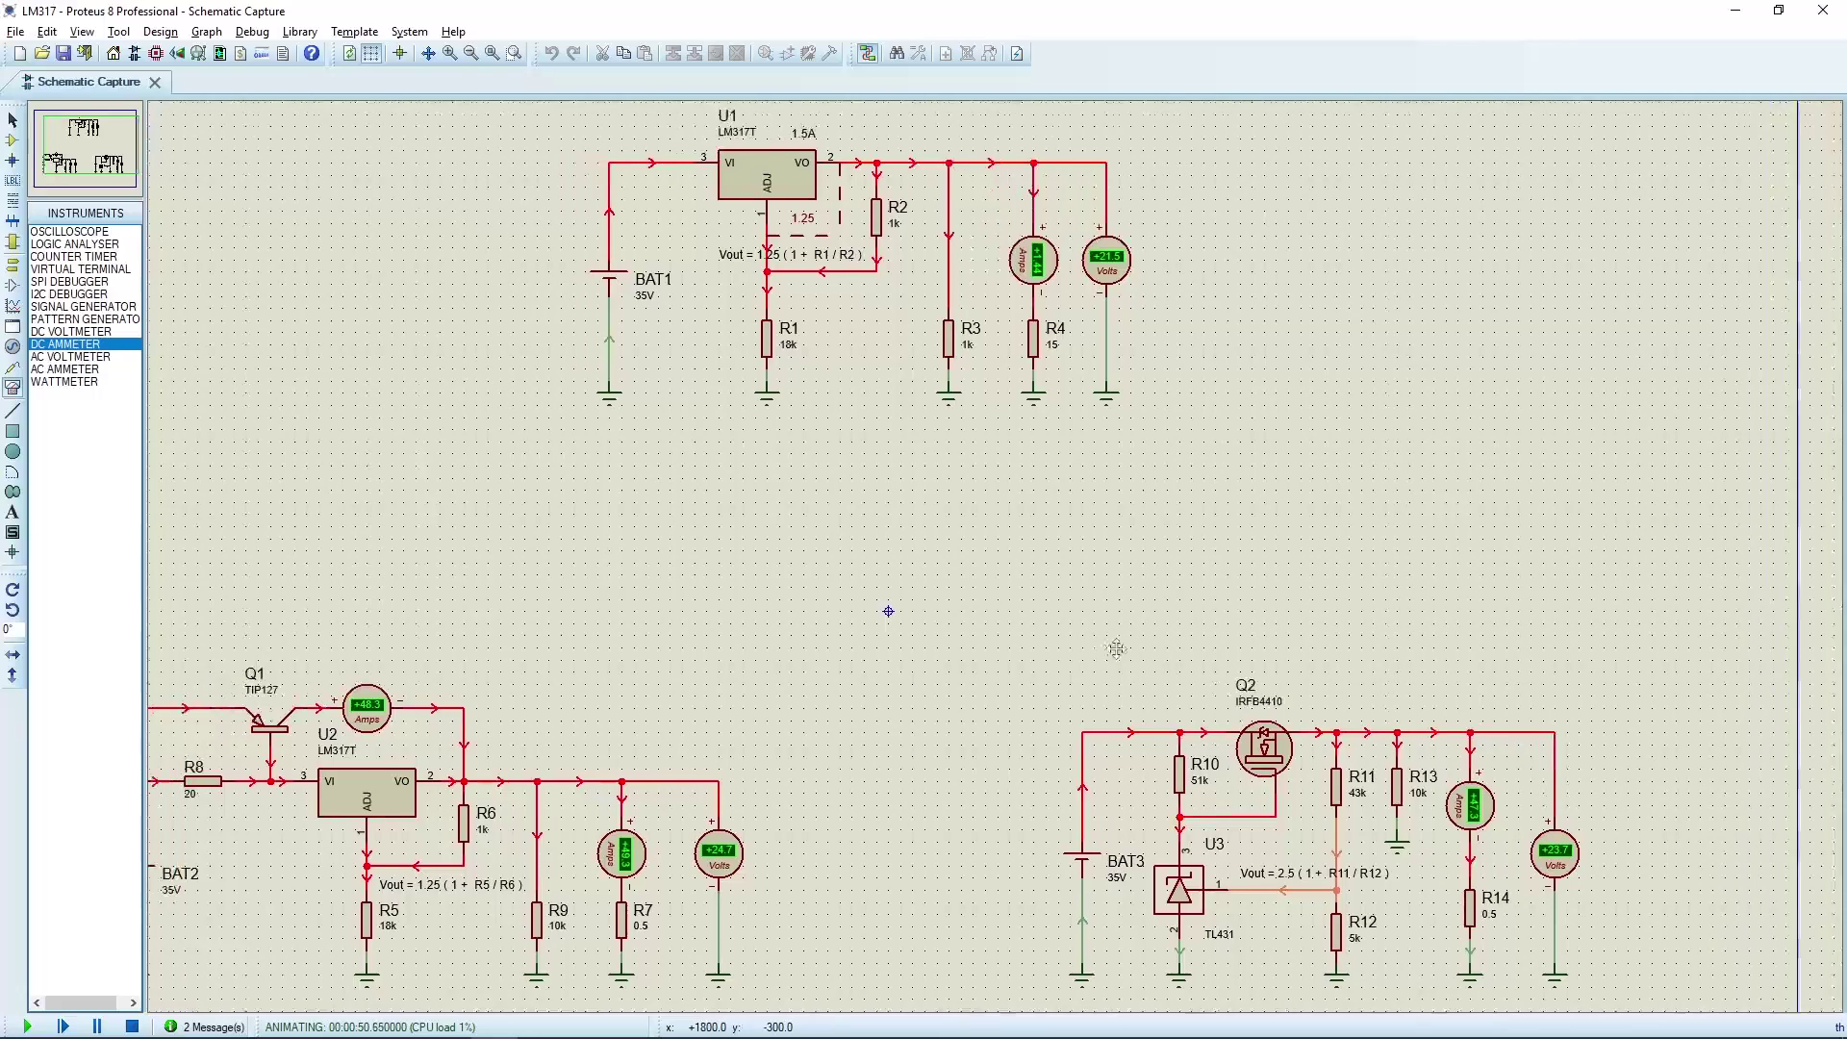